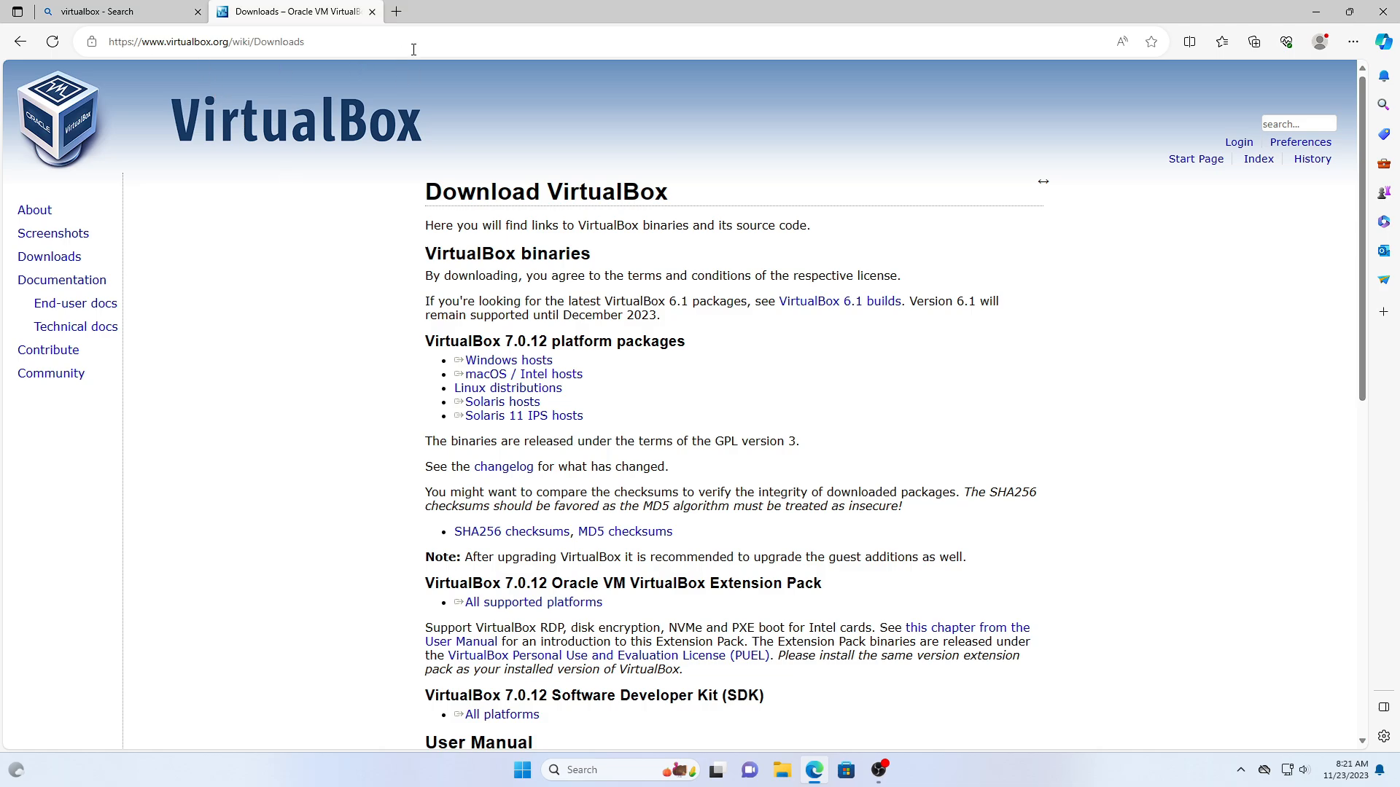
- Open a new Edge tab showing the Microsoft Start page next to the VirtualBox Downloads tab
{"action": "left_click", "coordinate": [396, 11]}
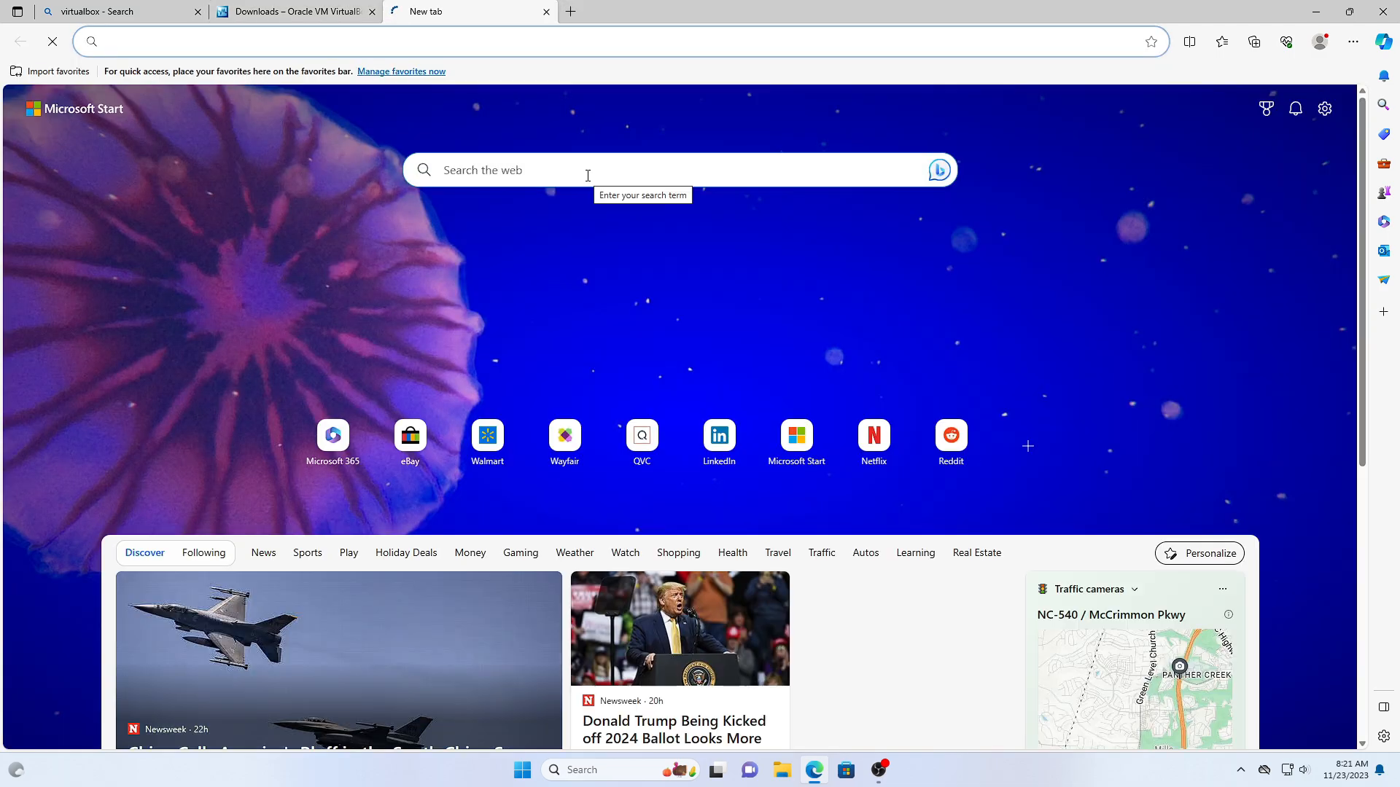
- Find Windows Server 2022 on the Evaluation Center and download its 64-bit ISO
{"action": "type", "text": "windows"}
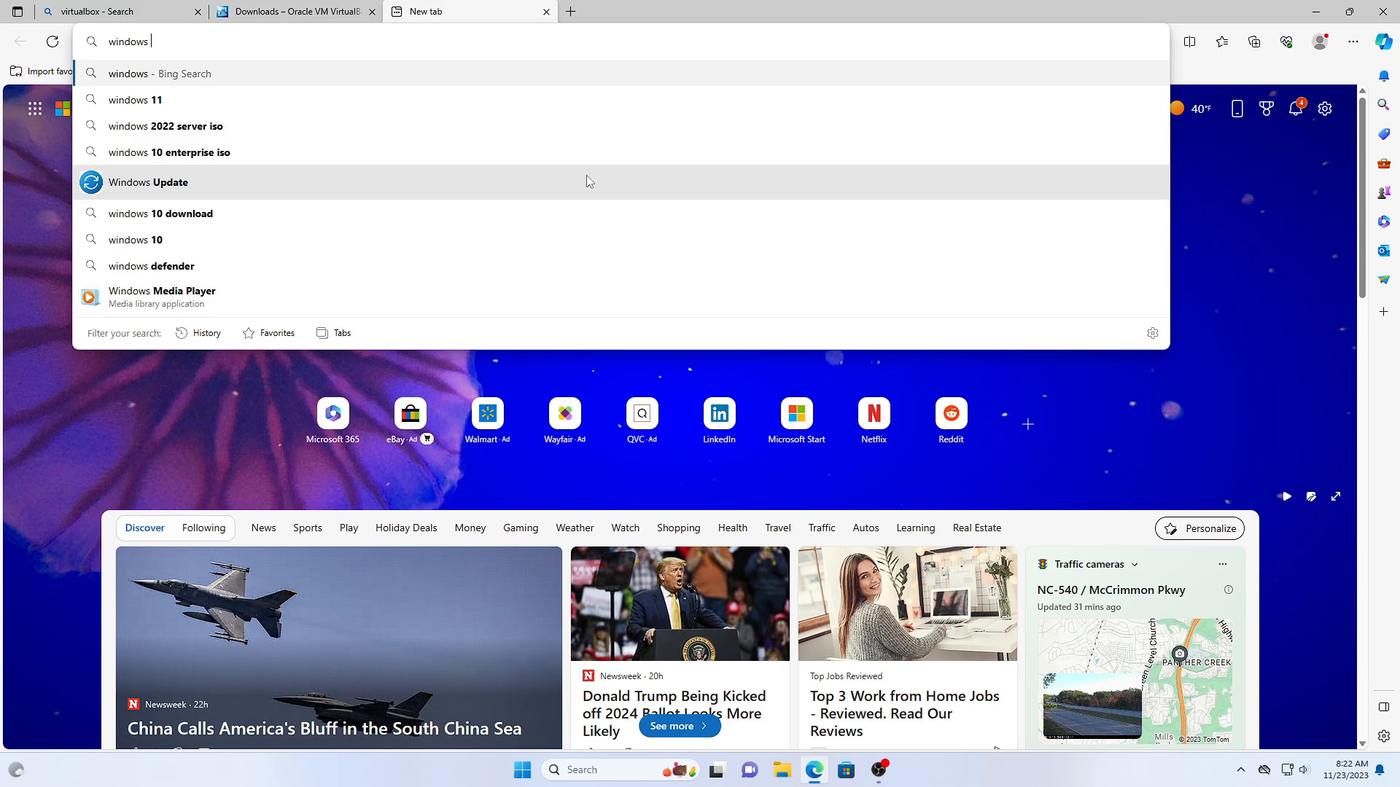
{"action": "left_click", "coordinate": [231, 127]}
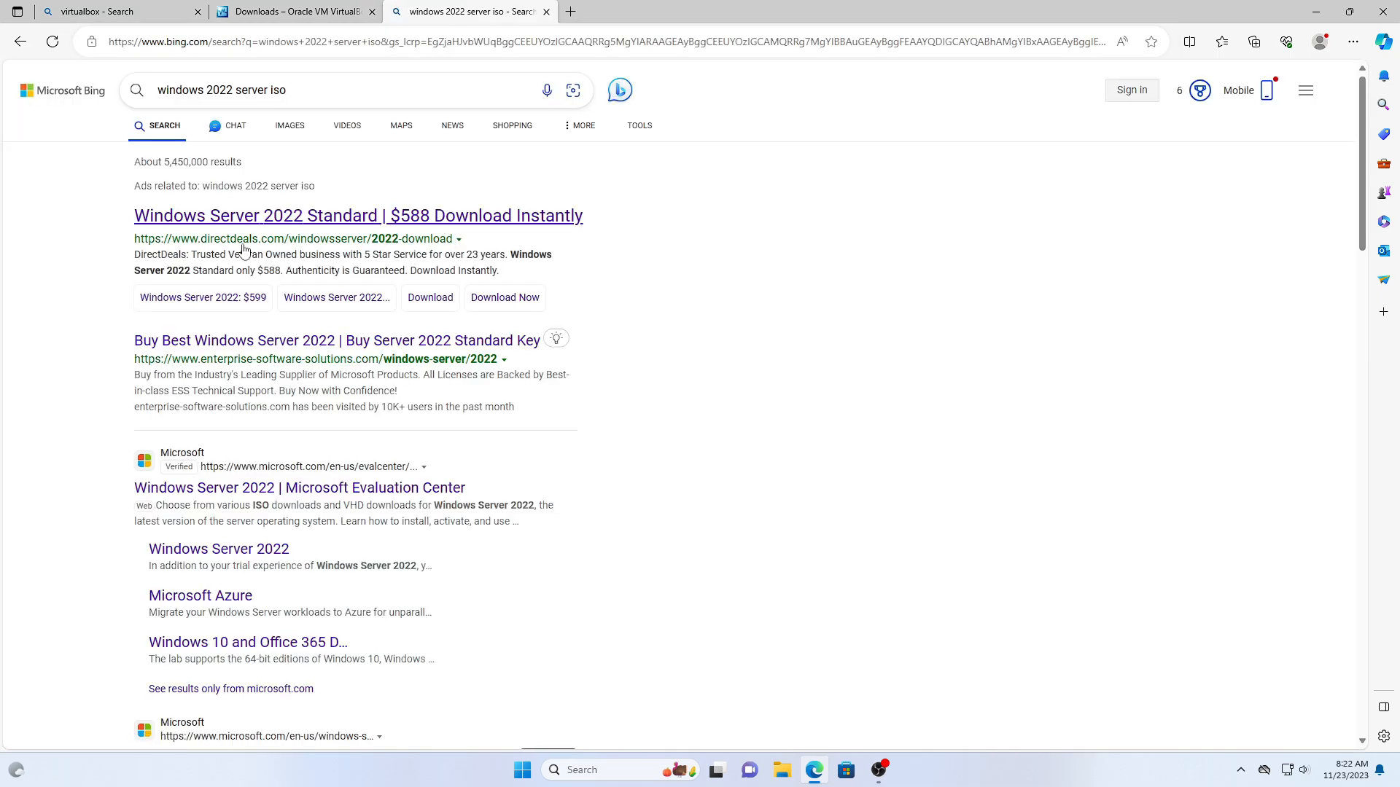
{"action": "left_click", "coordinate": [299, 488]}
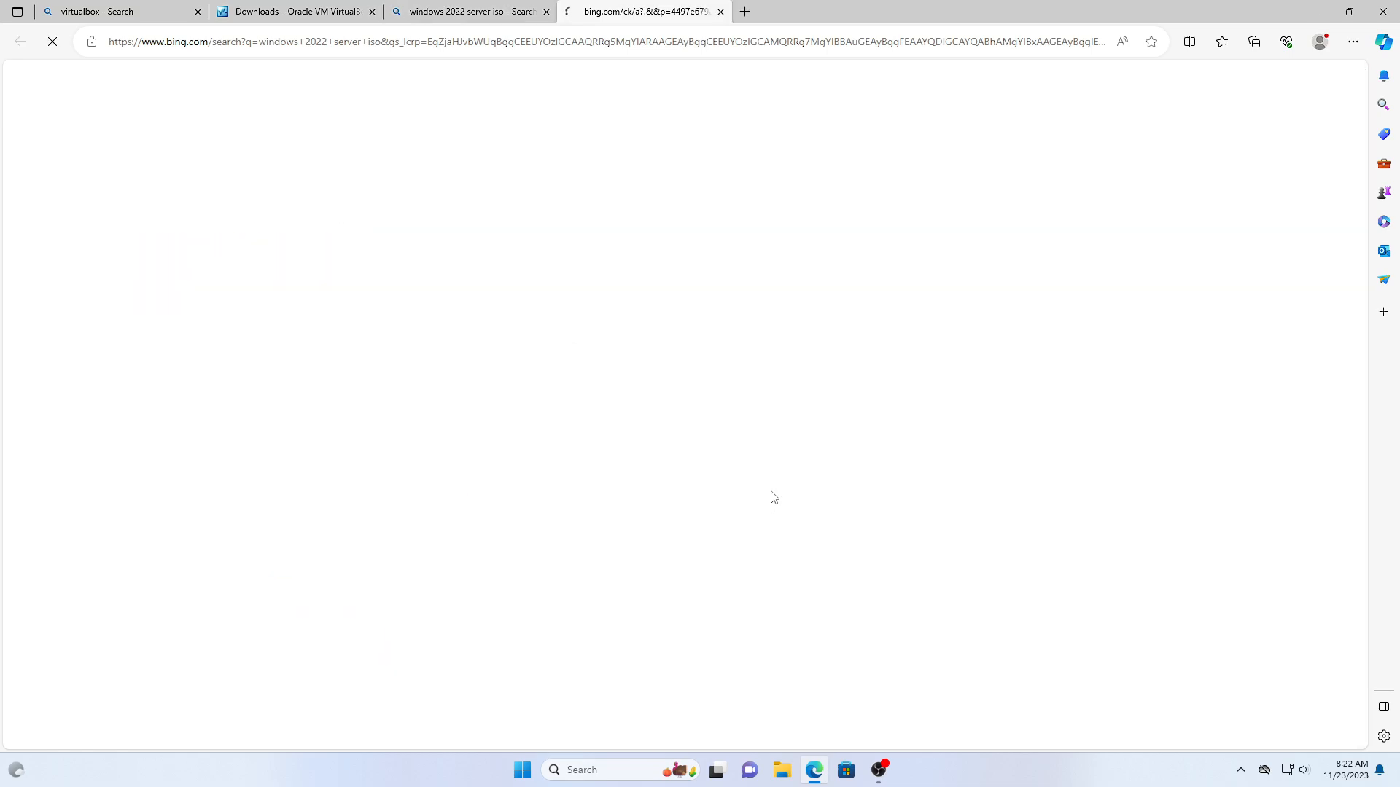
{"action": "left_click", "coordinate": [371, 354]}
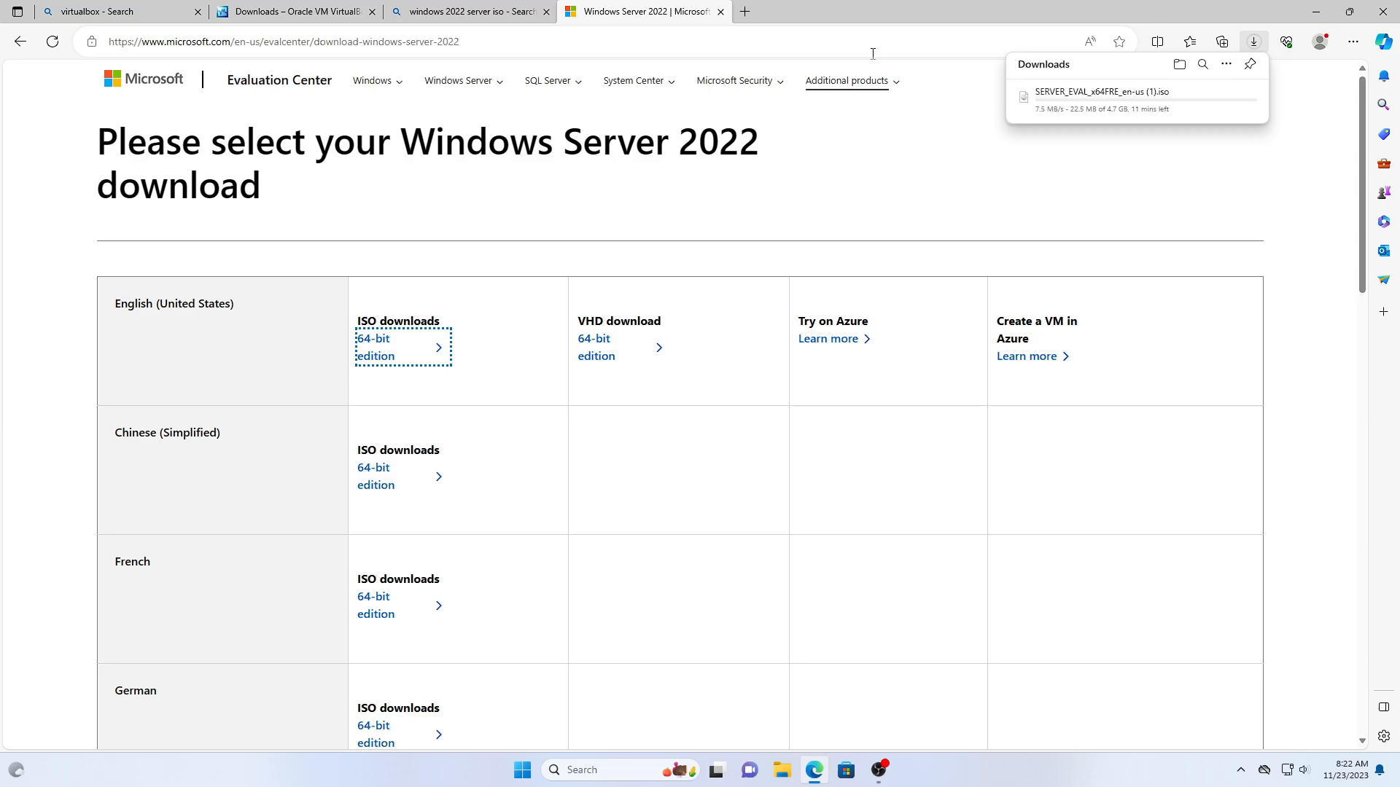
- In a new tab, find Windows 10 Enterprise on the Evaluation Center and download its 64-bit ISO
{"action": "left_click", "coordinate": [744, 11]}
{"action": "type", "text": "windows 10 enterprise iso"}
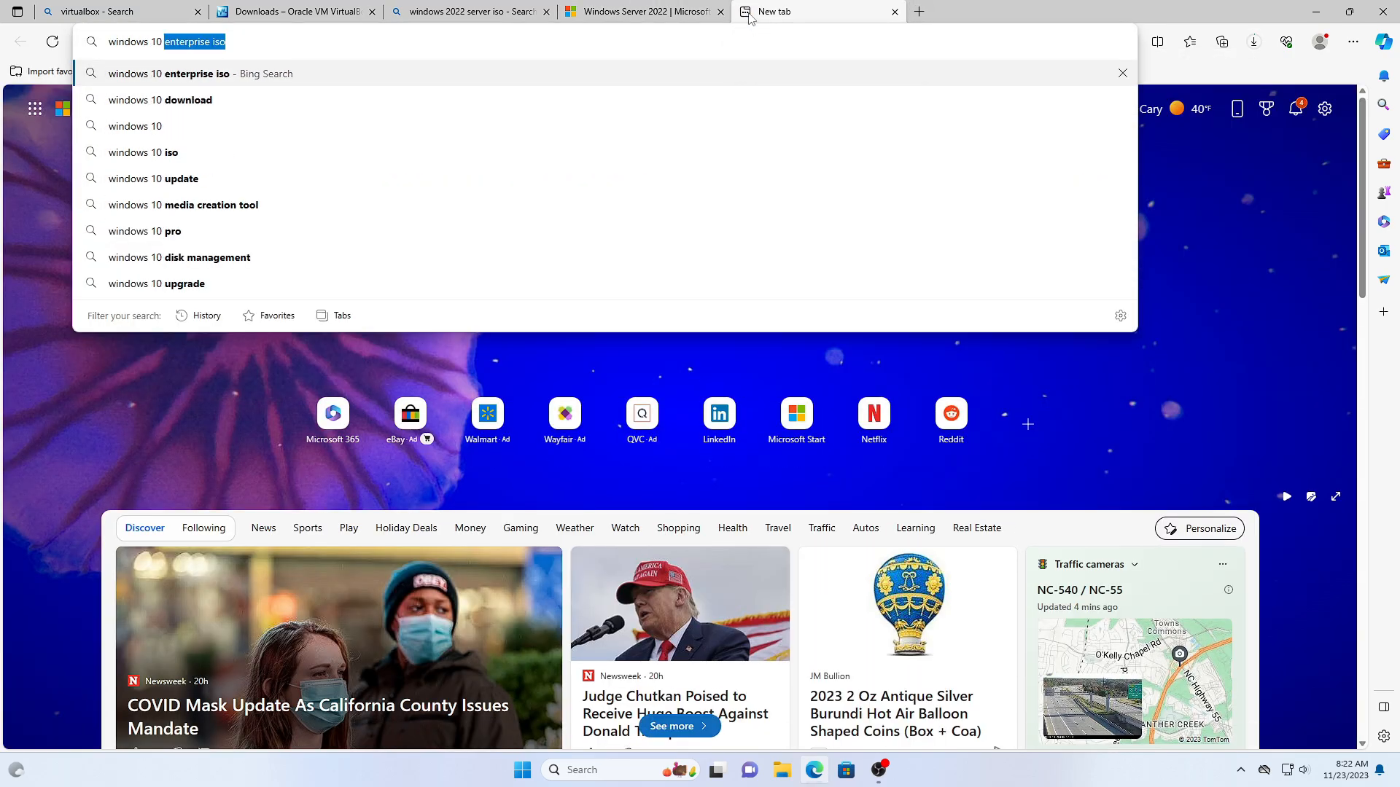
{"action": "key", "text": "Return"}
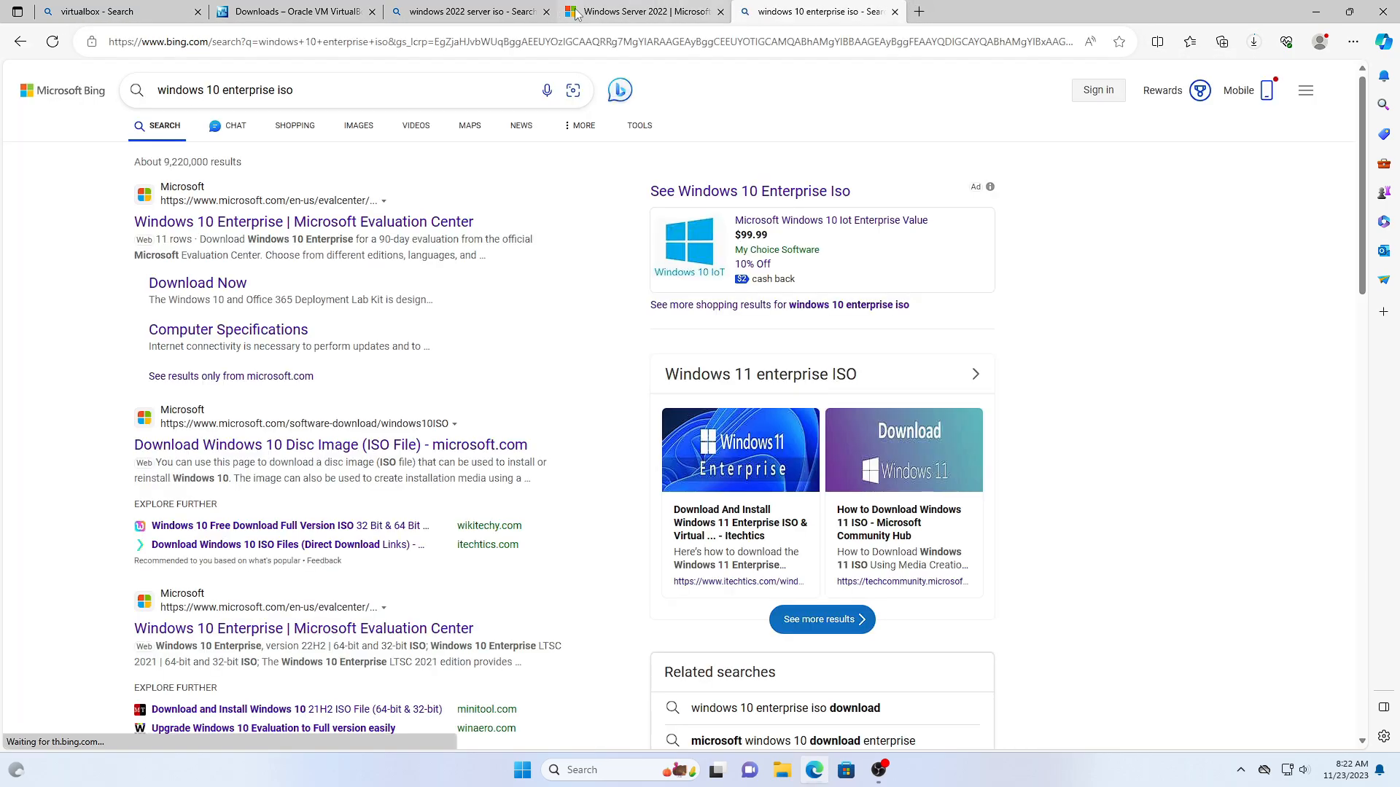
{"action": "left_click", "coordinate": [219, 222]}
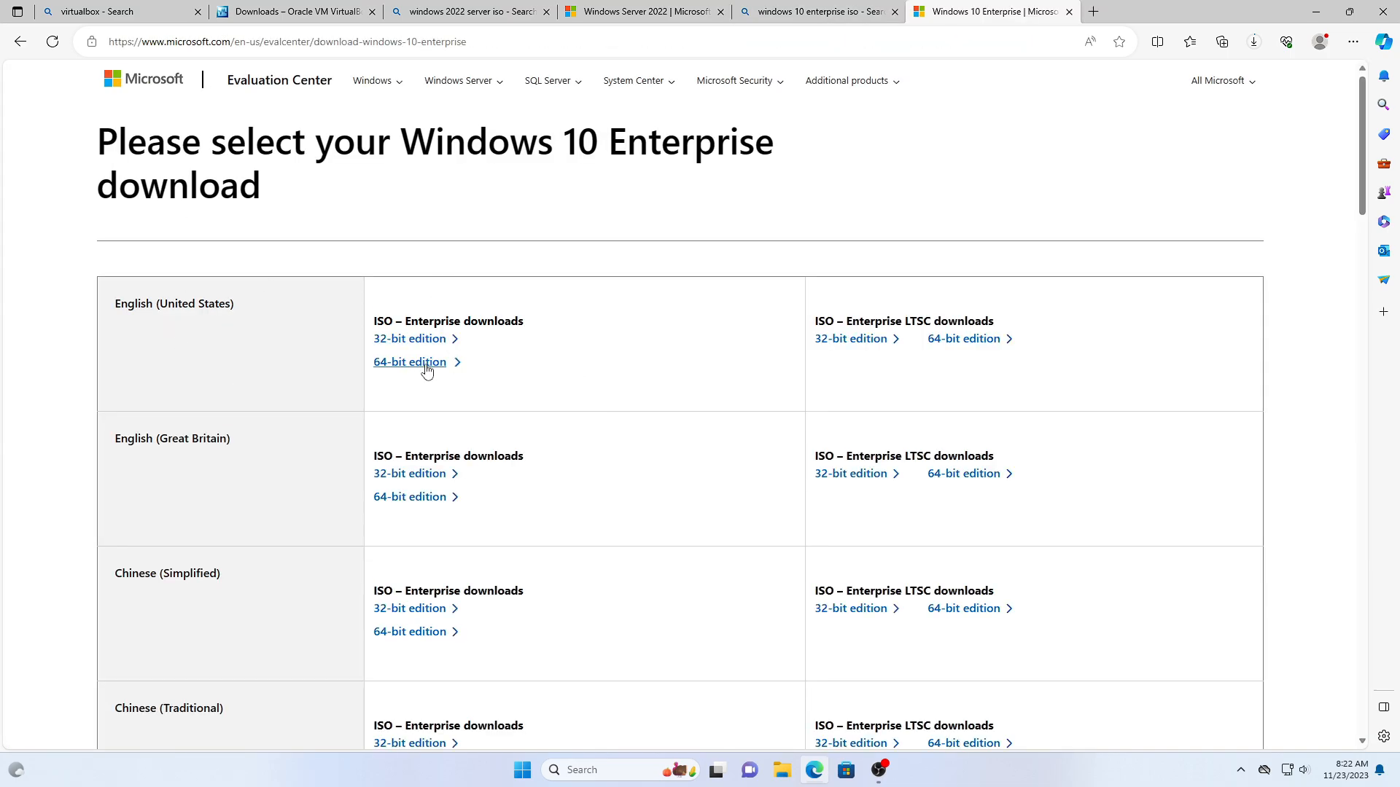
{"action": "left_click", "coordinate": [447, 369]}
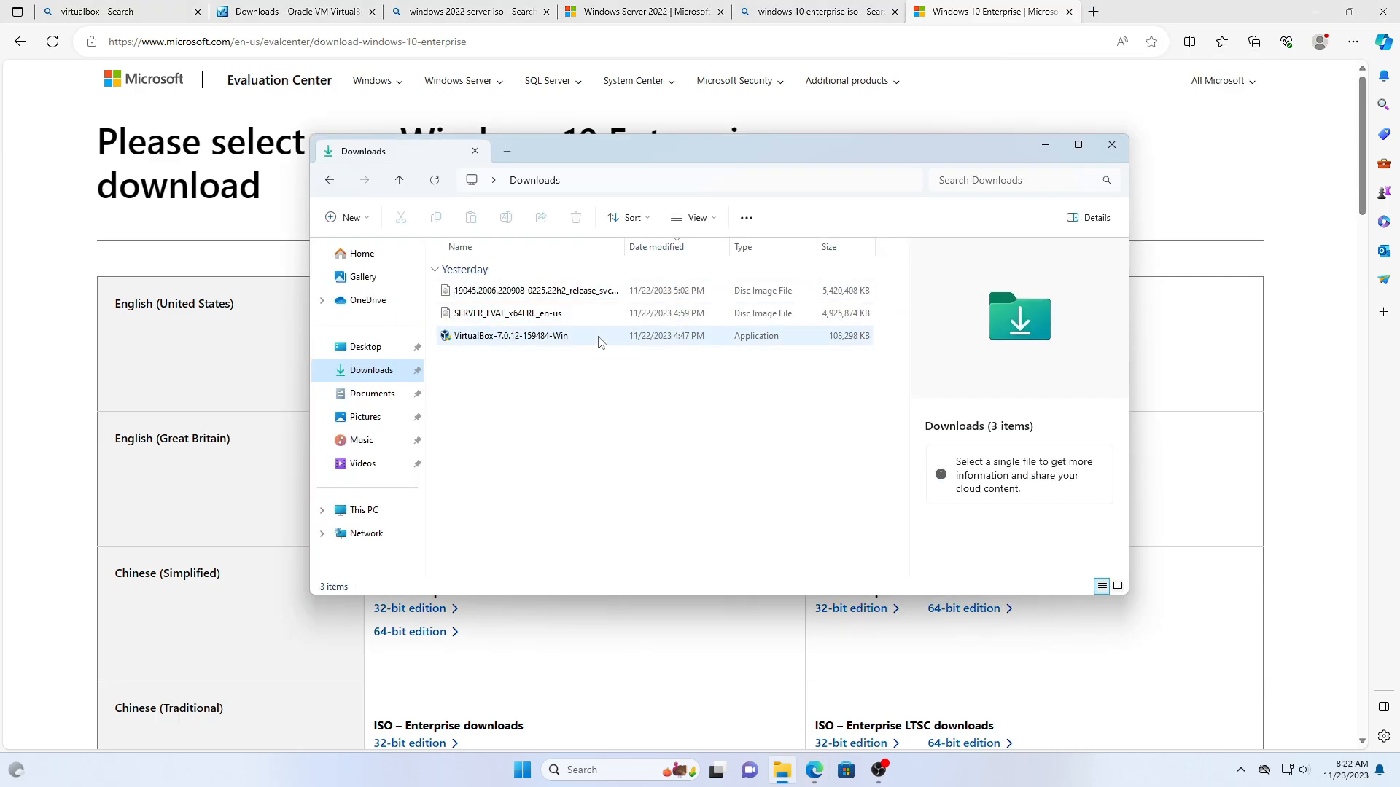
- Launch Oracle VM VirtualBox from the taskbar search and reposition its Manager window
{"action": "left_click", "coordinate": [612, 769]}
{"action": "type", "text": "virtu"}
{"action": "key", "text": "Return"}
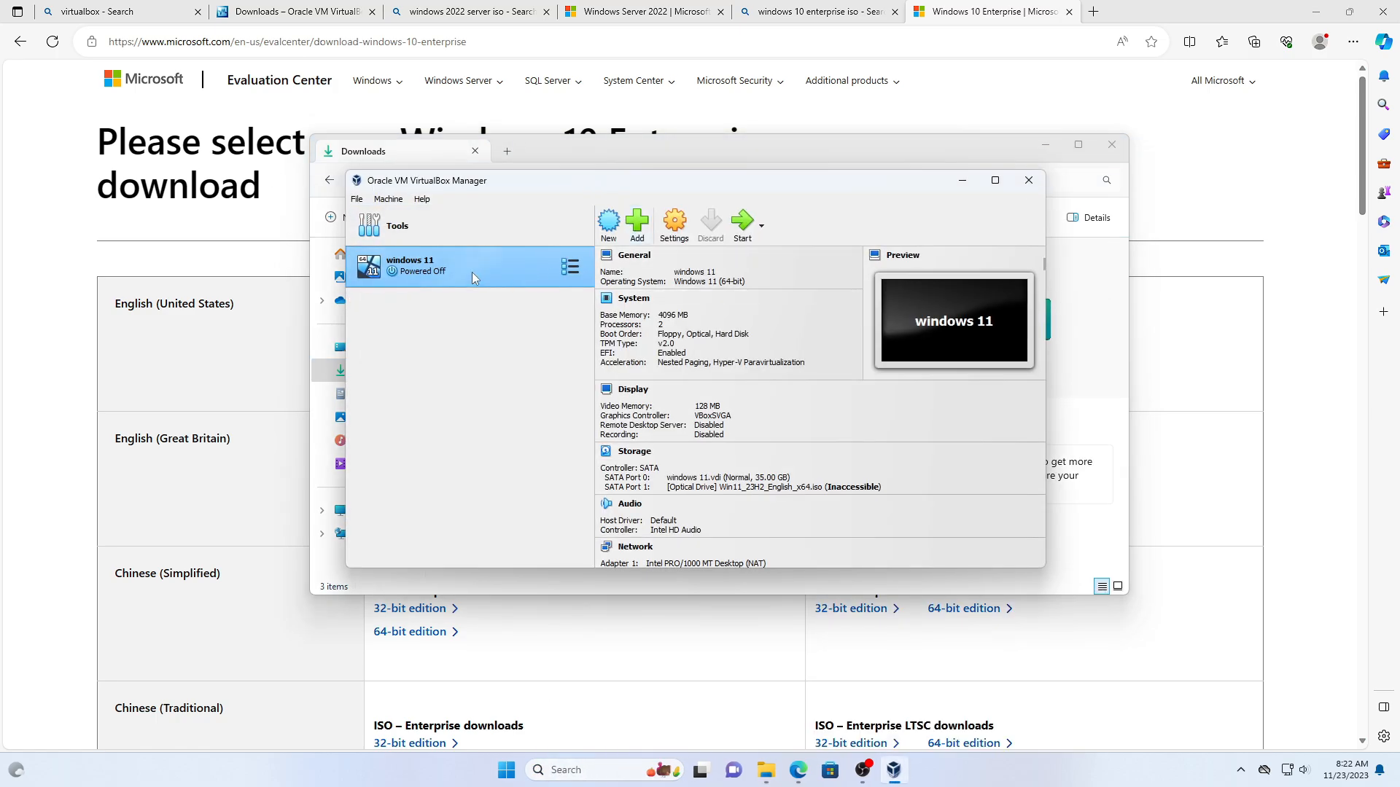
{"action": "left_click_drag", "start_coordinate": [557, 180], "coordinate": [852, 218]}
- Remove the windows 11 VM, deleting all its files
{"action": "right_click", "coordinate": [764, 302]}
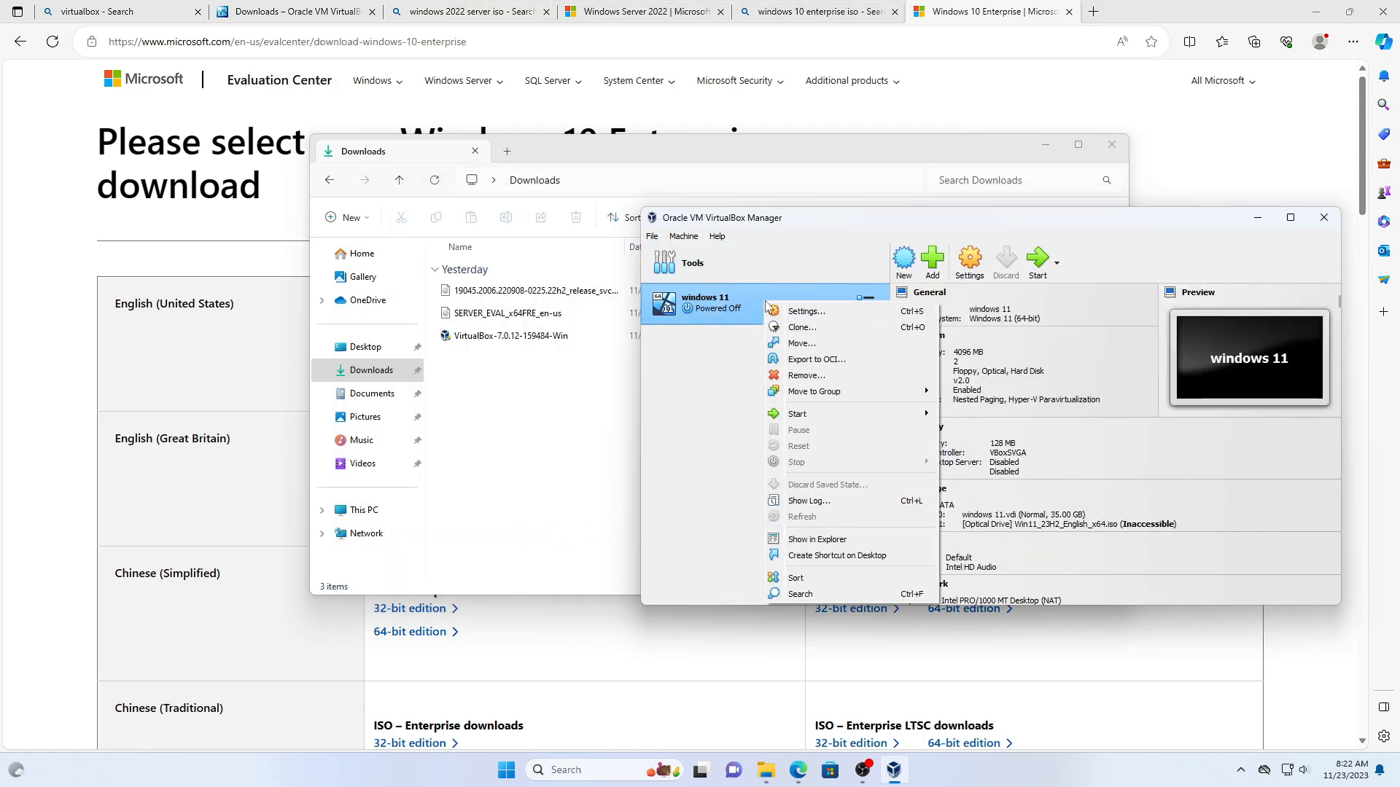
{"action": "left_click", "coordinate": [805, 374]}
{"action": "left_click", "coordinate": [937, 479]}
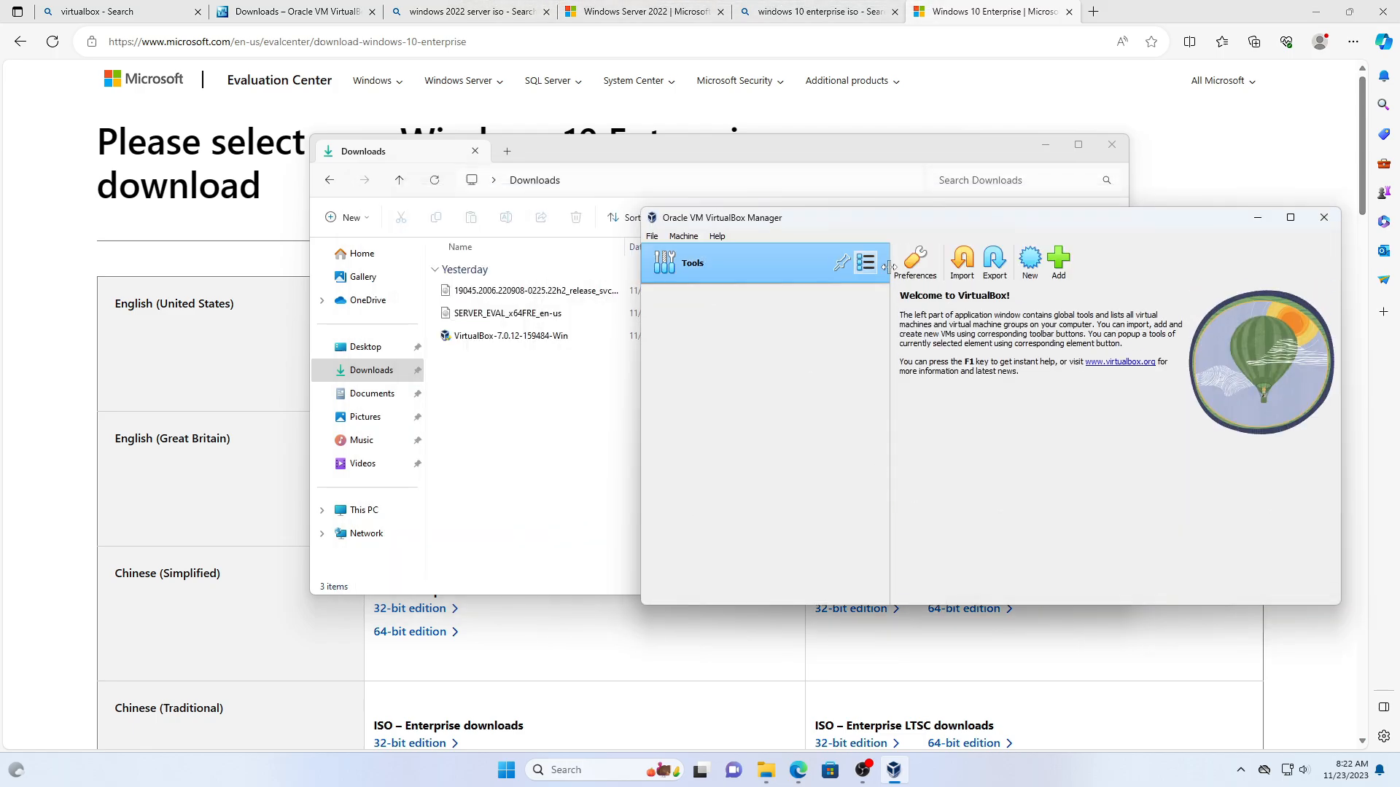
{"action": "left_click_drag", "start_coordinate": [929, 217], "coordinate": [760, 382]}
- Start a new VM named Domain Server with version Windows 2022 (64-bit)
{"action": "left_click", "coordinate": [858, 415]}
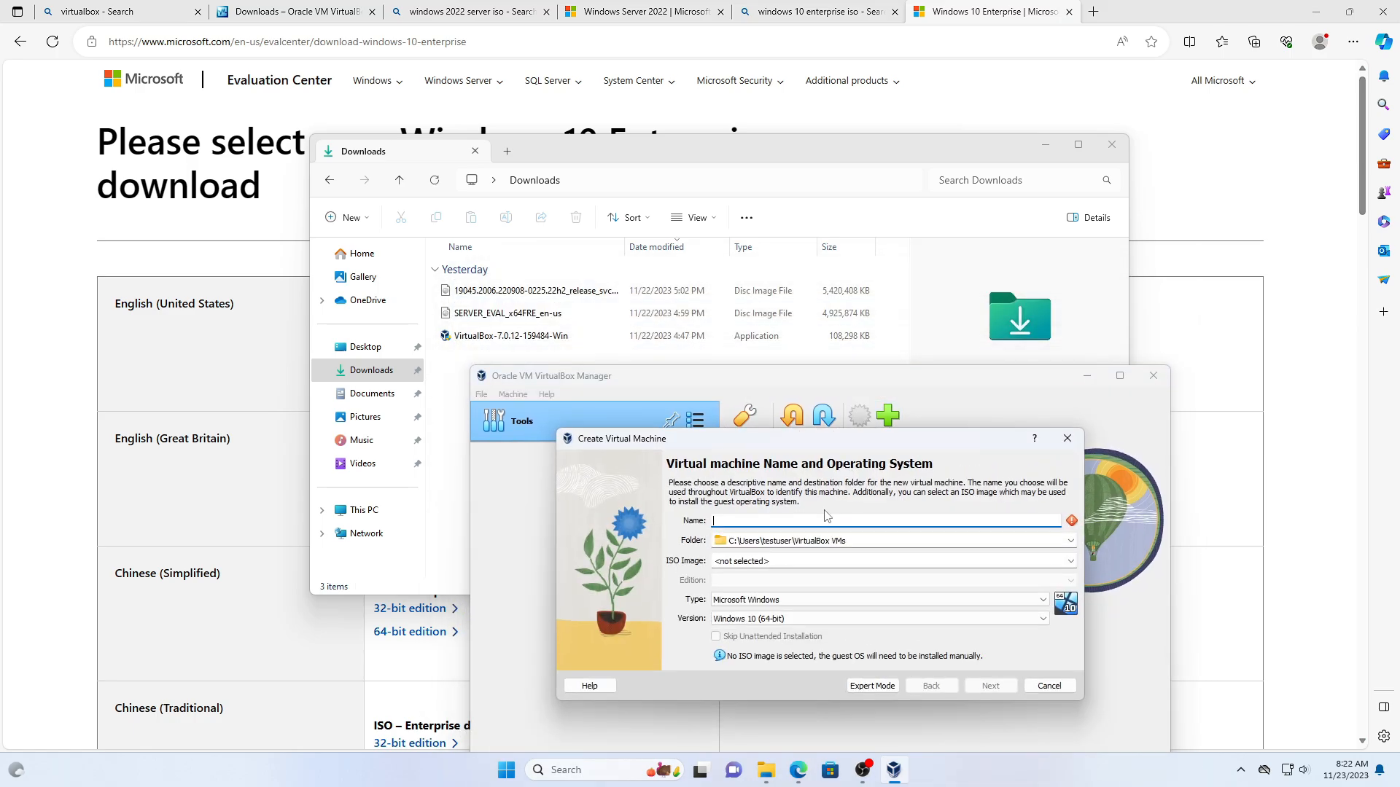
{"action": "type", "text": "Domain Server"}
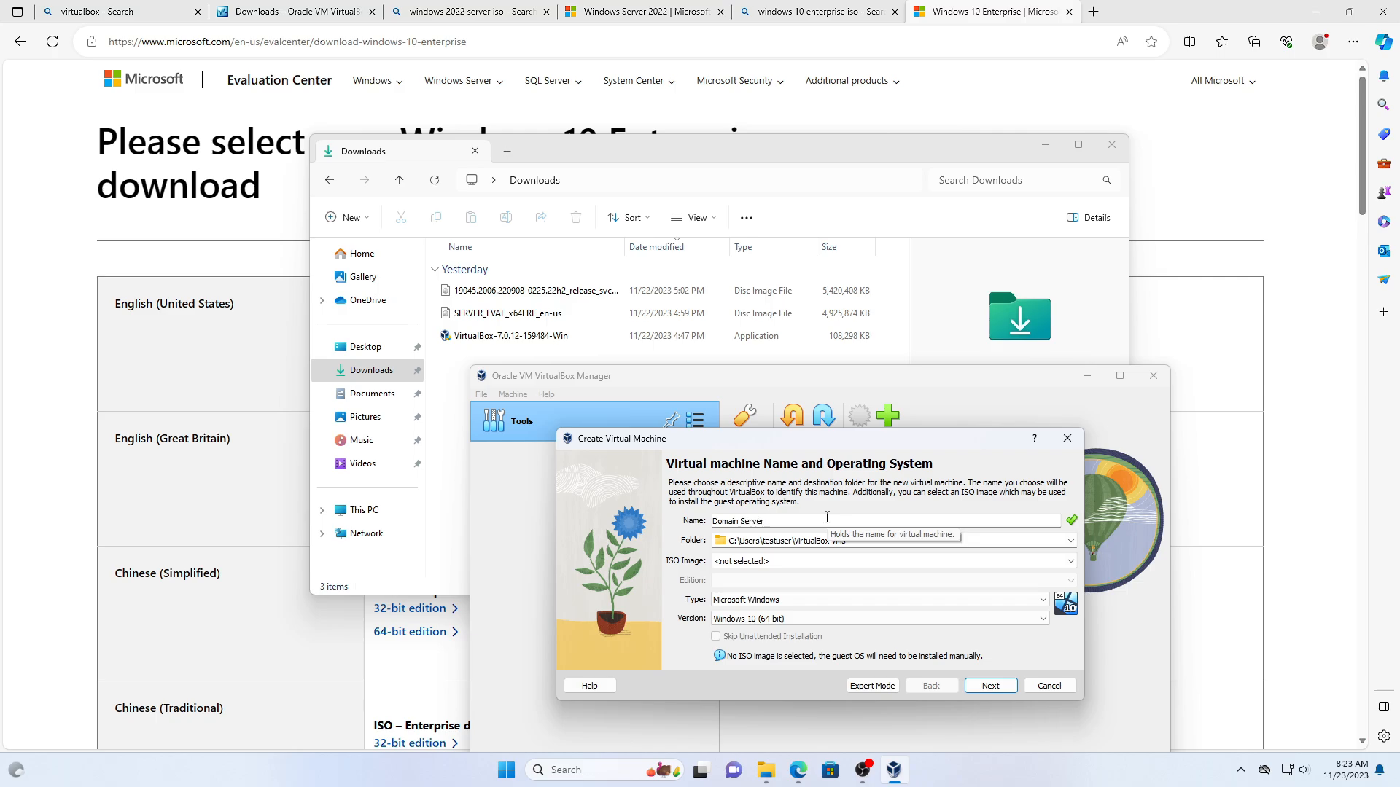
{"action": "left_click", "coordinate": [785, 619]}
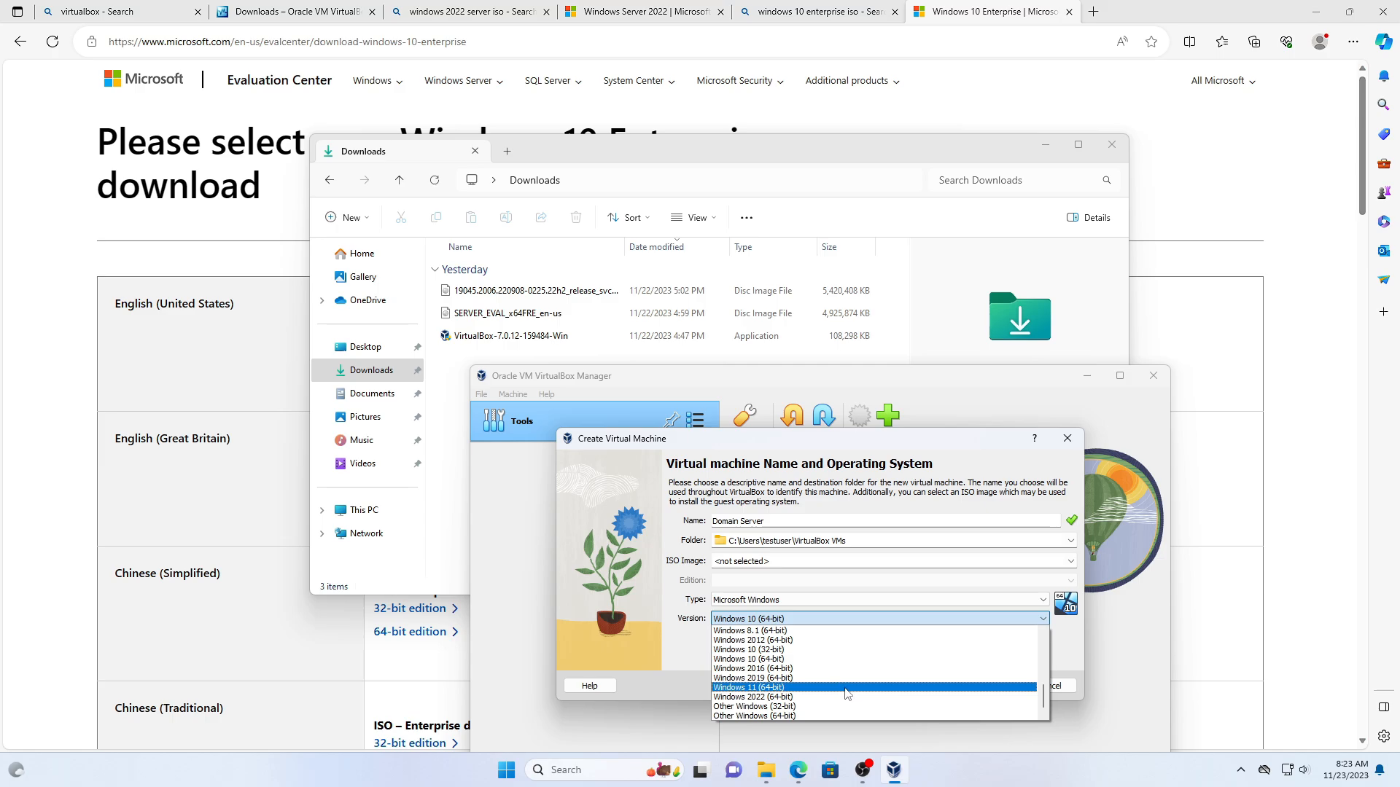
{"action": "left_click", "coordinate": [799, 697]}
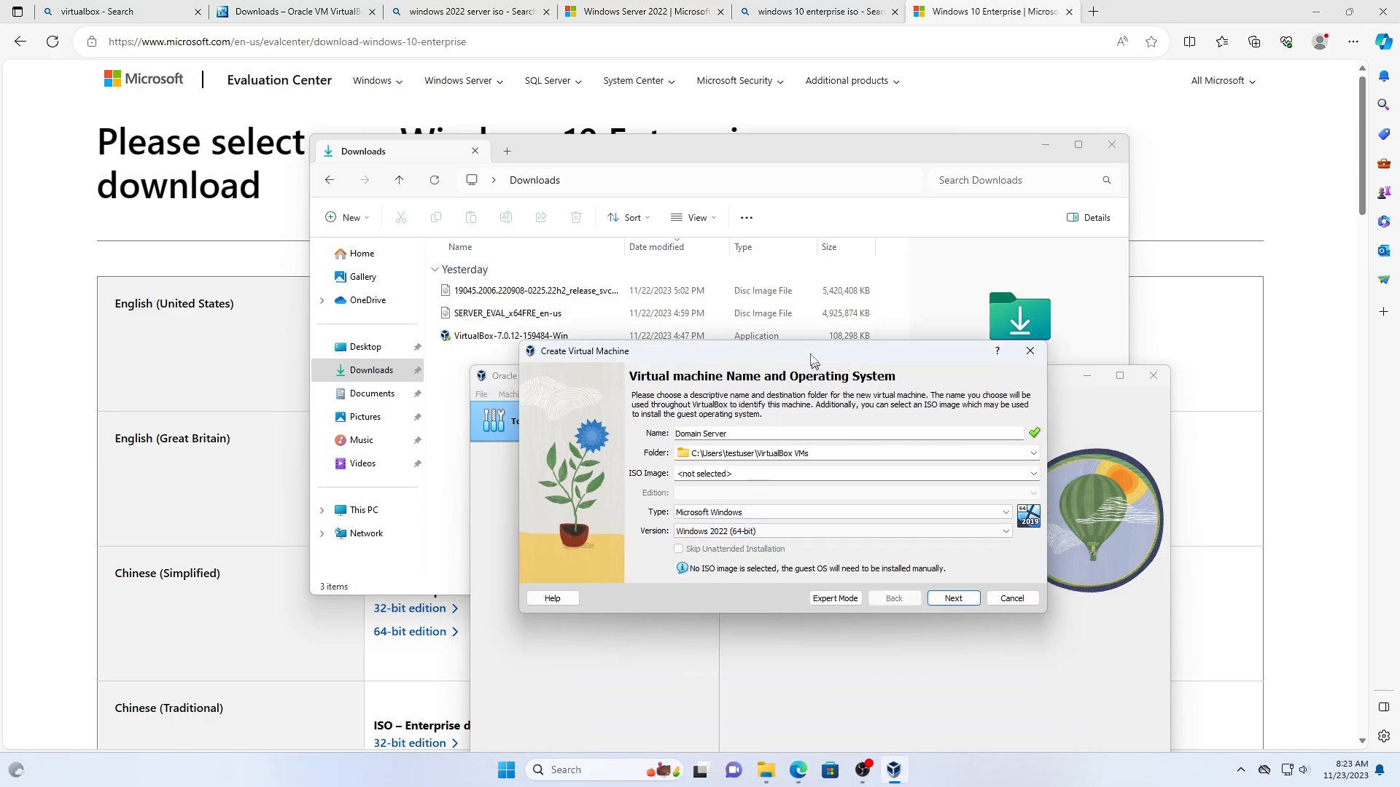
{"action": "left_click", "coordinate": [950, 590]}
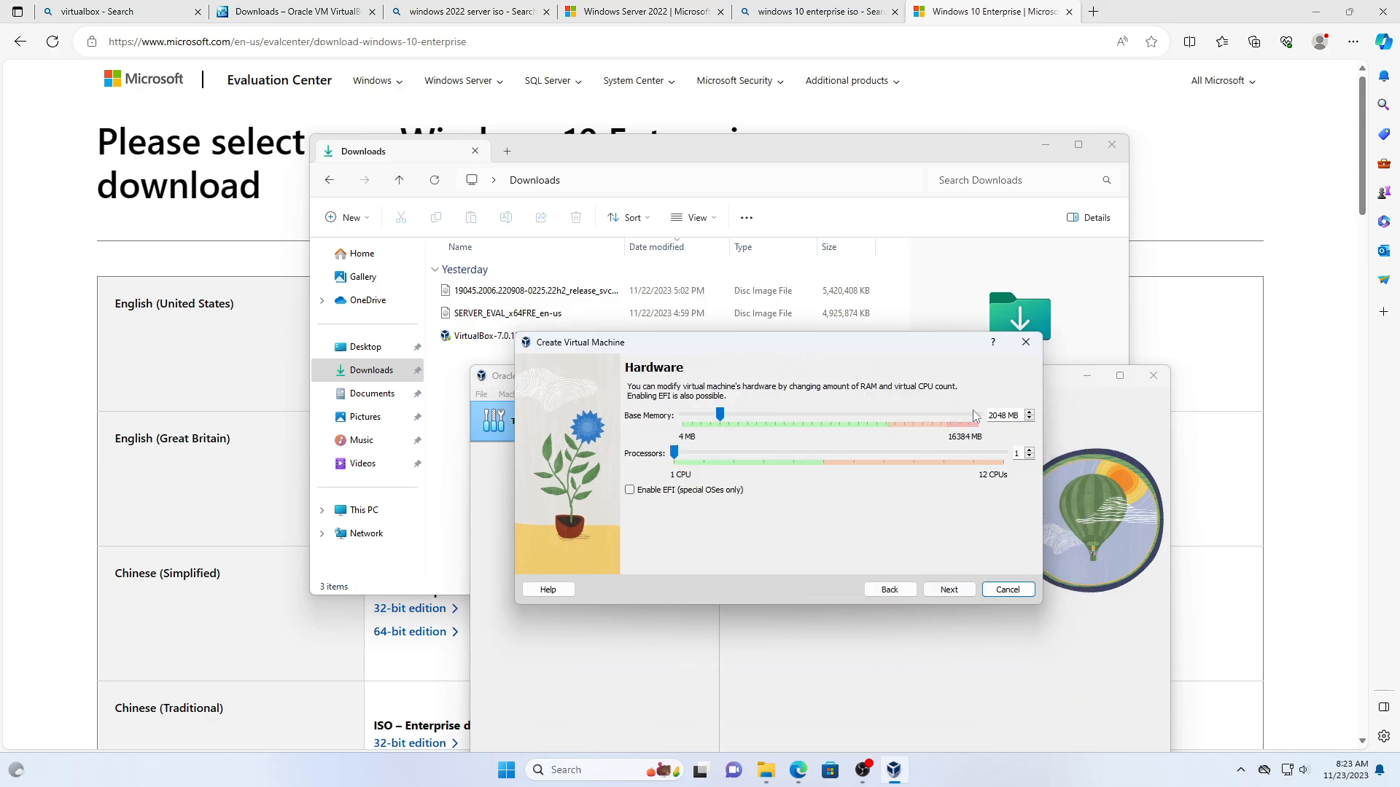
- Give the VM 4096 MB base memory and 2 processors
{"action": "double_click", "coordinate": [1004, 415]}
{"action": "key", "text": "Left"}
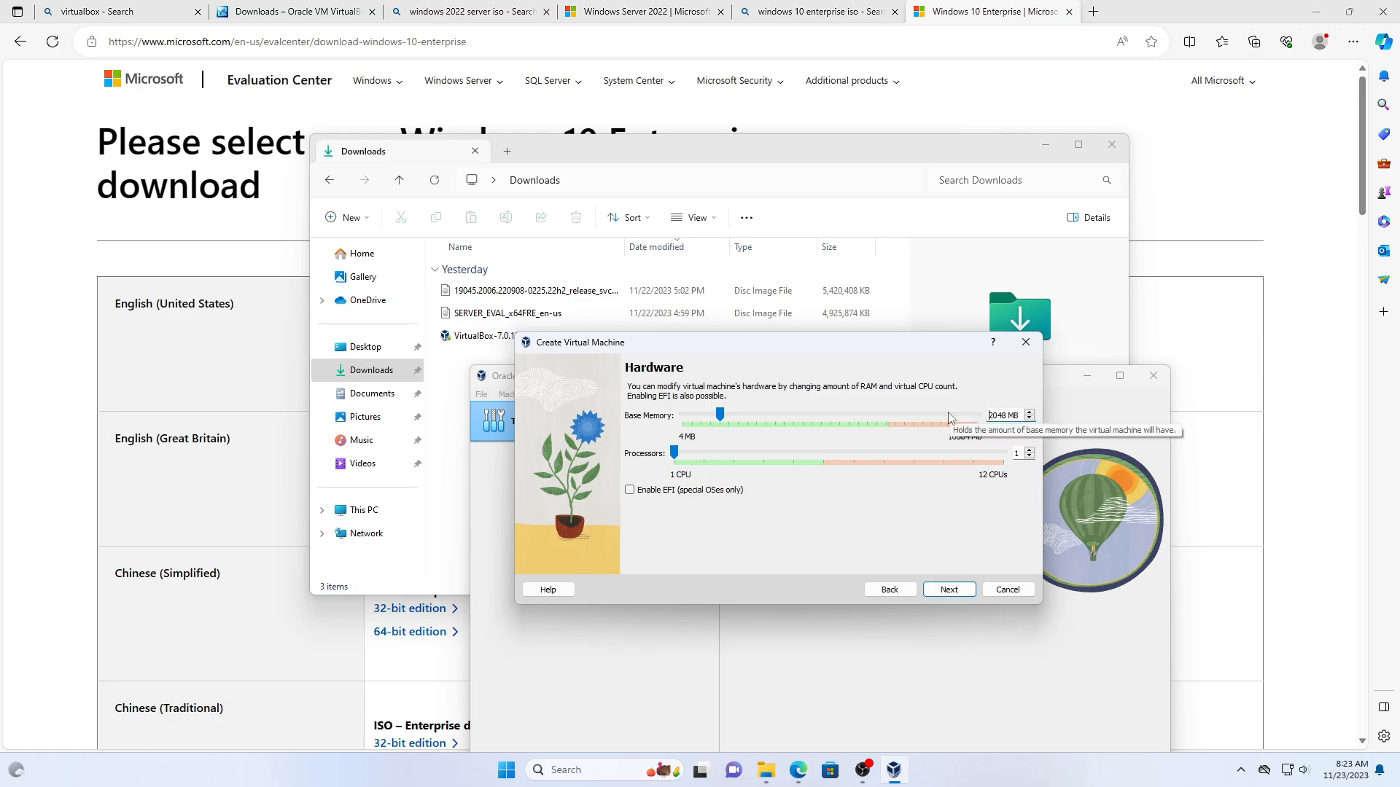
{"action": "key", "text": "BackSpace"}
{"action": "key", "text": "BackSpace"}
{"action": "type", "text": "40"}
{"action": "key", "text": "BackSpace"}
{"action": "key", "text": "BackSpace"}
{"action": "type", "text": "96"}
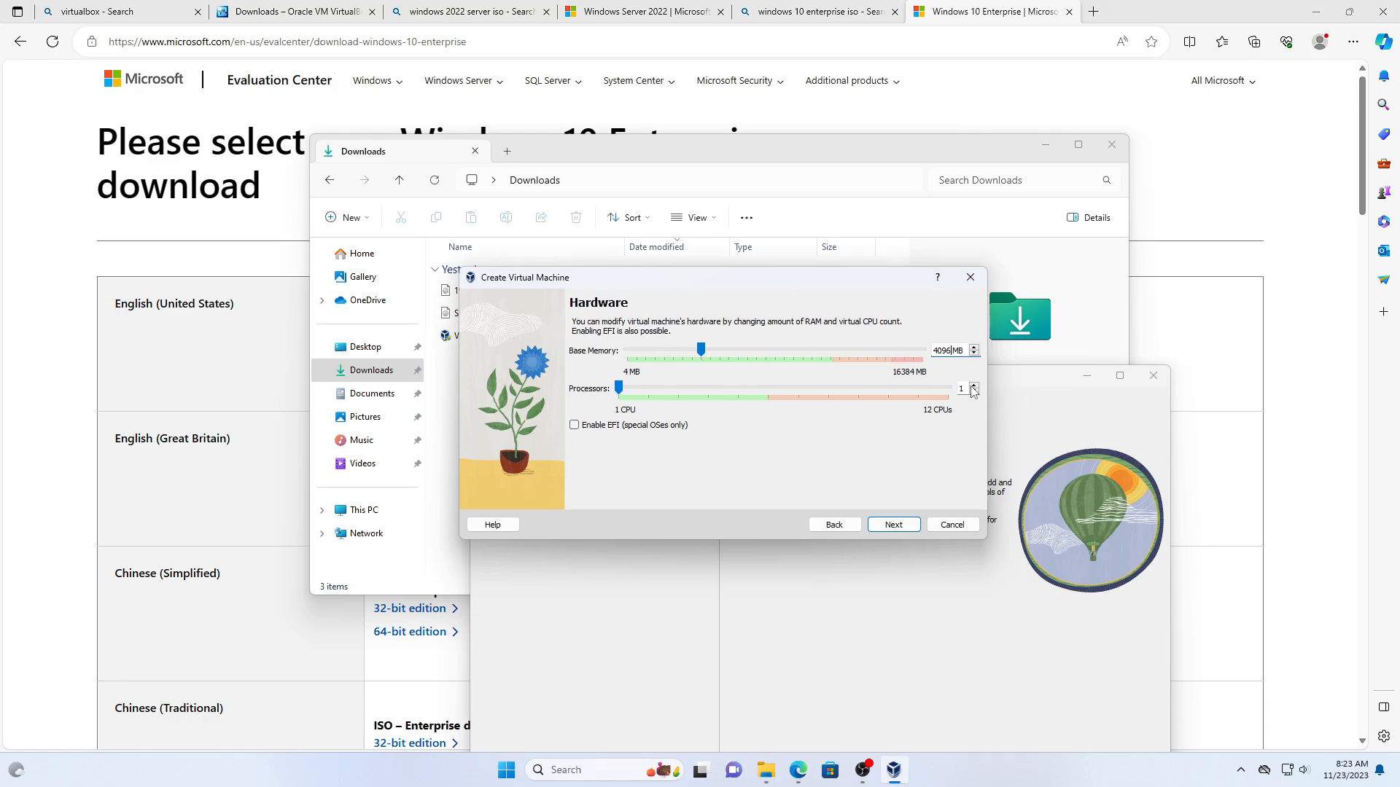
{"action": "left_click", "coordinate": [973, 386]}
{"action": "left_click", "coordinate": [891, 527]}
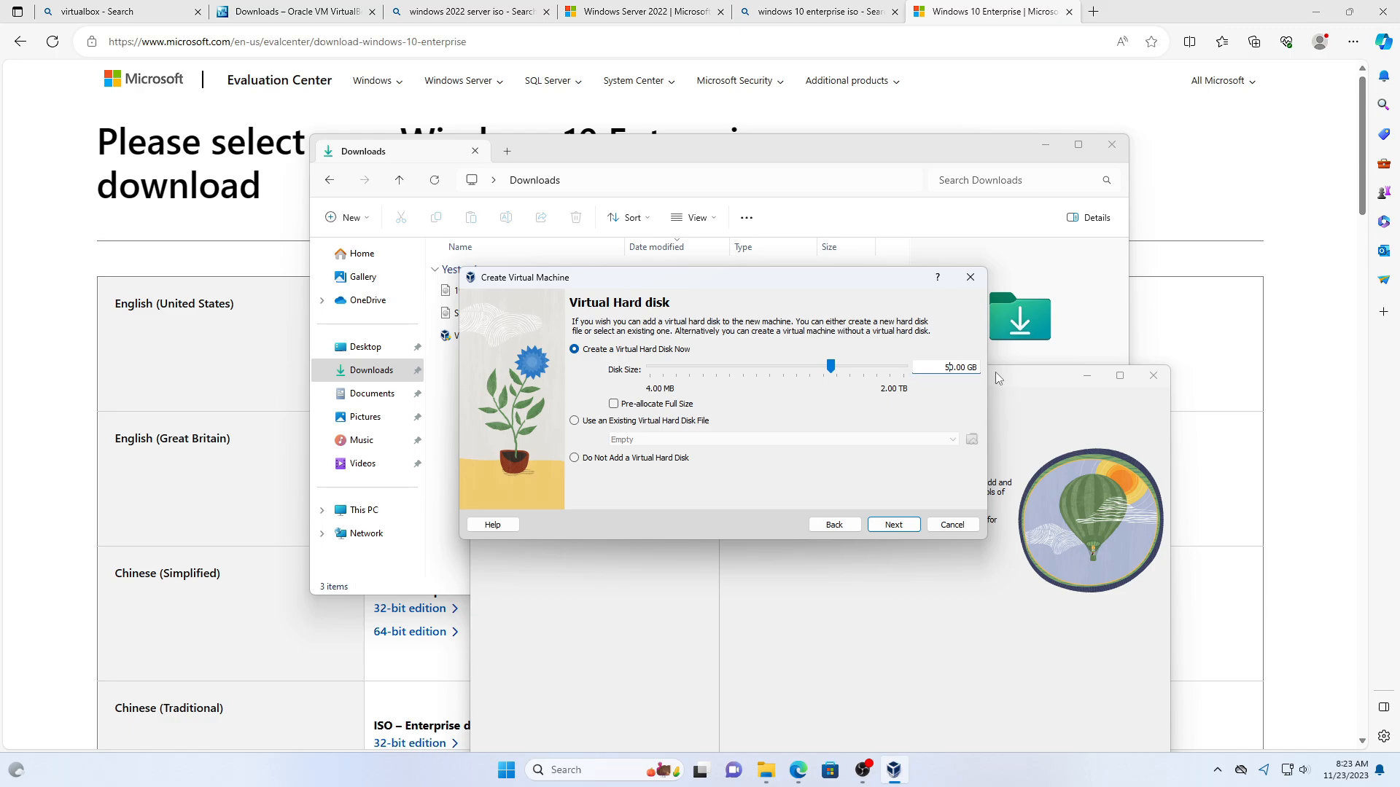
- Set a 30 GB virtual hard disk and finish creating the Domain Server VM
{"action": "key", "text": "BackSpace"}
{"action": "type", "text": "3"}
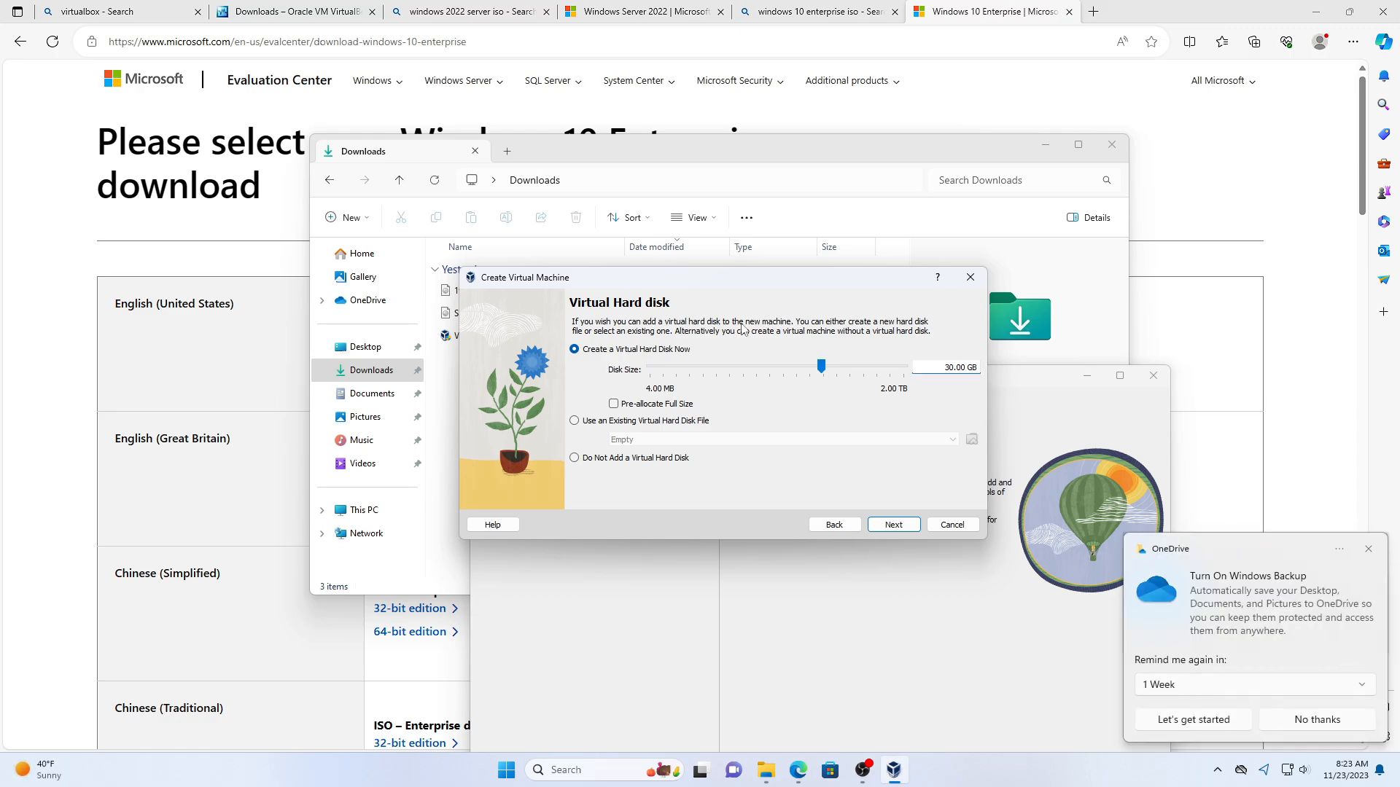
{"action": "left_click", "coordinate": [894, 525]}
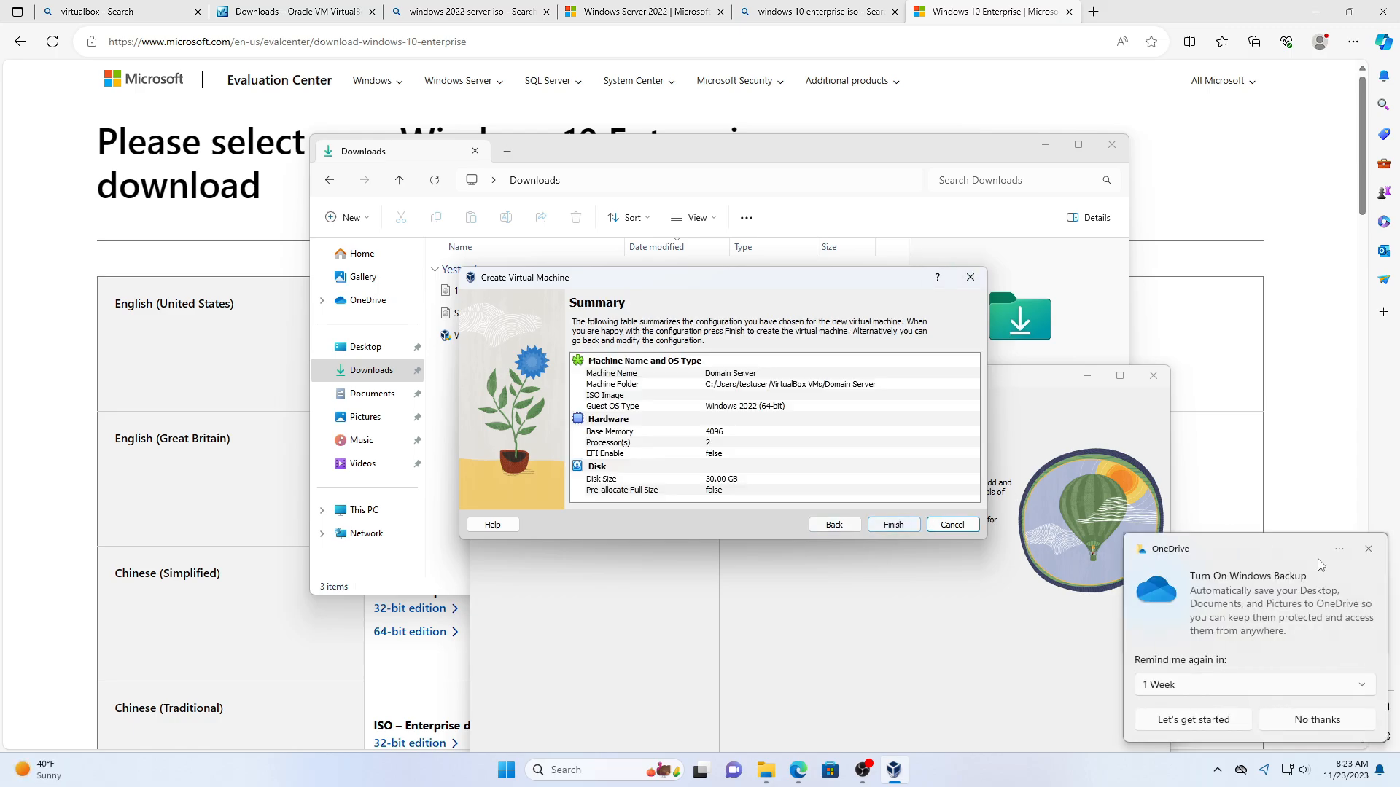
{"action": "left_click", "coordinate": [1370, 548]}
{"action": "left_click", "coordinate": [904, 525]}
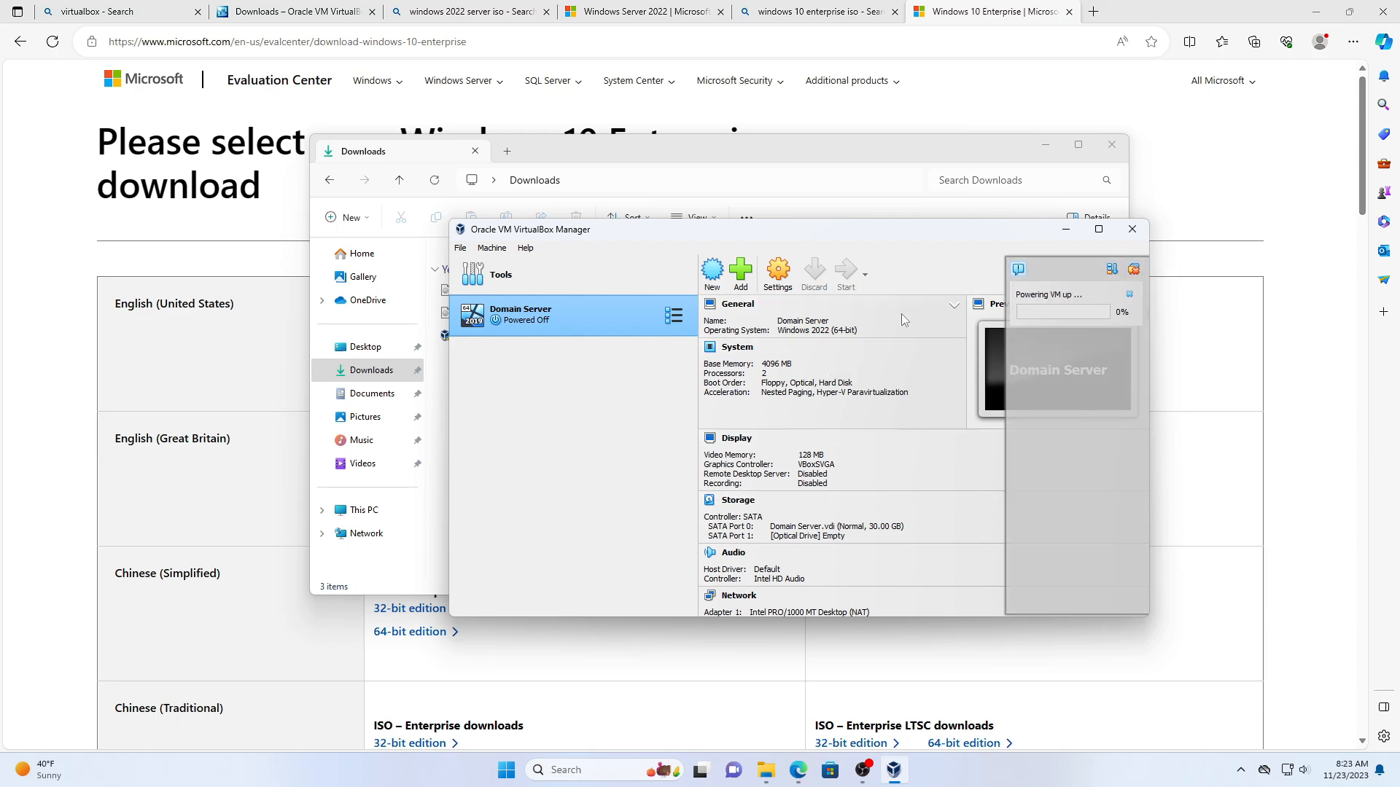
- Move the VirtualBox Manager window aside and minimize it
{"action": "left_click_drag", "start_coordinate": [885, 231], "coordinate": [740, 292]}
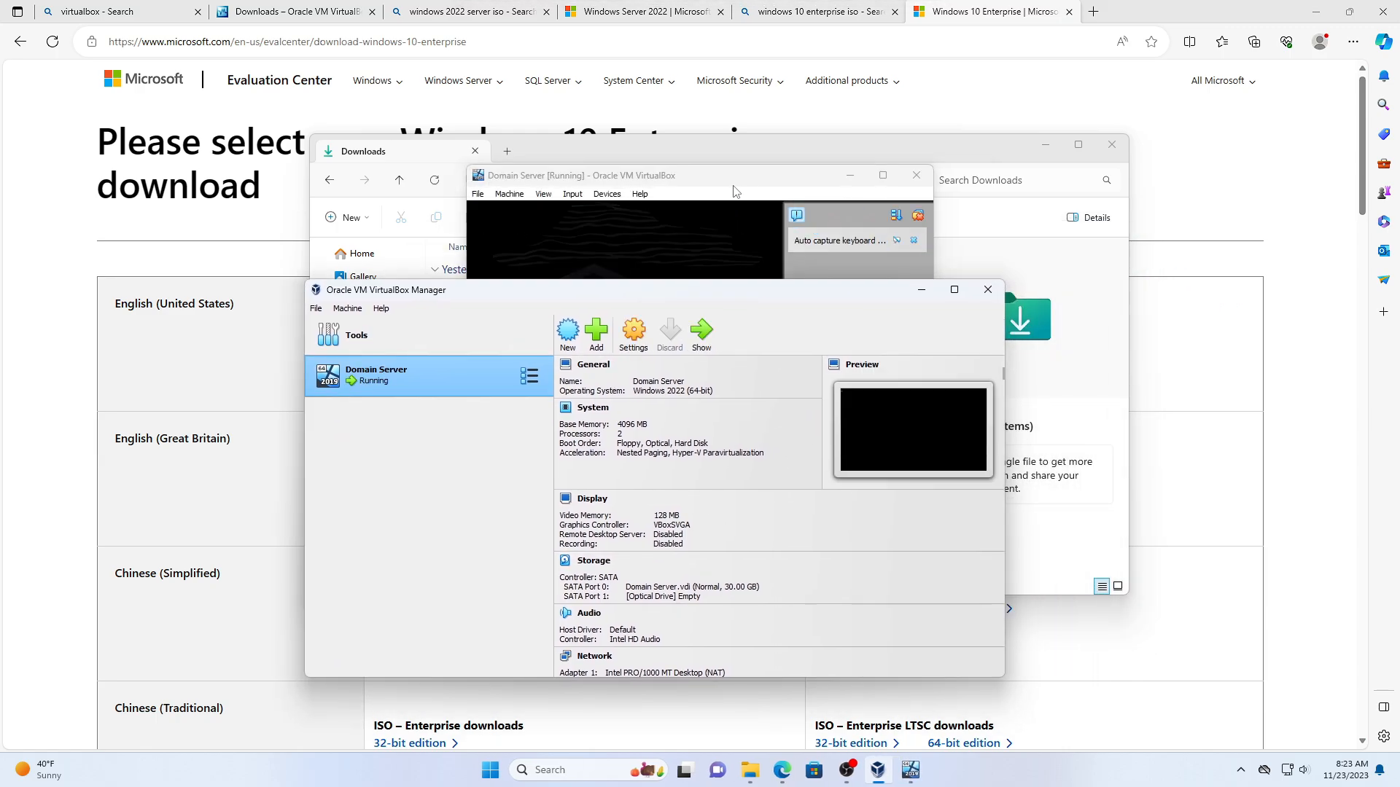
{"action": "left_click_drag", "start_coordinate": [652, 299], "coordinate": [527, 310]}
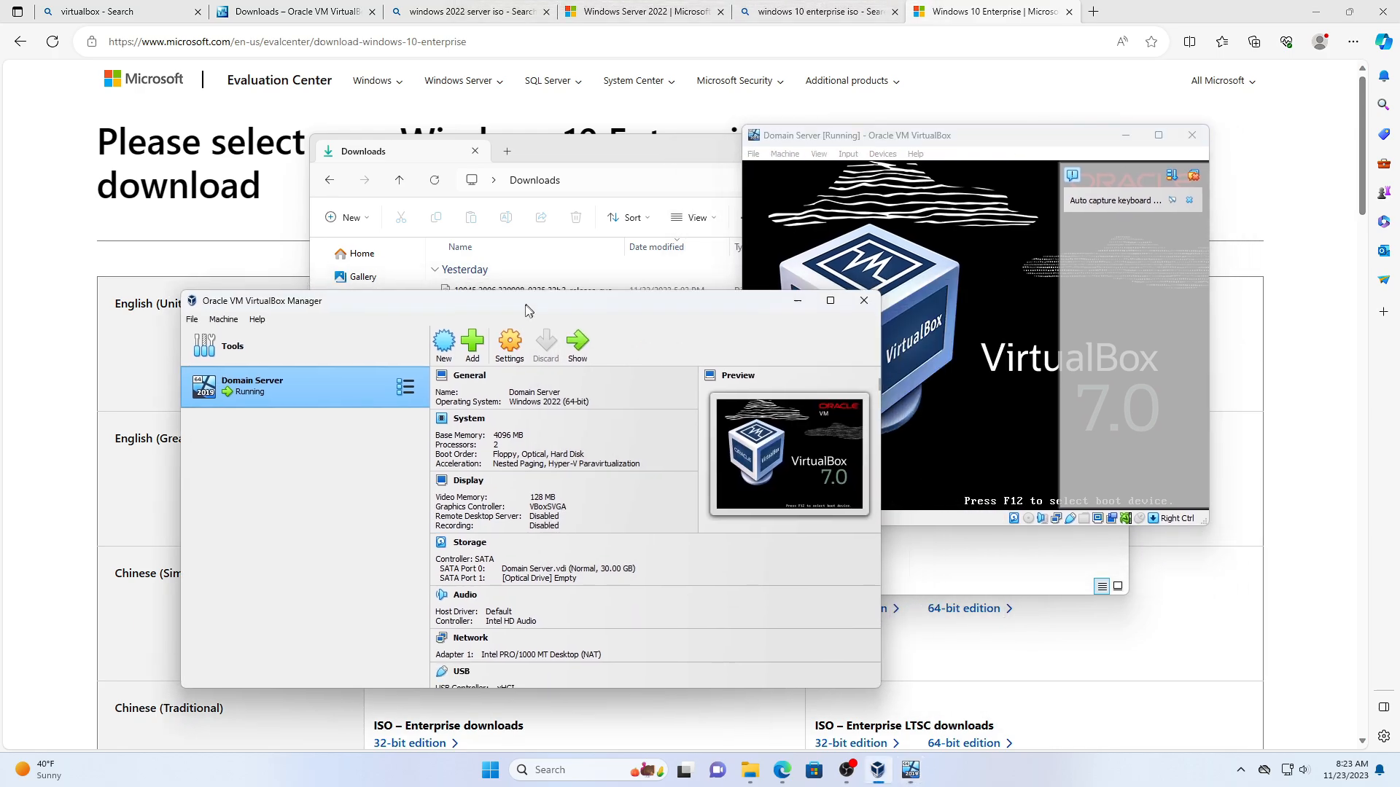
{"action": "left_click", "coordinate": [794, 303]}
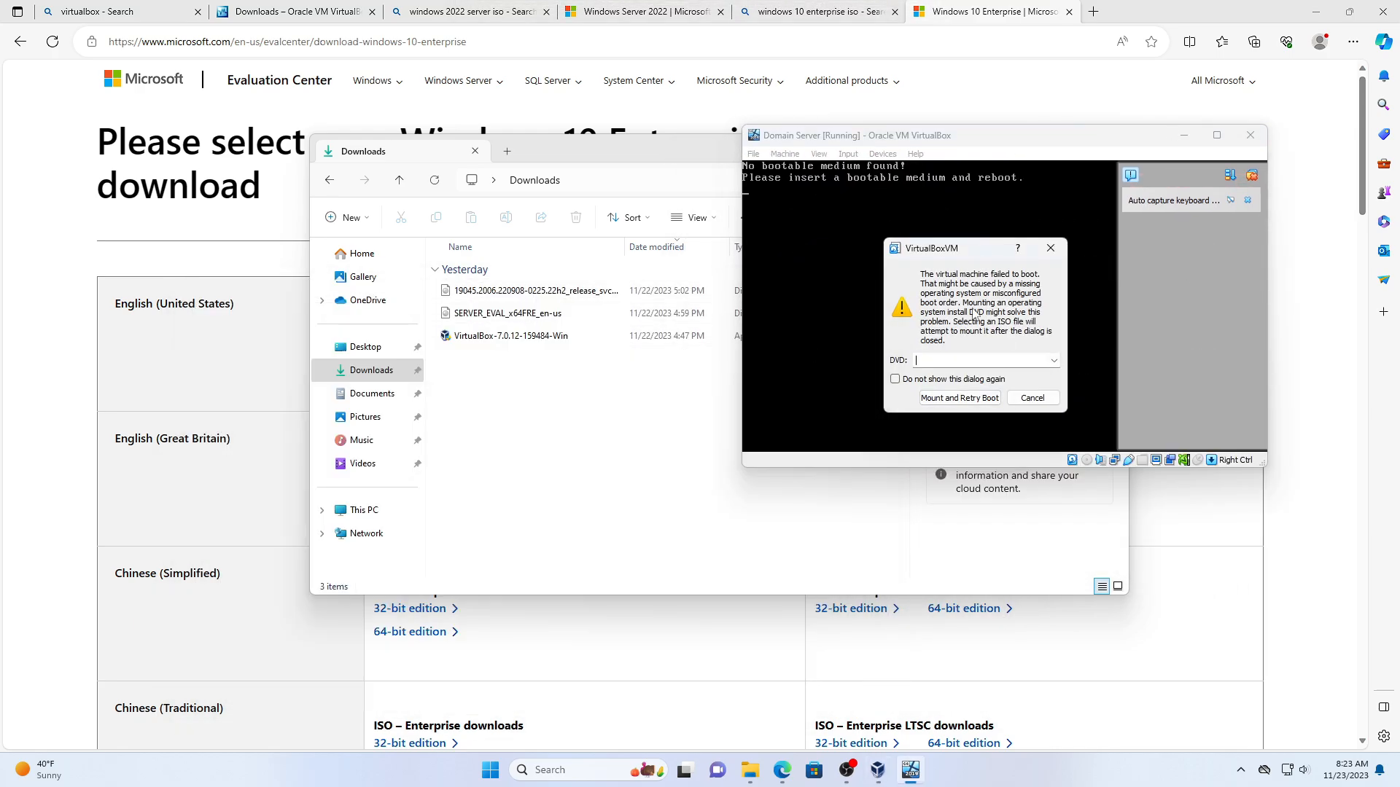
- Mount SERVER_EVAL_x64FRE_en-us.iso from Downloads as the DVD and retry the boot
{"action": "left_click", "coordinate": [1054, 361]}
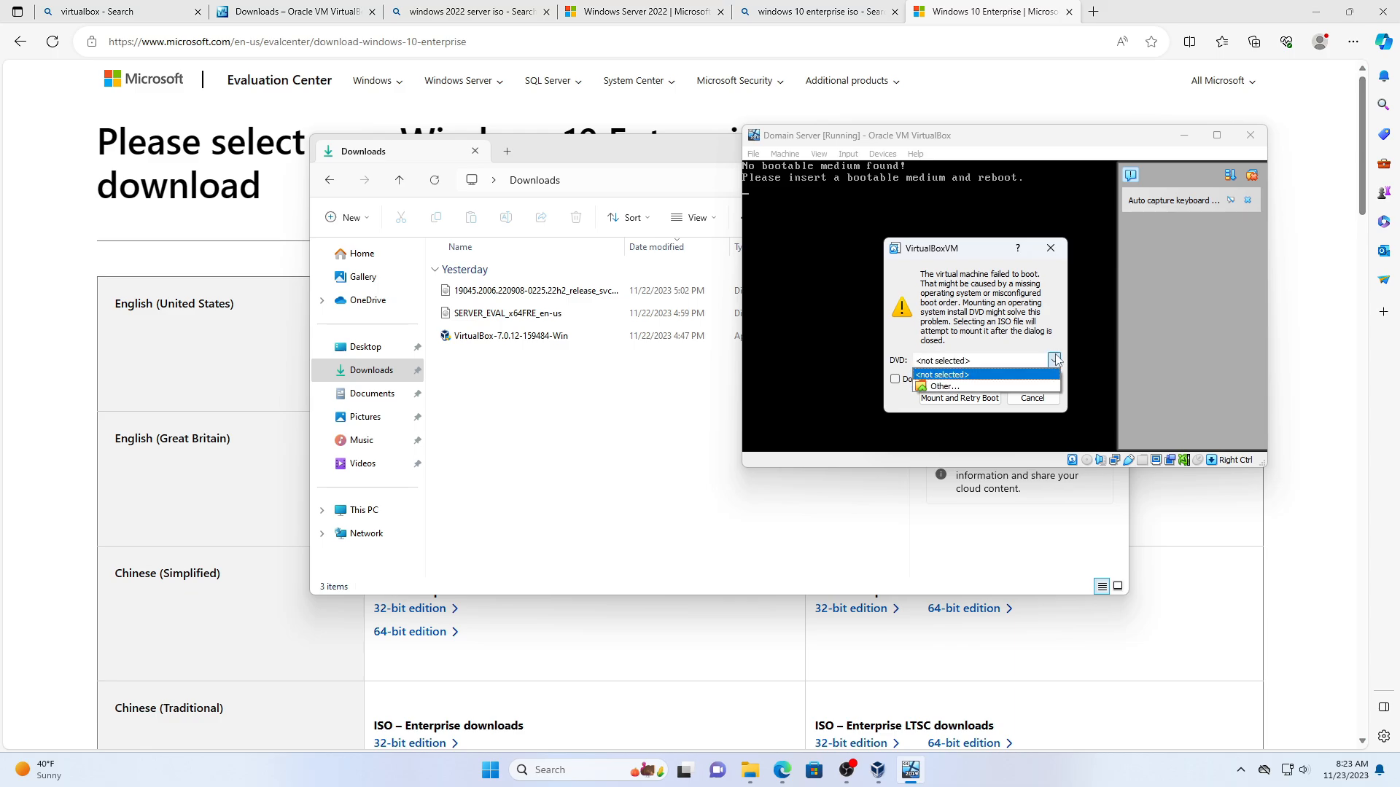
{"action": "left_click", "coordinate": [1004, 387]}
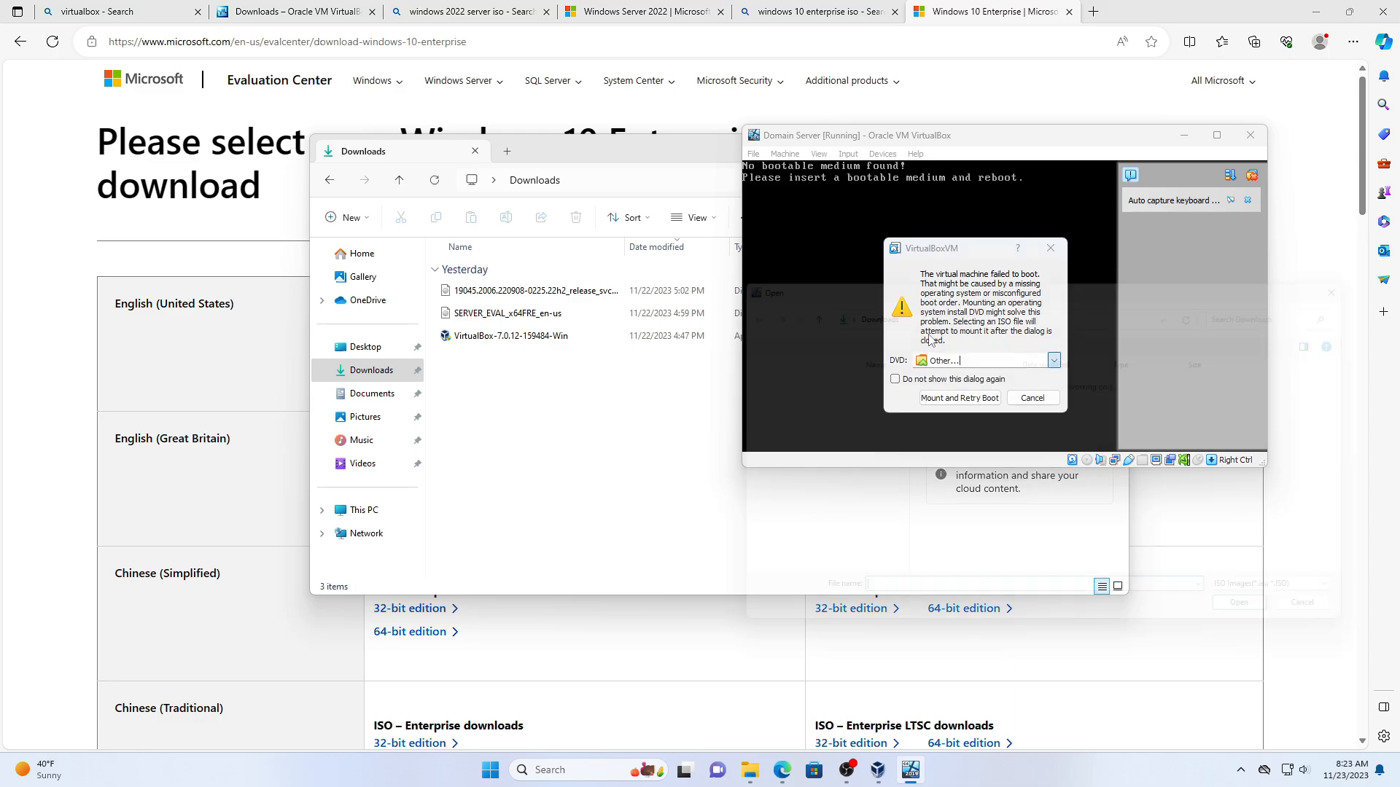
{"action": "left_click_drag", "start_coordinate": [989, 281], "coordinate": [836, 239]}
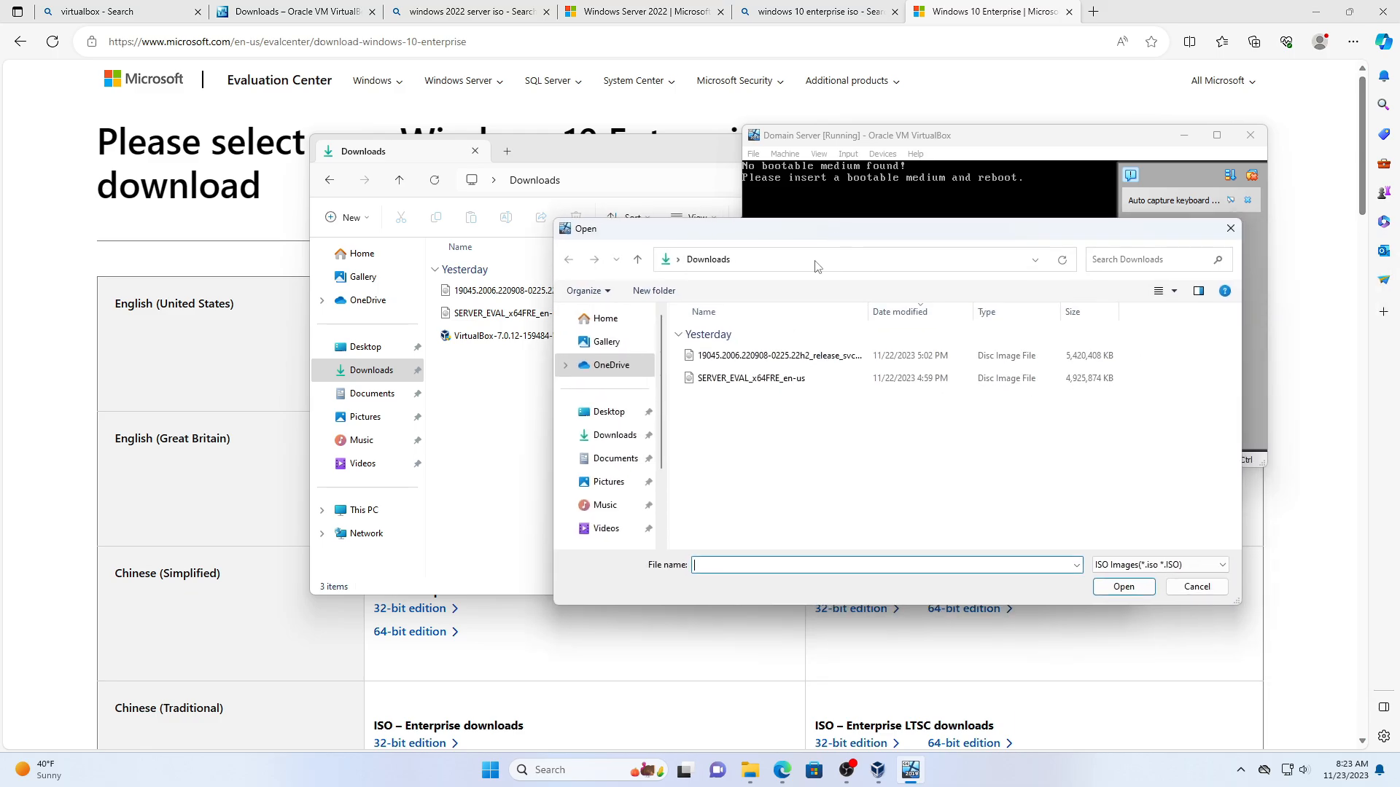
{"action": "double_click", "coordinate": [728, 379]}
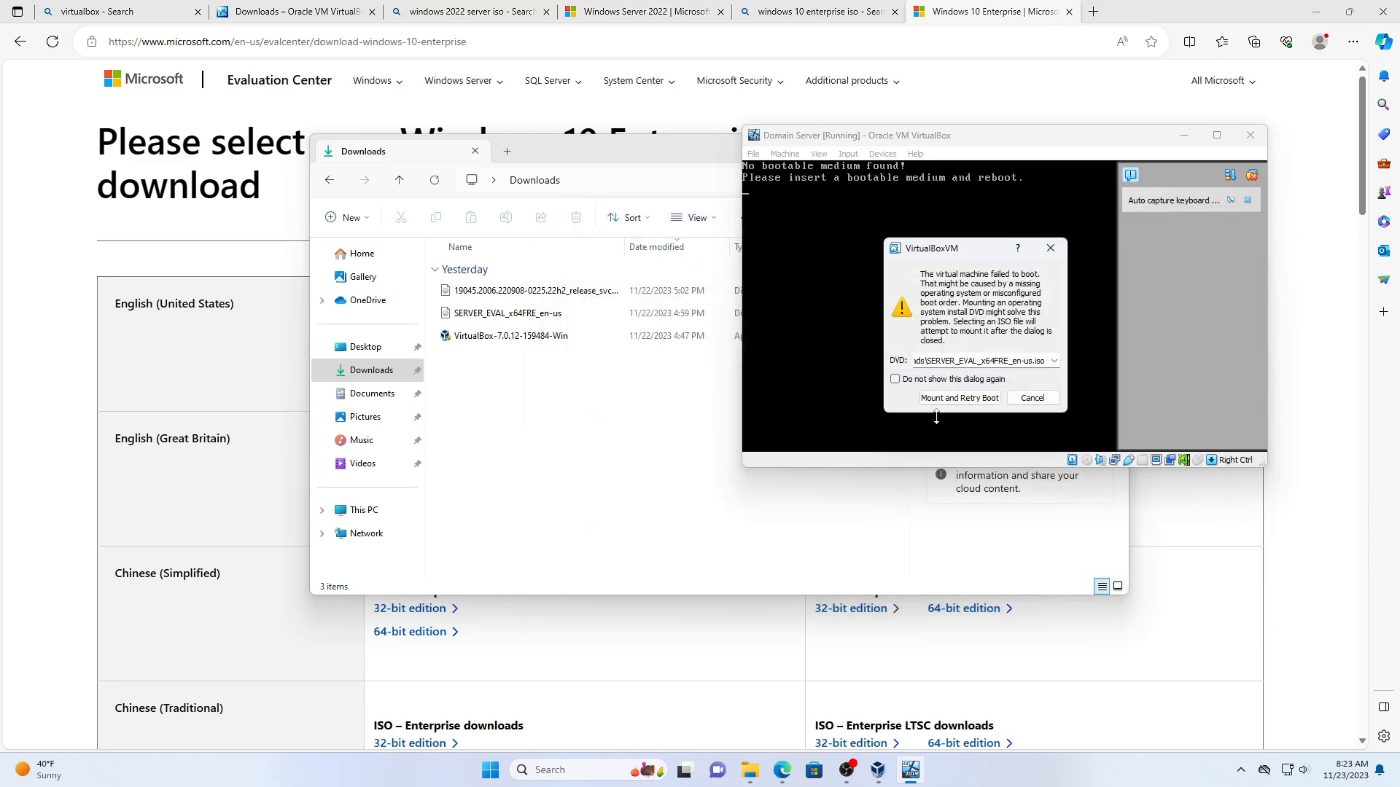
{"action": "left_click", "coordinate": [960, 398]}
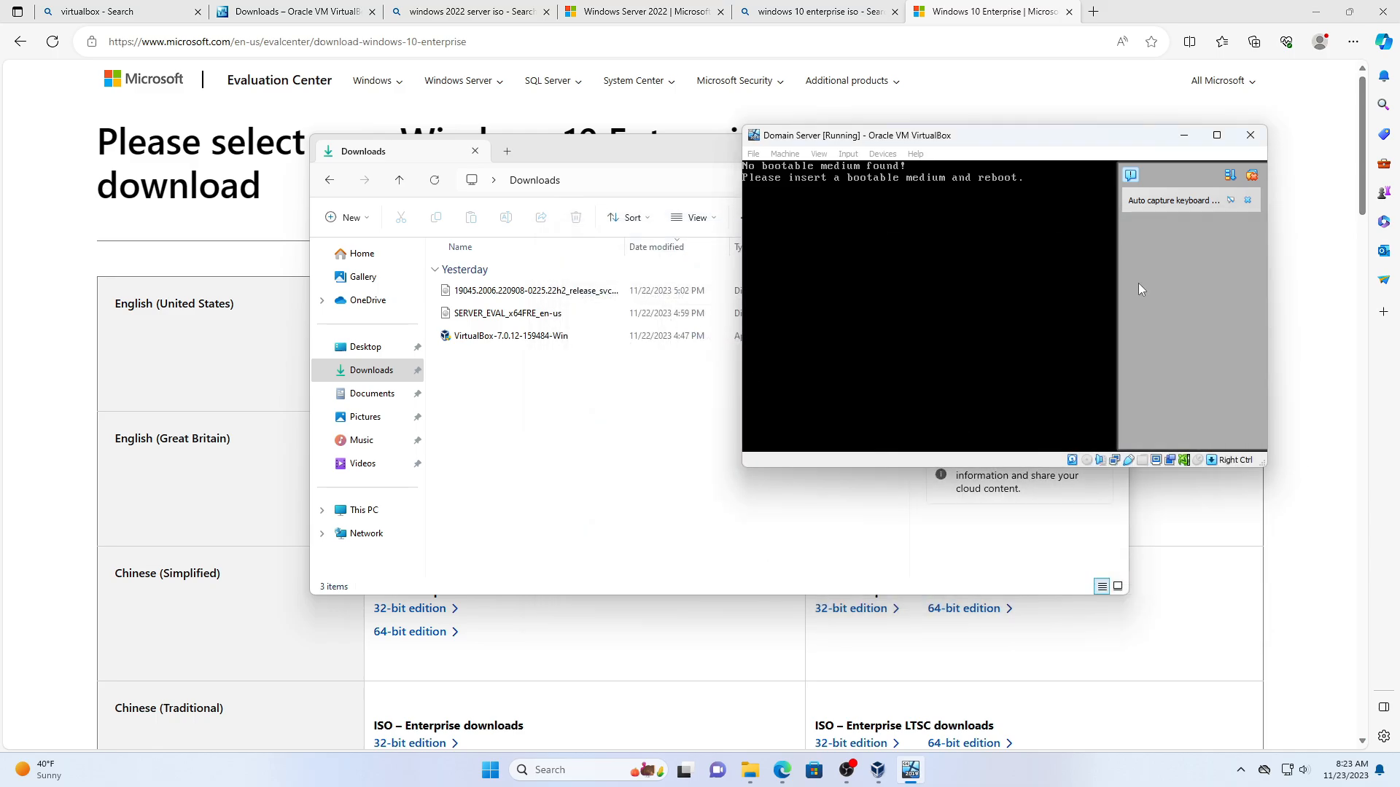
{"action": "left_click", "coordinate": [1250, 177]}
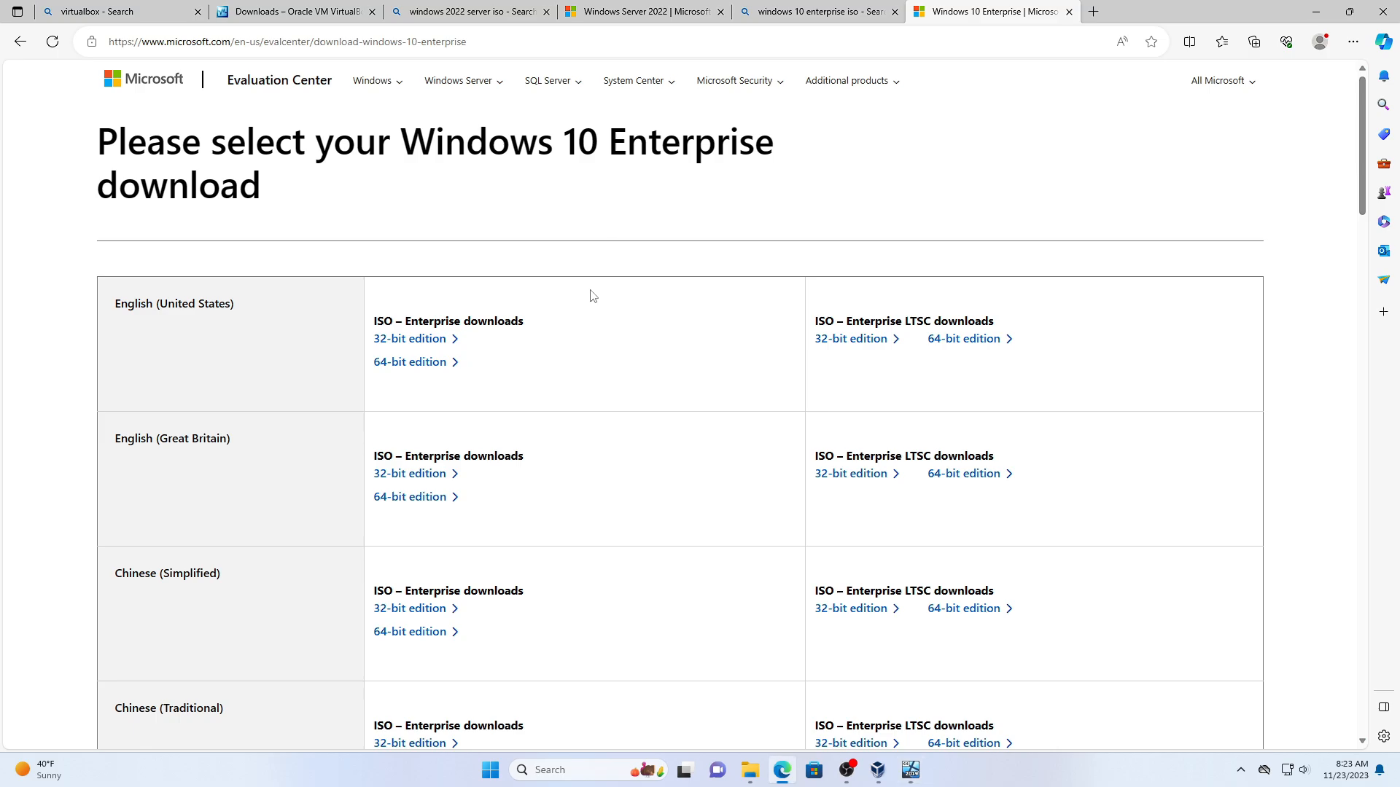
{"action": "left_click", "coordinate": [910, 770]}
- Bring the Domain Server VM window forward, position it, and close its notification panel
{"action": "left_click", "coordinate": [878, 770]}
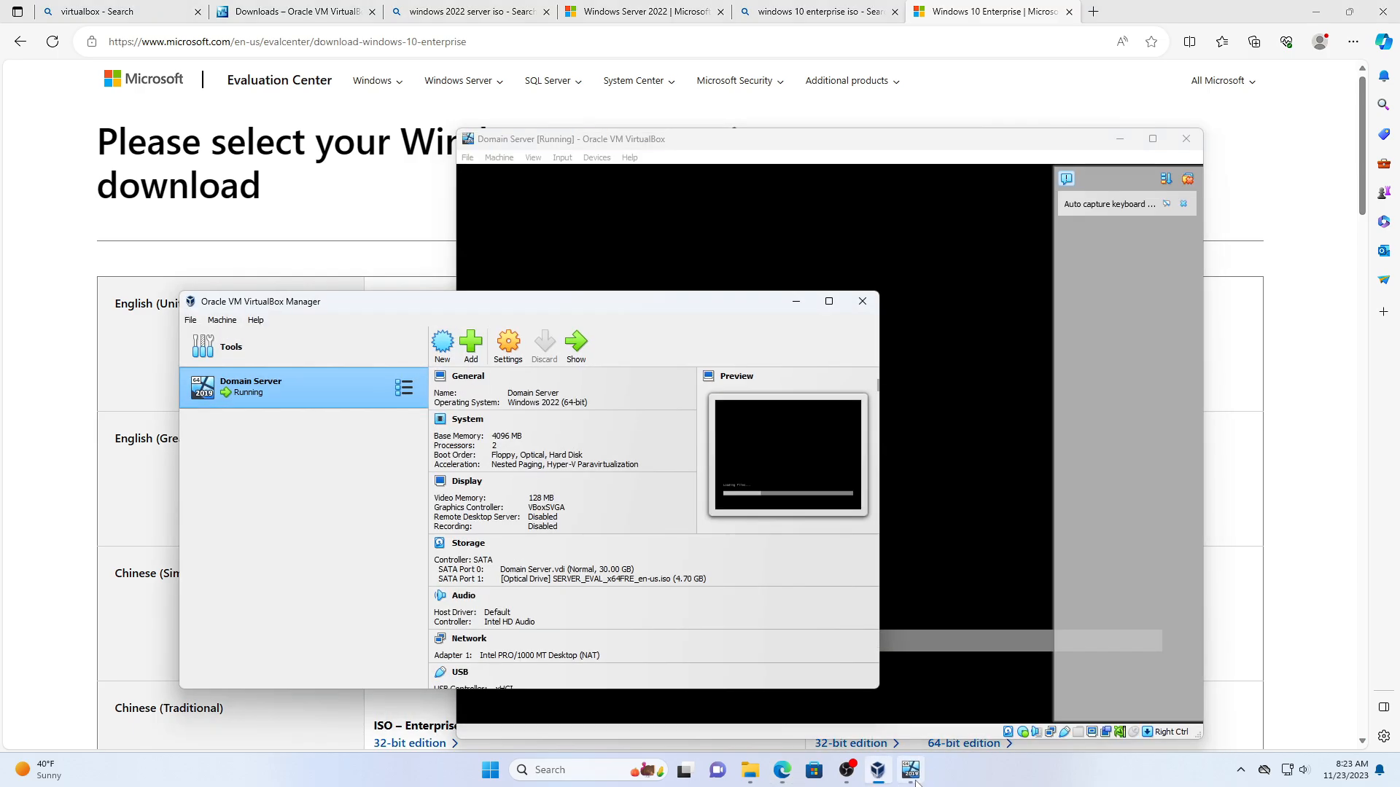
{"action": "left_click_drag", "start_coordinate": [902, 145], "coordinate": [952, 95]}
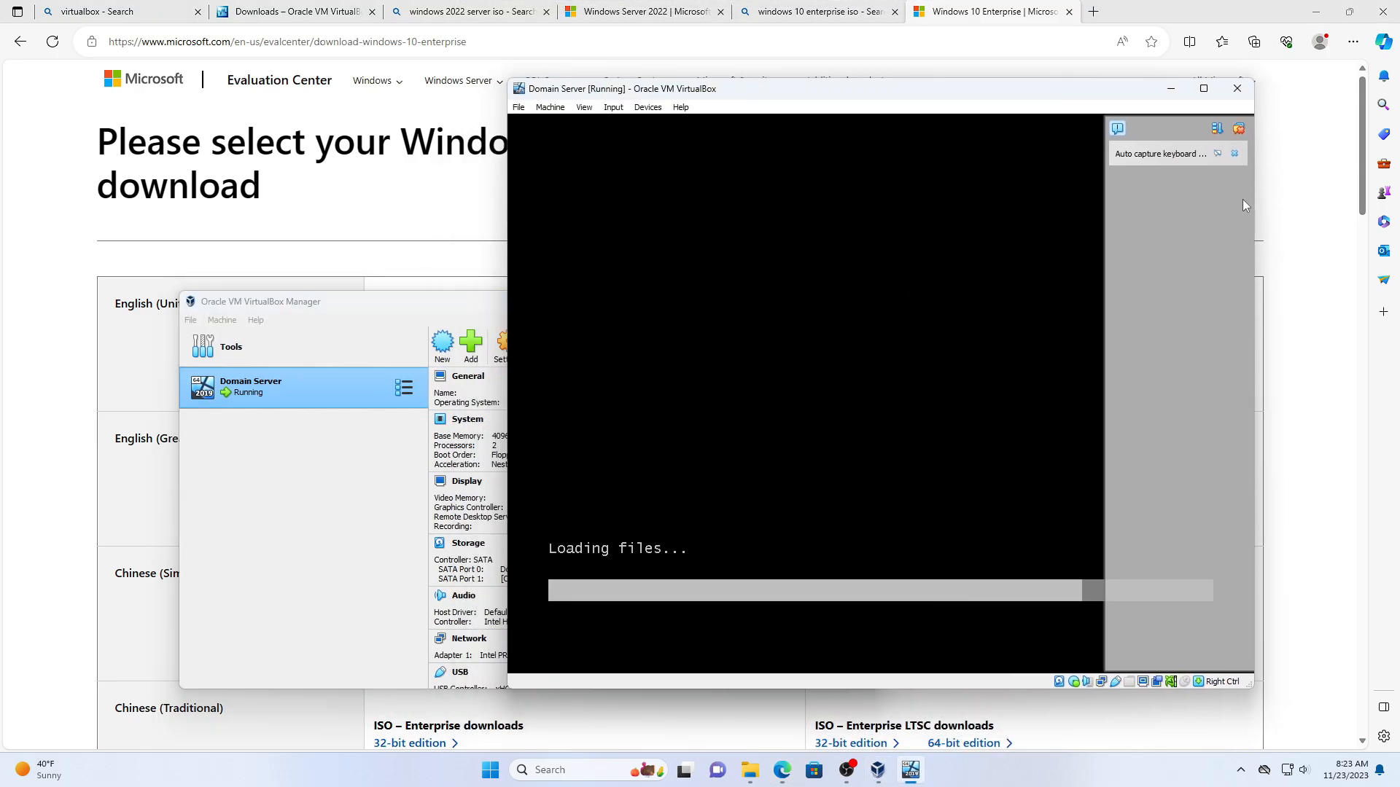
{"action": "left_click", "coordinate": [1239, 130]}
{"action": "left_click_drag", "start_coordinate": [813, 87], "coordinate": [862, 85]}
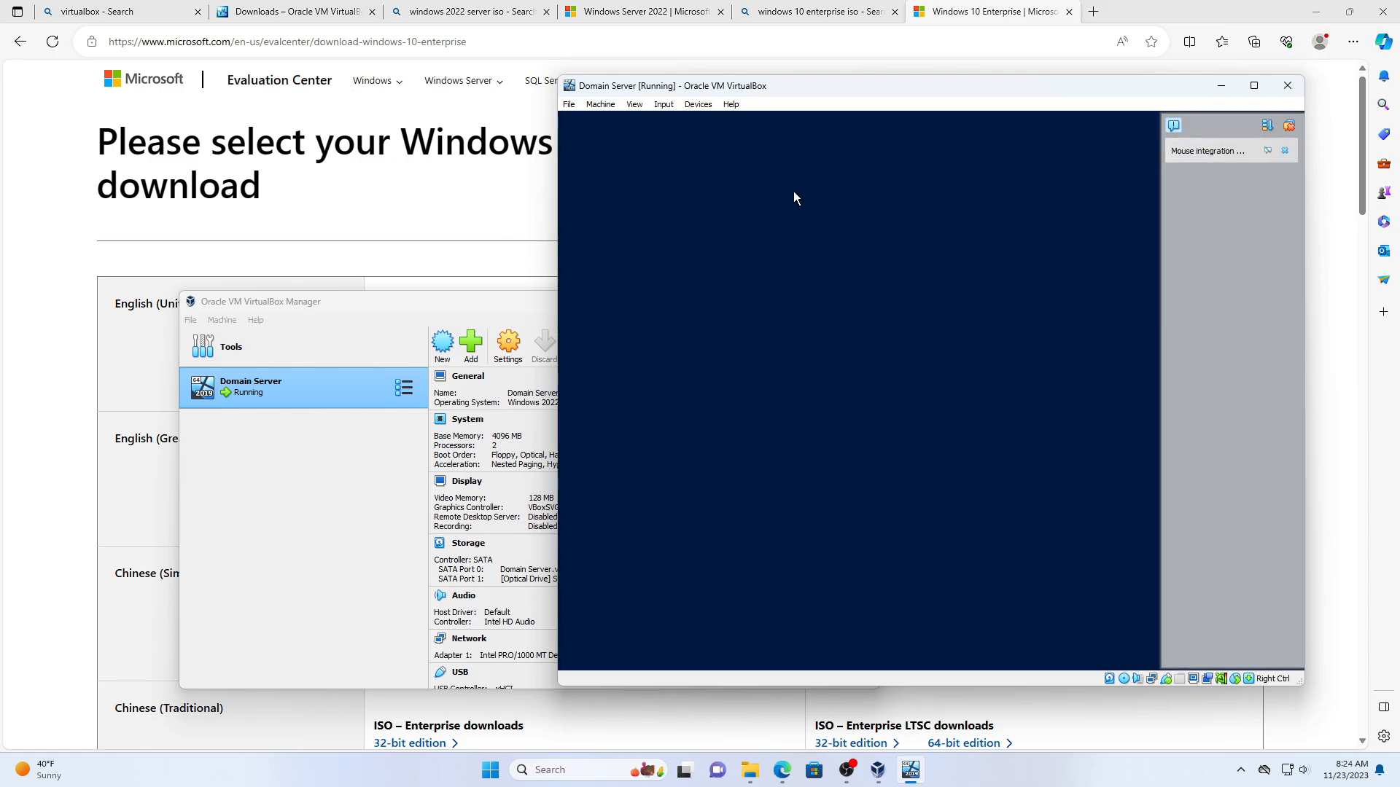
- Pass the language page and choose the Standard Evaluation (Desktop Experience) edition
{"action": "left_click", "coordinate": [1121, 514]}
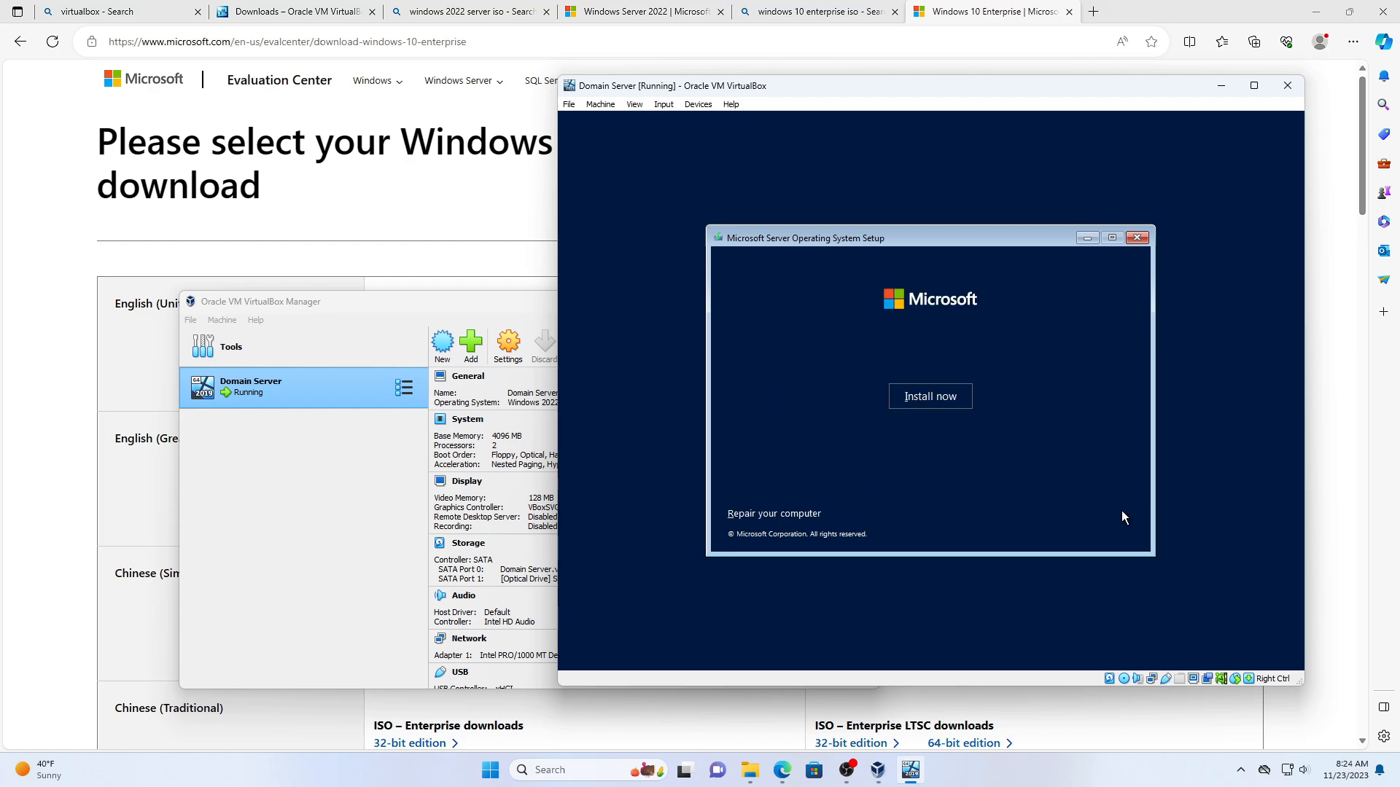
{"action": "left_click", "coordinate": [947, 403]}
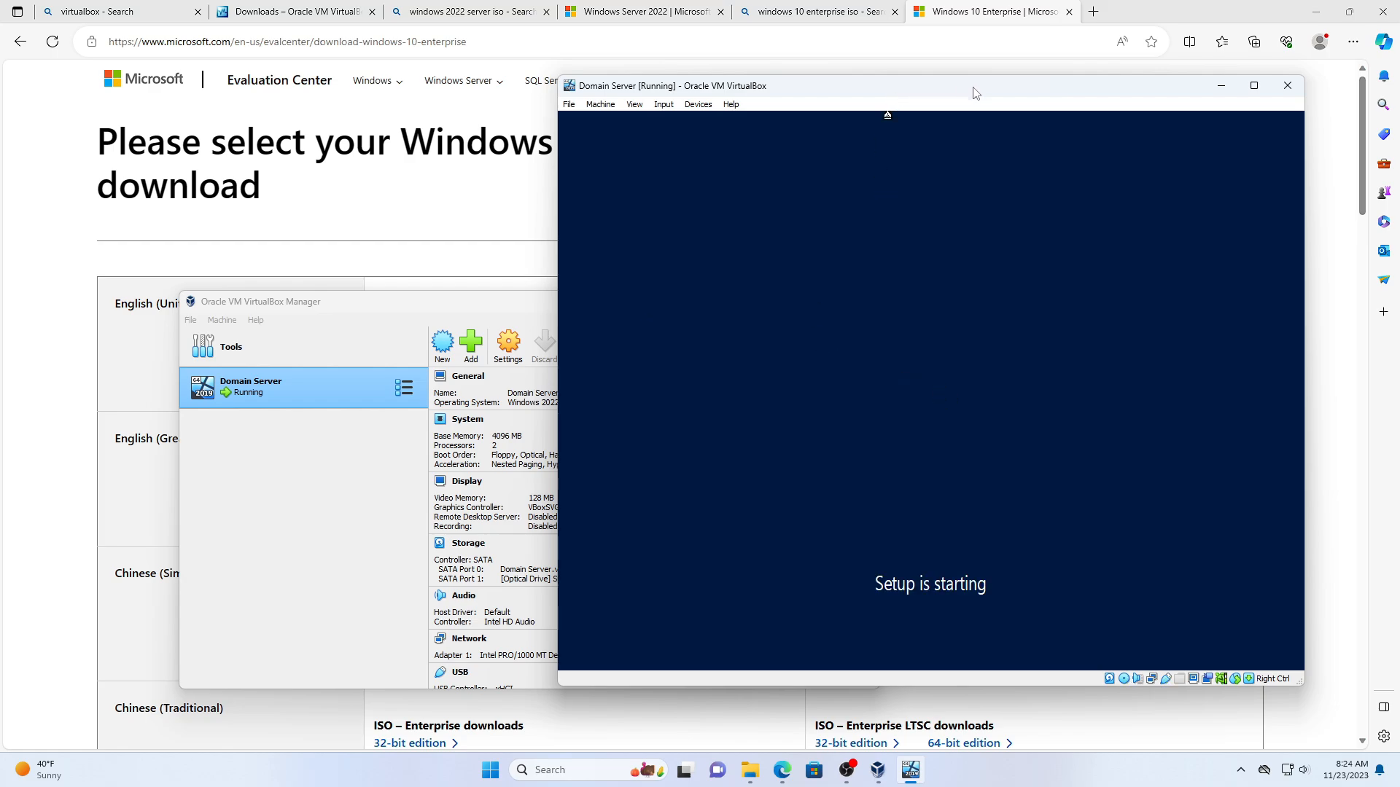
{"action": "left_click_drag", "start_coordinate": [975, 93], "coordinate": [801, 106]}
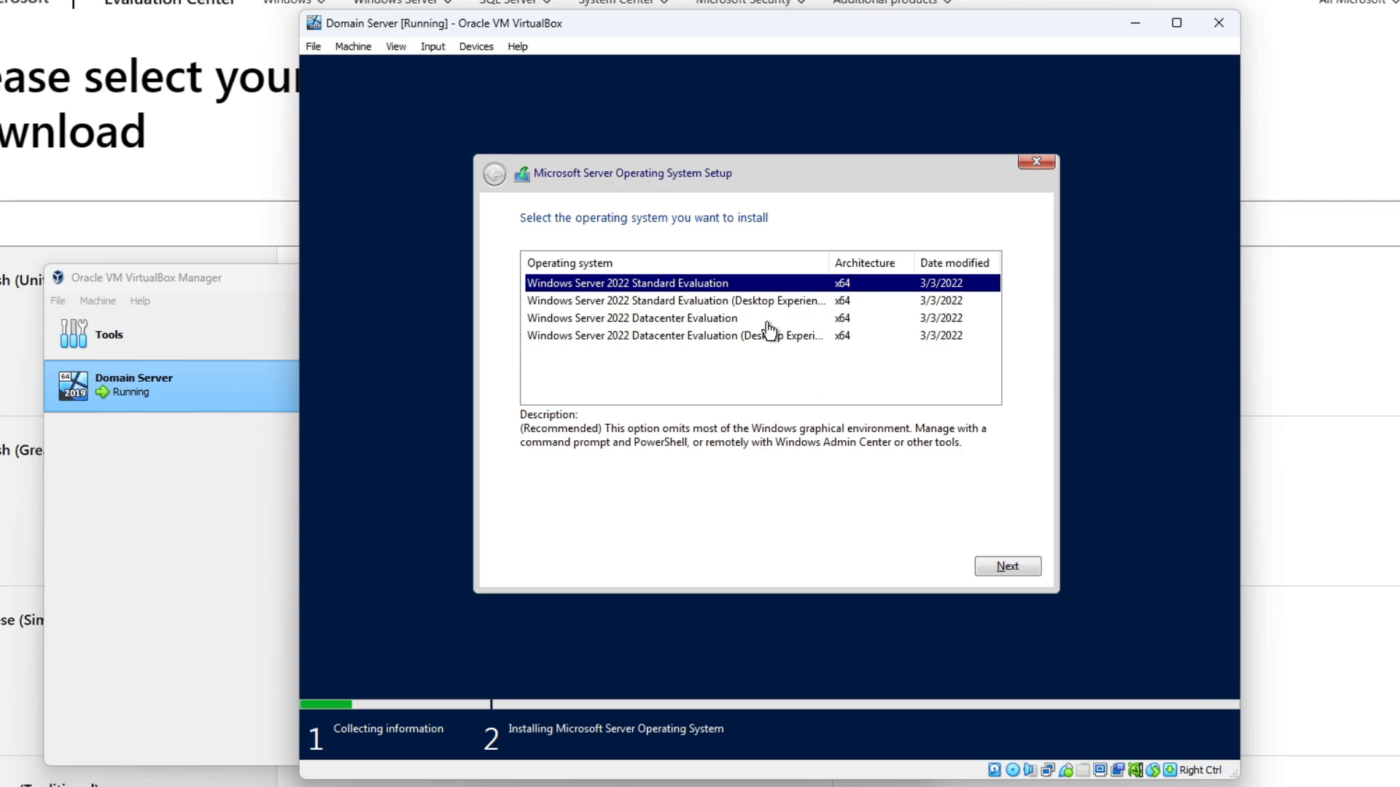
{"action": "left_click", "coordinate": [588, 303]}
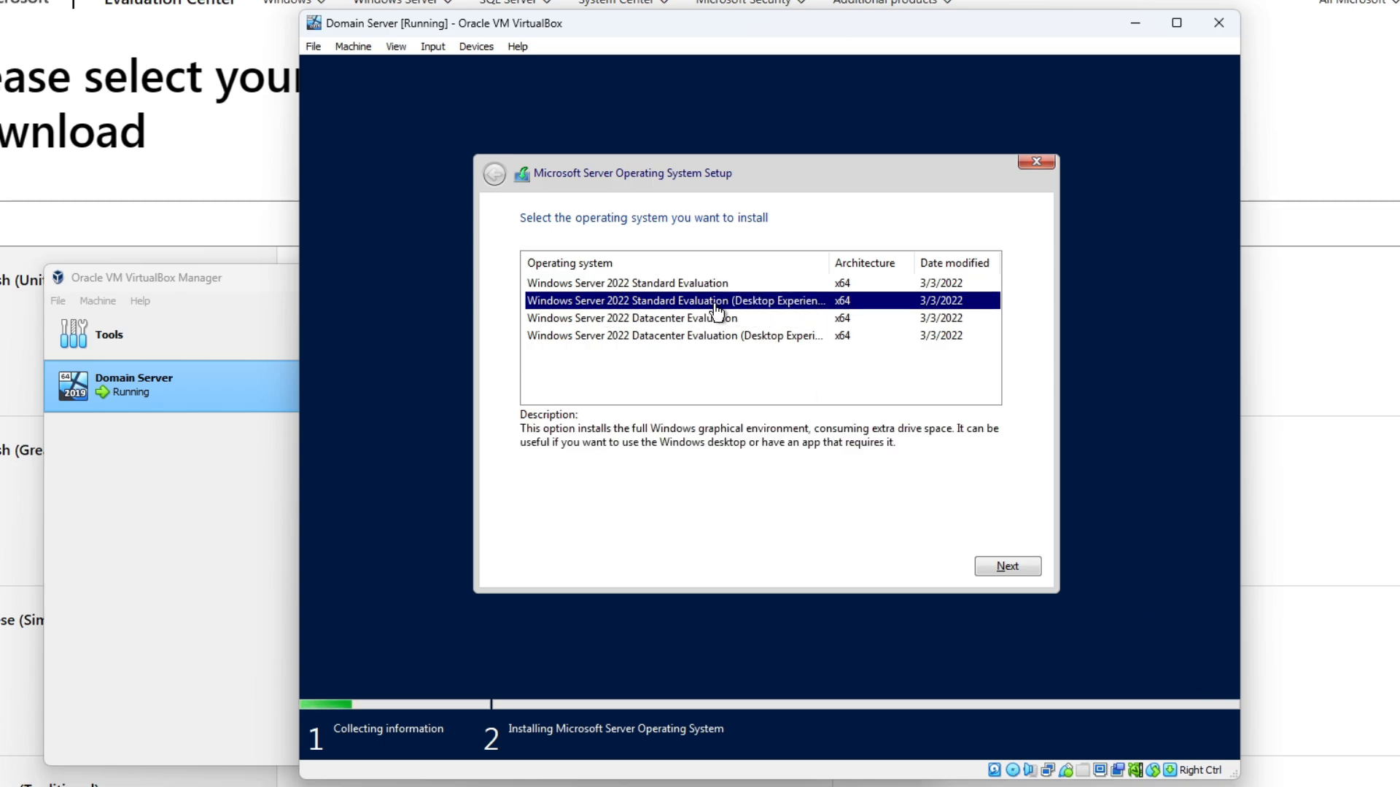
{"action": "left_click", "coordinate": [1040, 568]}
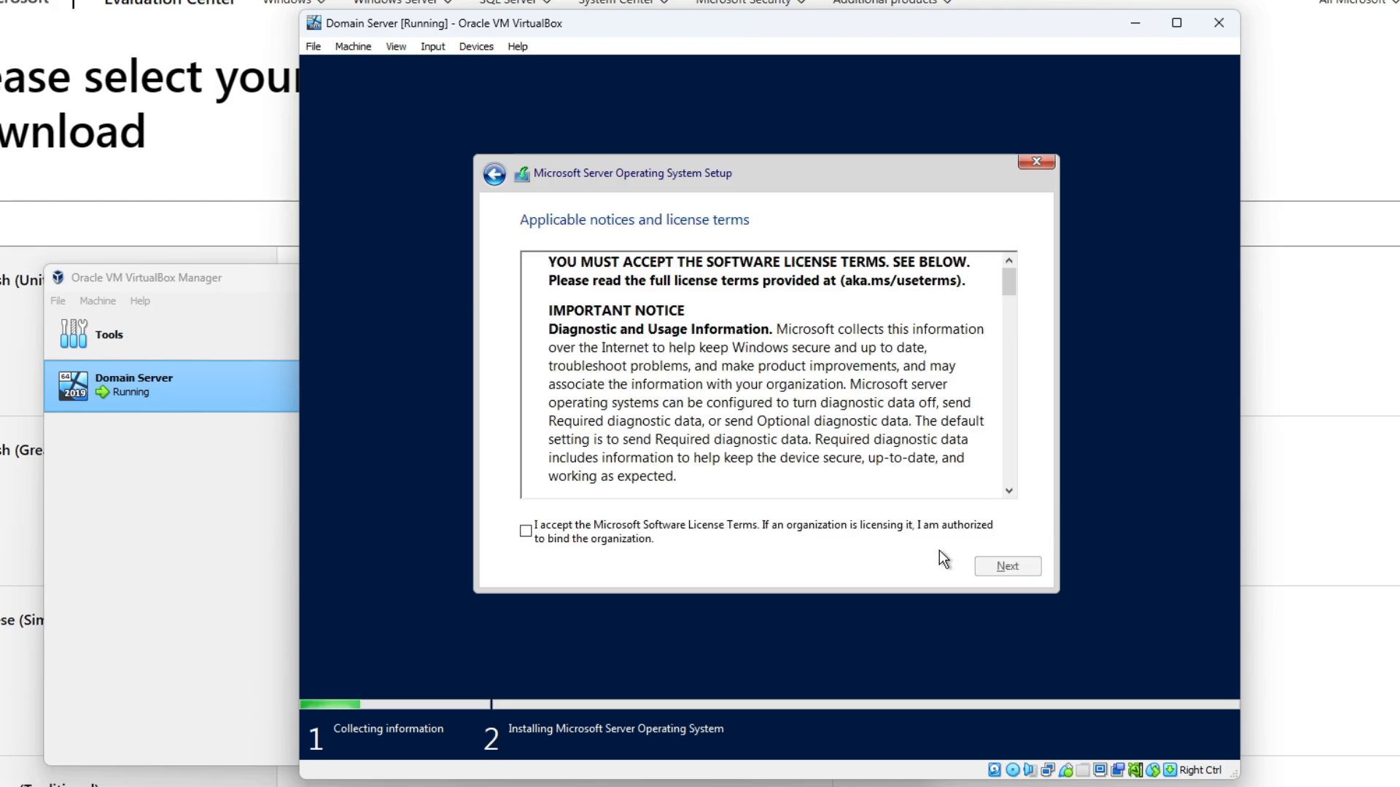
- Accept the license terms and run a Custom install onto the listed drive
{"action": "left_click", "coordinate": [536, 538]}
{"action": "left_click_drag", "start_coordinate": [1009, 284], "coordinate": [1014, 500]}
{"action": "left_click", "coordinate": [1005, 570]}
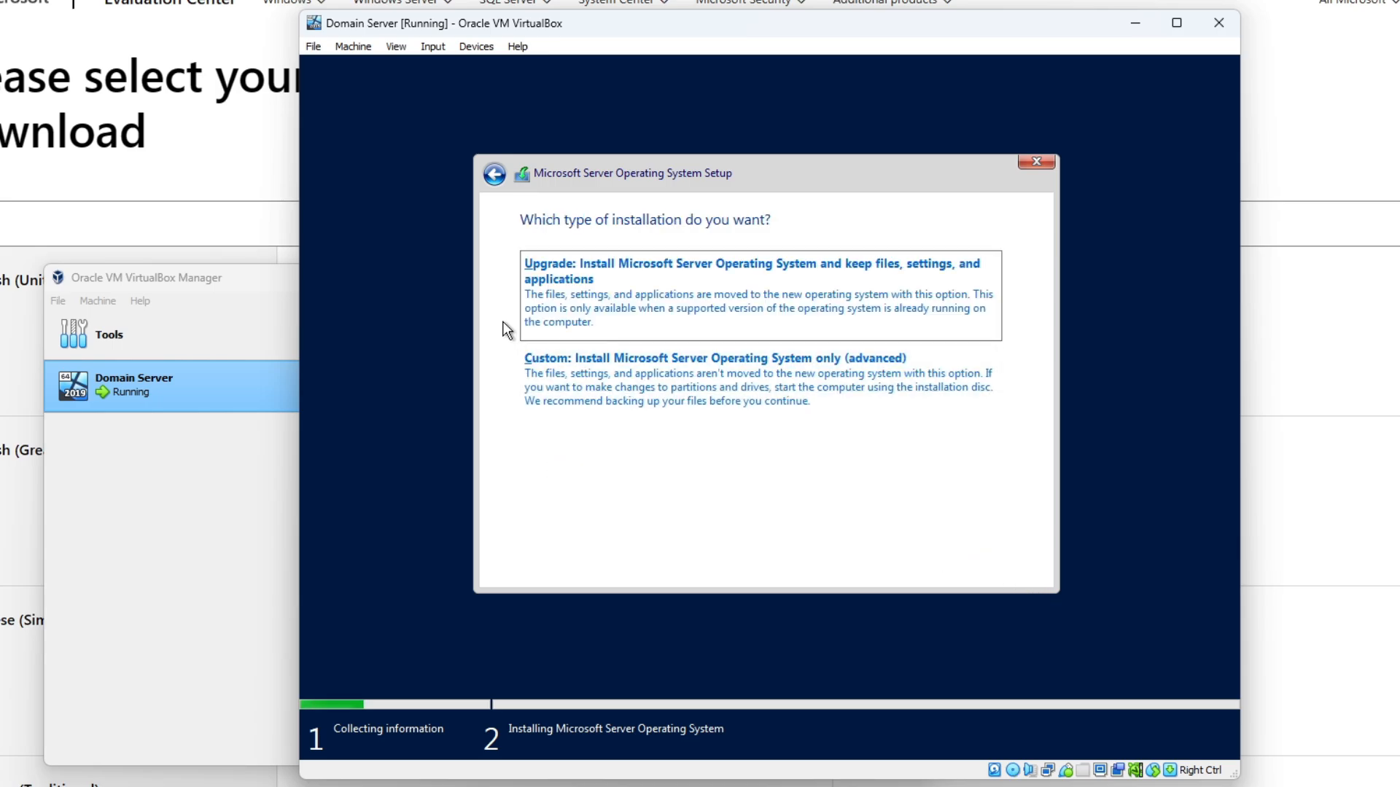
{"action": "left_click", "coordinate": [636, 385]}
{"action": "left_click", "coordinate": [1006, 566]}
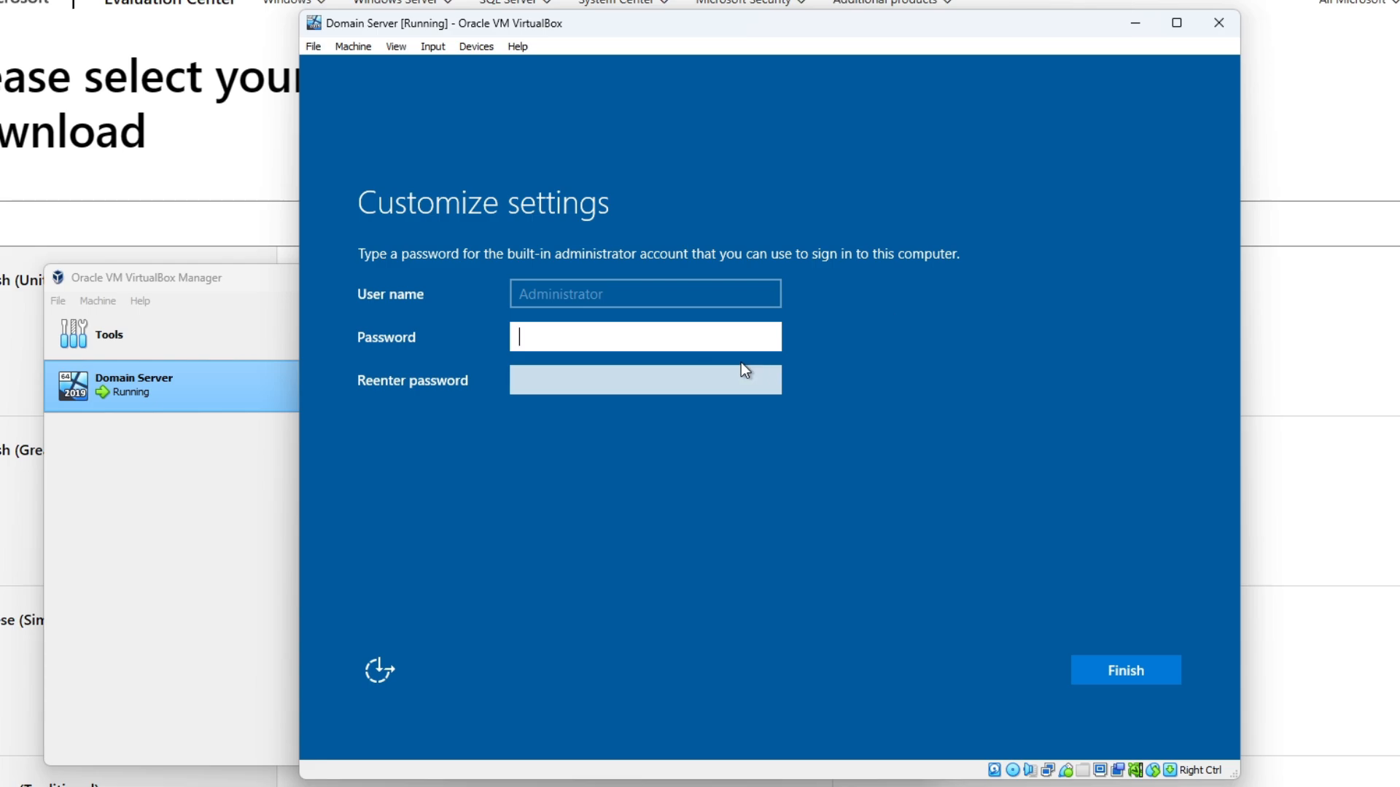
- Type the Administrator password, reveal it to check, re-enter it, and finish setup
{"action": "type", "text": "P@ssw0rd12345"}
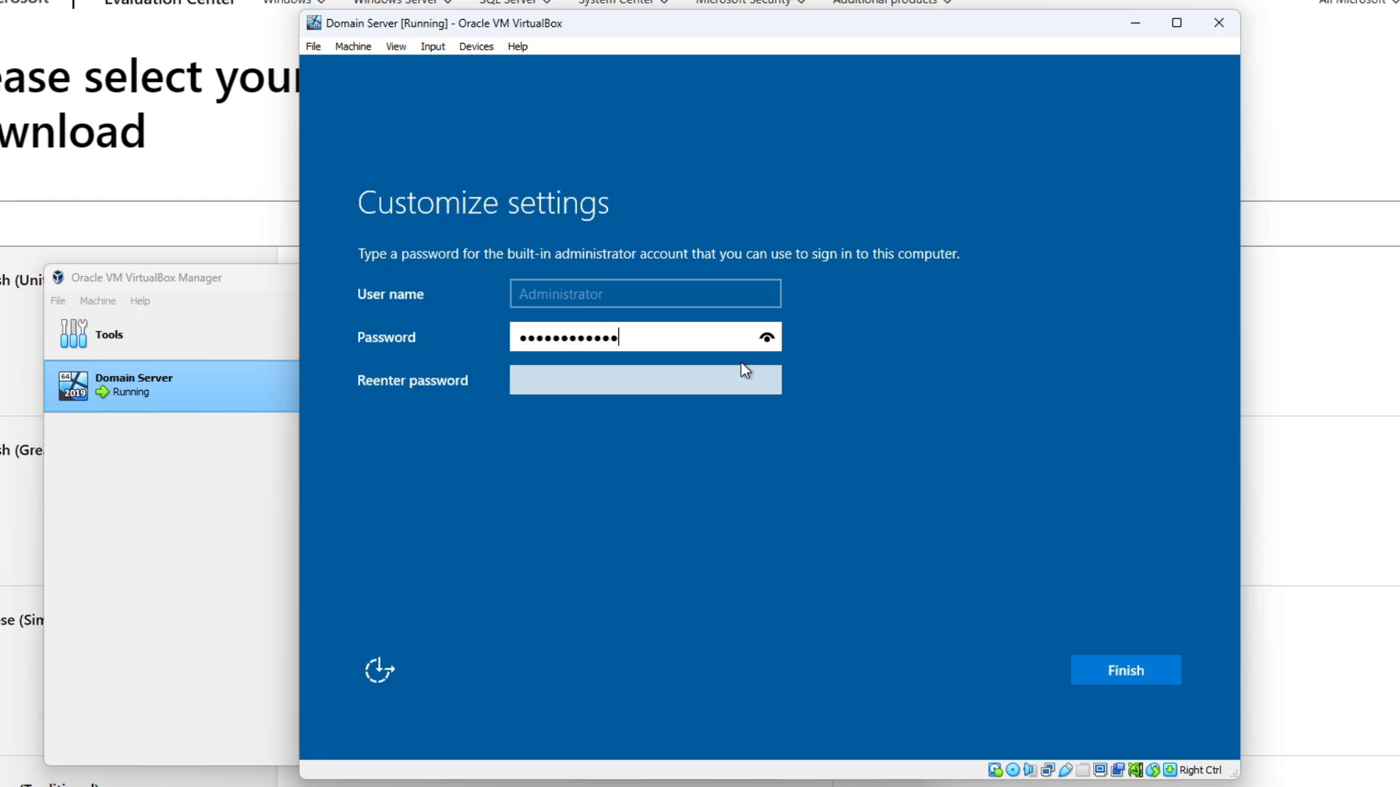
{"action": "left_click", "coordinate": [768, 339]}
{"action": "left_click", "coordinate": [653, 381]}
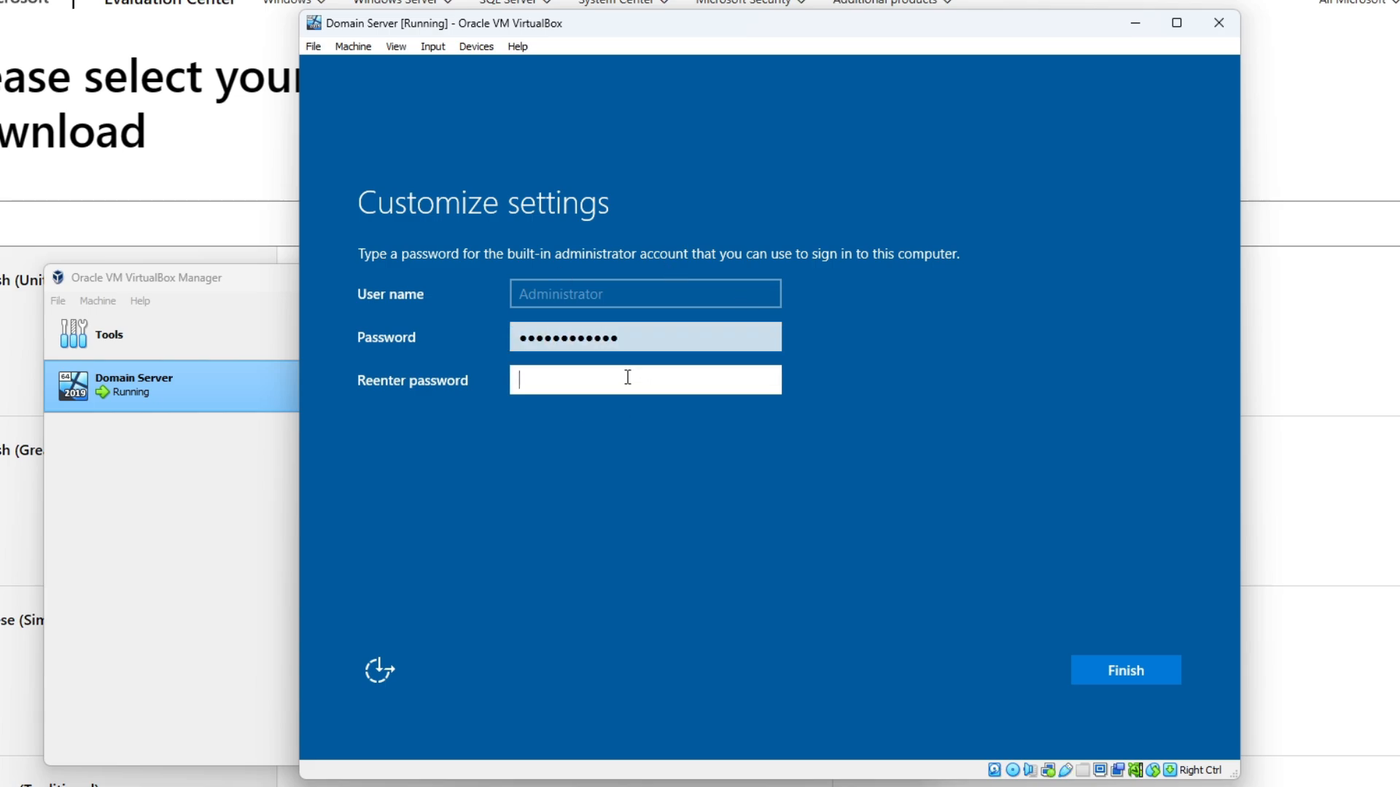
{"action": "type", "text": "password12"}
{"action": "key", "text": "Return"}
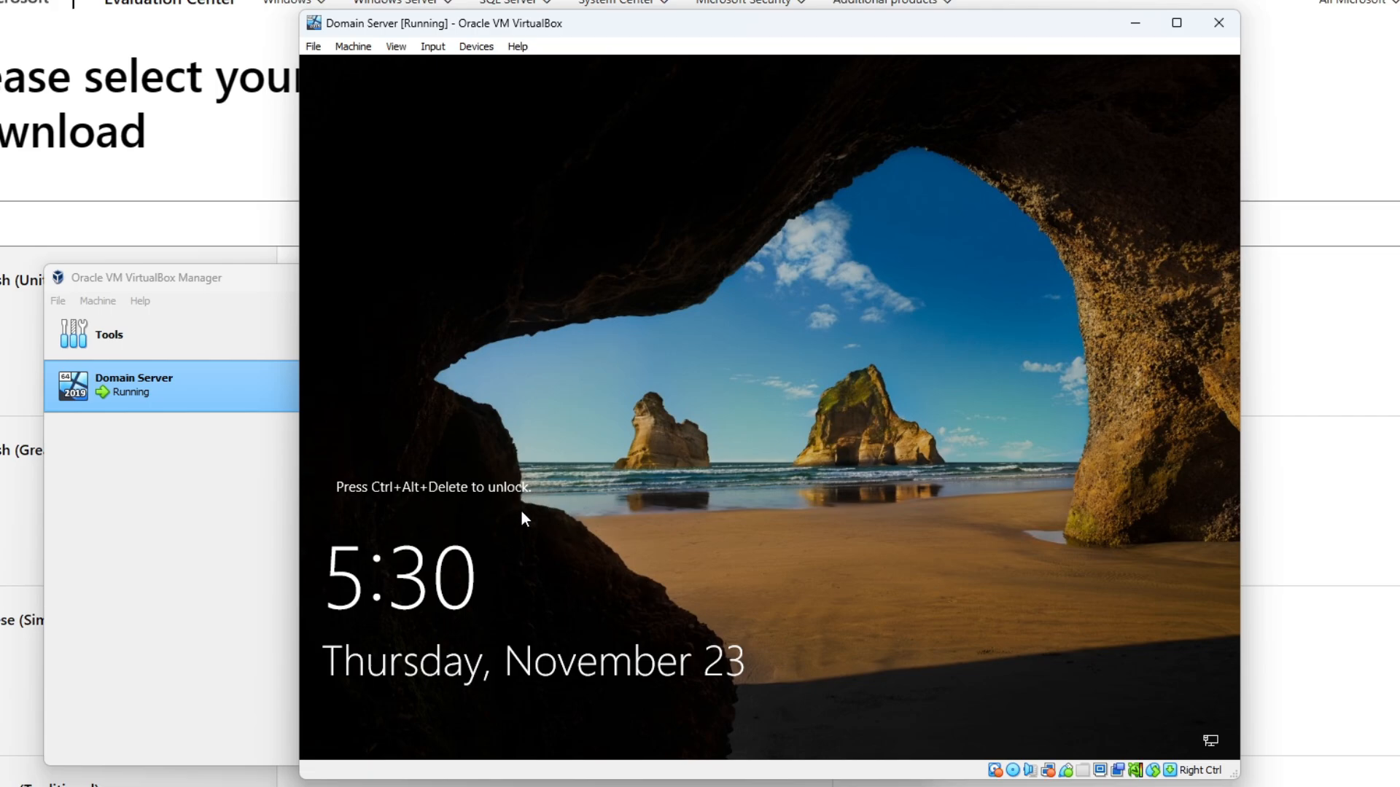
- Send Ctrl-Alt-Del via Input > Keyboard and sign in with the Administrator password
{"action": "left_click", "coordinate": [433, 48]}
{"action": "mouse_move", "coordinate": [446, 66]}
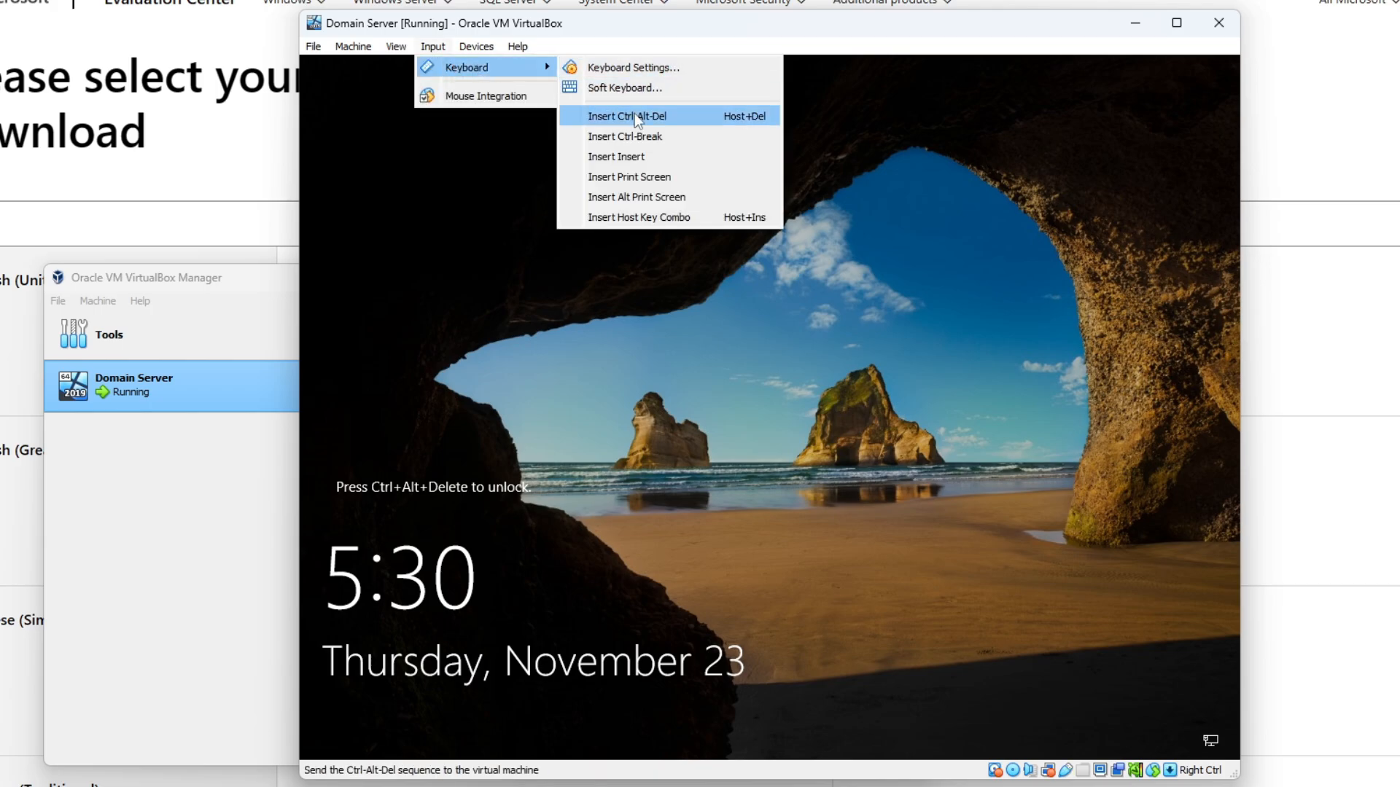
{"action": "left_click", "coordinate": [688, 120]}
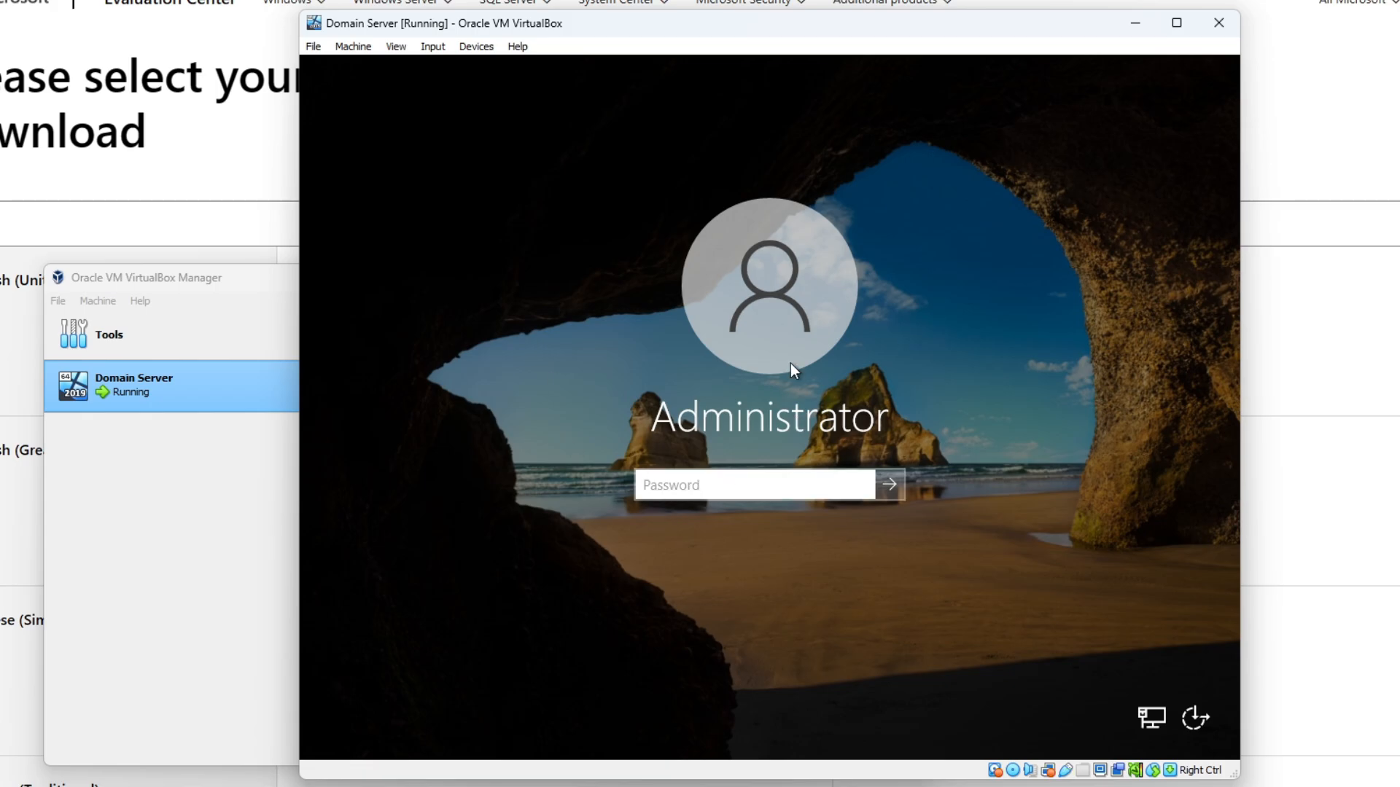
{"action": "type", "text": "************"}
{"action": "key", "text": "Return"}
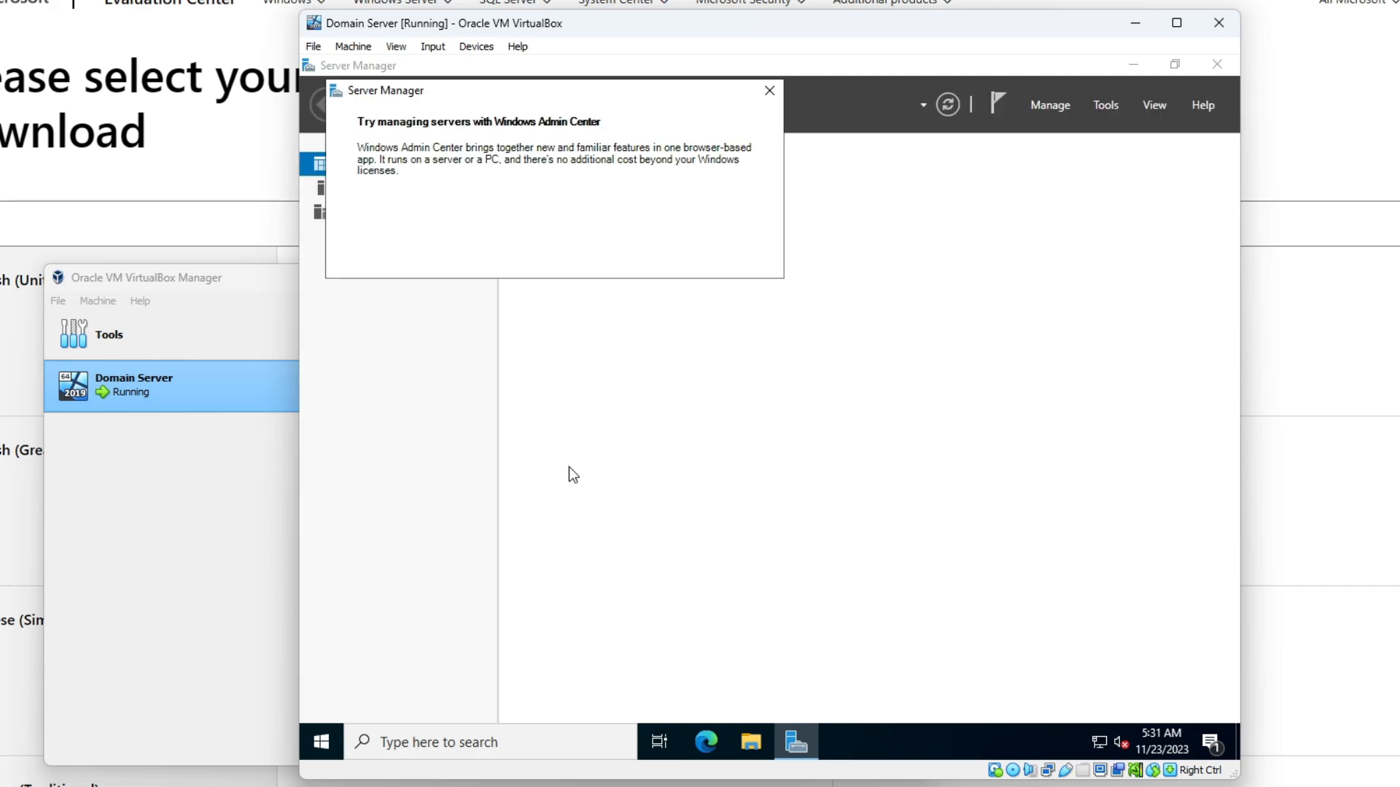
- Run sysprep.exe from the Sysprep folder with Generalize ticked and Shutdown as the shutdown option
{"action": "key", "text": "super+r"}
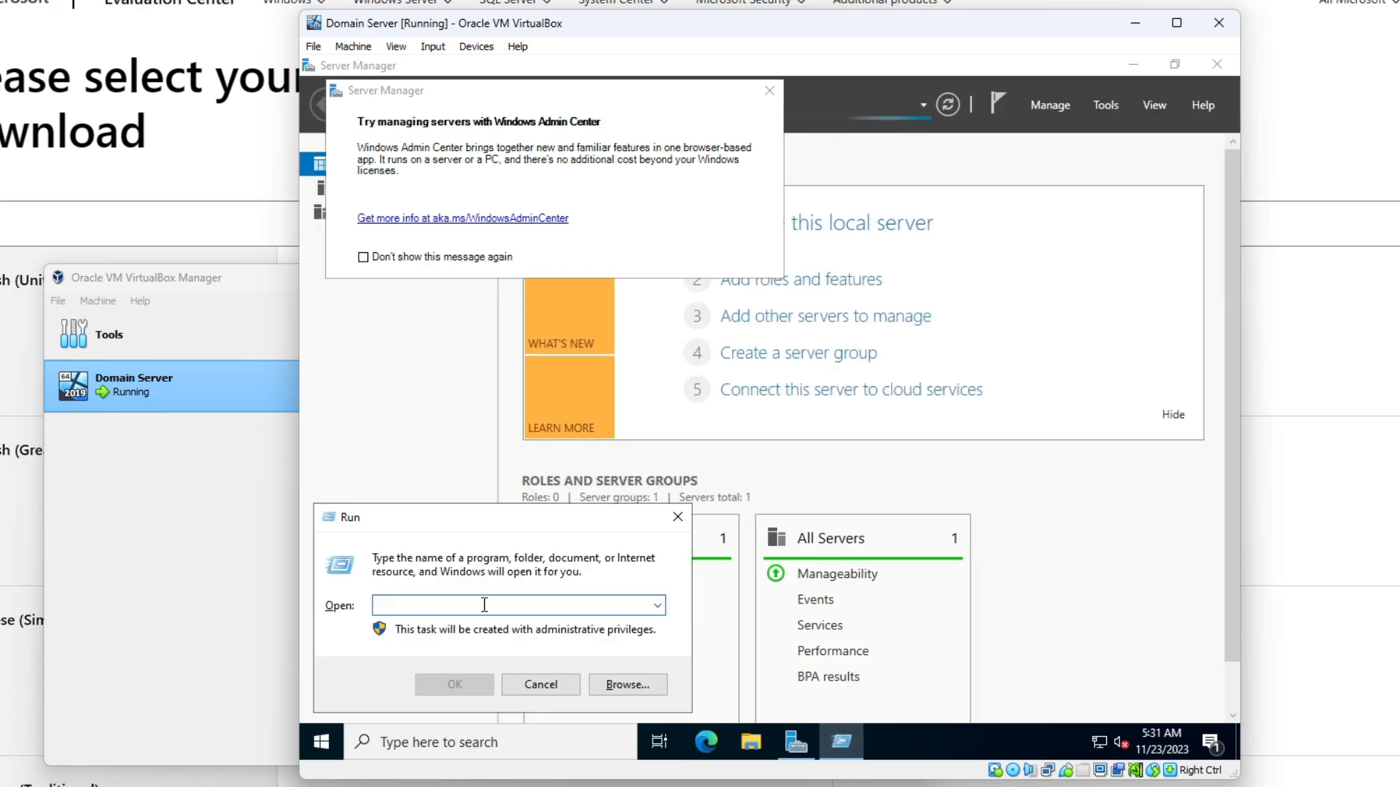
{"action": "type", "text": "ncpa.cpl"}
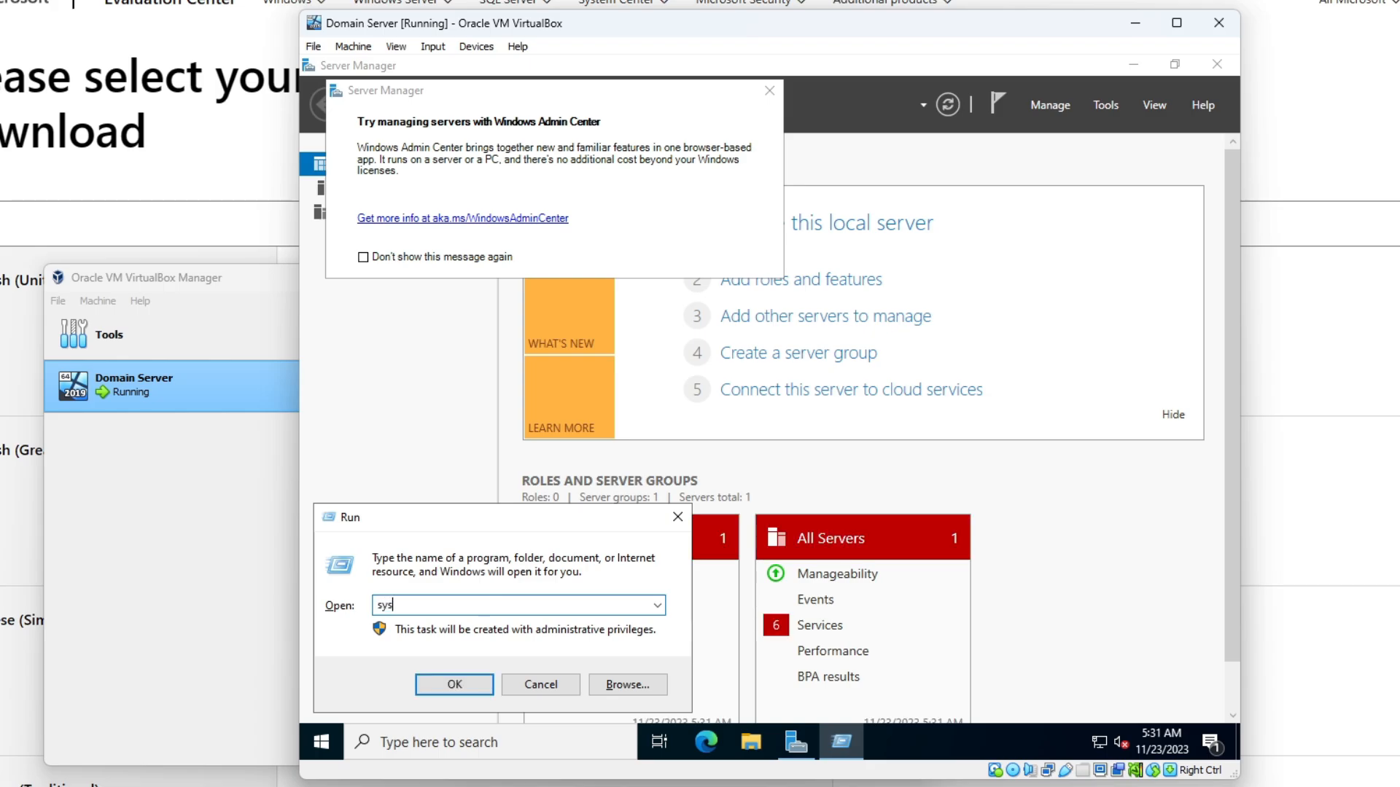
{"action": "key", "text": "Return"}
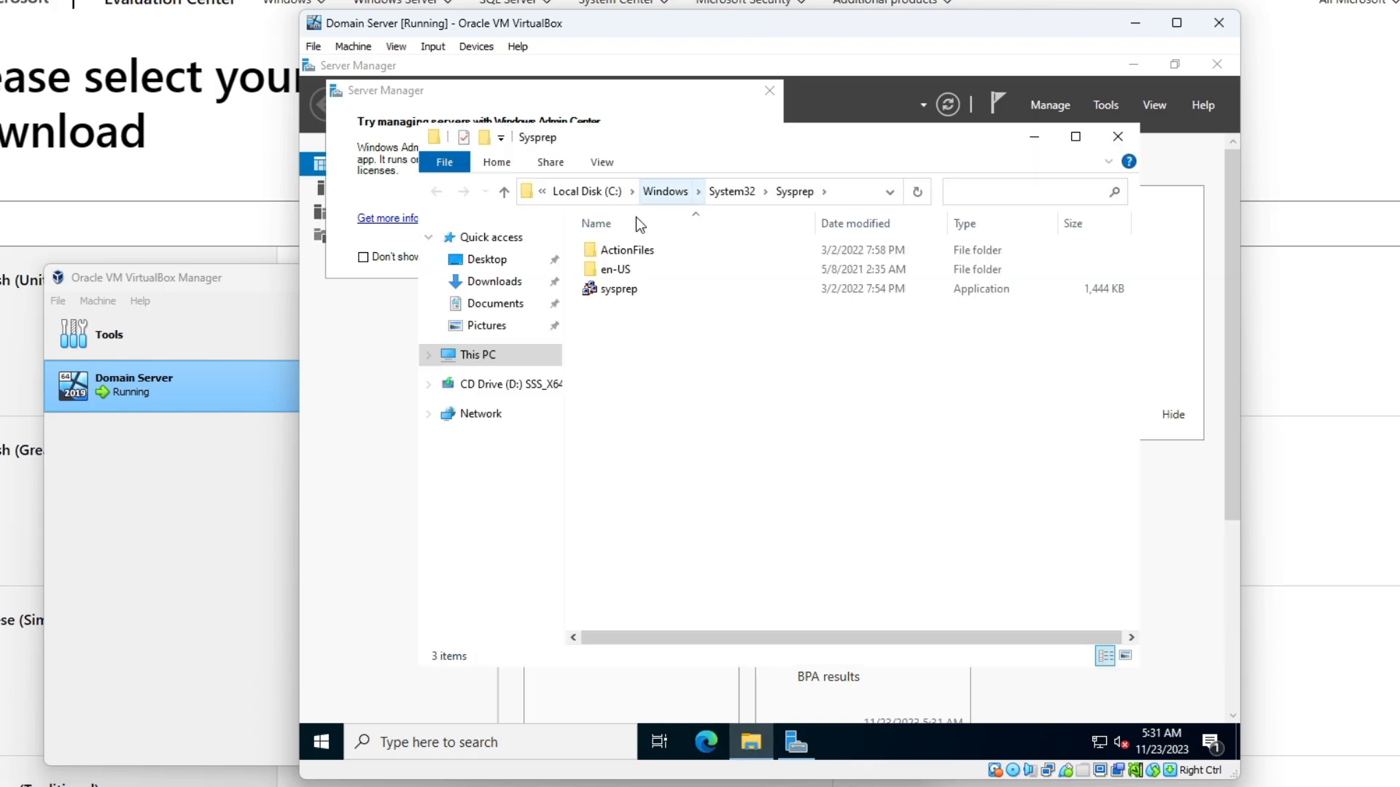
{"action": "double_click", "coordinate": [653, 288]}
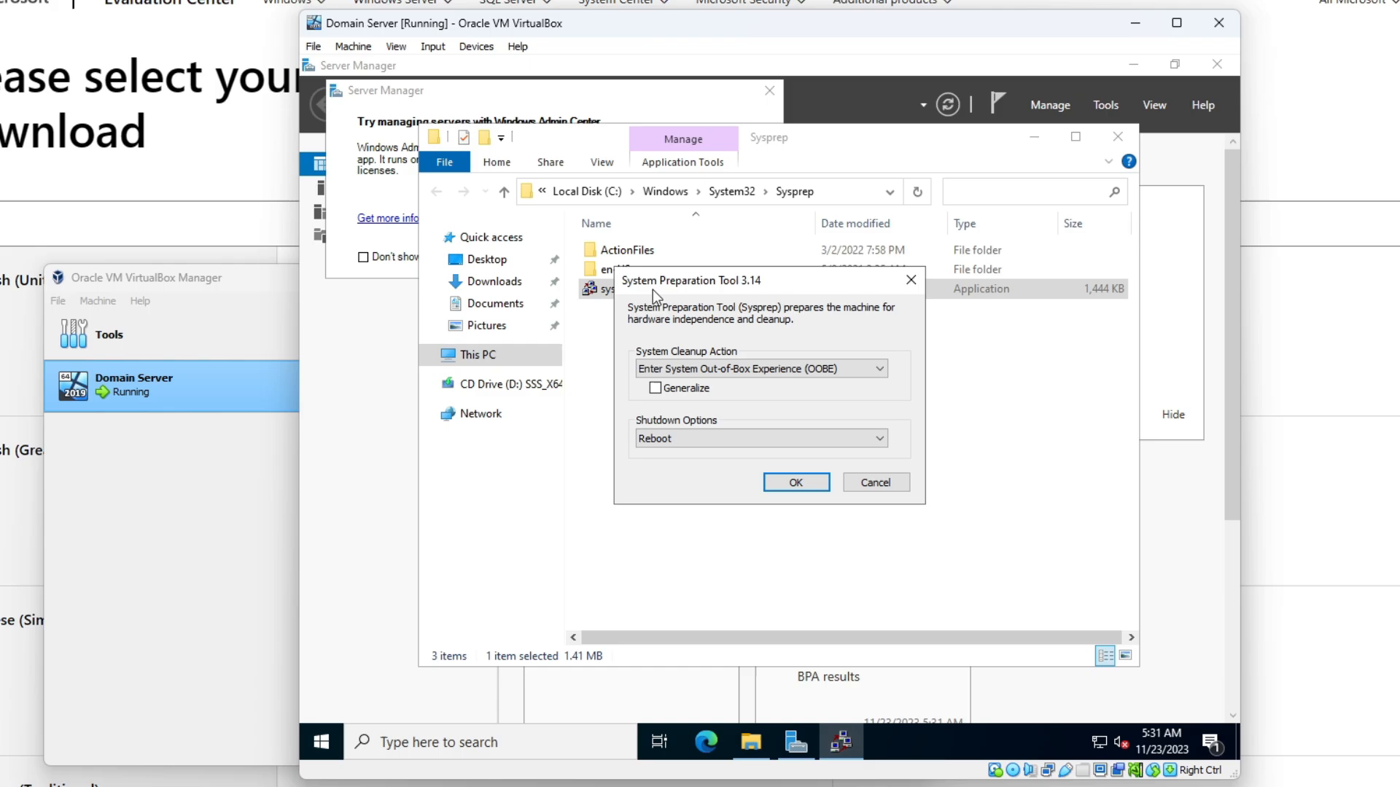
{"action": "left_click", "coordinate": [655, 388]}
{"action": "left_click", "coordinate": [727, 438]}
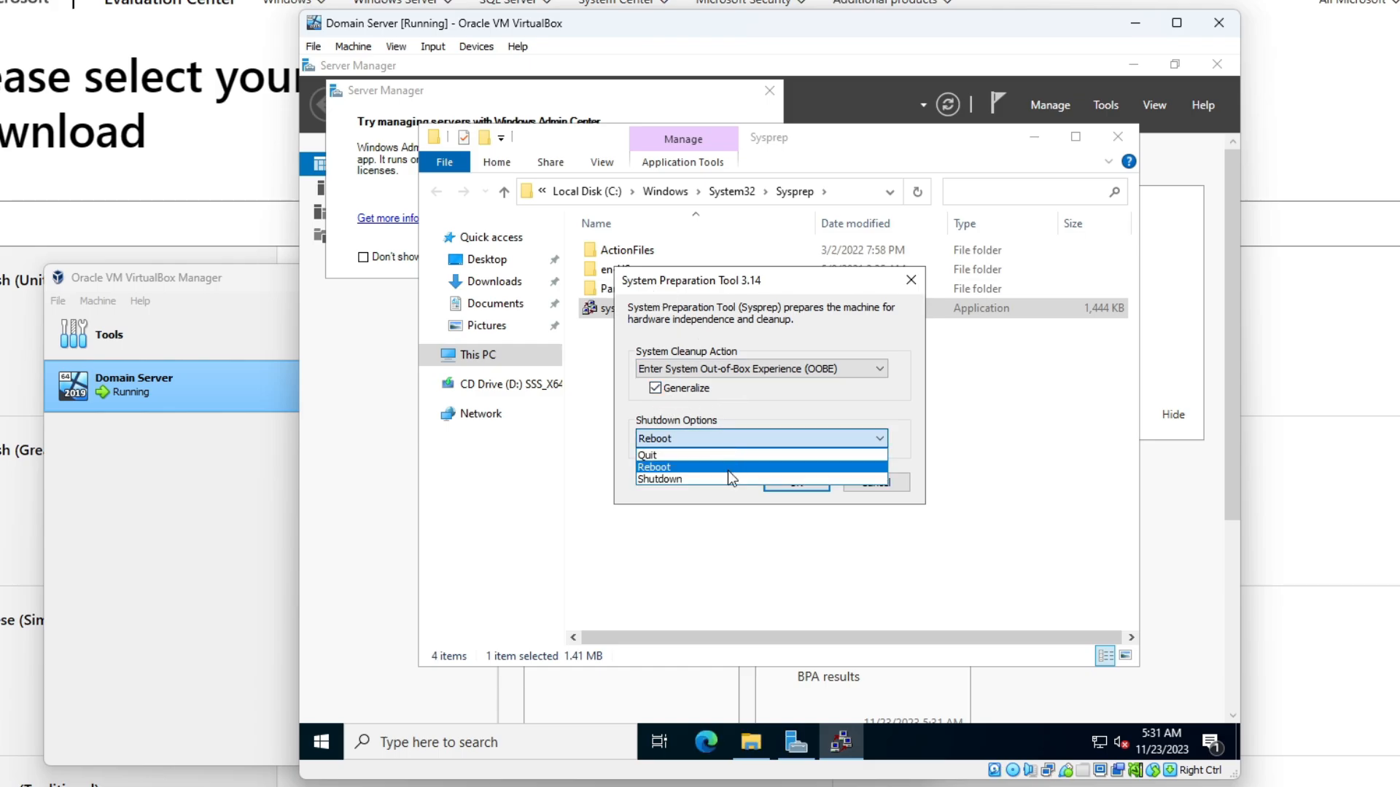
{"action": "left_click", "coordinate": [720, 478]}
{"action": "left_click", "coordinate": [796, 484]}
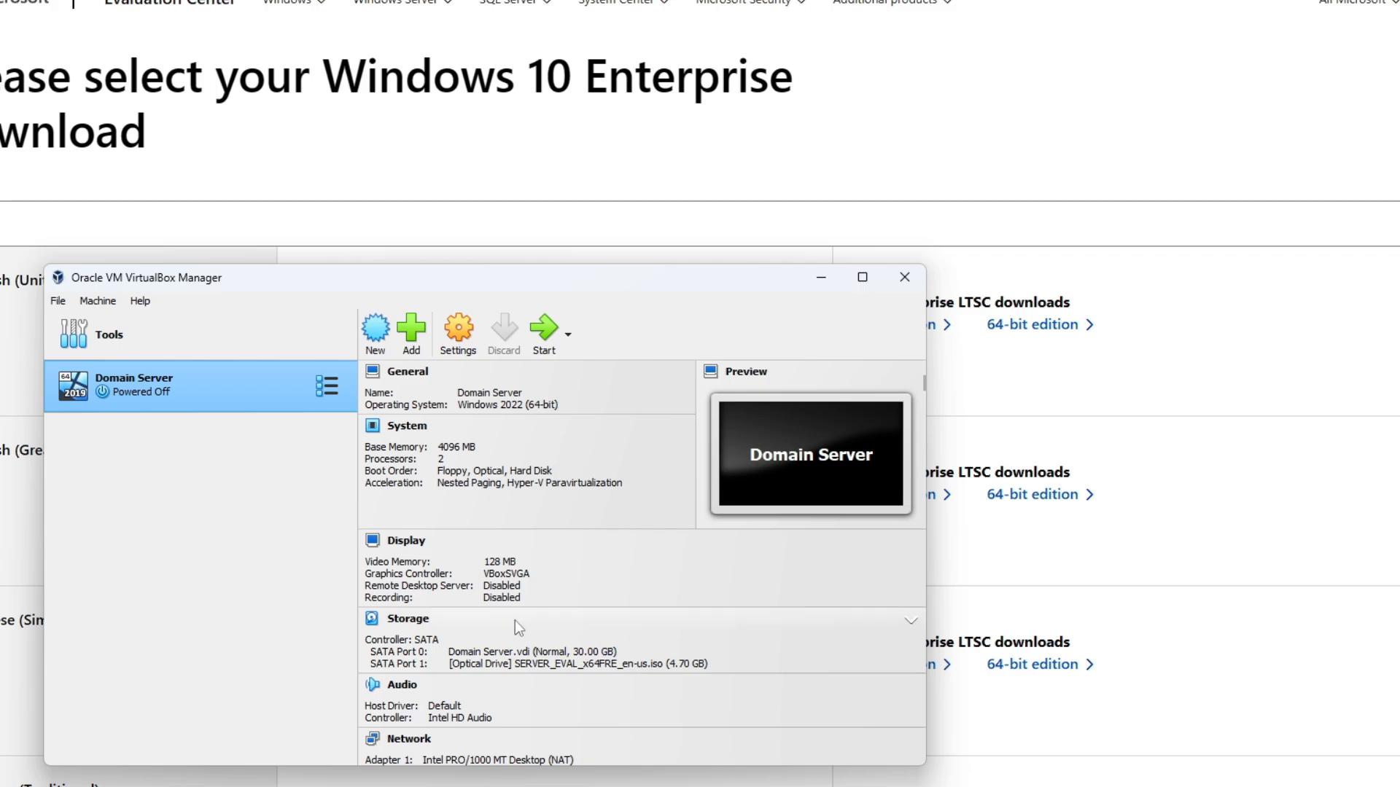
- In Domain Server's network settings, attach Adapter 1 as a Bridged Adapter
{"action": "right_click", "coordinate": [213, 387]}
{"action": "left_click", "coordinate": [313, 397]}
{"action": "left_click", "coordinate": [250, 497]}
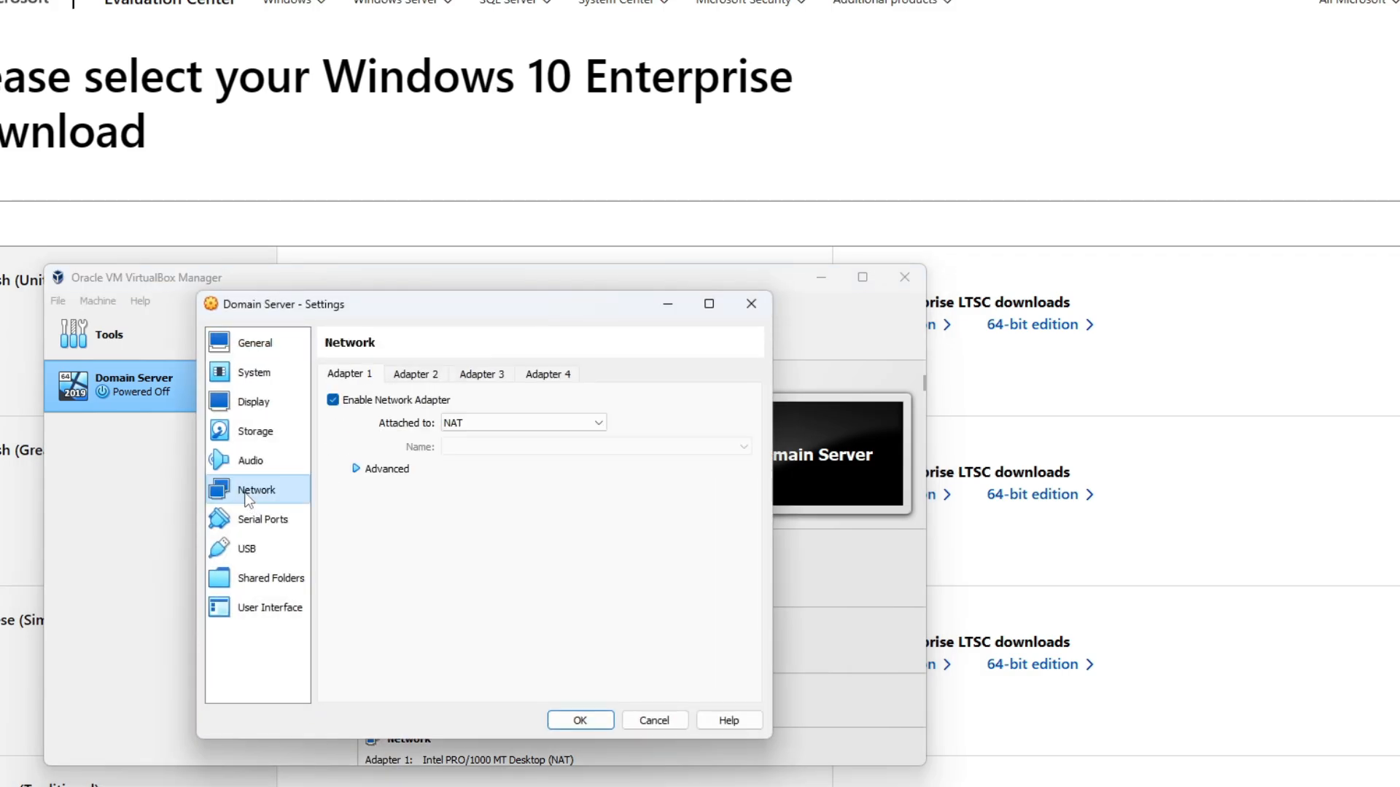
{"action": "left_click_drag", "start_coordinate": [464, 308], "coordinate": [578, 233]}
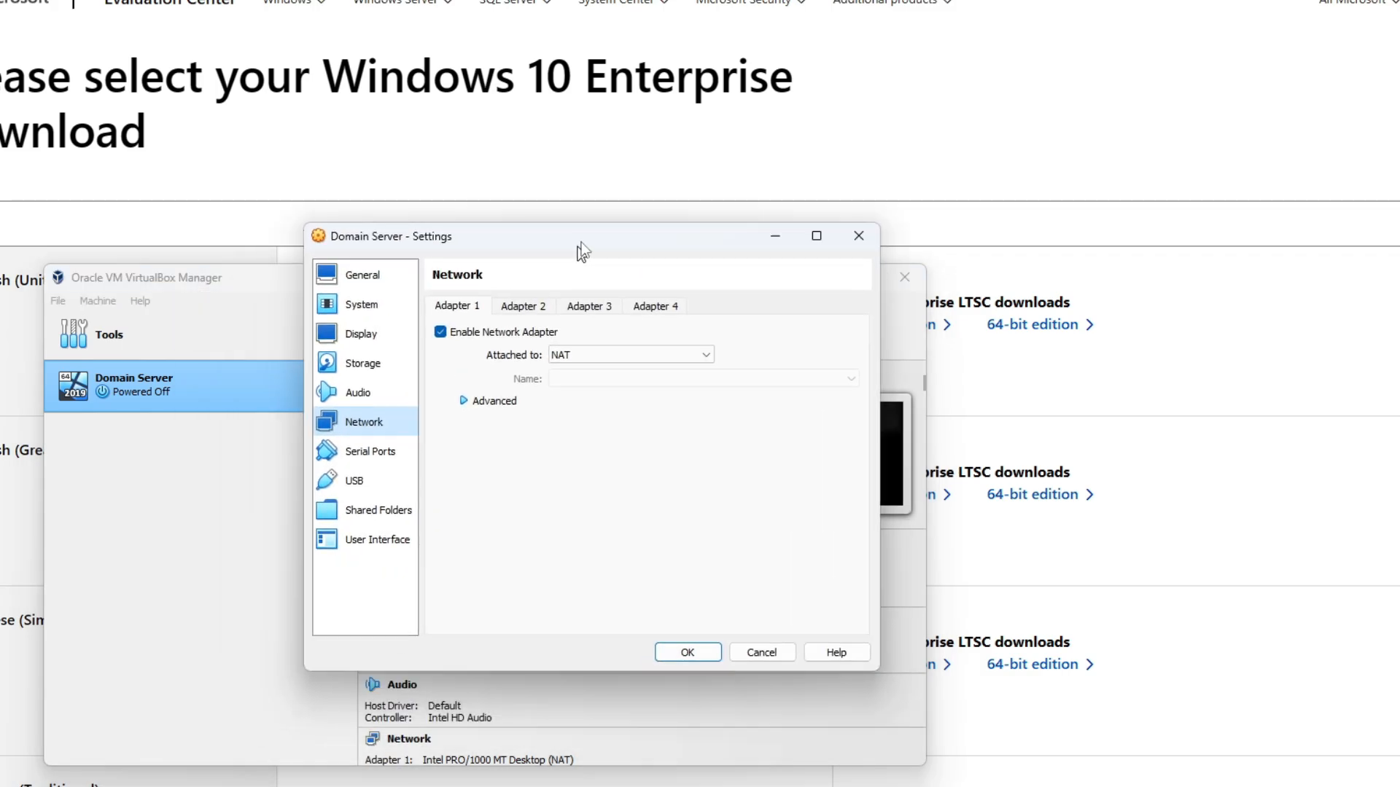
{"action": "left_click", "coordinate": [597, 348]}
{"action": "left_click", "coordinate": [619, 386]}
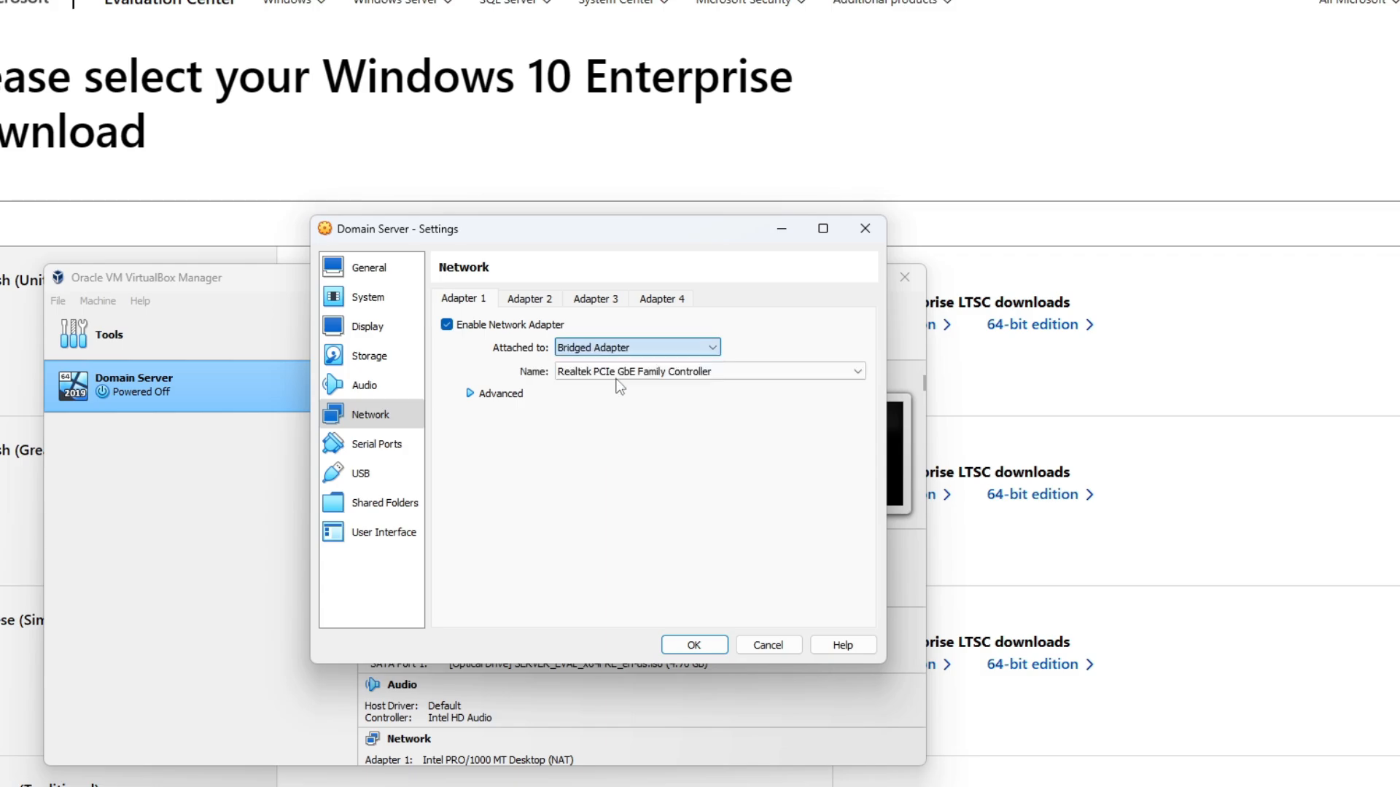
- Set the adapter's Promiscuous Mode to Allow All and save the settings
{"action": "left_click", "coordinate": [486, 394]}
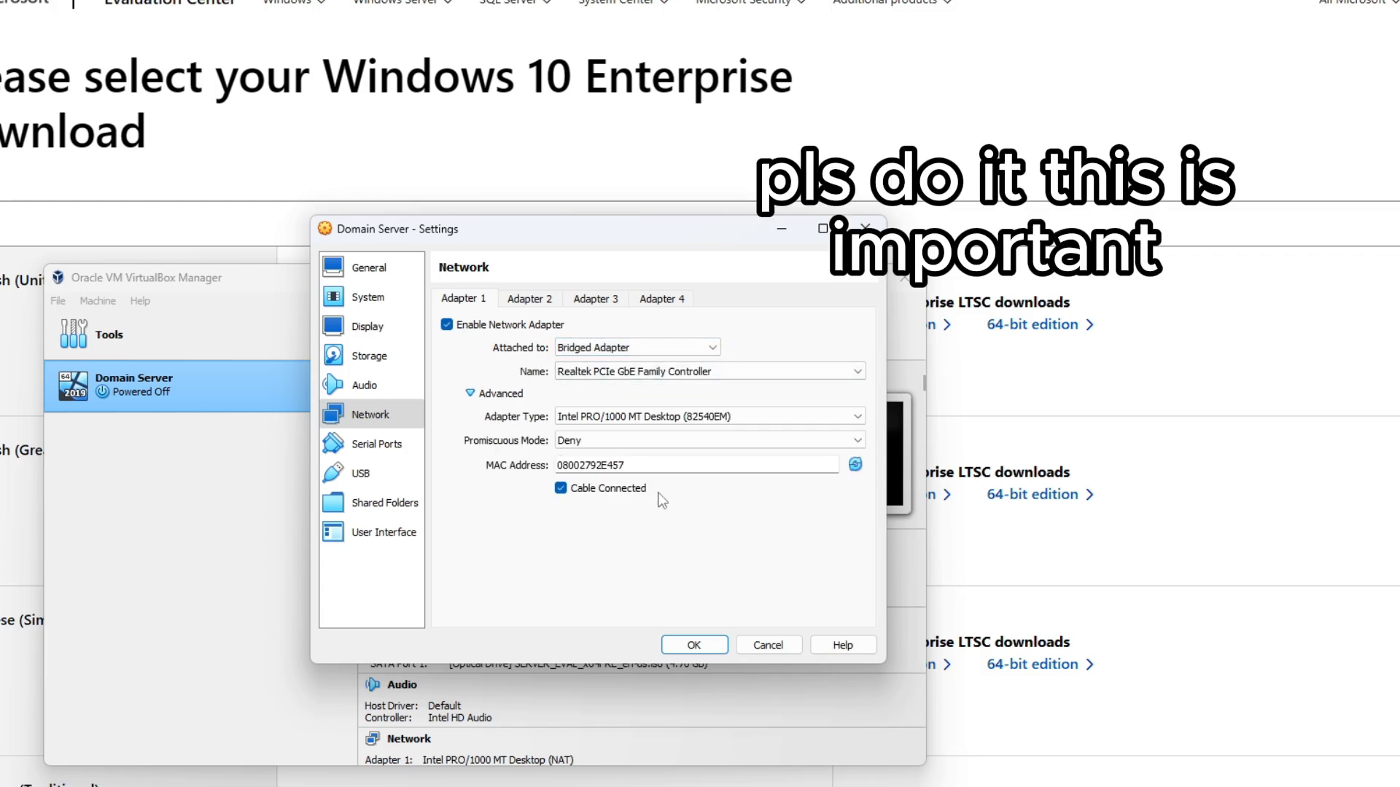
{"action": "left_click", "coordinate": [606, 438]}
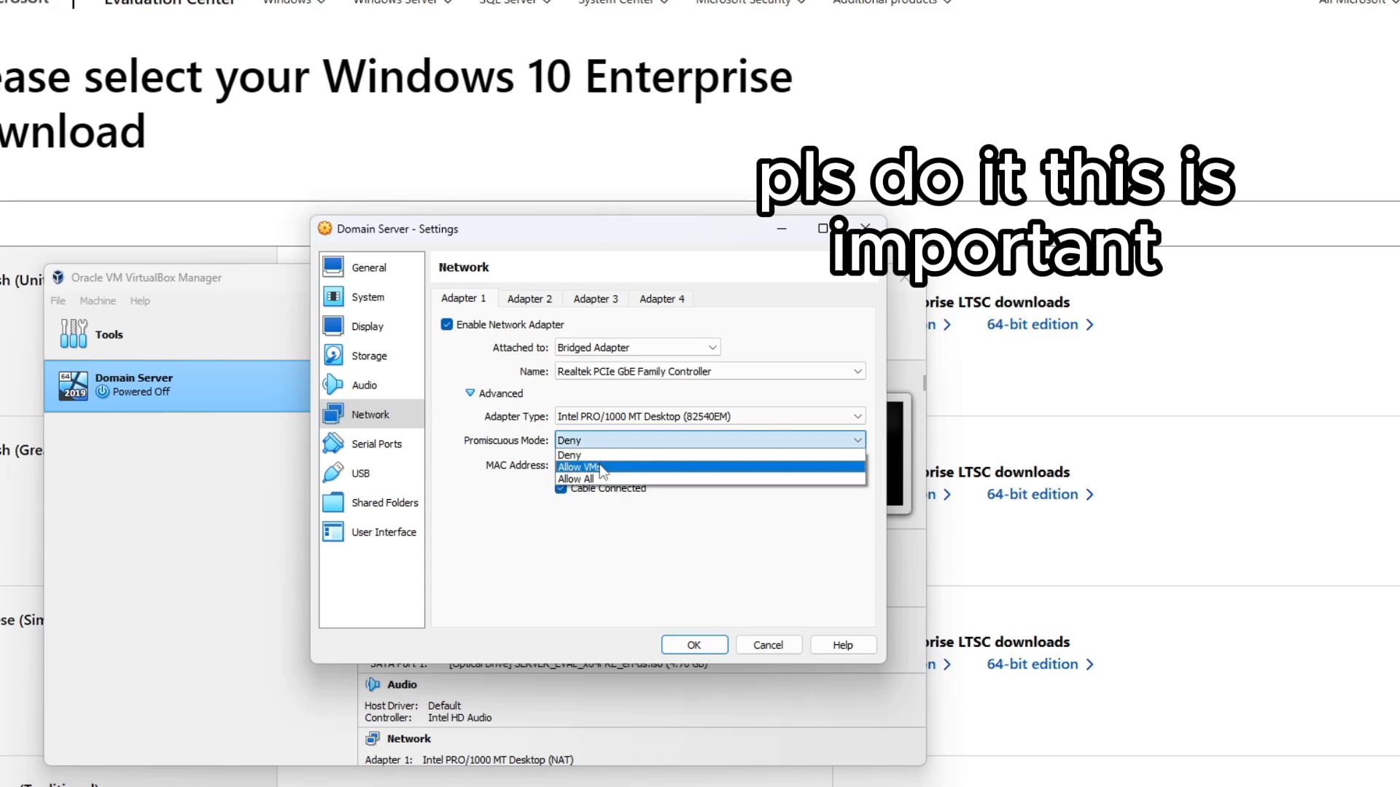
{"action": "left_click", "coordinate": [583, 474]}
{"action": "left_click", "coordinate": [689, 646]}
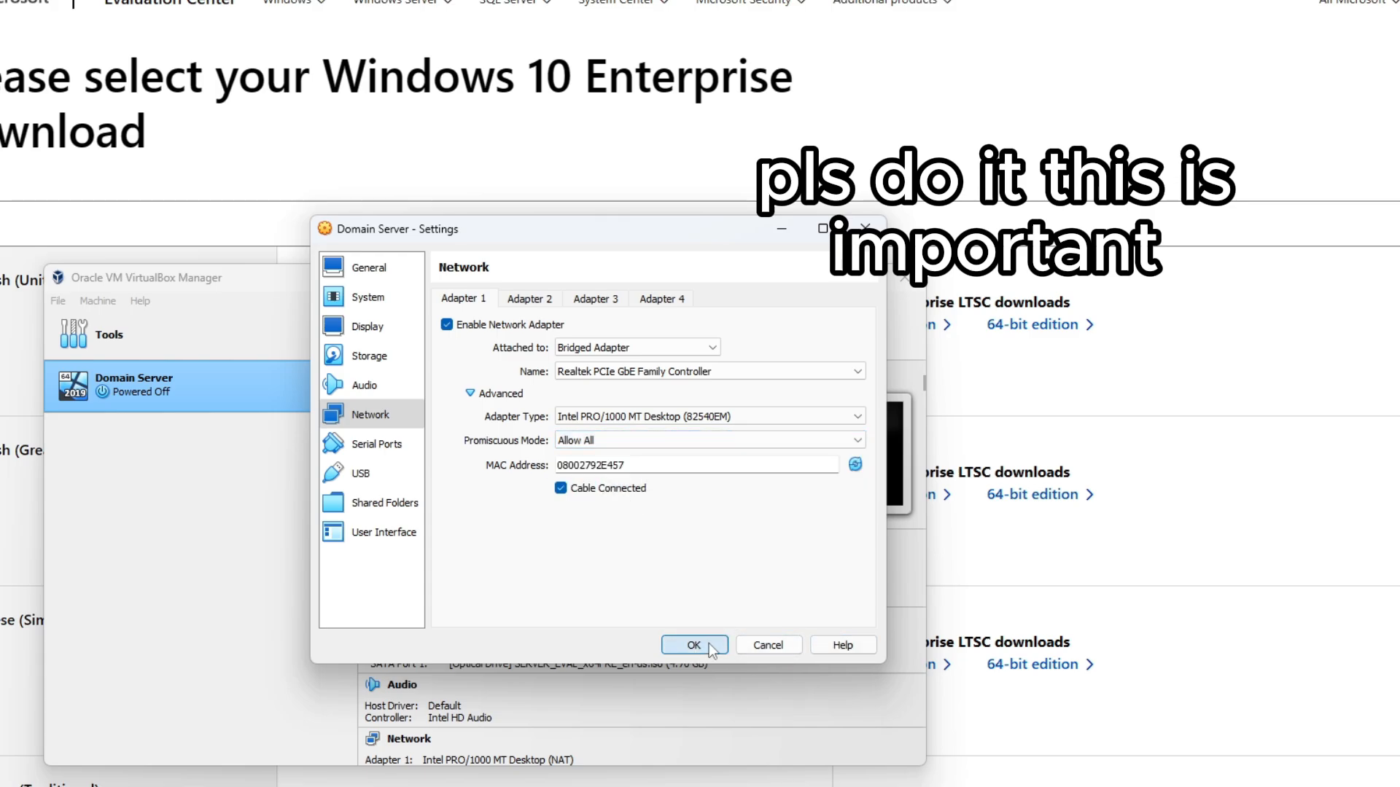
{"action": "right_click", "coordinate": [212, 387]}
- Clone Domain Server to 'Domain Server Copy' with default options, then boot the original Domain Server
{"action": "left_click", "coordinate": [280, 421]}
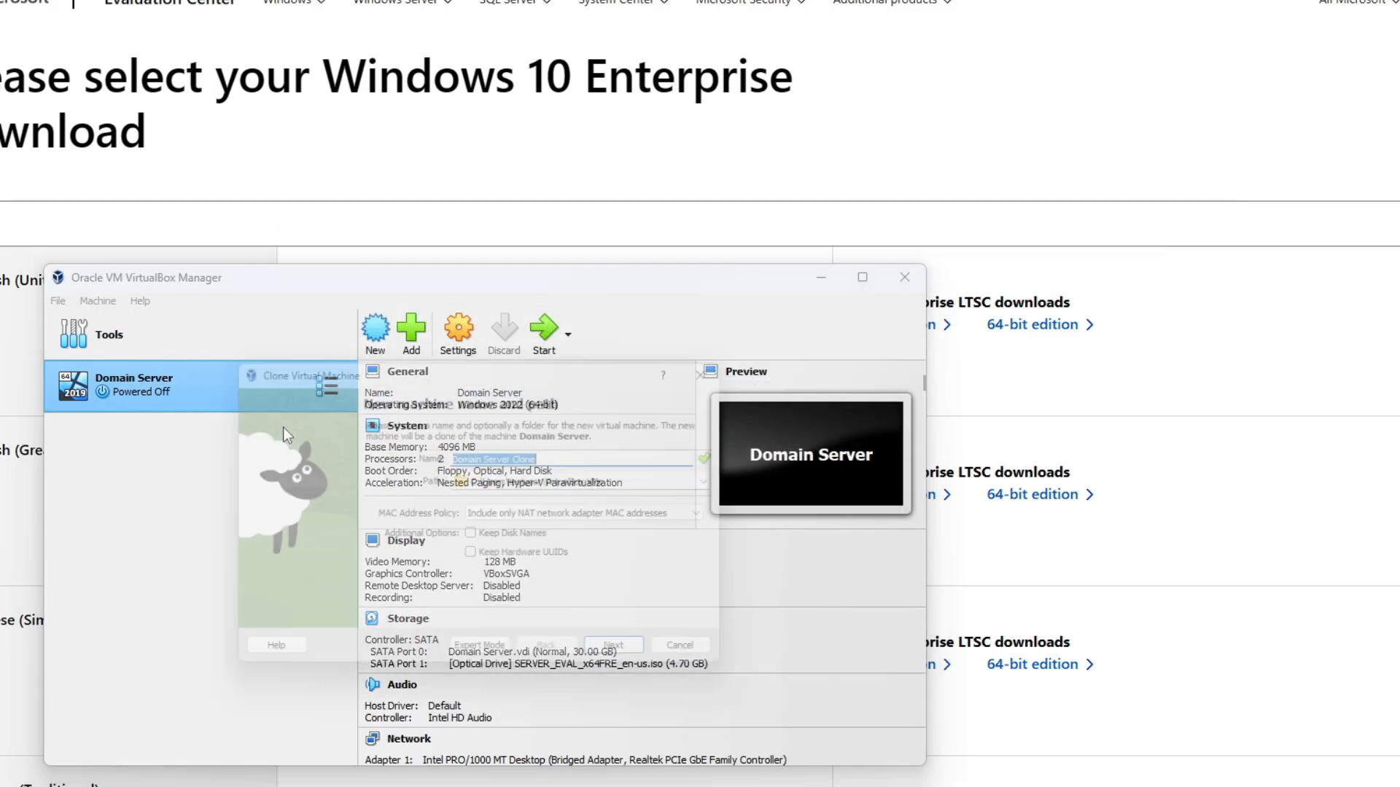
{"action": "left_click", "coordinate": [570, 455]}
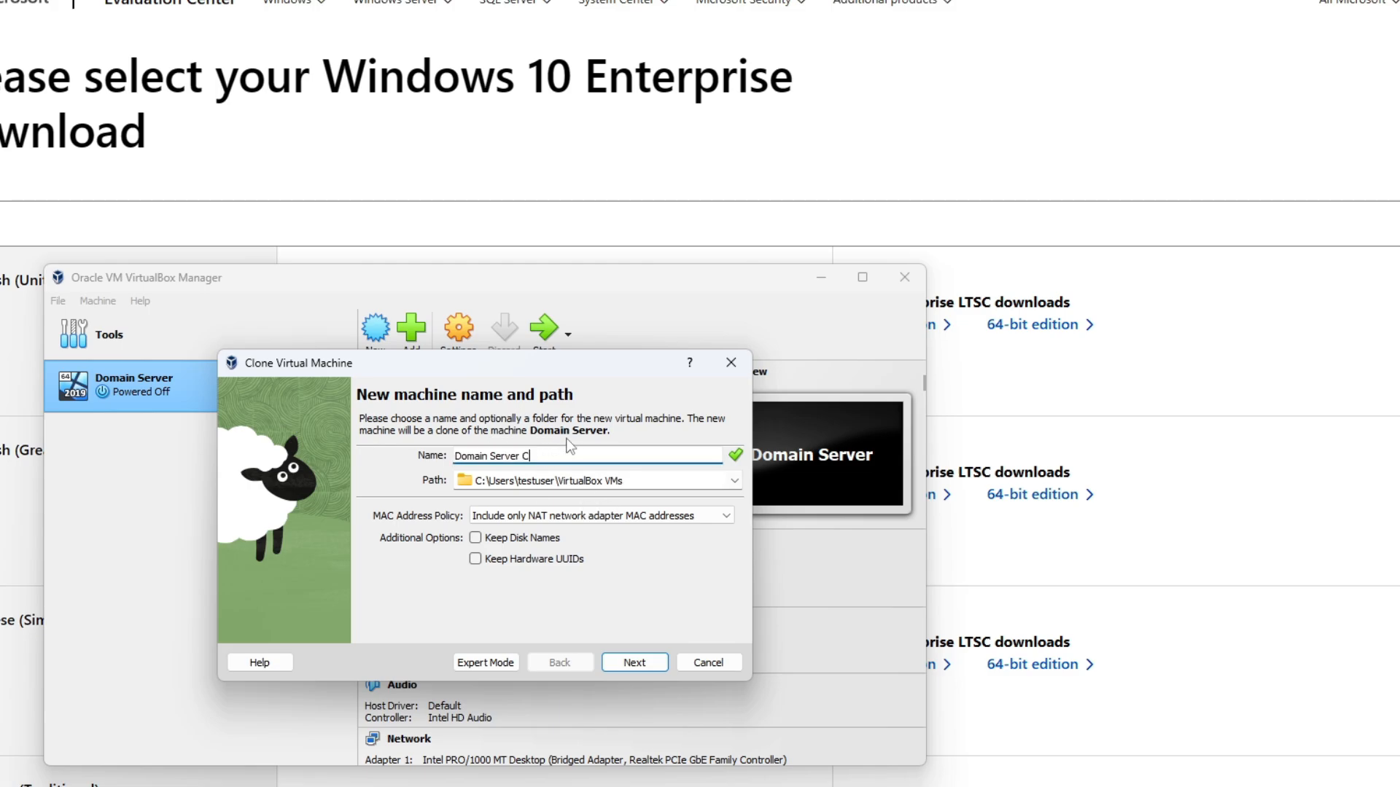
{"action": "left_click", "coordinate": [628, 669]}
{"action": "left_click", "coordinate": [637, 666]}
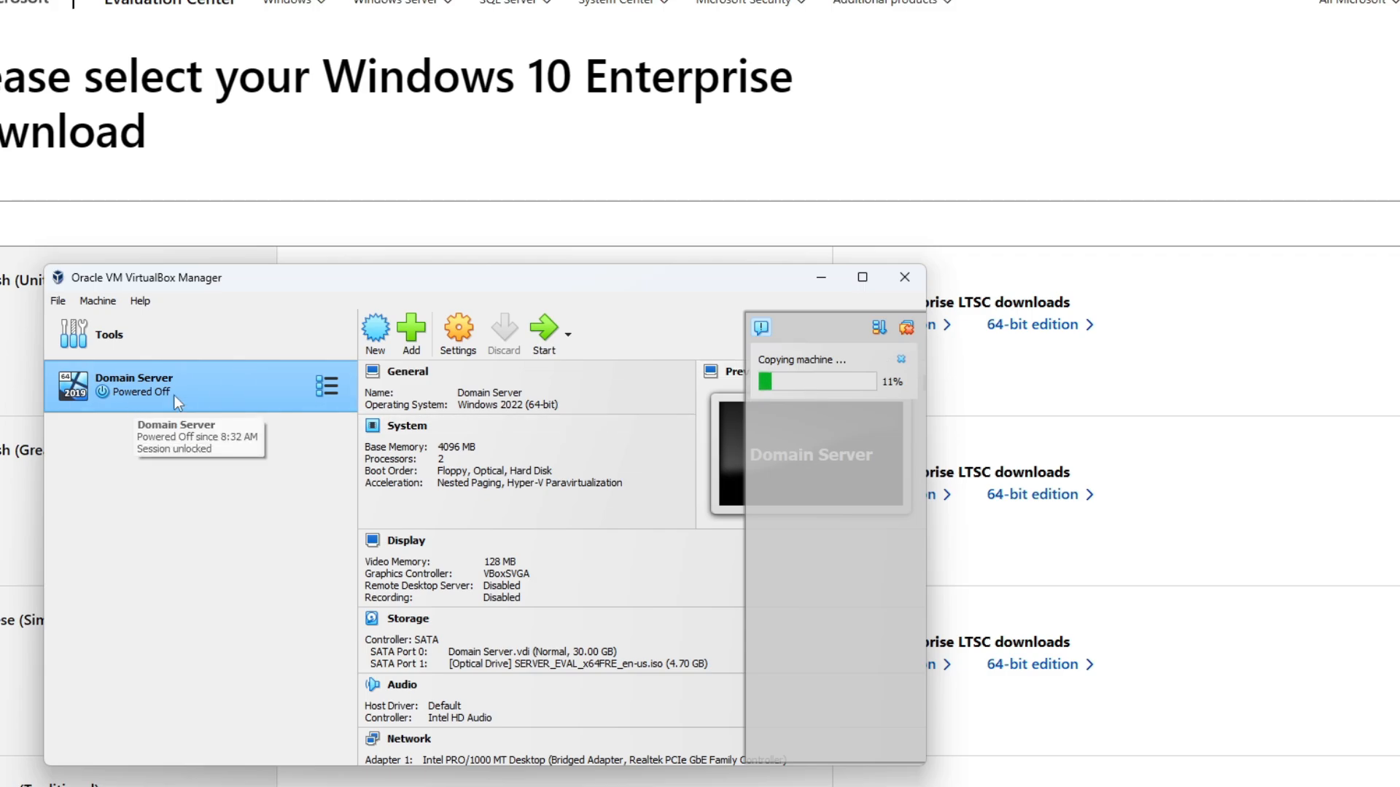
{"action": "double_click", "coordinate": [226, 385]}
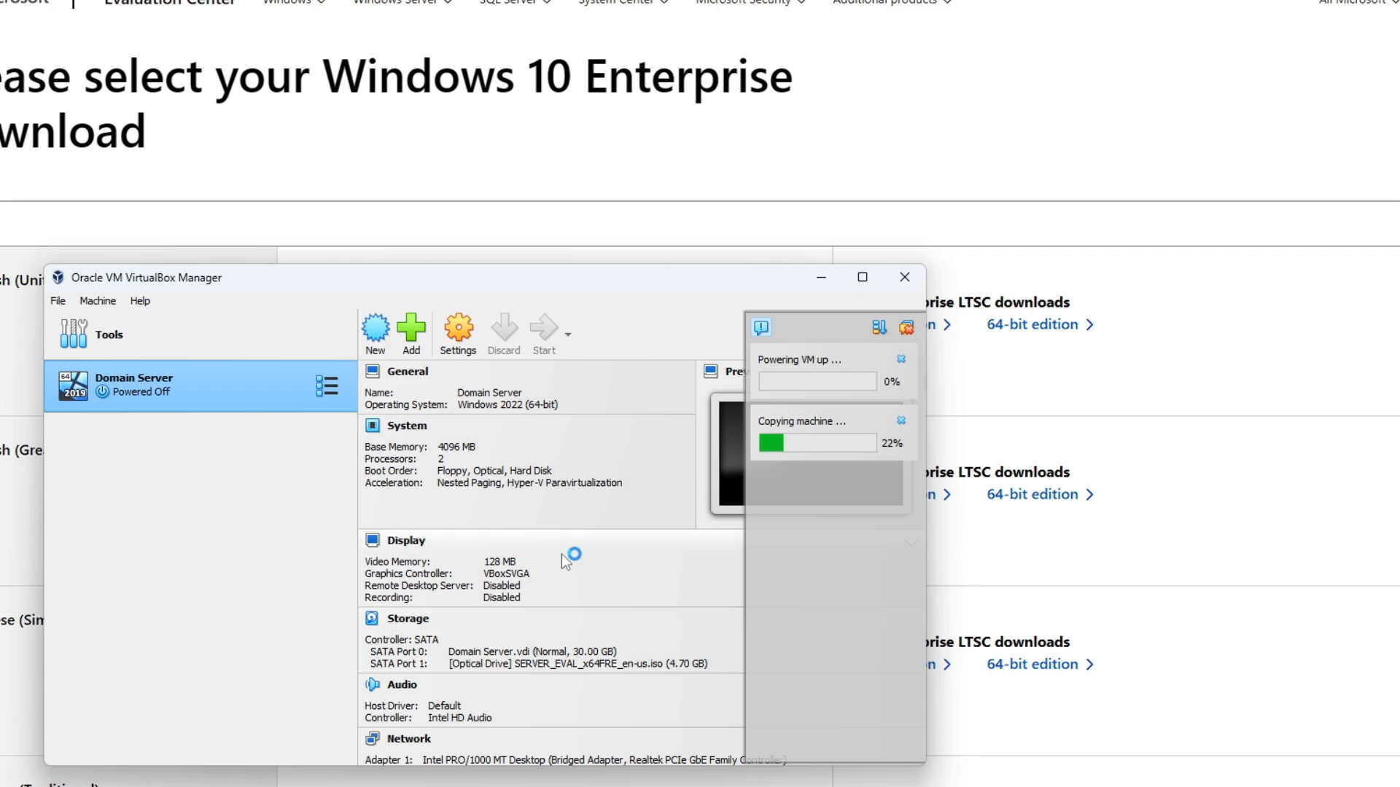
{"action": "left_click", "coordinate": [210, 402]}
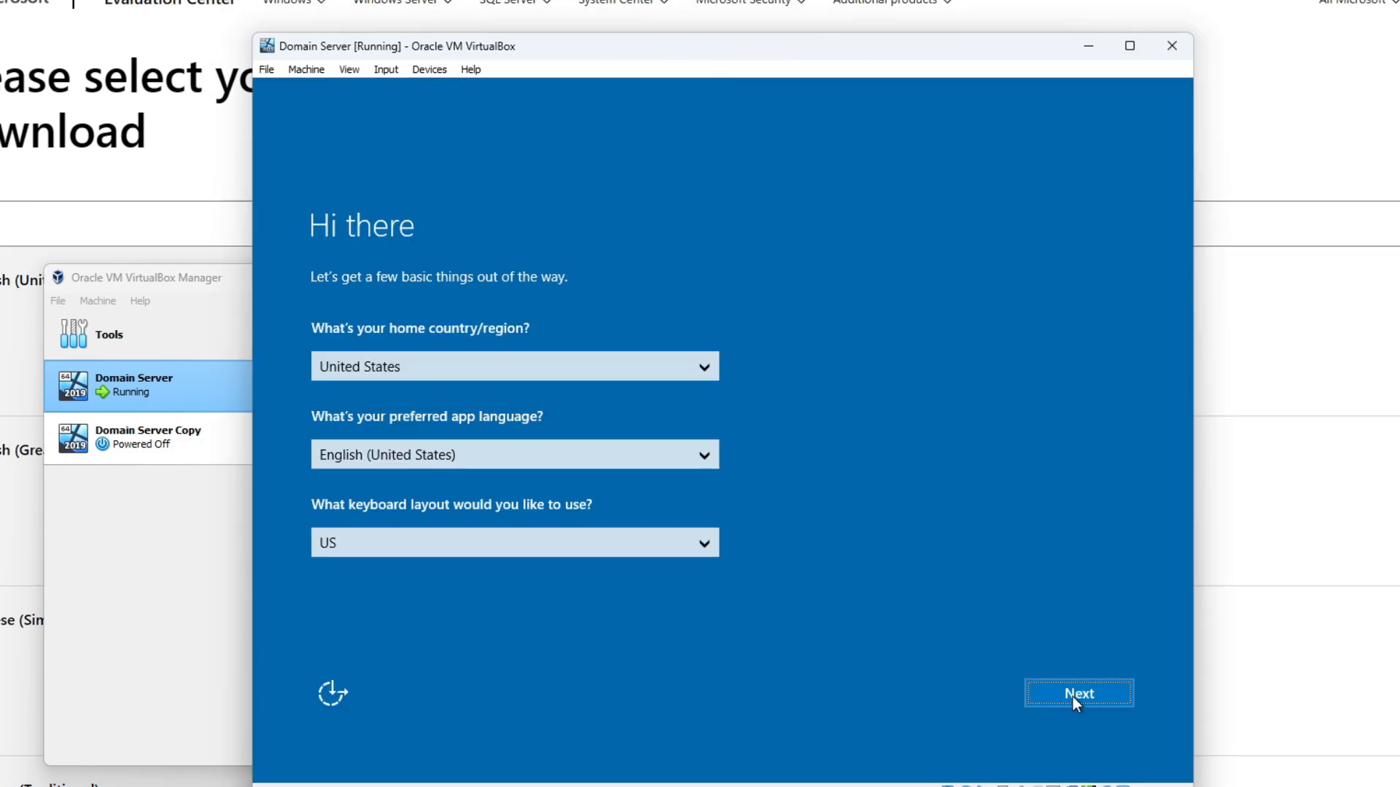
- Accept the license and set and confirm the Administrator password to finish Windows setup
{"action": "left_click", "coordinate": [1074, 697]}
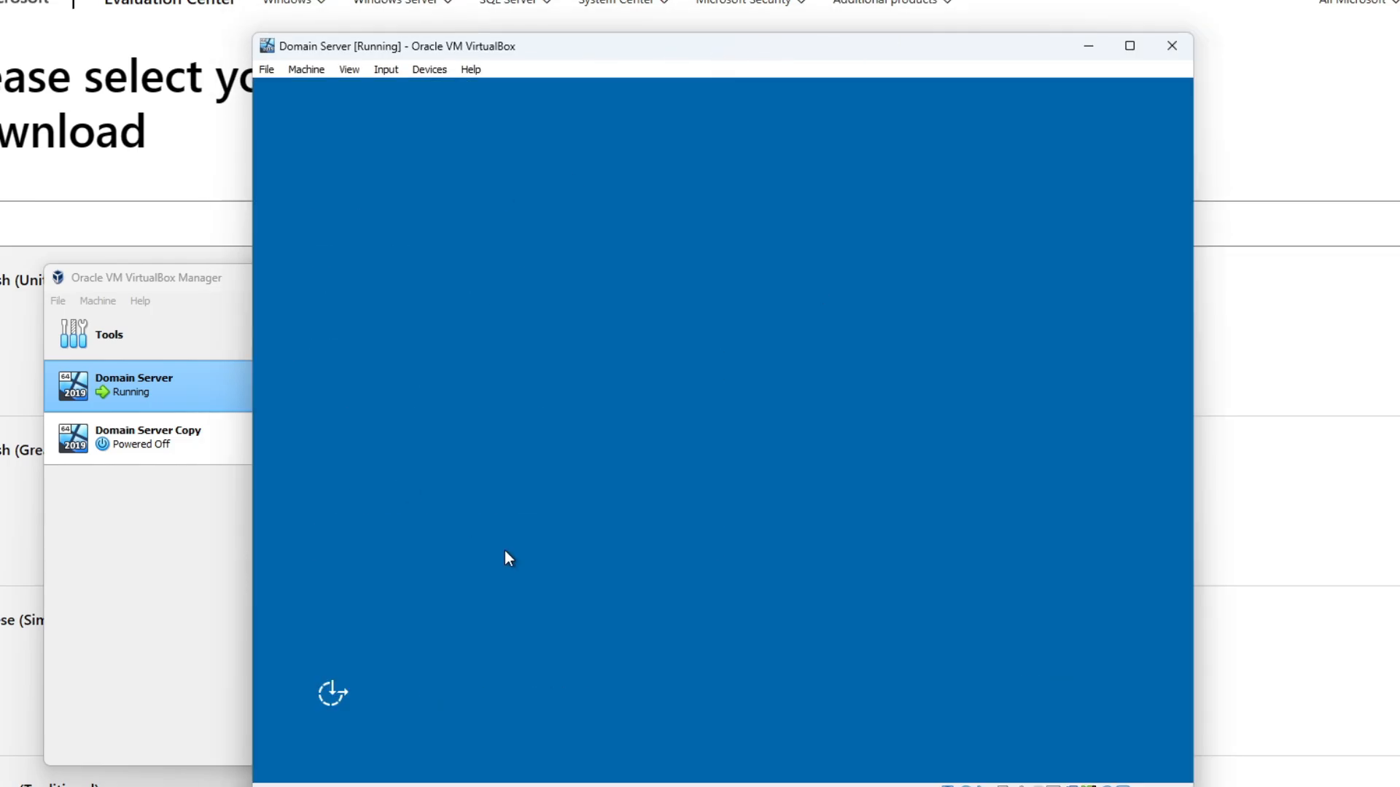
{"action": "scroll", "coordinate": [1161, 323], "scroll_direction": "down", "scroll_amount": 15}
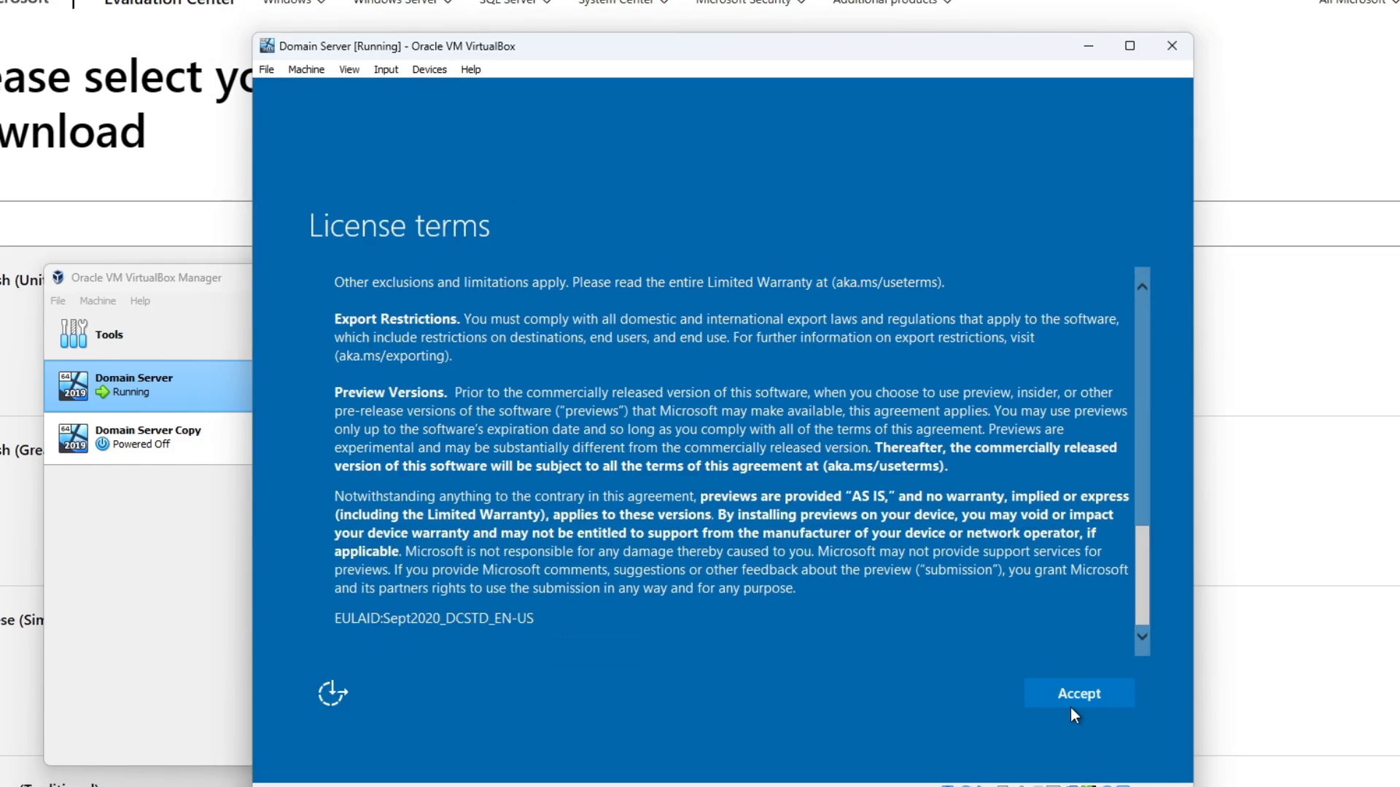
{"action": "left_click", "coordinate": [1079, 700]}
{"action": "type", "text": "P"}
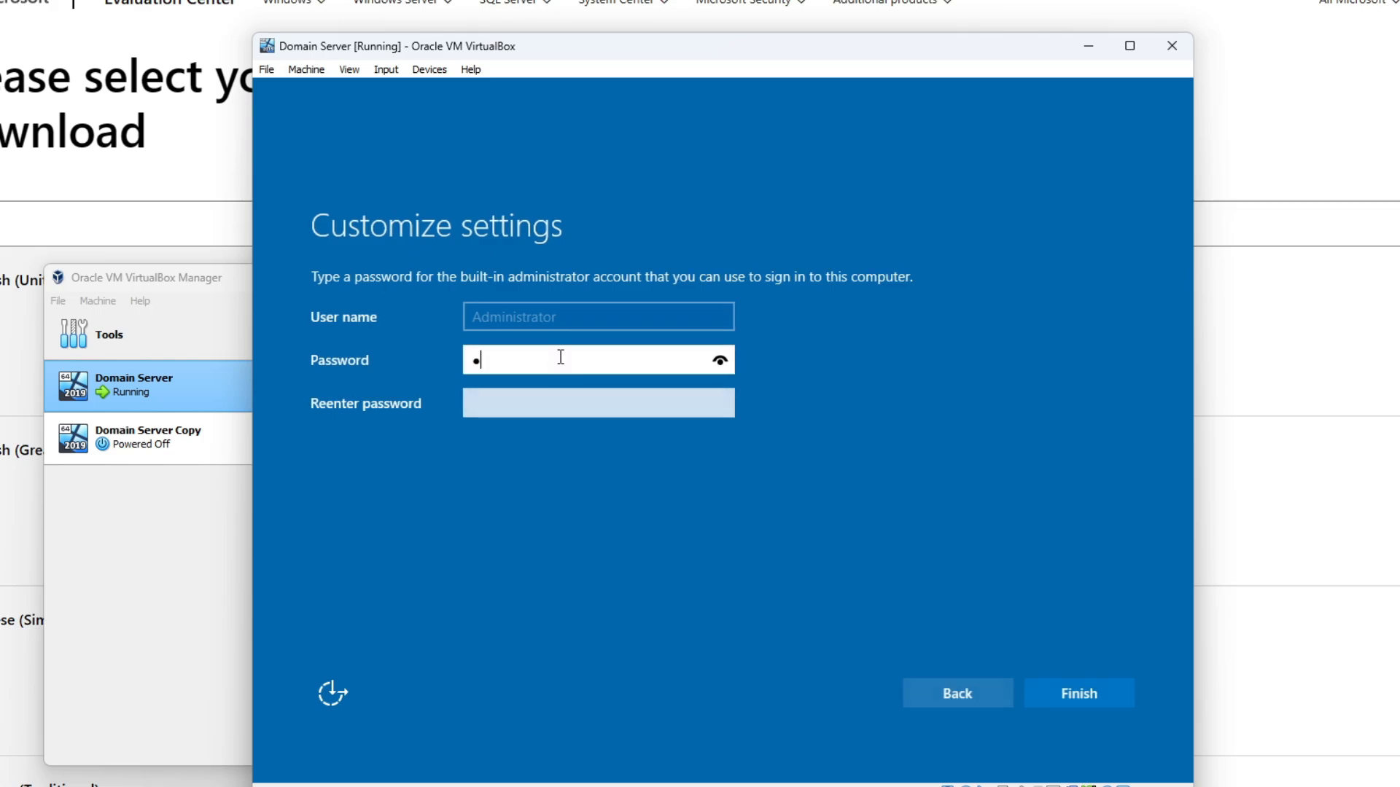
{"action": "type", "text": "••••••••••"}
{"action": "left_click", "coordinate": [586, 401]}
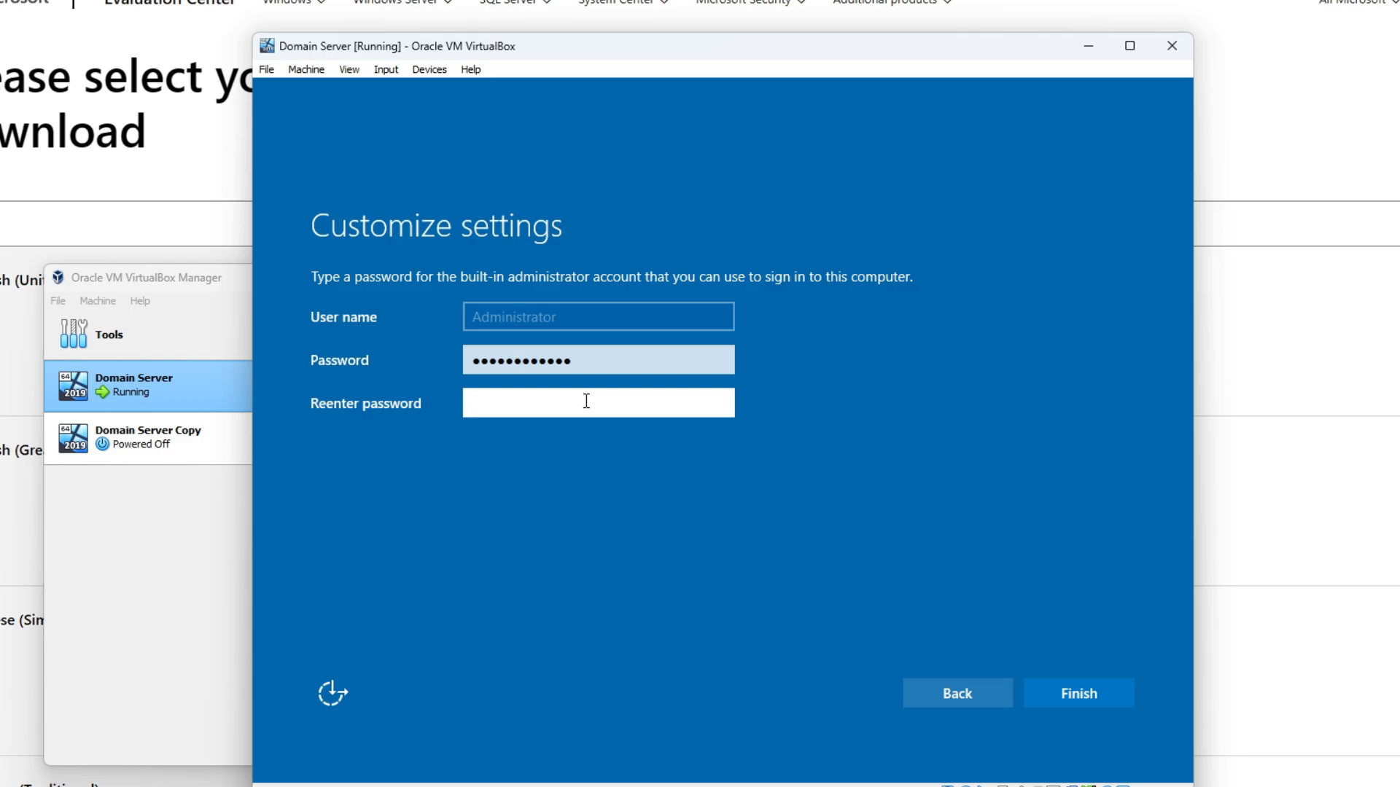
{"action": "type", "text": "••••••••••"}
{"action": "key", "text": "Return"}
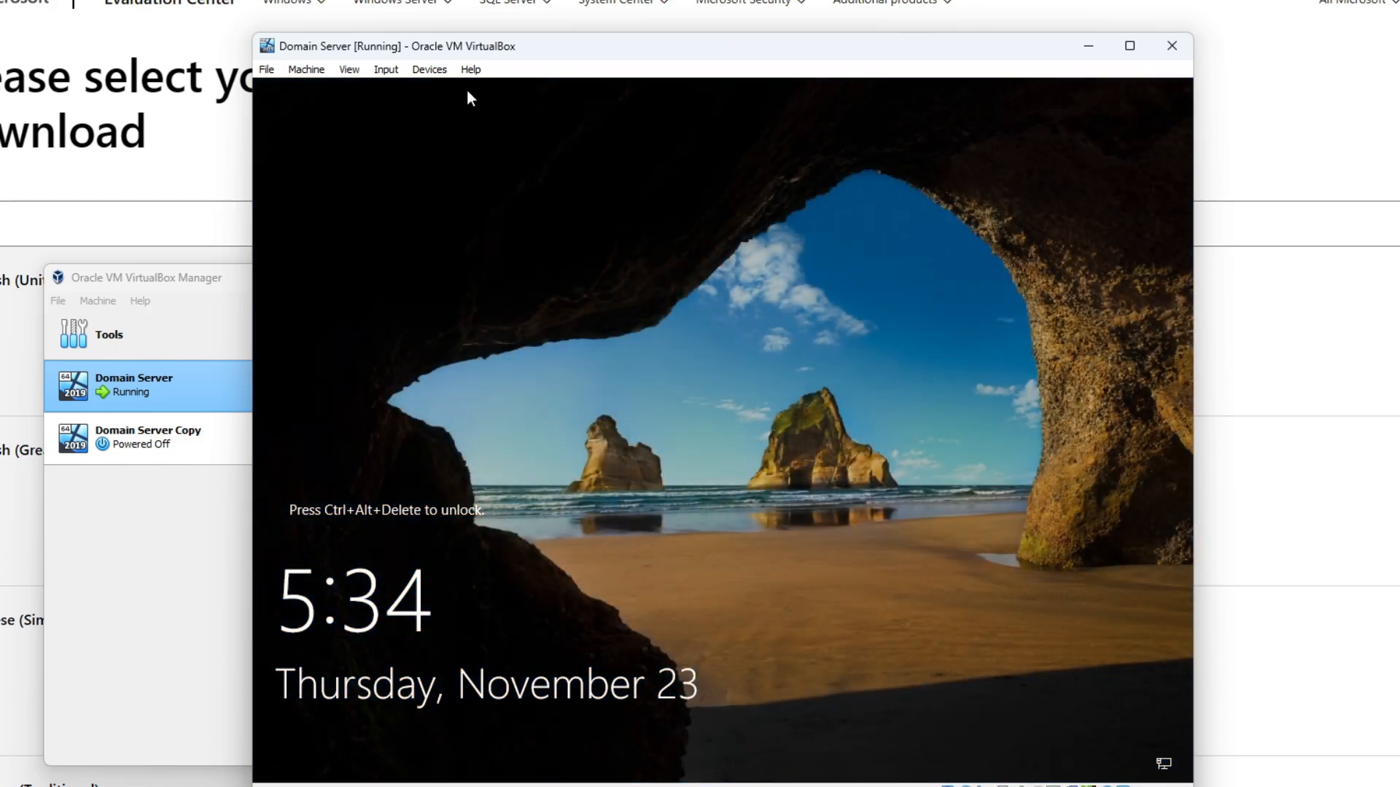
- Send Ctrl+Alt+Del from the Input menu and sign in as Administrator
{"action": "left_click", "coordinate": [386, 69]}
{"action": "mouse_move", "coordinate": [415, 90]}
{"action": "left_click", "coordinate": [576, 137]}
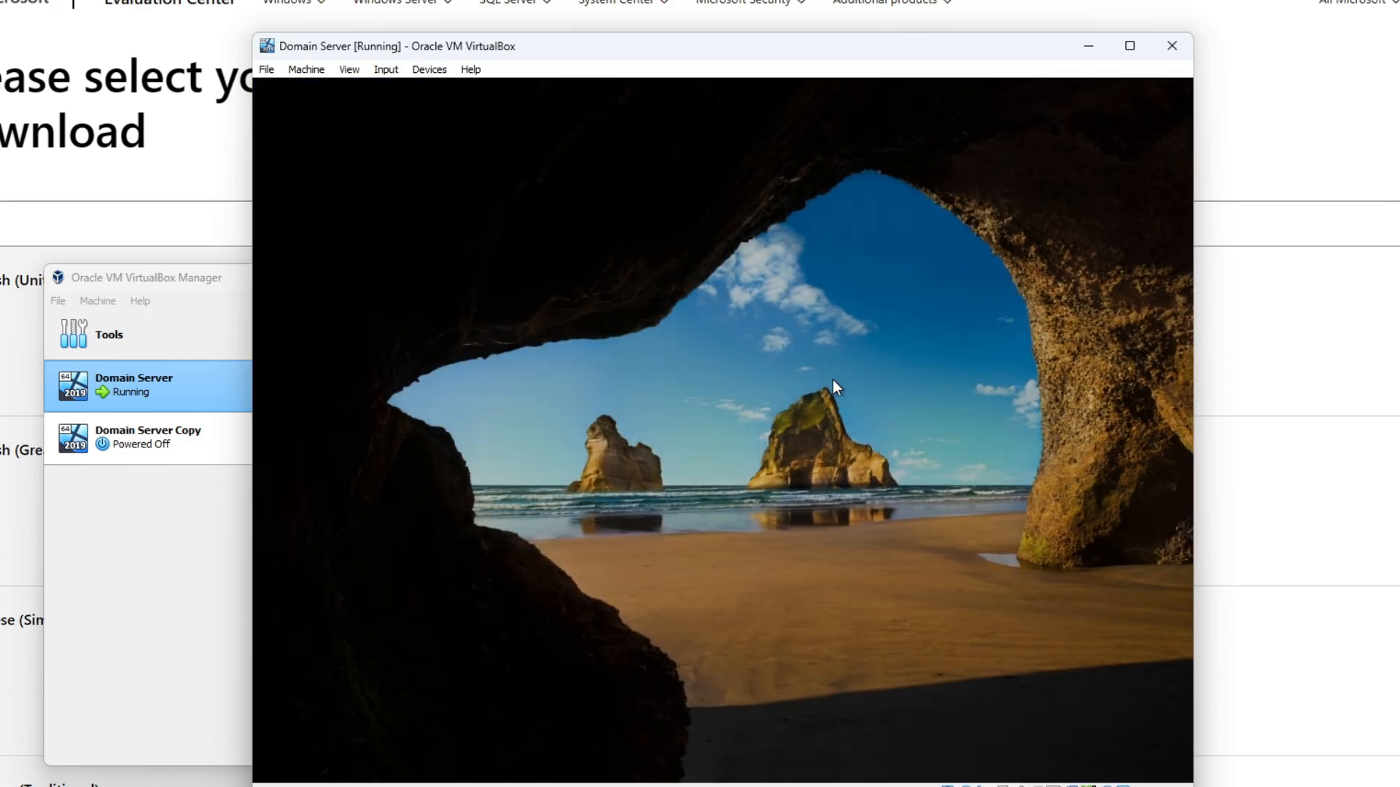
{"action": "type", "text": "•••••"}
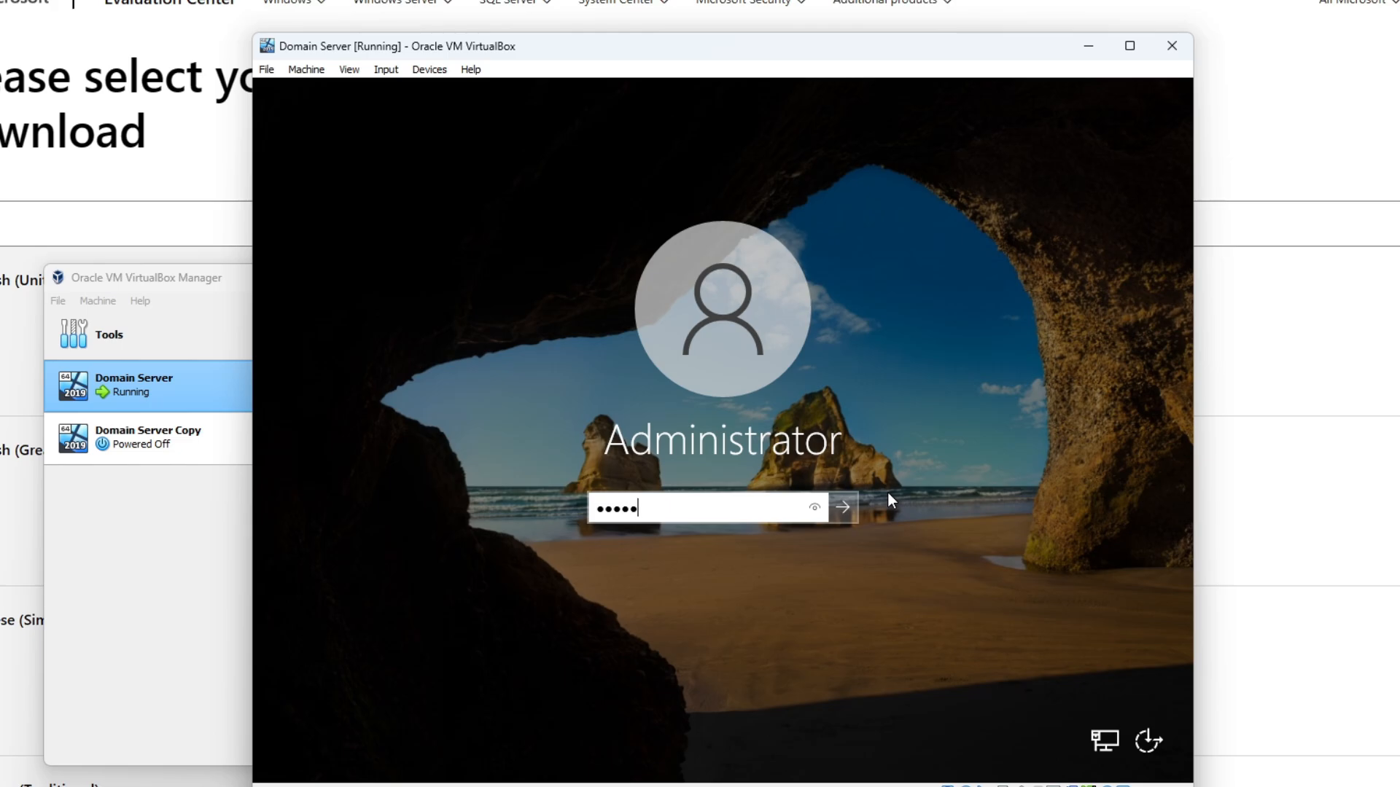
{"action": "type", "text": "••••••••"}
{"action": "key", "text": "Return"}
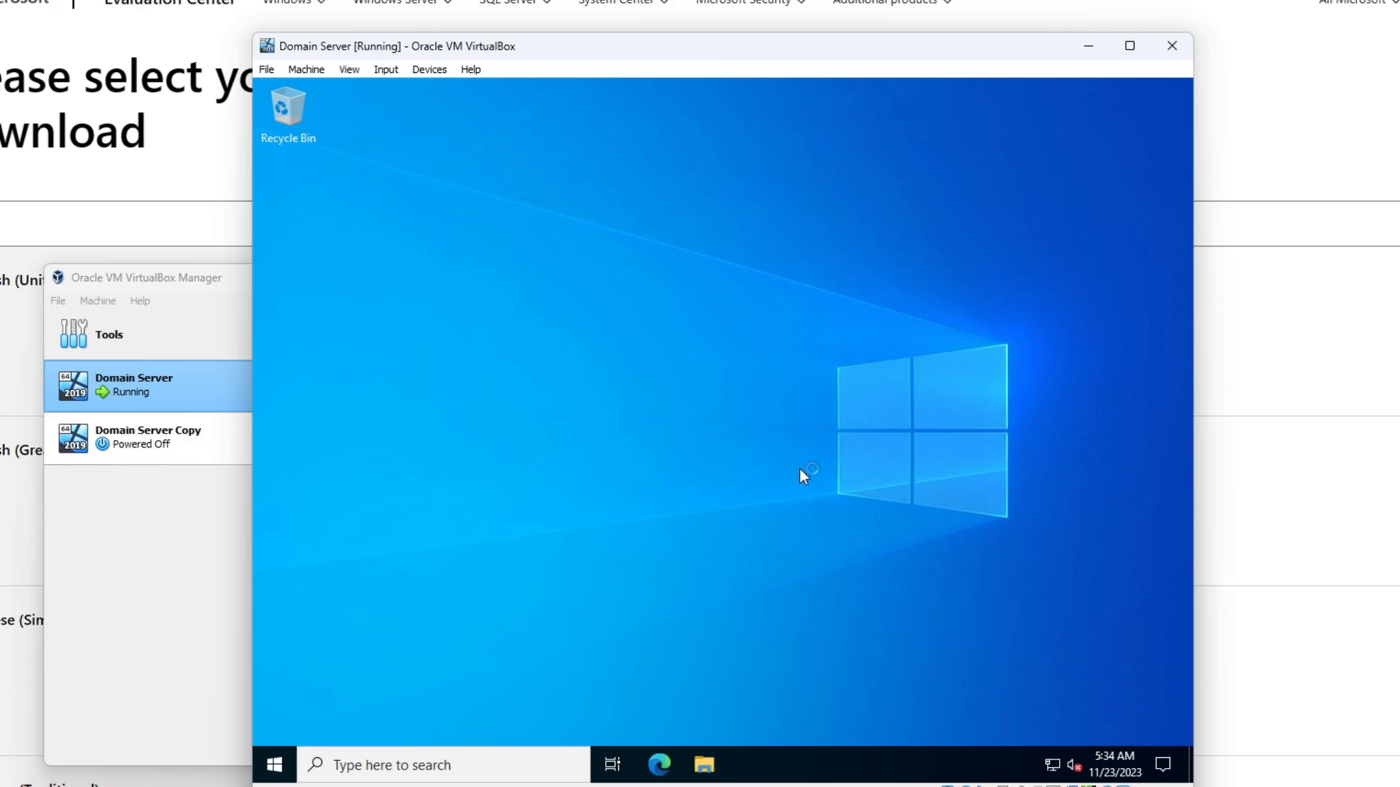
- Dismiss the startup notices and reach the network adapter list via Network & Internet settings
{"action": "left_click", "coordinate": [1115, 419]}
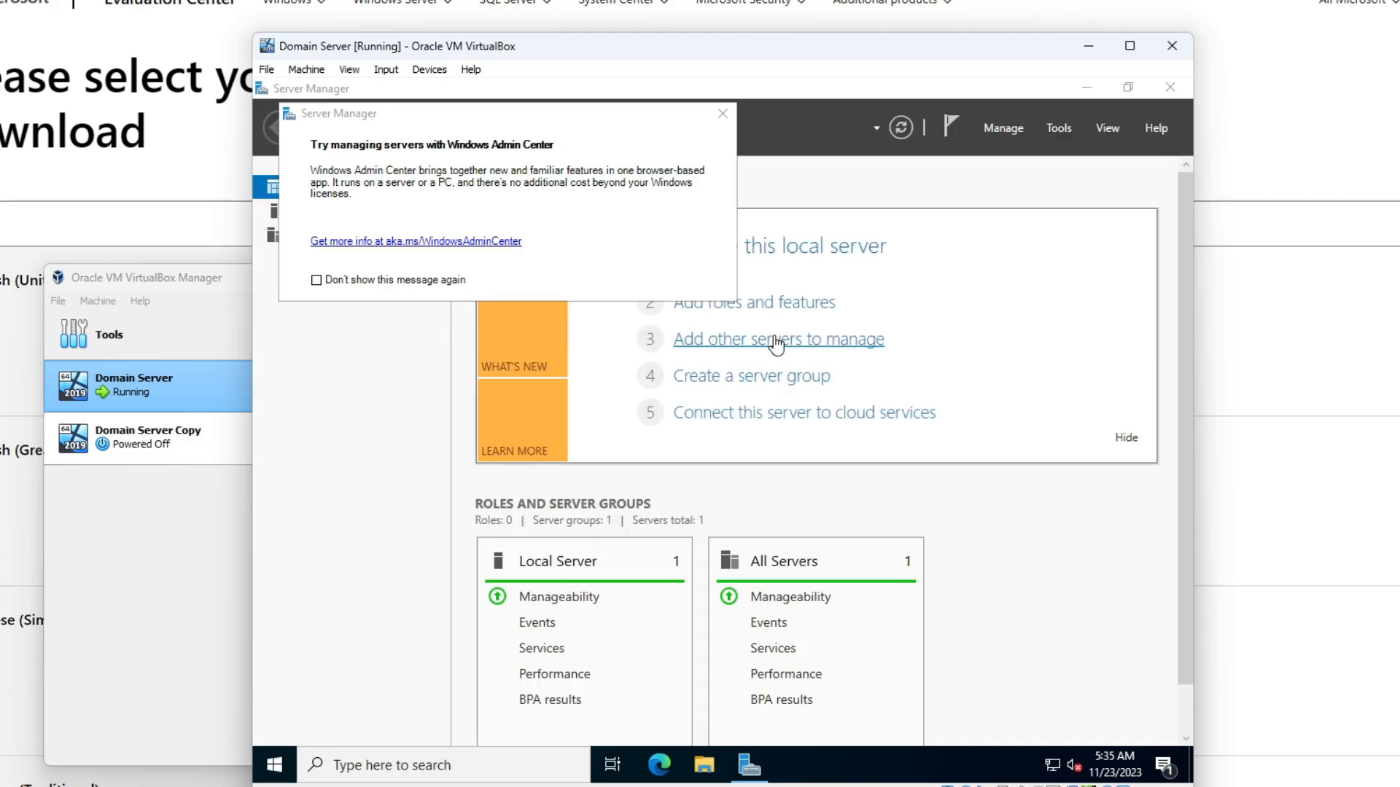
{"action": "left_click", "coordinate": [721, 114]}
{"action": "left_click", "coordinate": [1151, 660]}
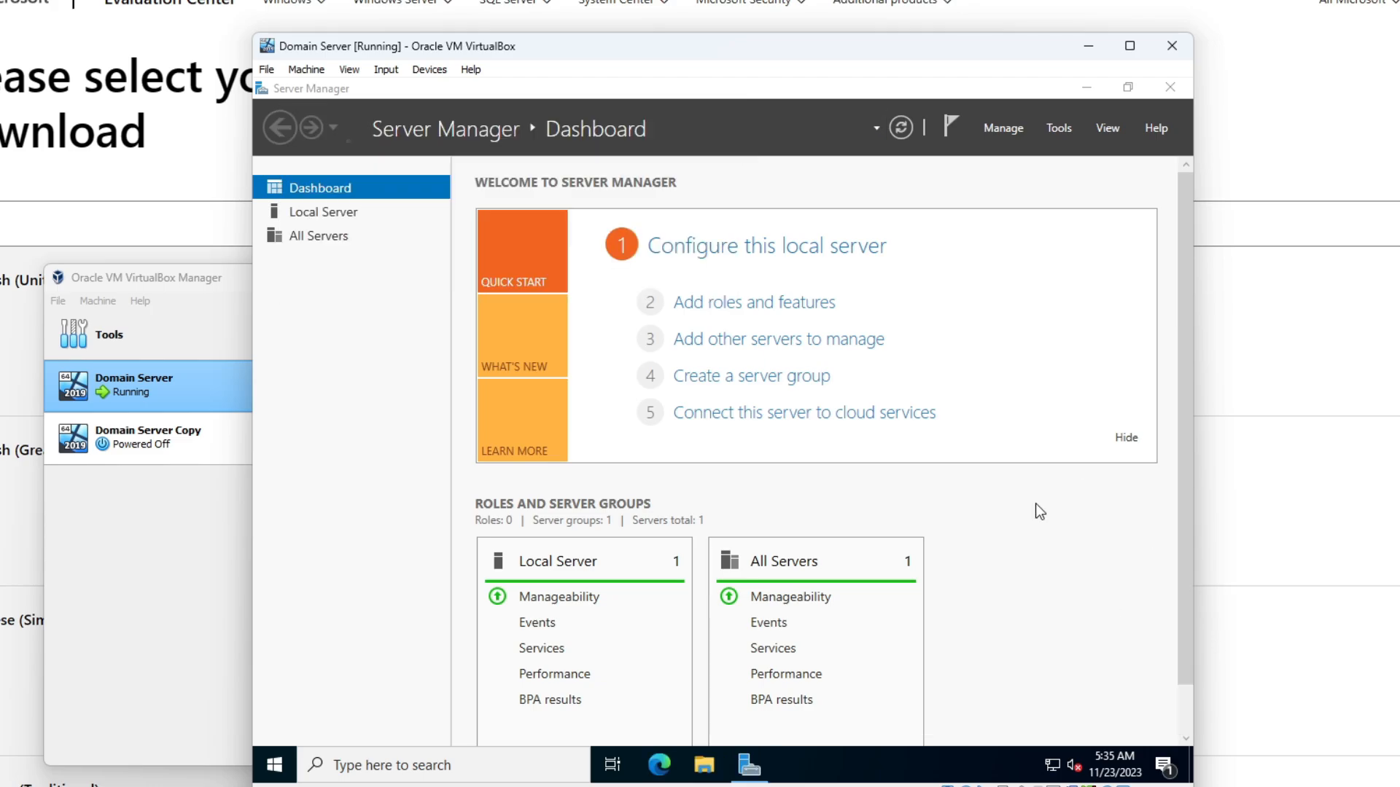
{"action": "left_click", "coordinate": [1054, 769]}
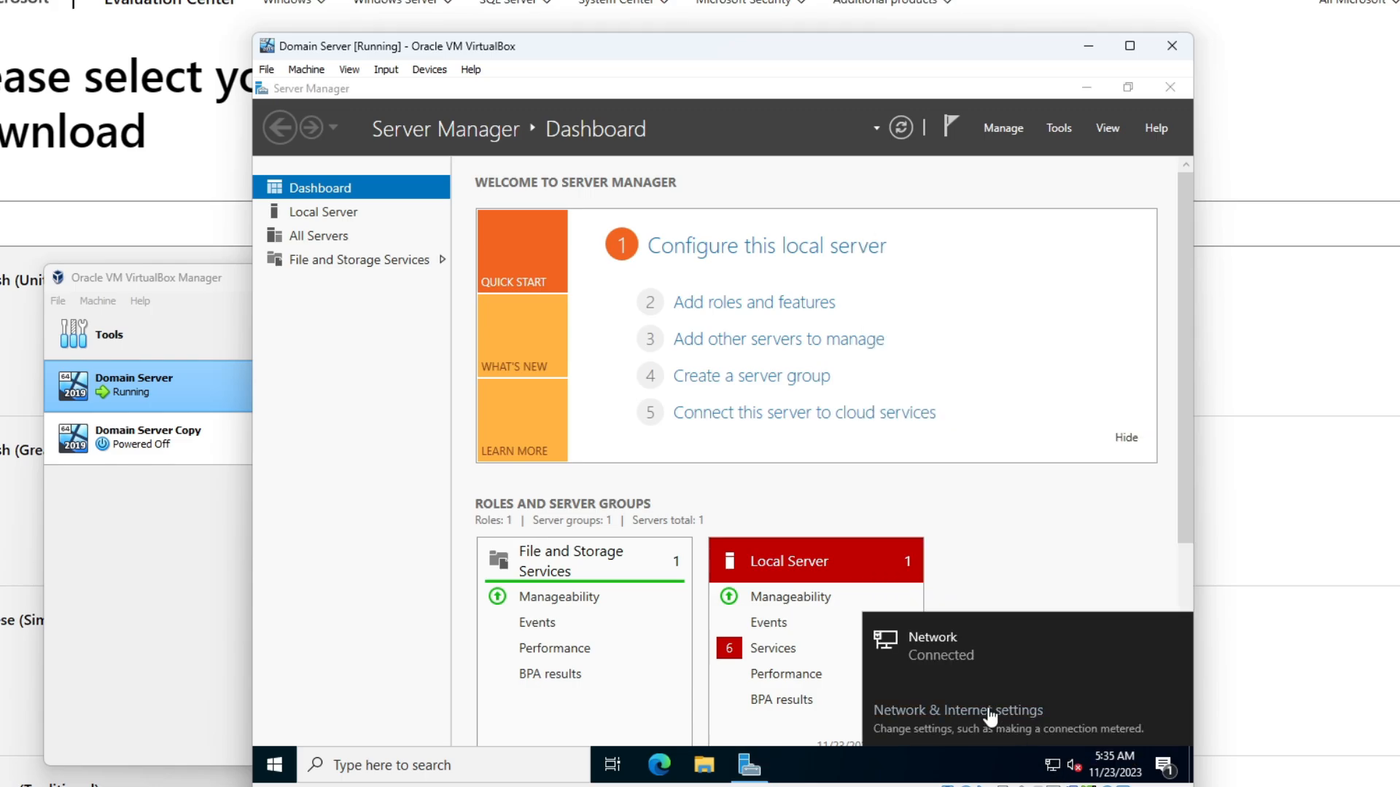
{"action": "left_click", "coordinate": [958, 711]}
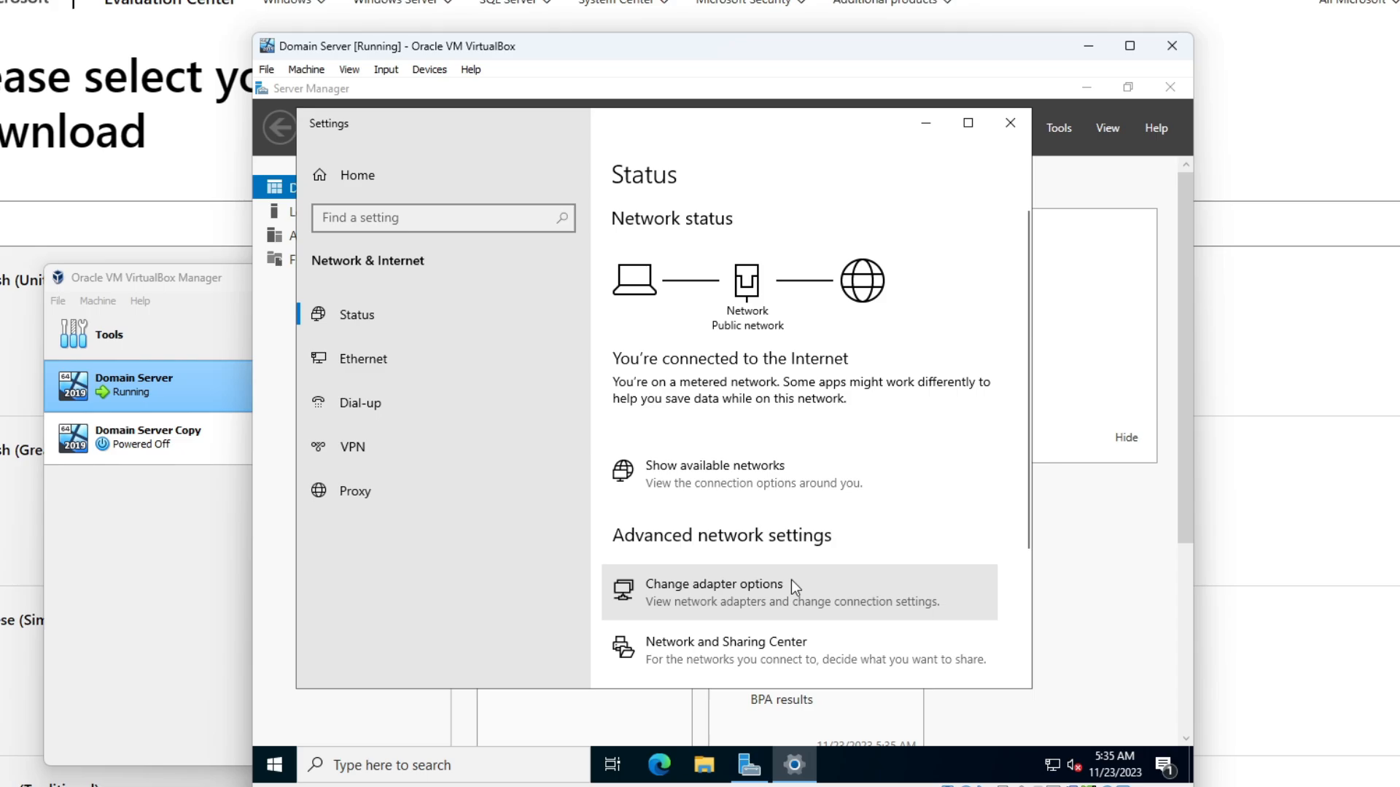
{"action": "left_click", "coordinate": [790, 579]}
- Set the Ethernet adapter's IPv4 preferred DNS server to 127.0.0.1
{"action": "right_click", "coordinate": [480, 269]}
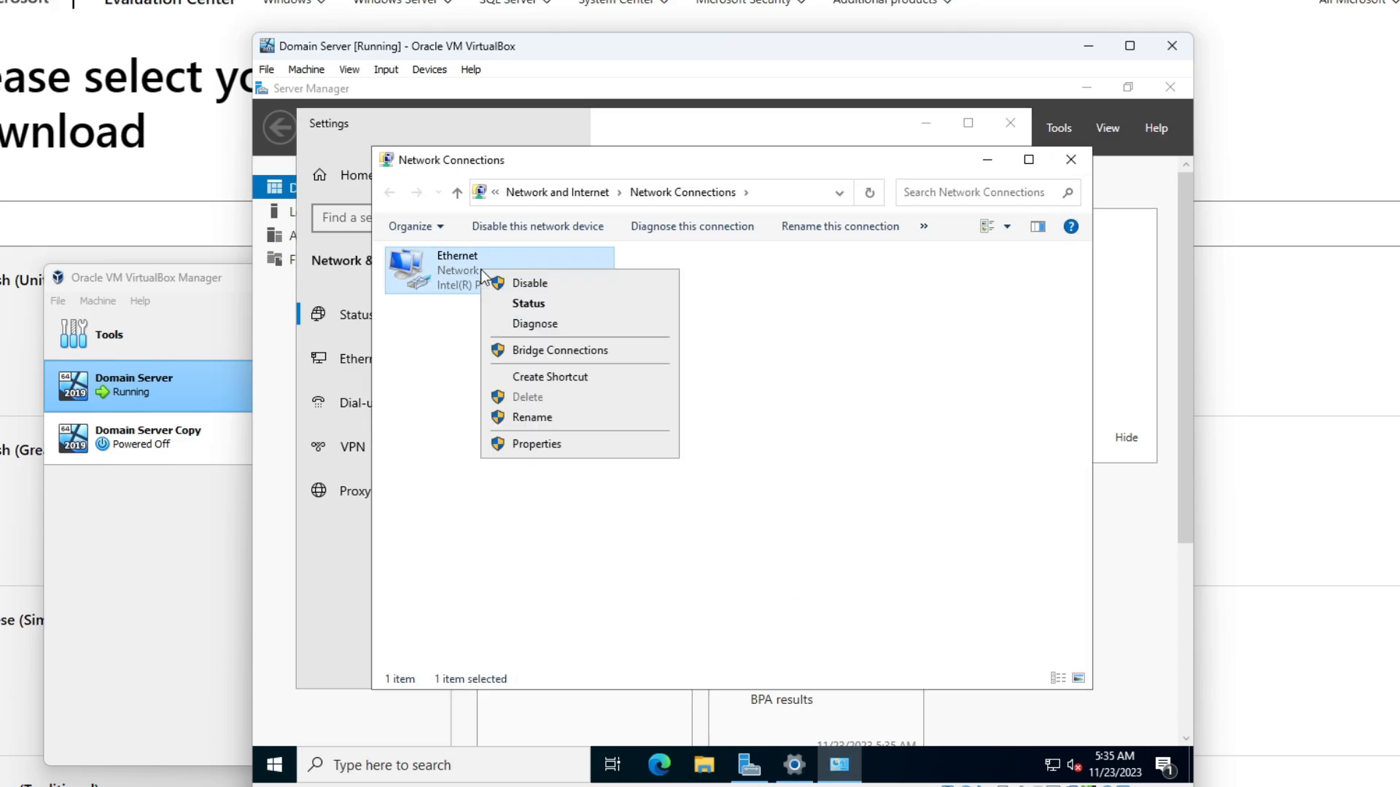
{"action": "left_click", "coordinate": [448, 332]}
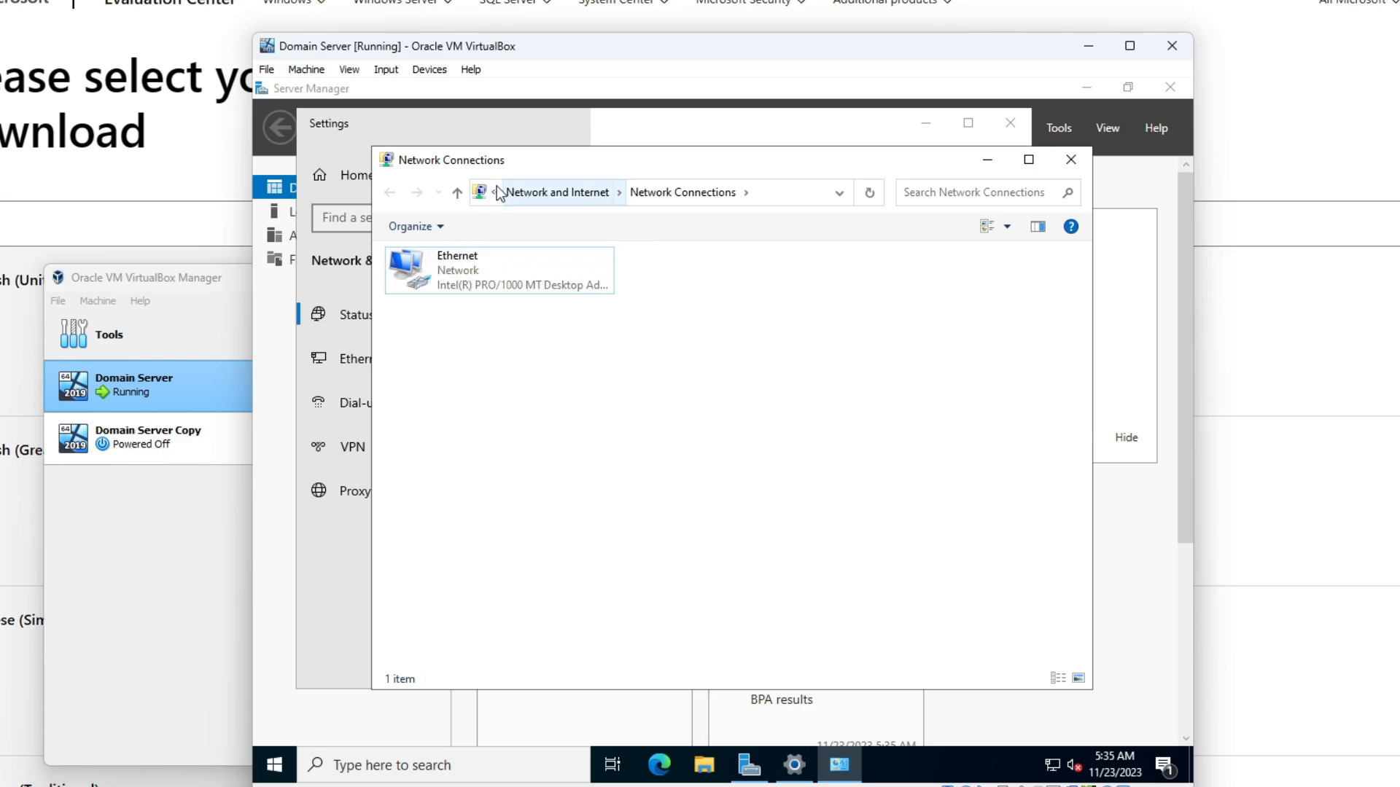
{"action": "right_click", "coordinate": [497, 263]}
{"action": "left_click", "coordinate": [594, 436]}
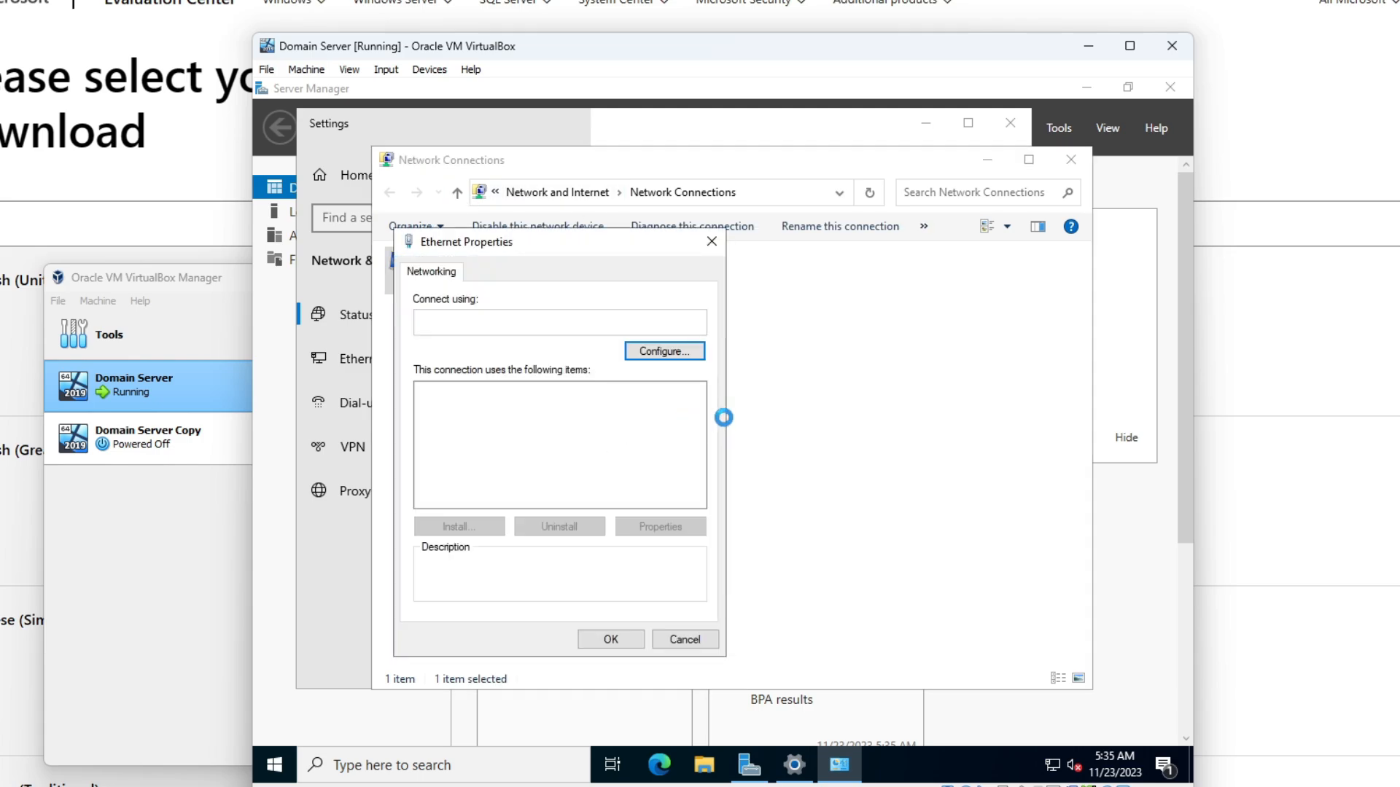
{"action": "left_click_drag", "start_coordinate": [589, 234], "coordinate": [670, 220]}
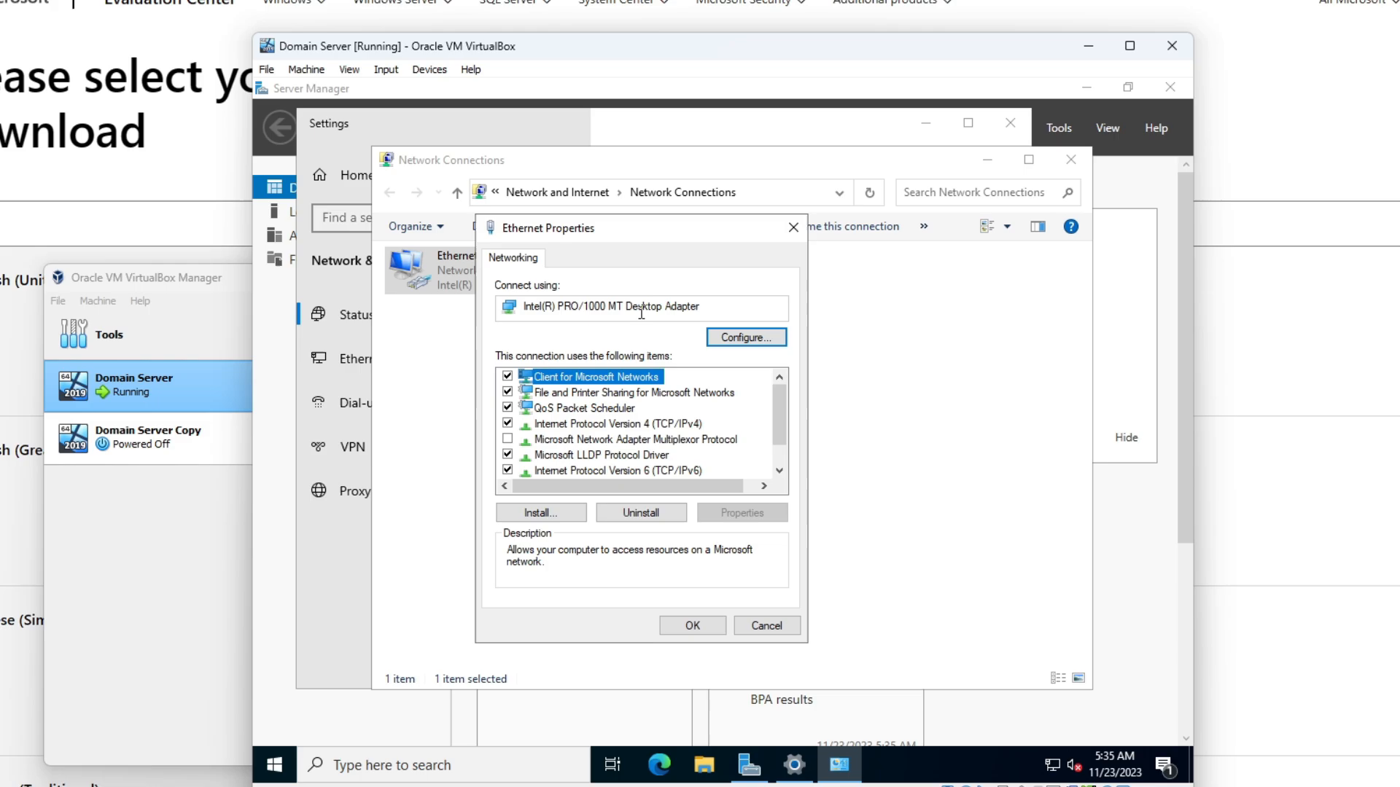
{"action": "left_click", "coordinate": [633, 425]}
{"action": "left_click", "coordinate": [755, 516]}
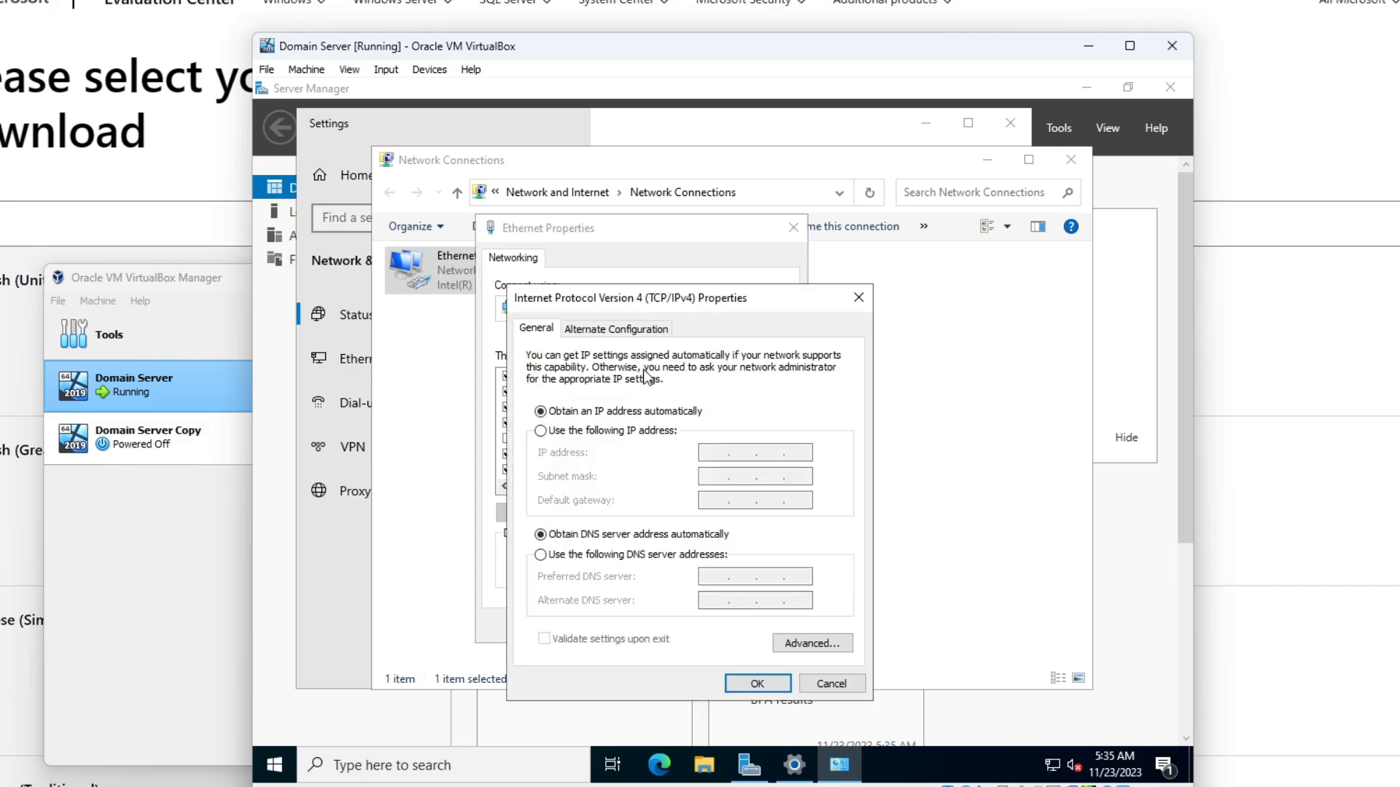
{"action": "left_click_drag", "start_coordinate": [734, 299], "coordinate": [849, 238]}
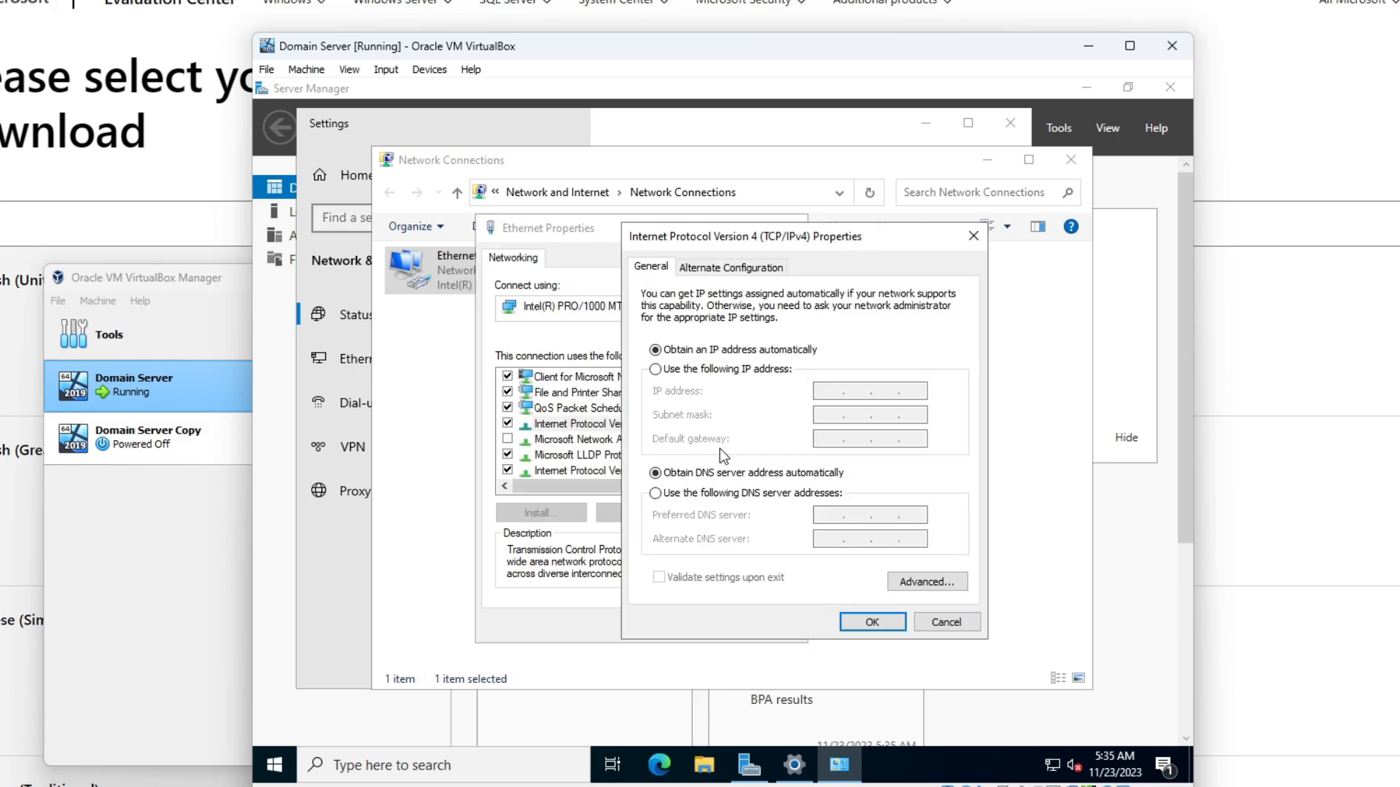
{"action": "left_click", "coordinate": [663, 496]}
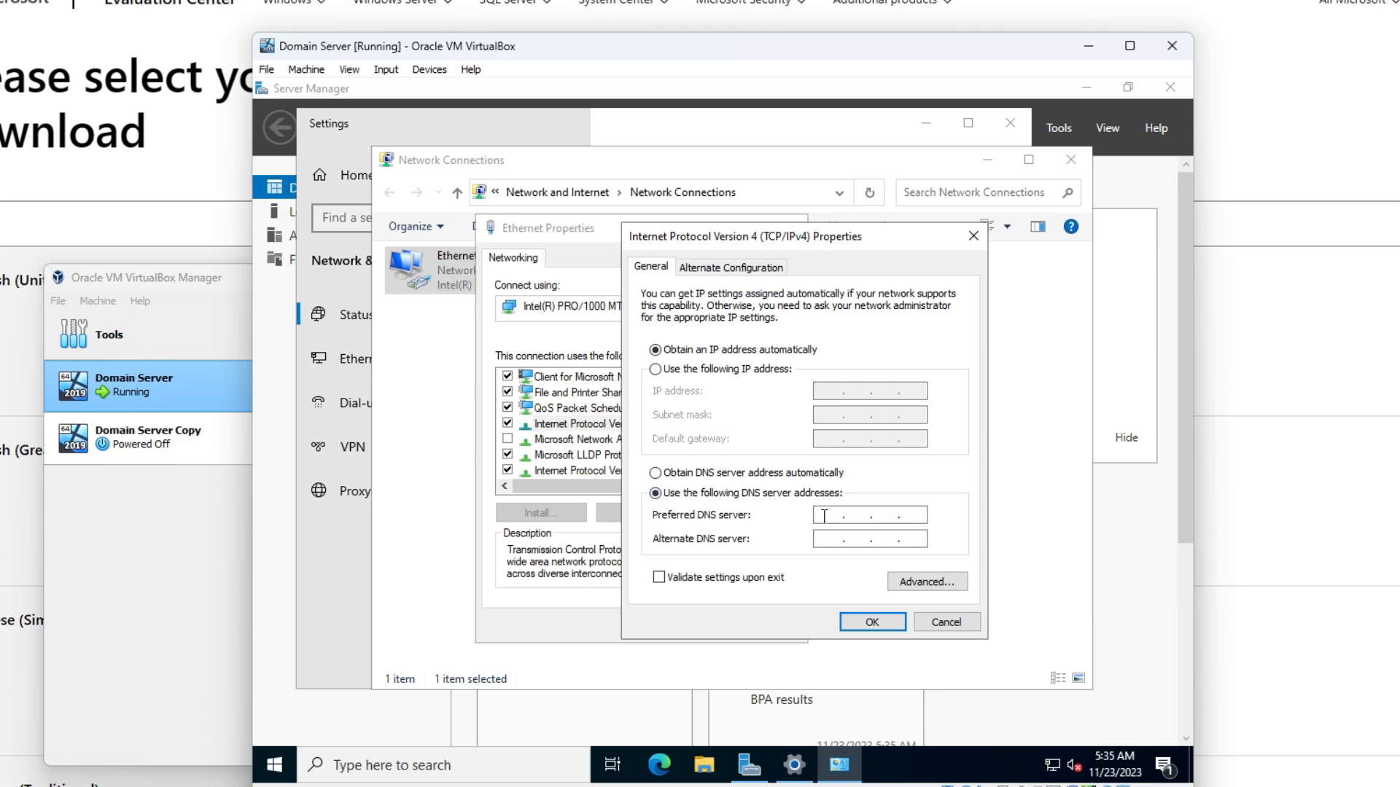
{"action": "type", "text": "127.0.0.1"}
{"action": "left_click", "coordinate": [872, 624]}
{"action": "left_click", "coordinate": [692, 626]}
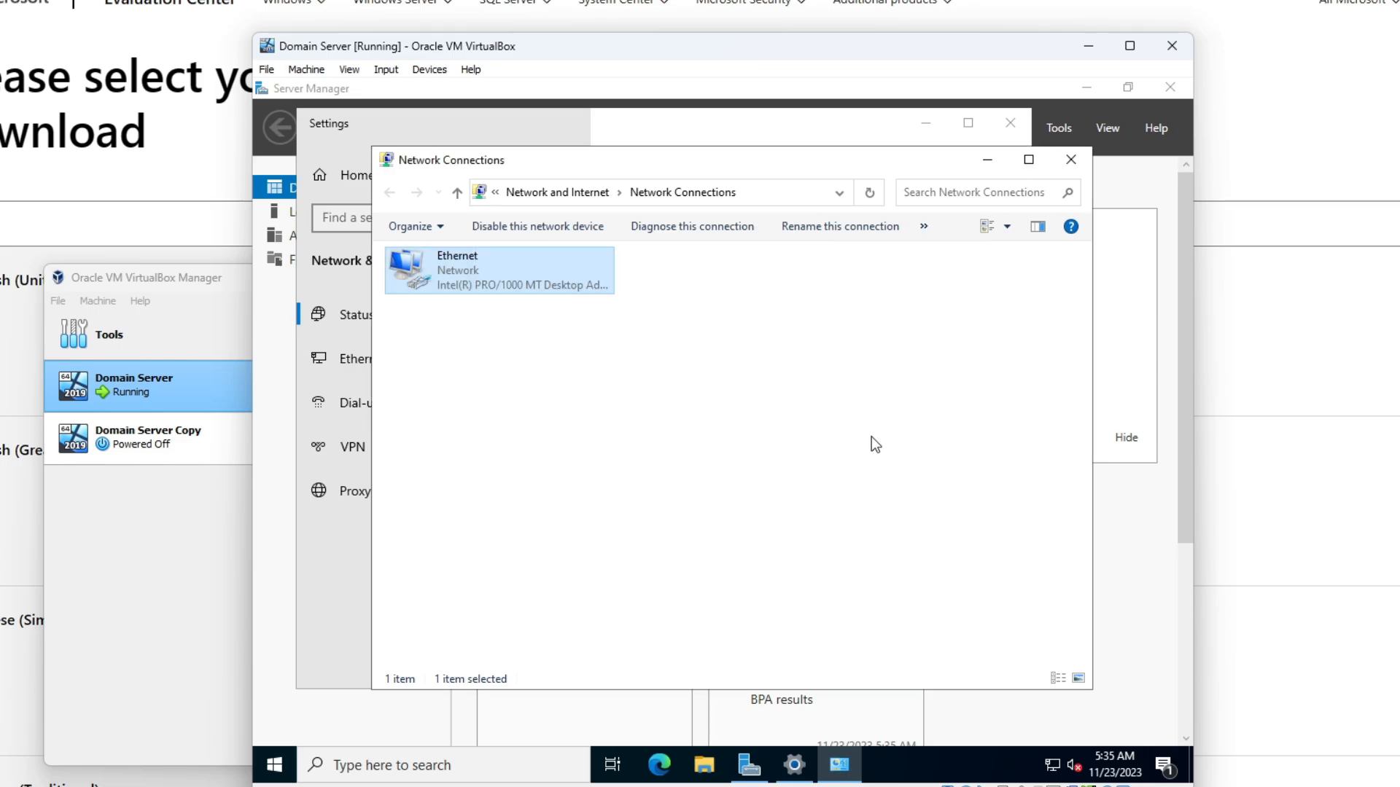
- Close the network windows and start Add Roles and Features, advancing to Server Roles
{"action": "left_click", "coordinate": [1071, 160]}
{"action": "left_click", "coordinate": [1009, 122]}
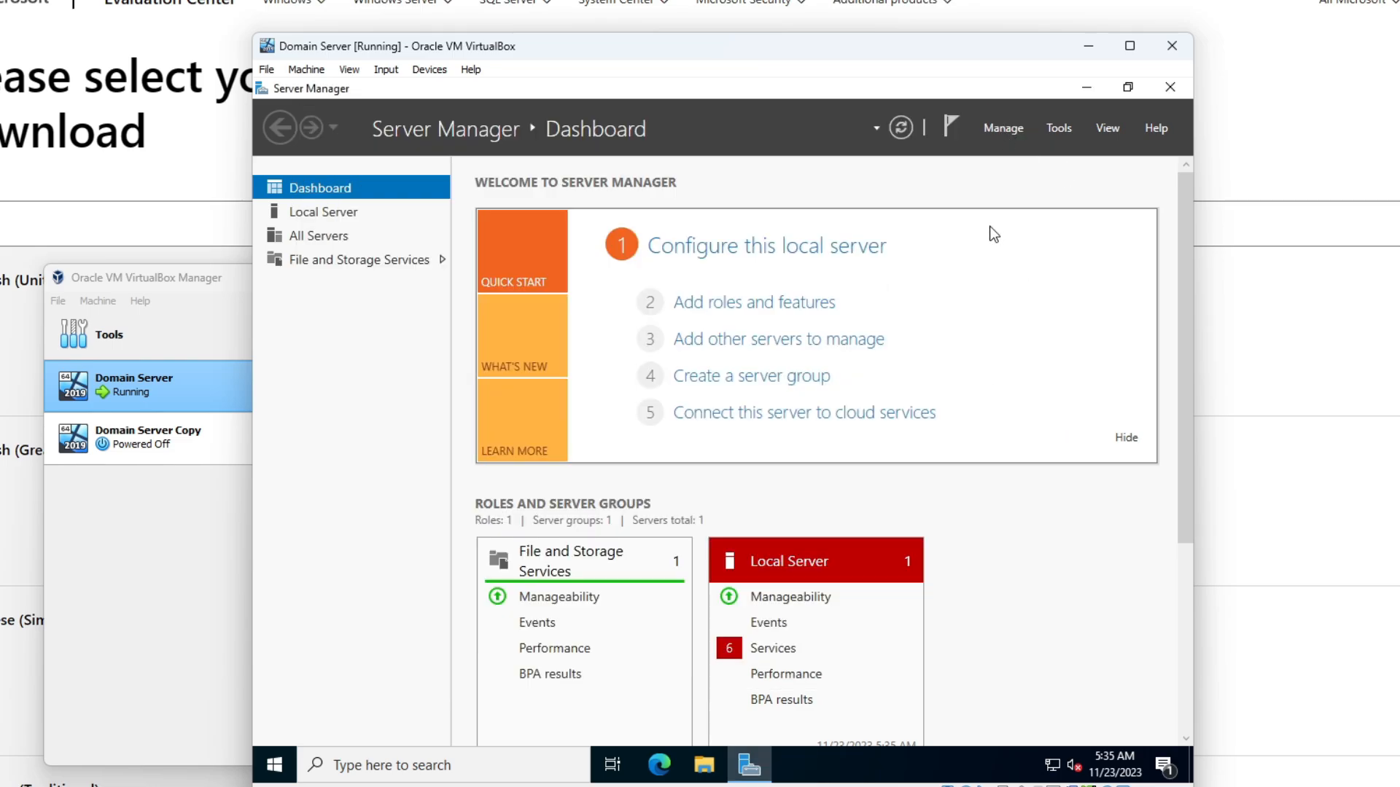
{"action": "left_click", "coordinate": [1006, 130]}
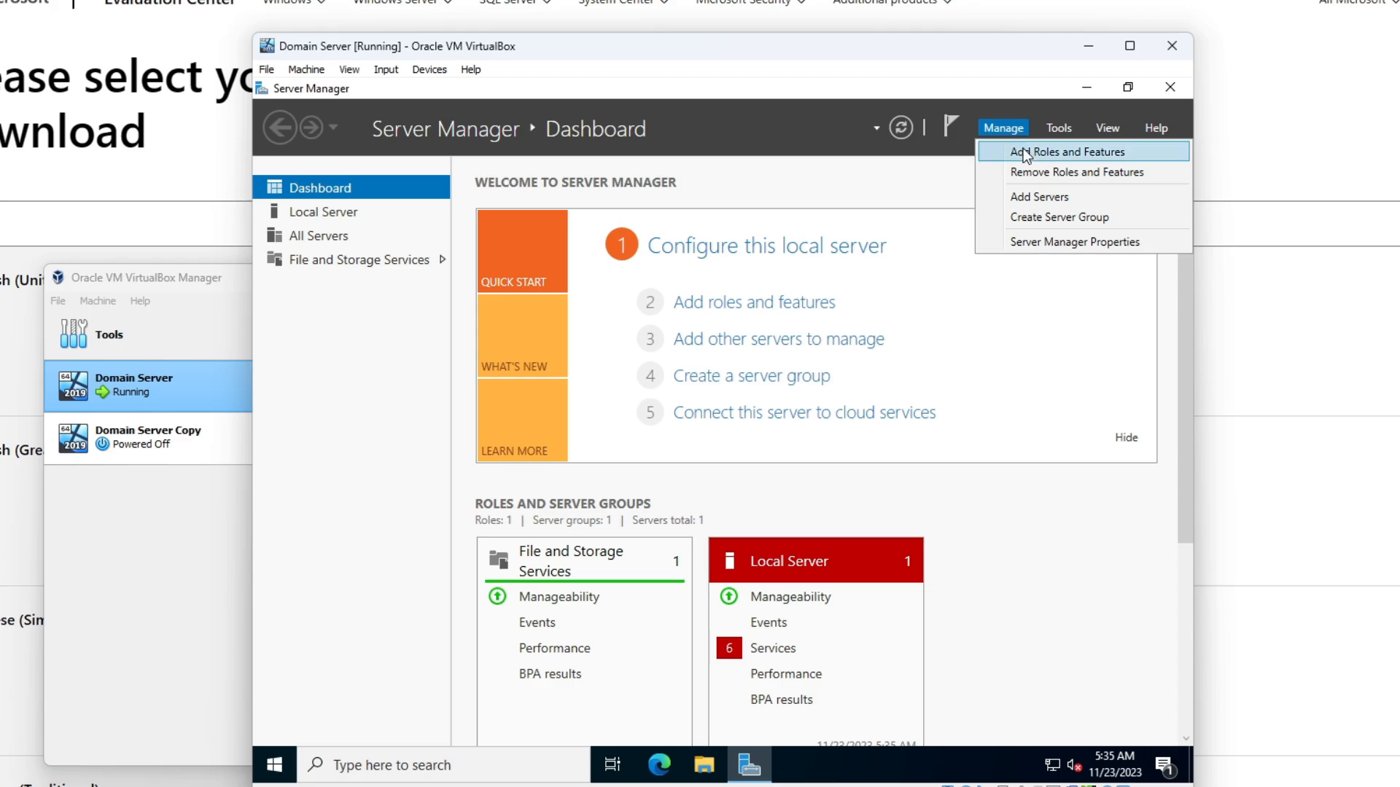
{"action": "left_click", "coordinate": [1028, 155]}
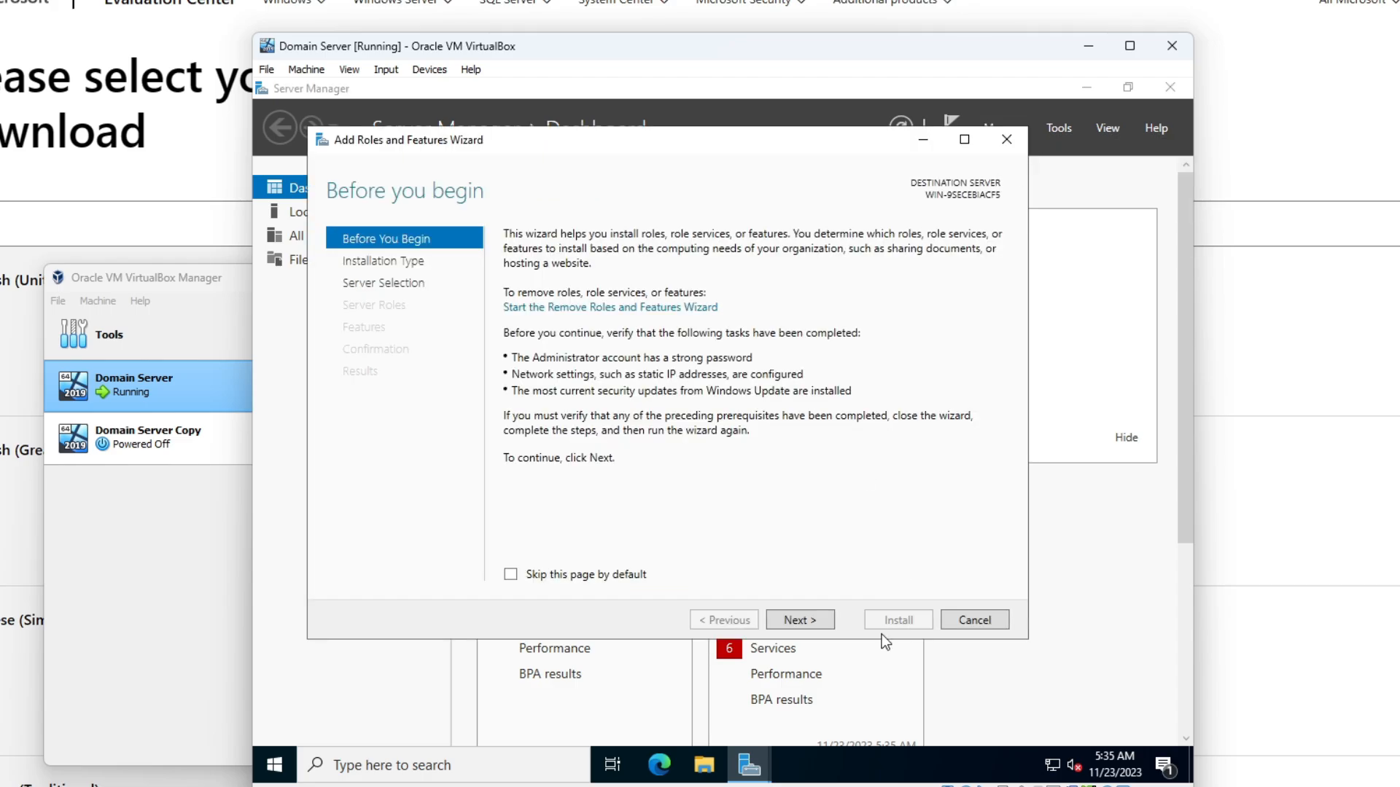
{"action": "left_click", "coordinate": [794, 622]}
{"action": "left_click", "coordinate": [794, 621]}
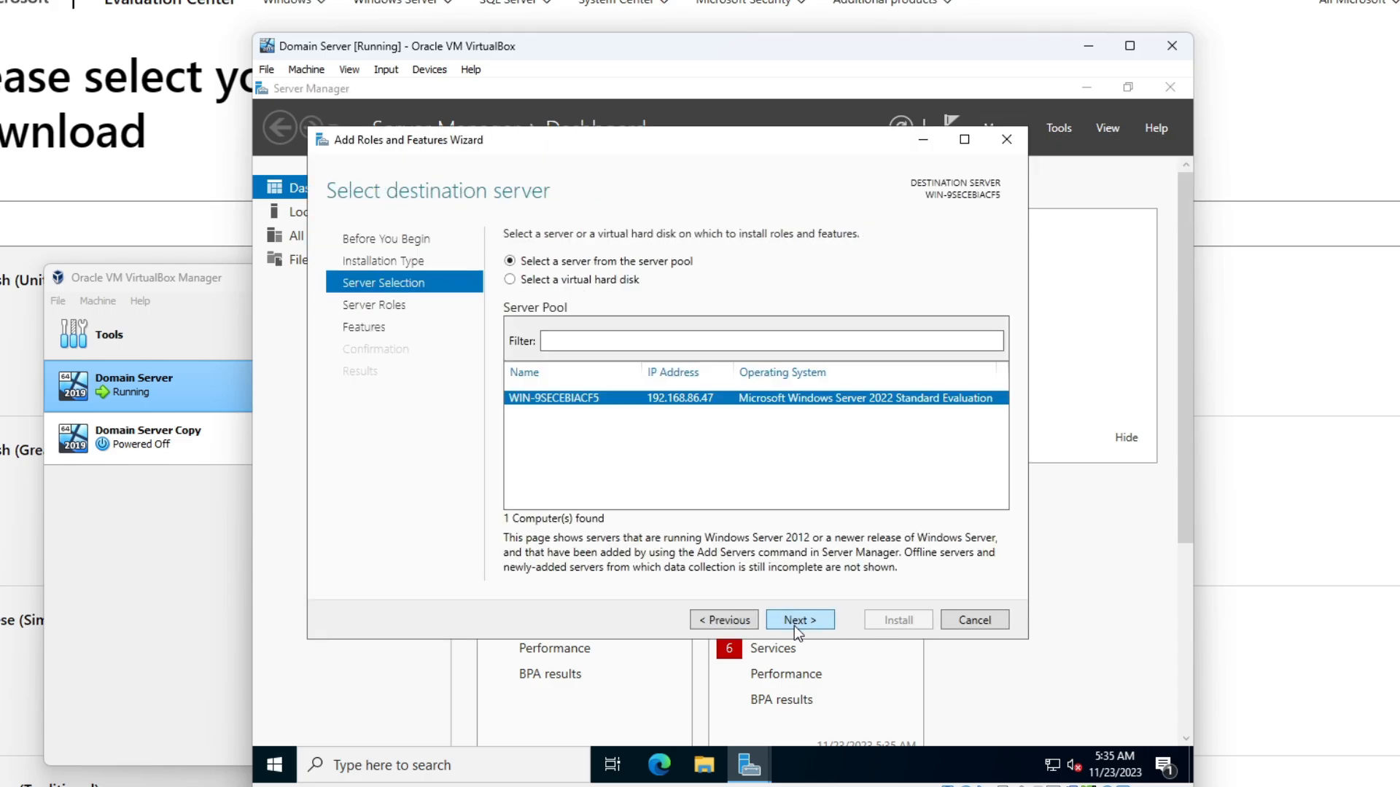
{"action": "left_click", "coordinate": [797, 623]}
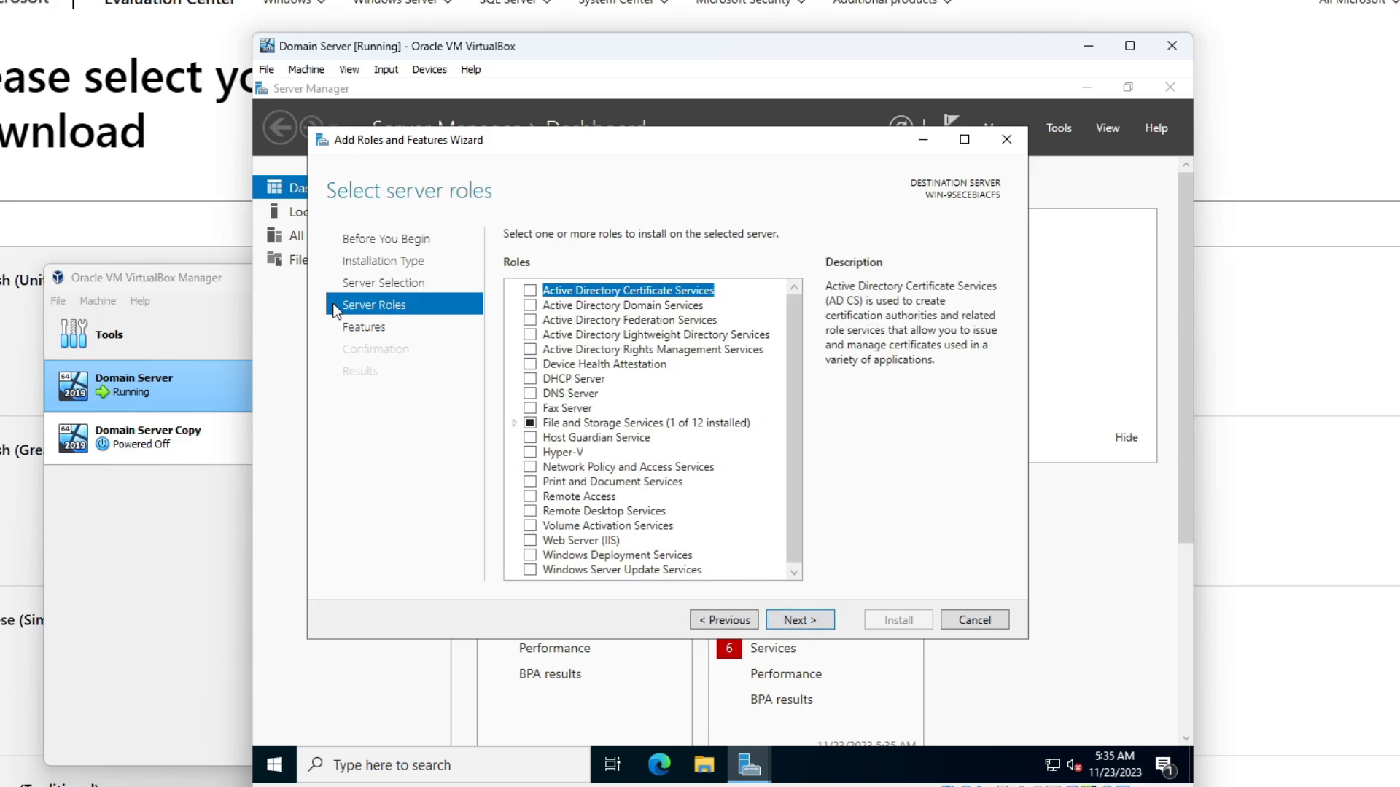
- Install Active Directory Domain Services with its management features, then check the notifications
{"action": "left_click", "coordinate": [530, 306]}
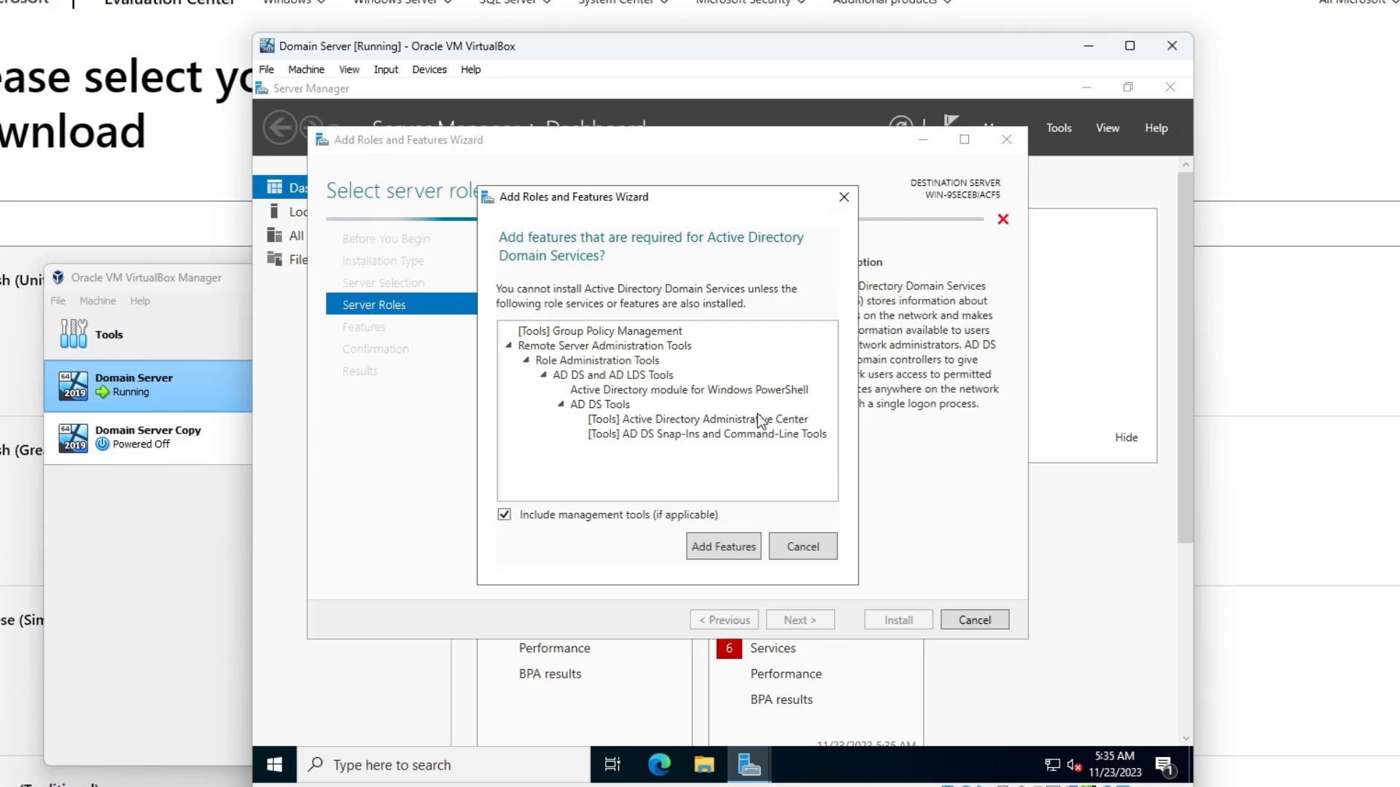
{"action": "left_click", "coordinate": [720, 549]}
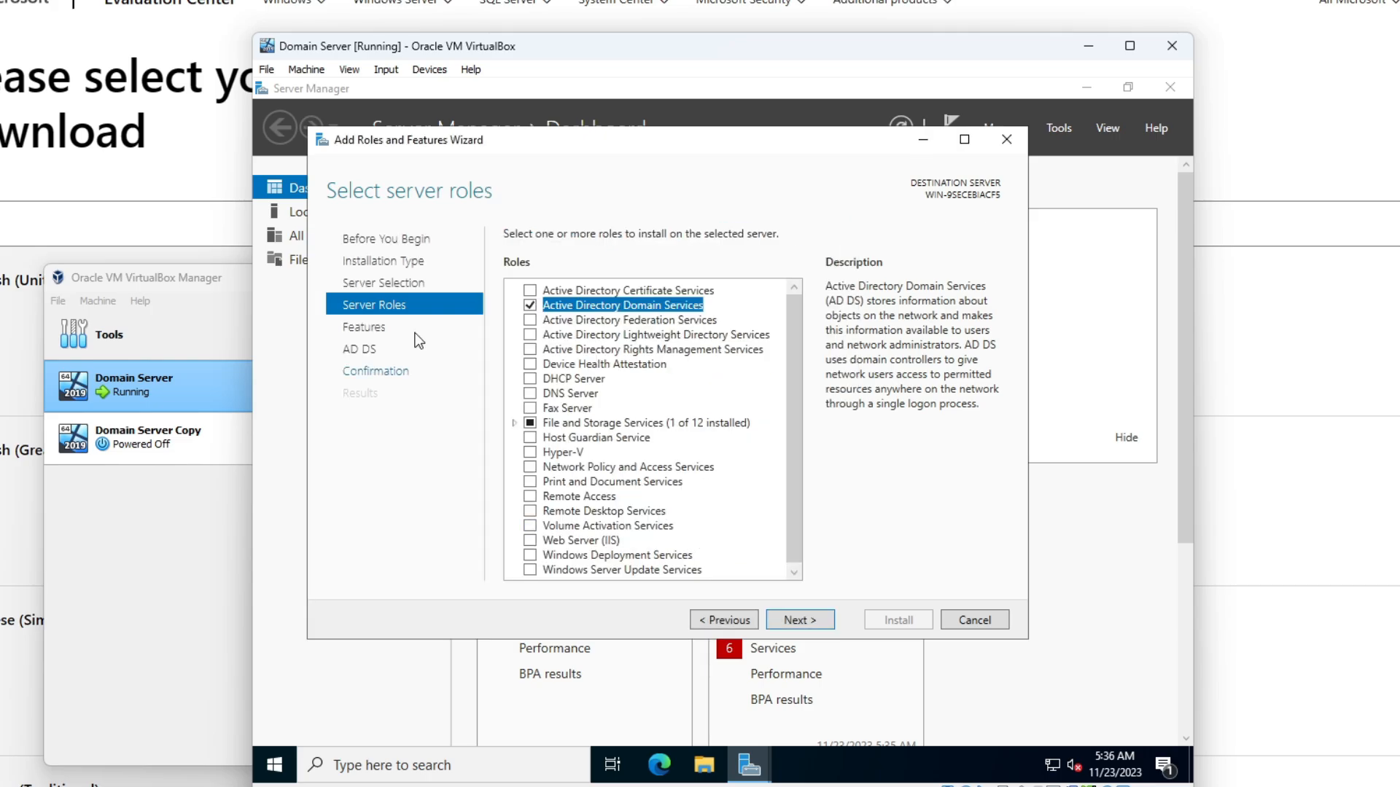
{"action": "left_click", "coordinate": [803, 618]}
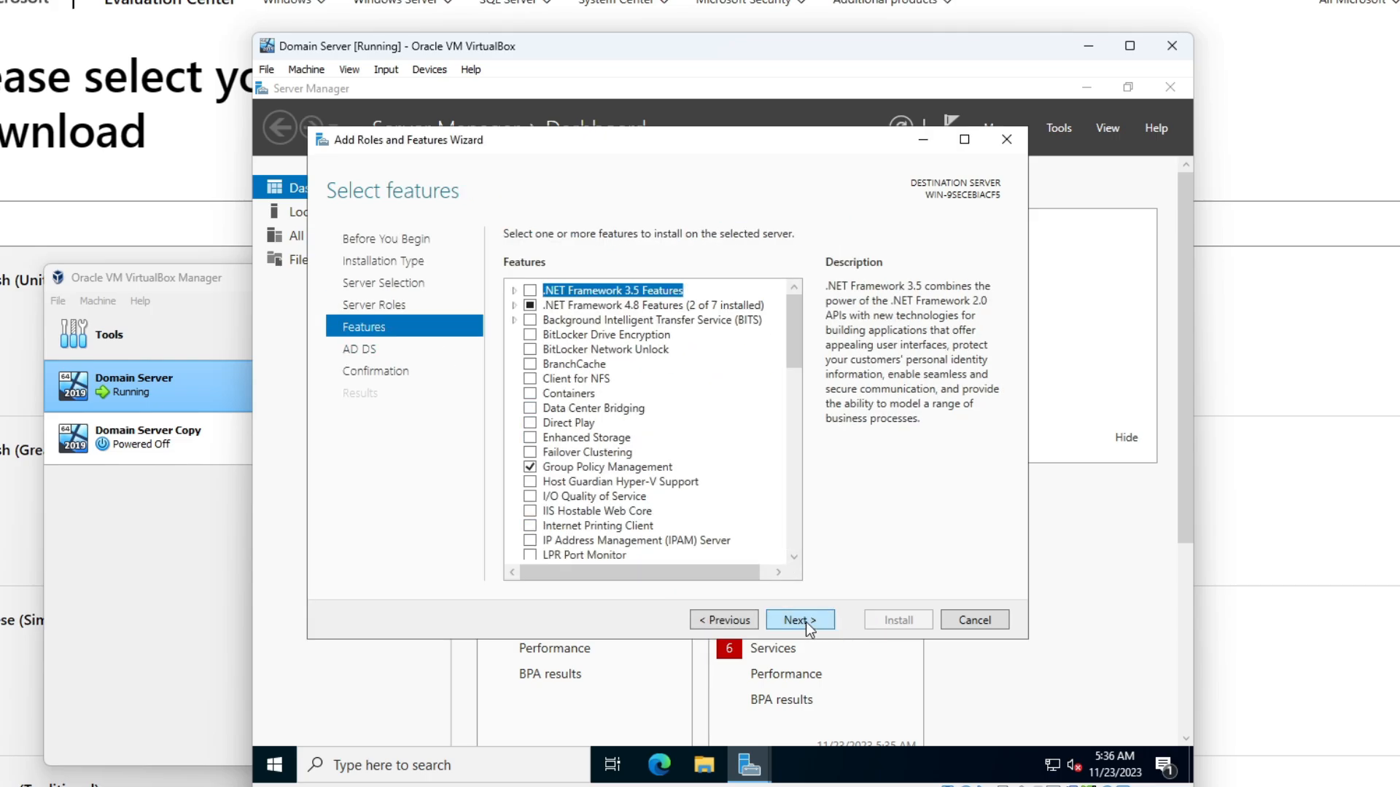
{"action": "left_click", "coordinate": [806, 623]}
{"action": "left_click", "coordinate": [806, 623]}
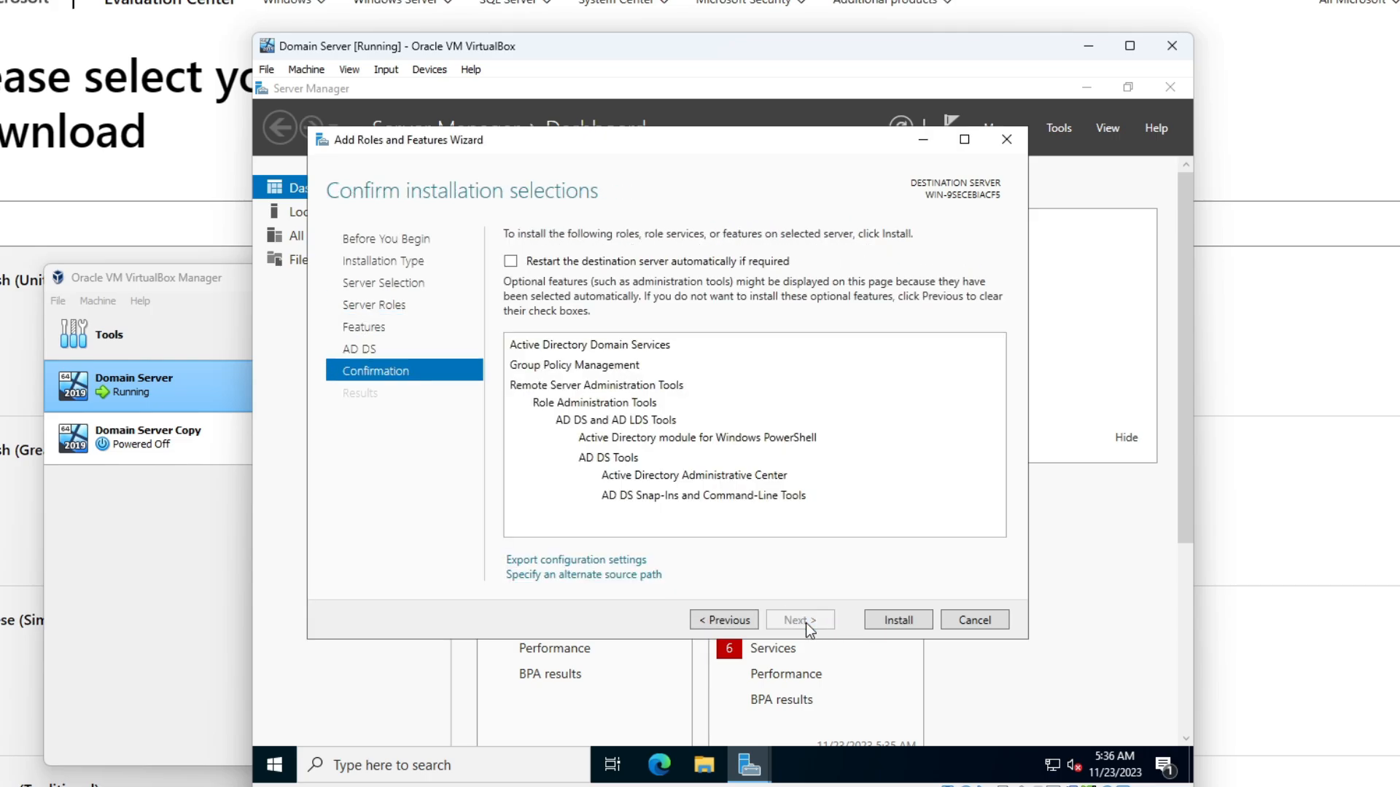
{"action": "left_click", "coordinate": [890, 619]}
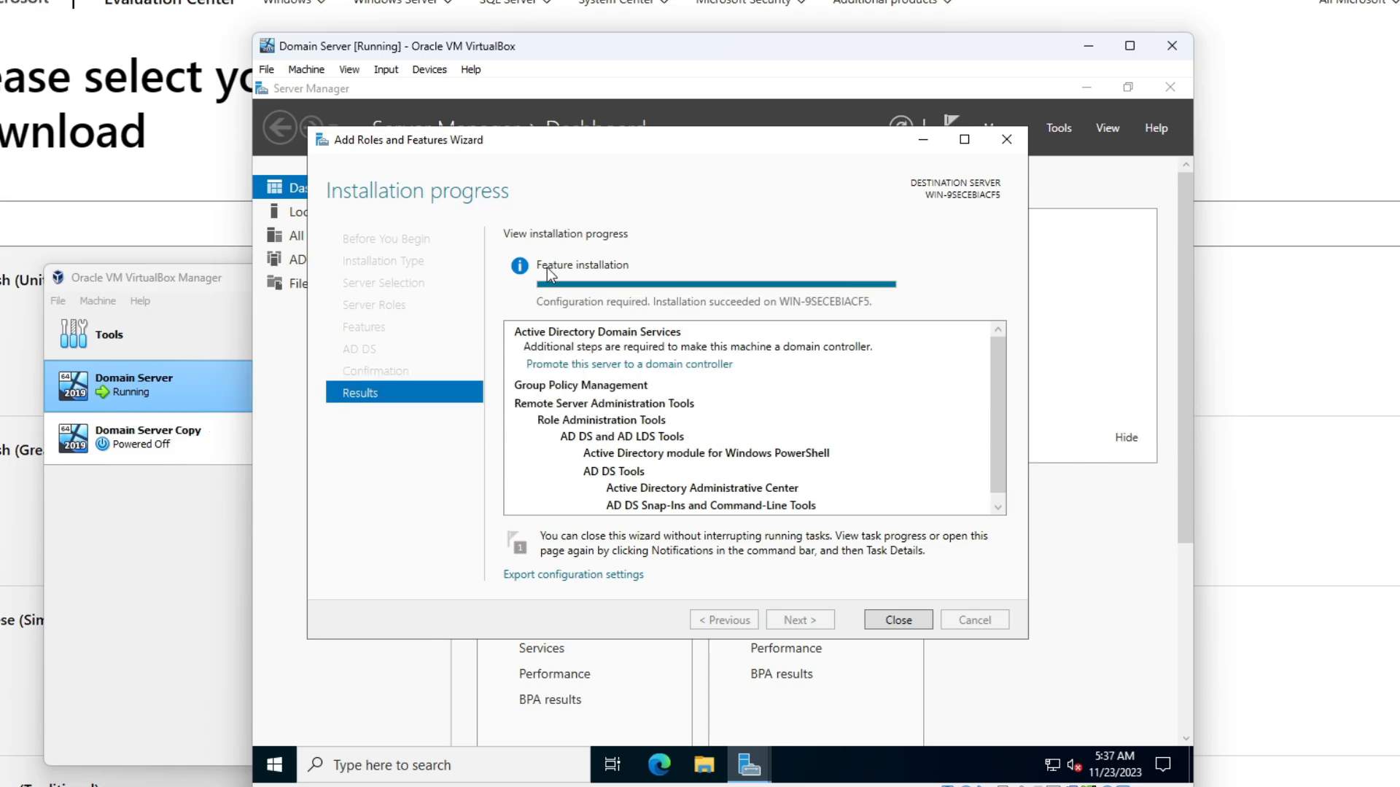
{"action": "left_click", "coordinate": [866, 621]}
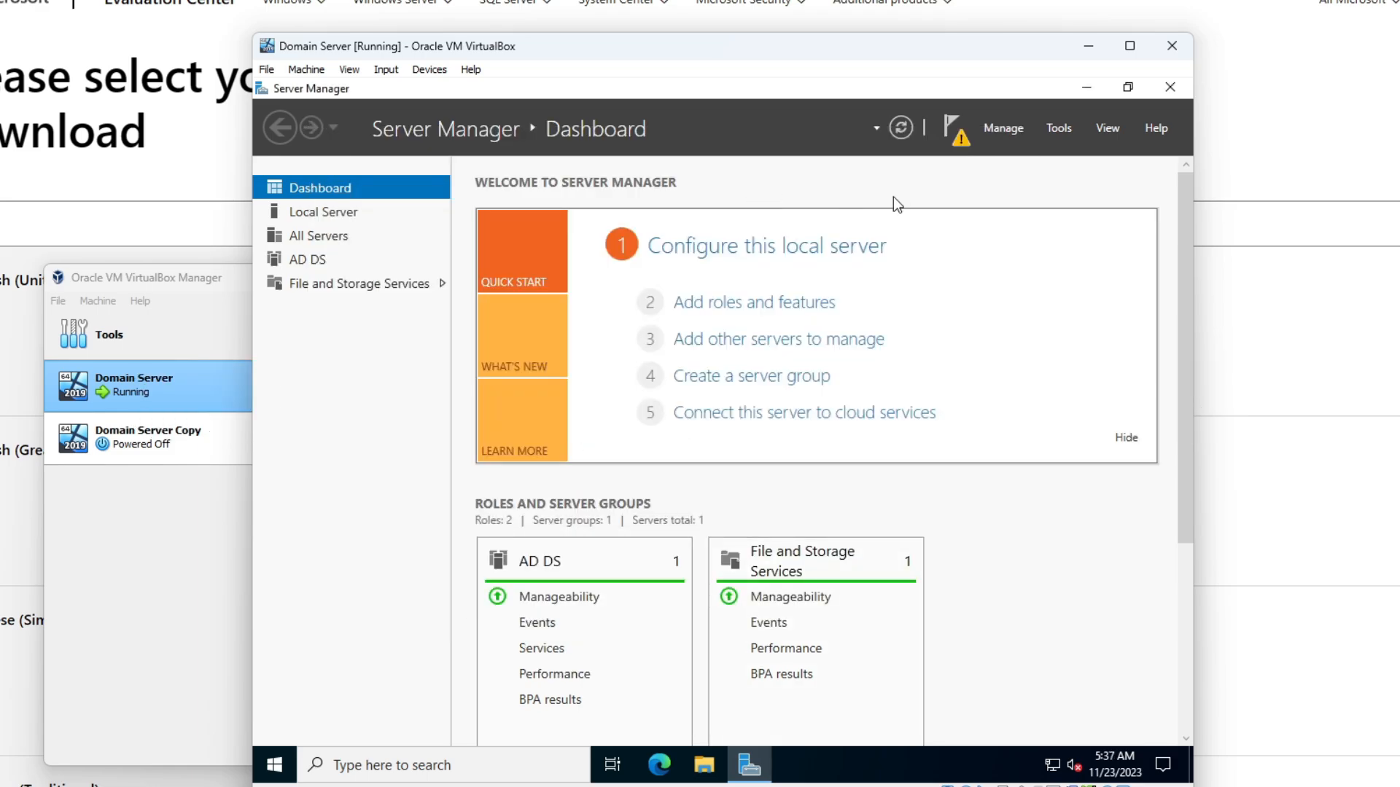
{"action": "left_click", "coordinate": [953, 133]}
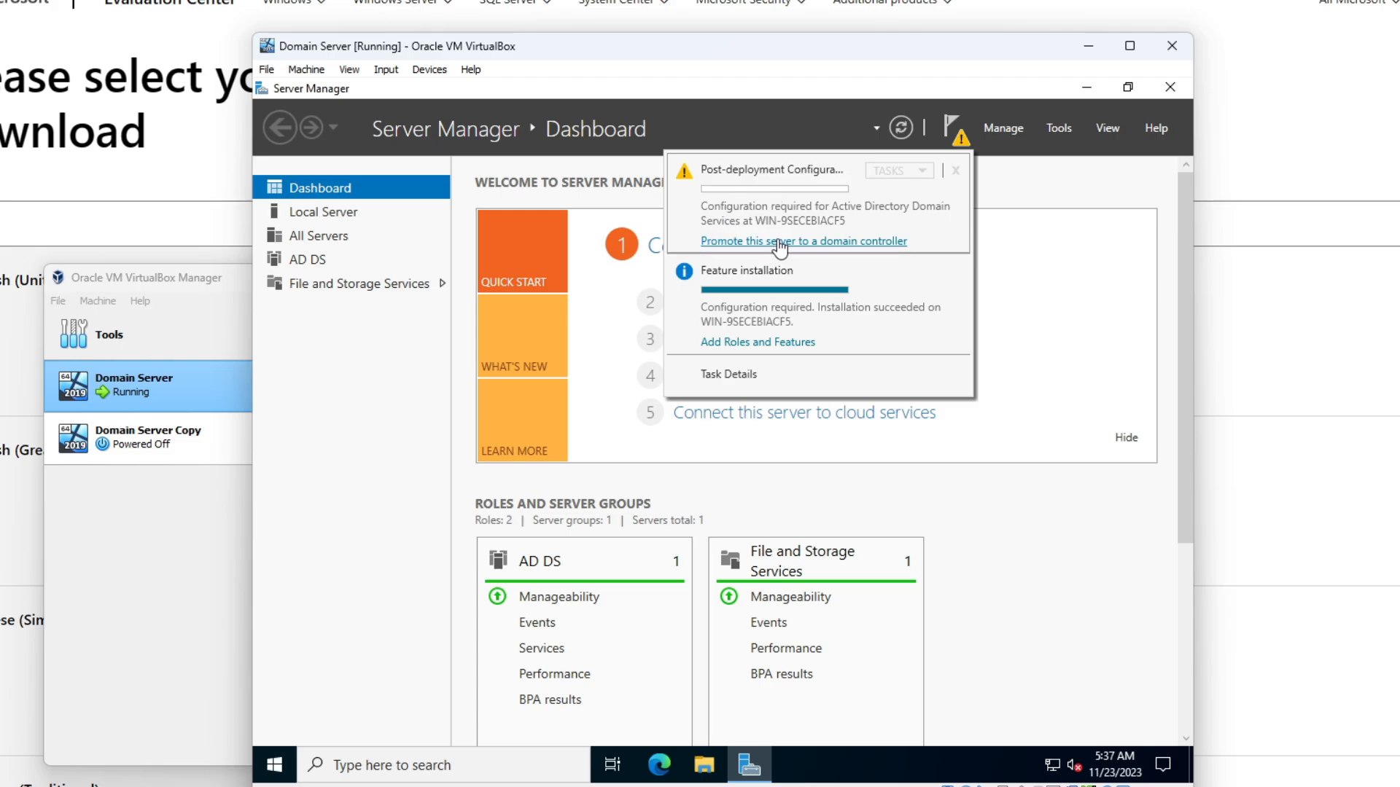
- Begin domain controller promotion, choose Add a new forest, and submit a first root domain name
{"action": "left_click", "coordinate": [809, 246]}
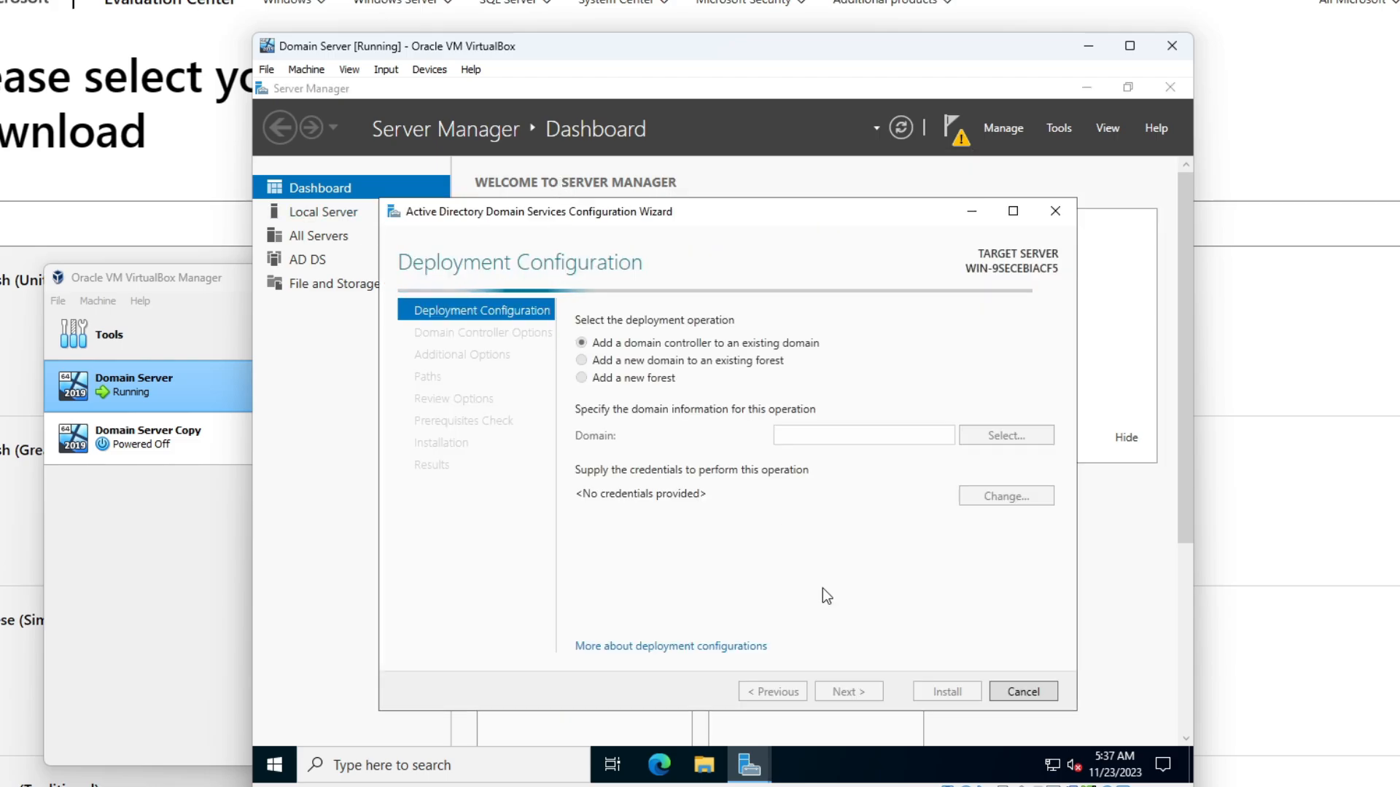
{"action": "left_click", "coordinate": [581, 377]}
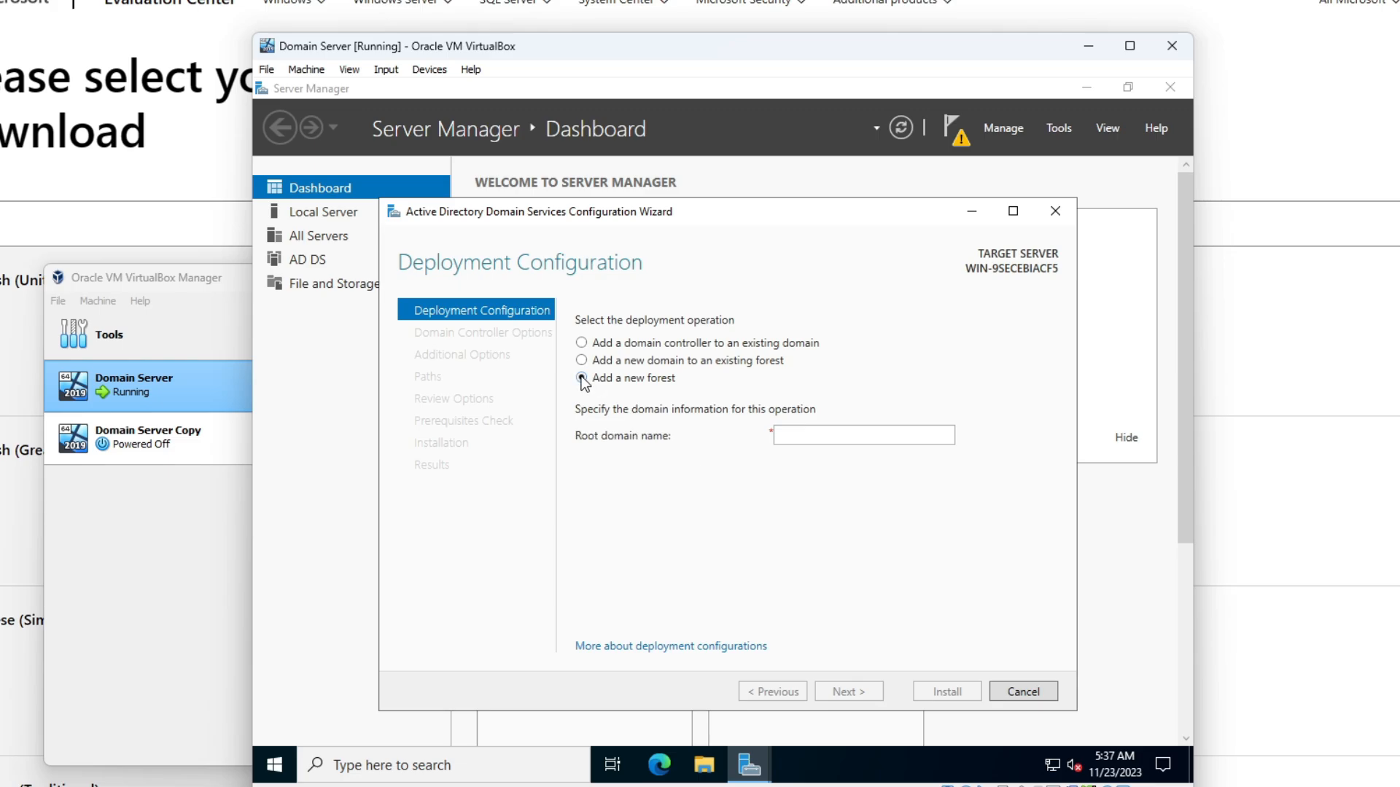
{"action": "left_click", "coordinate": [937, 440]}
{"action": "type", "text": "icheatonwomen247"}
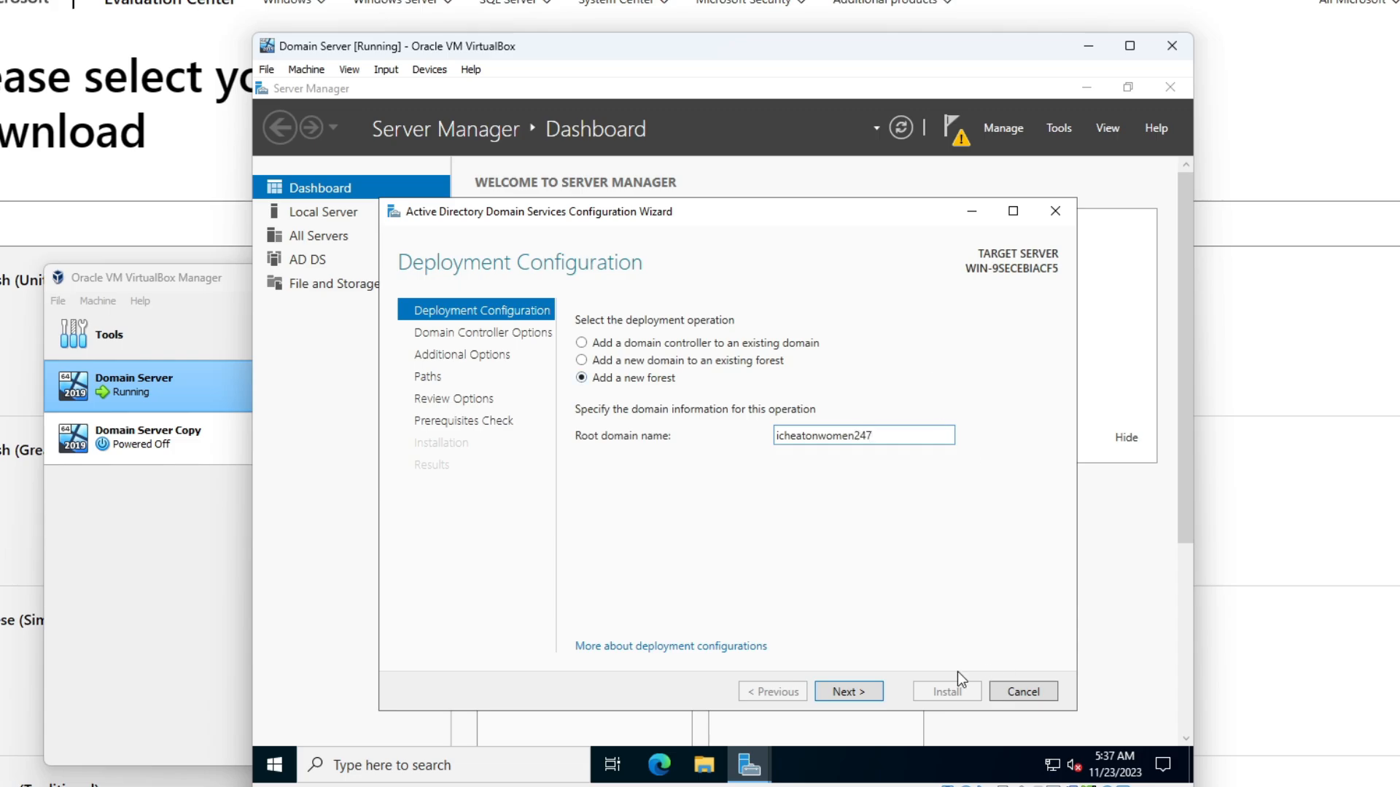
{"action": "left_click", "coordinate": [873, 694]}
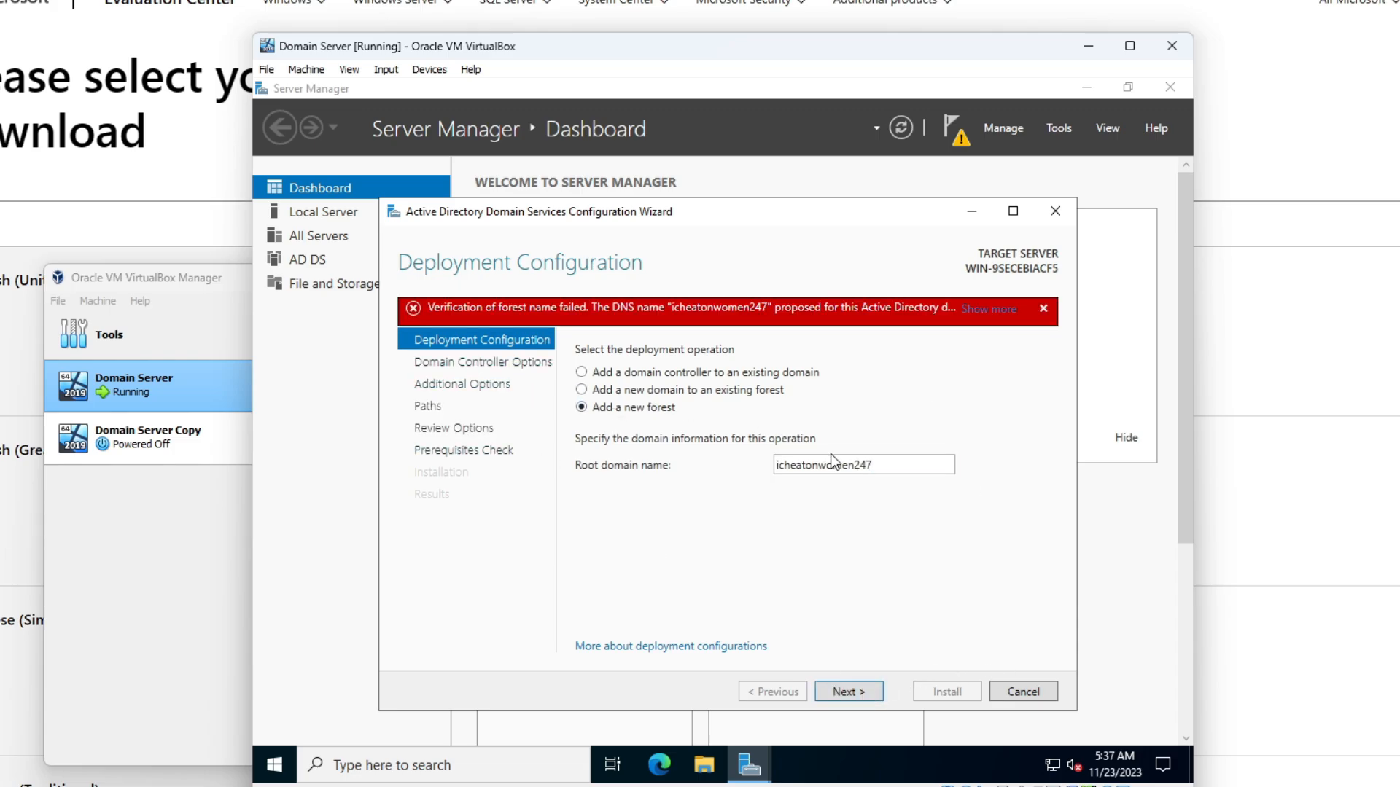
- Replace the rejected root domain name with alvinthechipmunk.com and continue
{"action": "double_click", "coordinate": [932, 465]}
{"action": "left_click", "coordinate": [931, 465]}
{"action": "type", "text": ".com"}
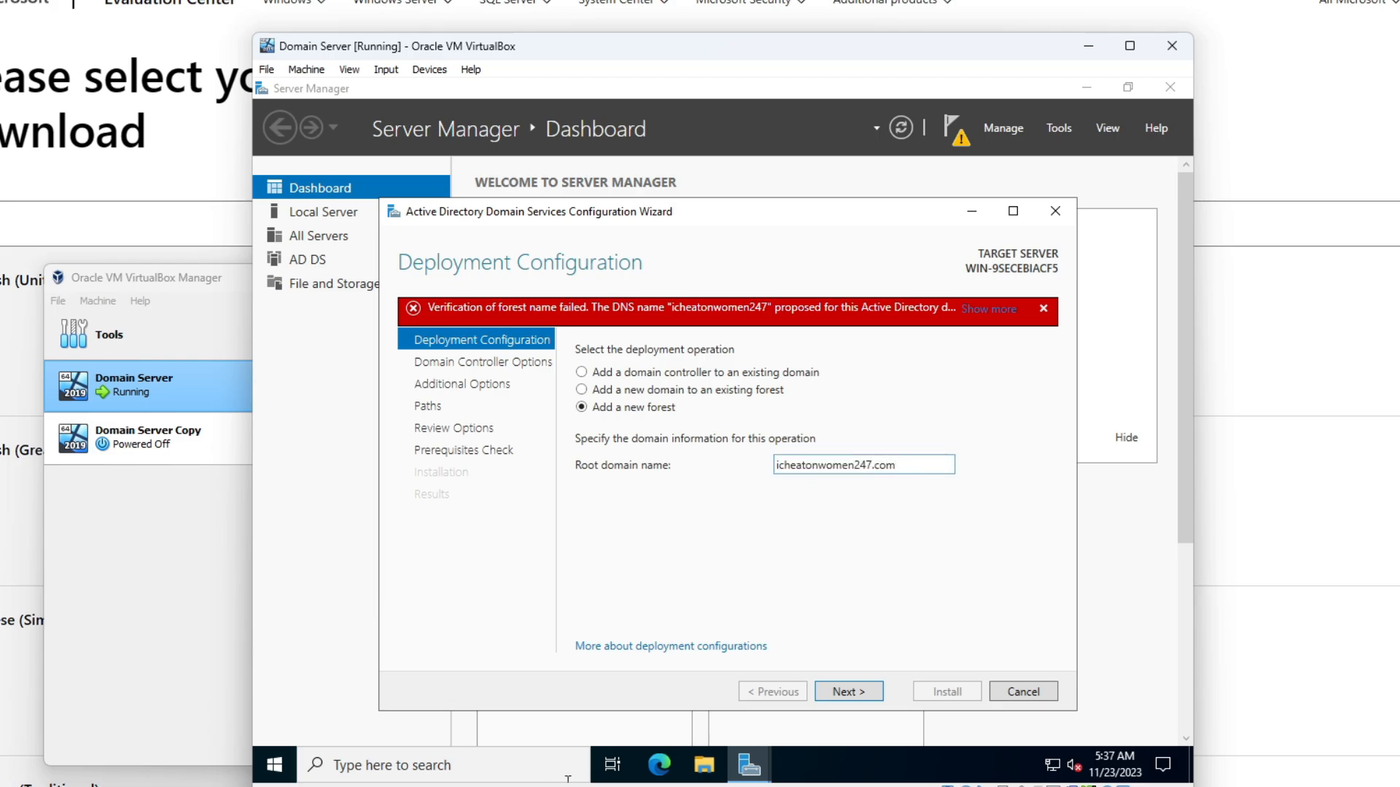
{"action": "key", "text": "ctrl+a"}
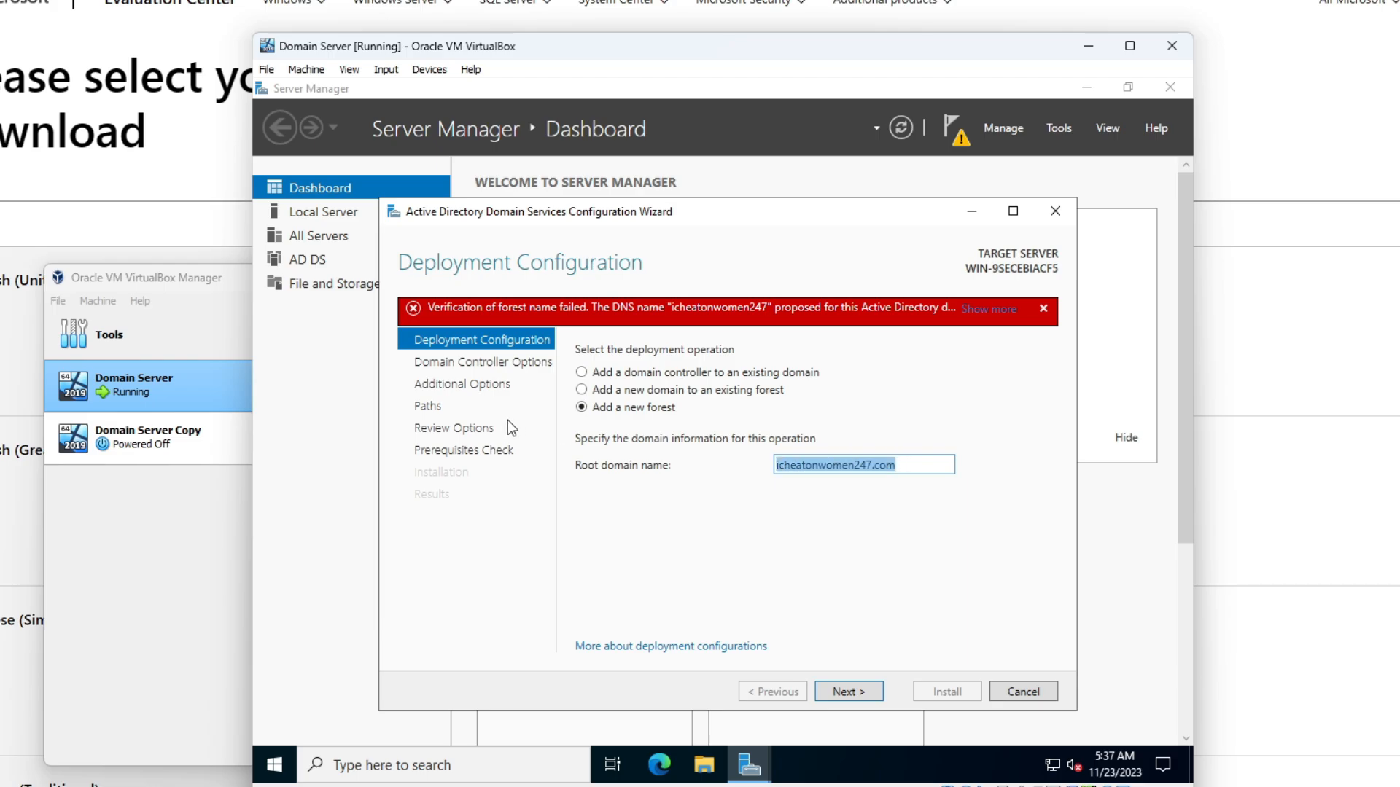
{"action": "key", "text": "BackSpace"}
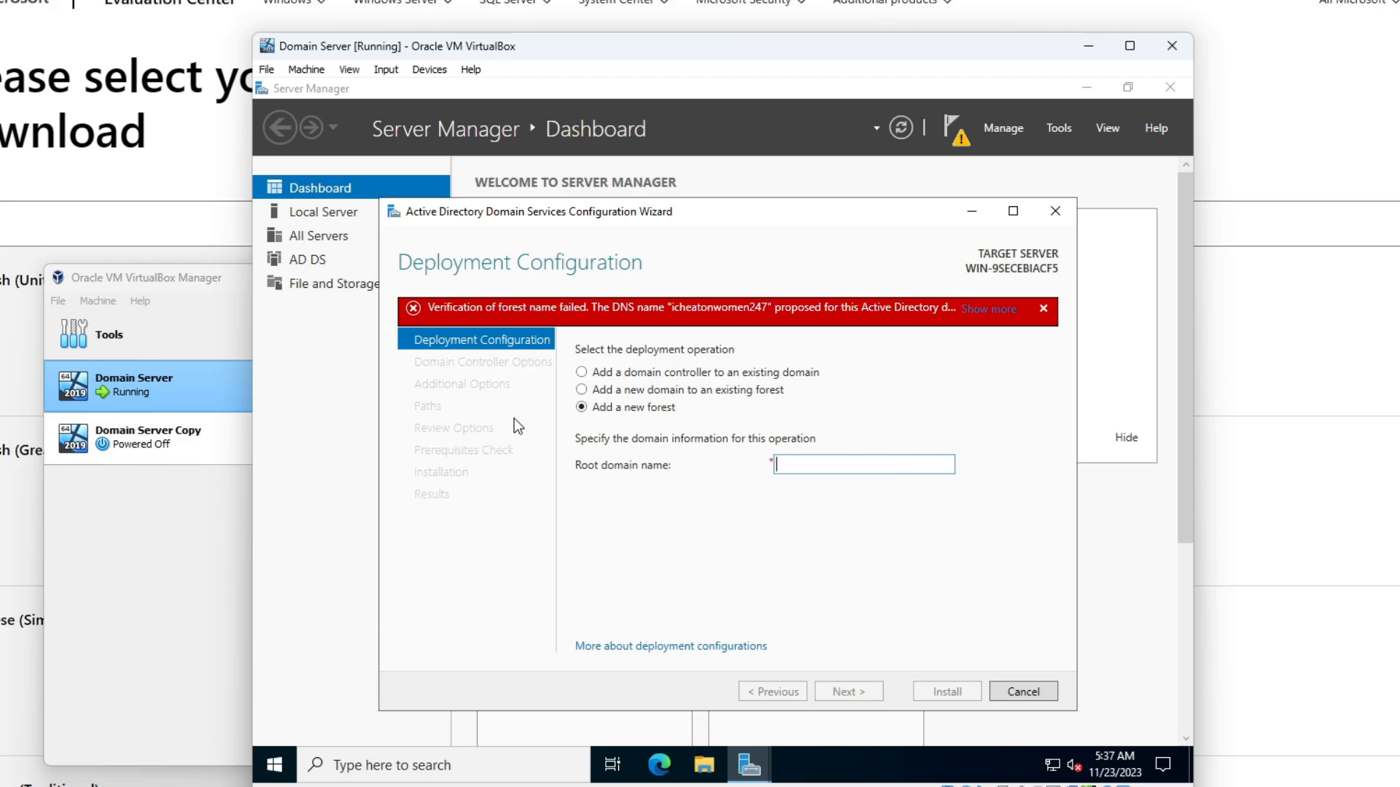
{"action": "type", "text": "alvinthechipmunk.com"}
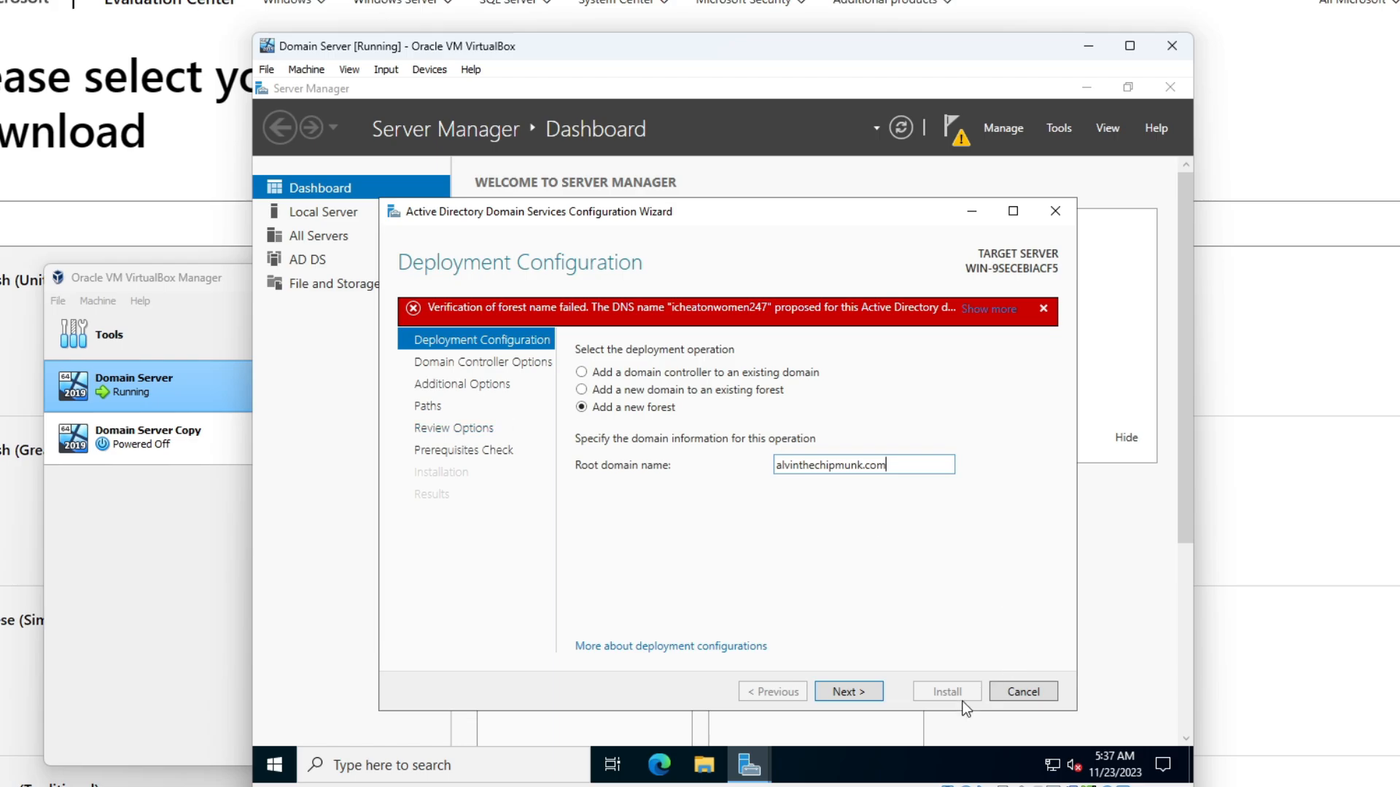
{"action": "left_click", "coordinate": [867, 693]}
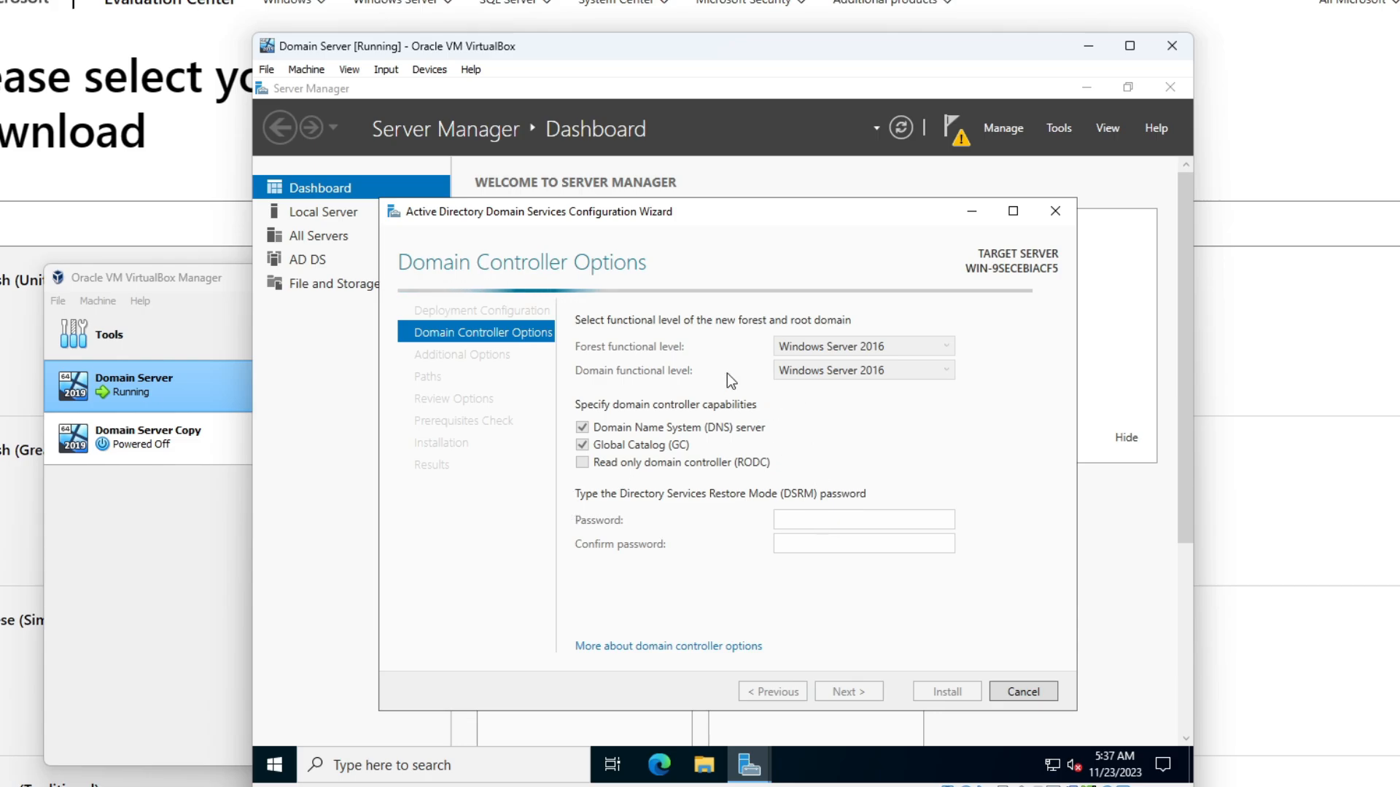
- Enter and confirm the Directory Services Restore Mode password
{"action": "left_click", "coordinate": [824, 515]}
{"action": "type", "text": "•••••"}
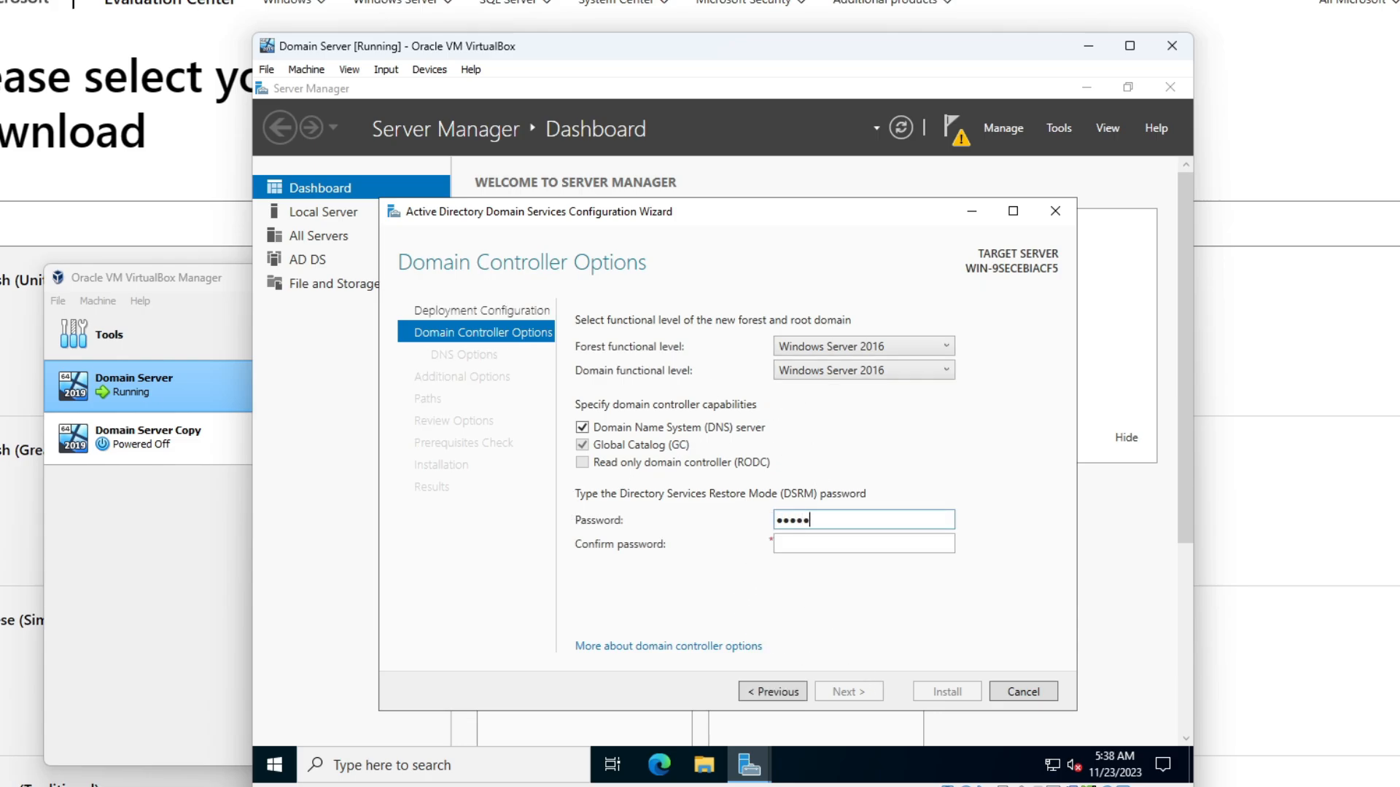
{"action": "type", "text": "•••"}
{"action": "key", "text": "BackSpace"}
{"action": "key", "text": "BackSpace"}
{"action": "key", "text": "BackSpace"}
{"action": "key", "text": "BackSpace"}
{"action": "key", "text": "BackSpace"}
{"action": "key", "text": "BackSpace"}
{"action": "key", "text": "BackSpace"}
{"action": "type", "text": "•••••••"}
{"action": "left_click", "coordinate": [891, 541]}
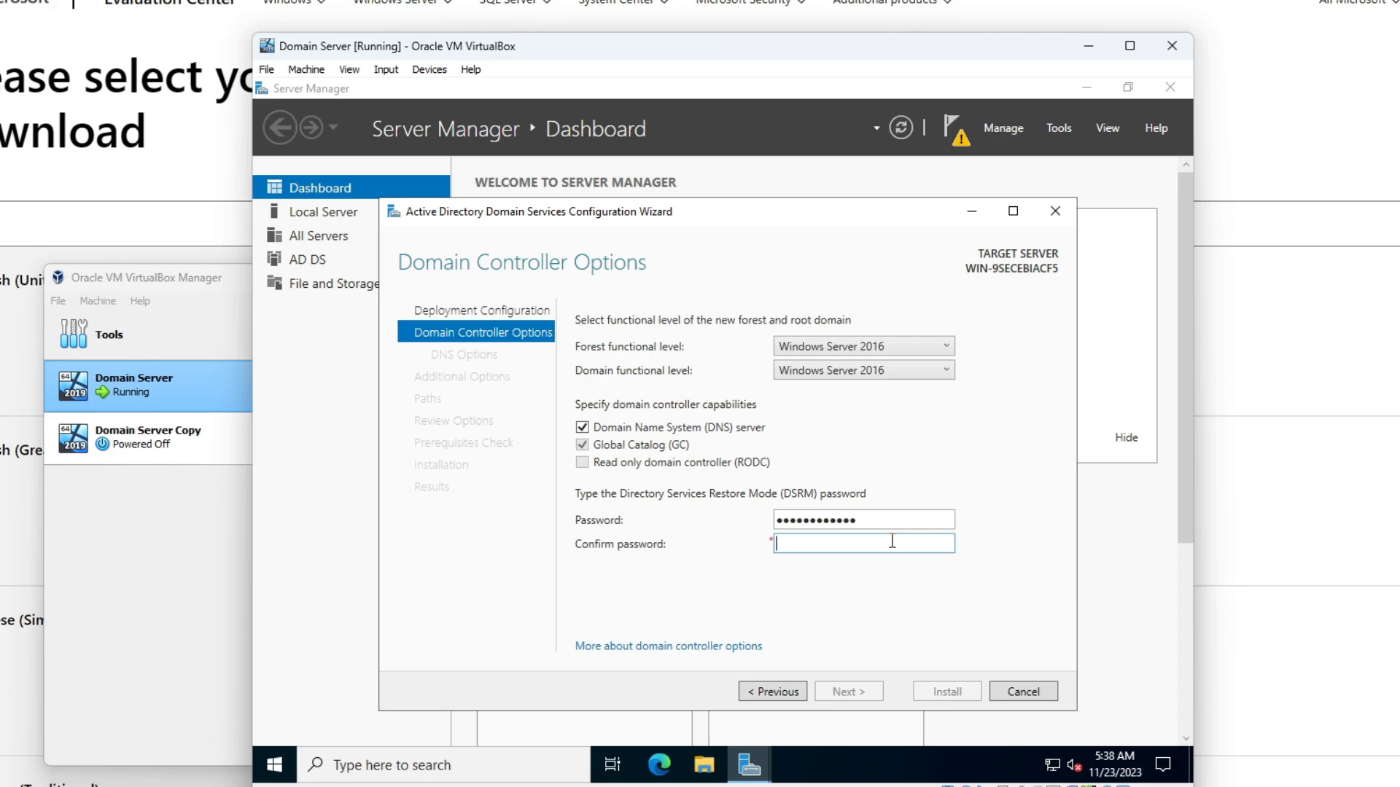
{"action": "type", "text": "•••••"}
{"action": "key", "text": "BackSpace"}
{"action": "key", "text": "BackSpace"}
{"action": "key", "text": "BackSpace"}
{"action": "key", "text": "BackSpace"}
{"action": "key", "text": "BackSpace"}
{"action": "type", "text": "••••••••••••"}
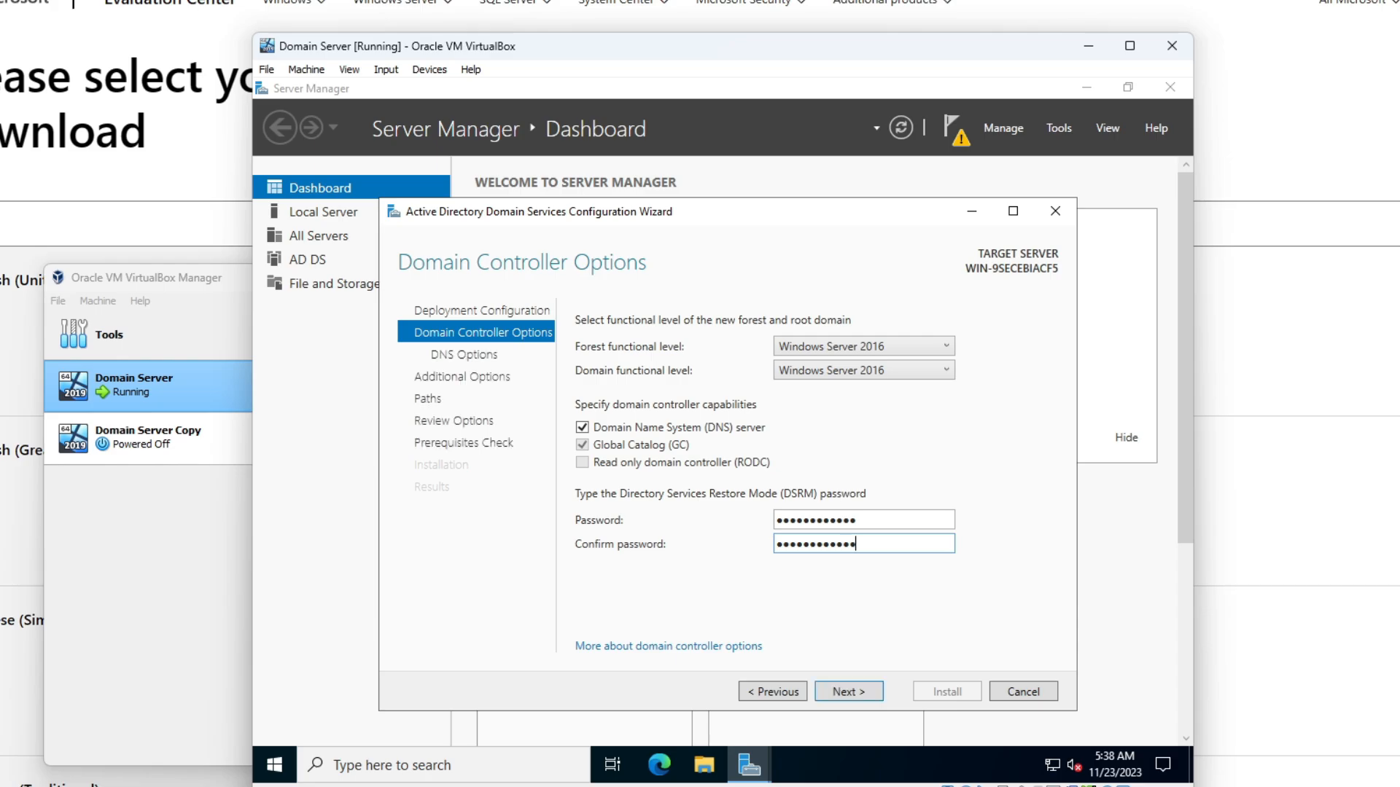
- Pass DNS Options and accept the NetBIOS domain name ALVINTHECHIPMUN
{"action": "left_click", "coordinate": [835, 692]}
{"action": "left_click", "coordinate": [832, 689]}
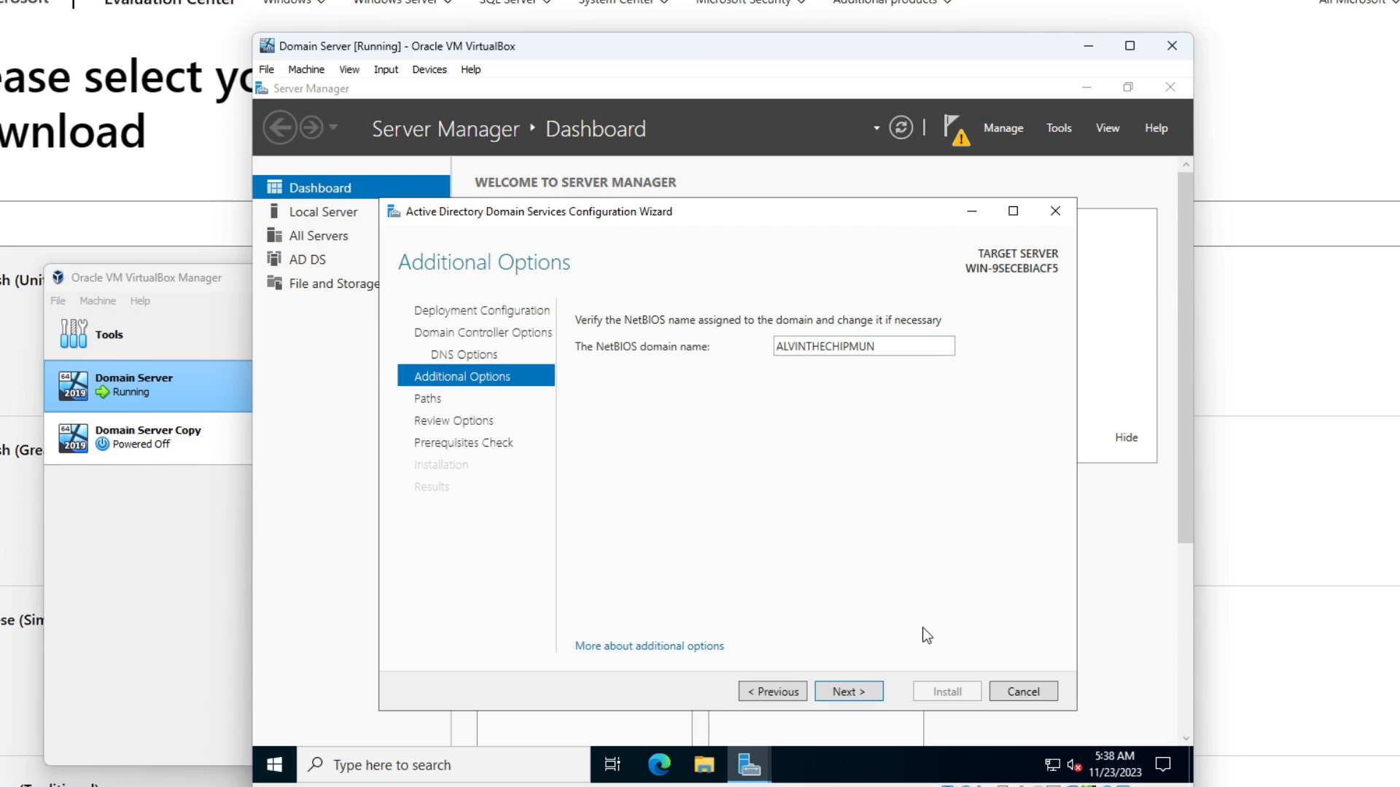
{"action": "left_click", "coordinate": [831, 693]}
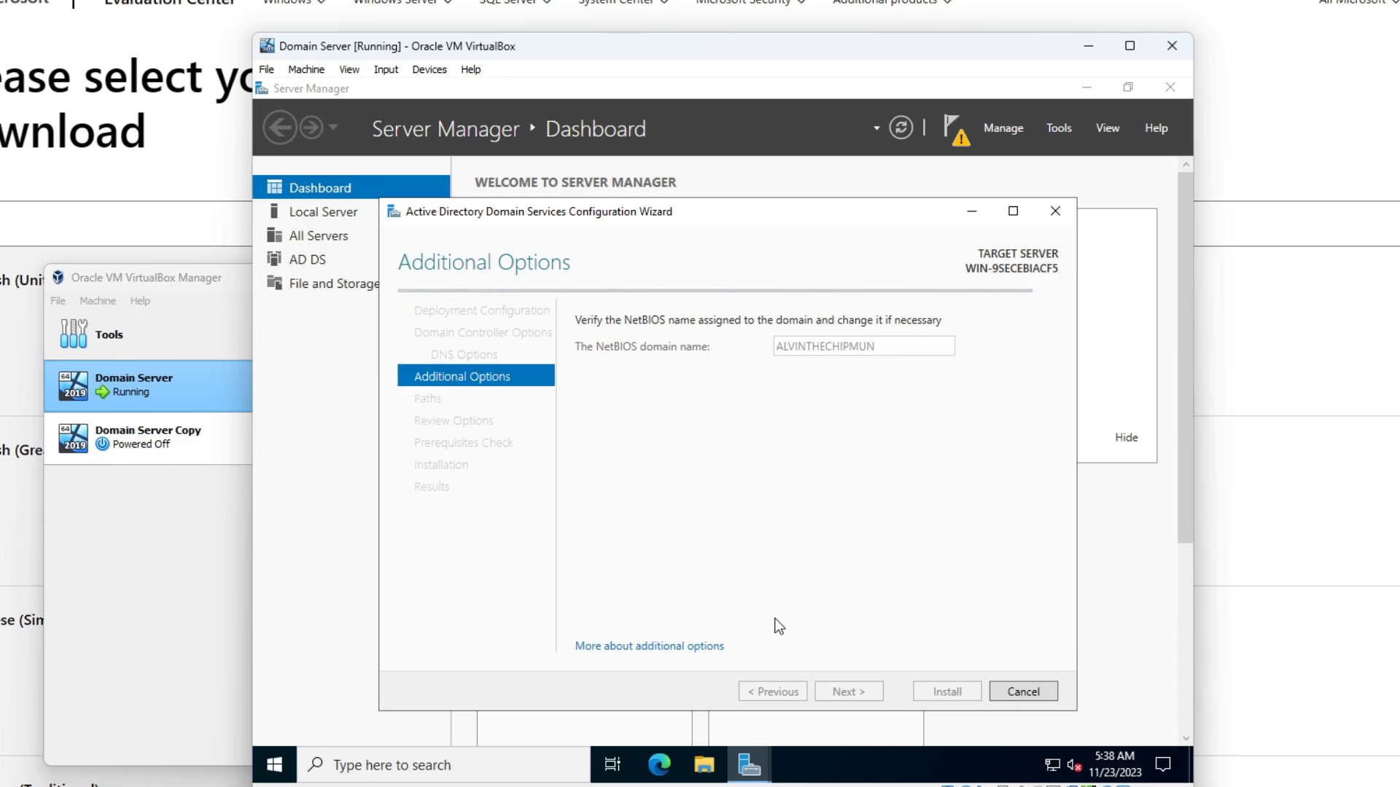
- Pass Paths and Review Options, confirm the prerequisite checks, and install the domain controller
{"action": "left_click", "coordinate": [844, 691]}
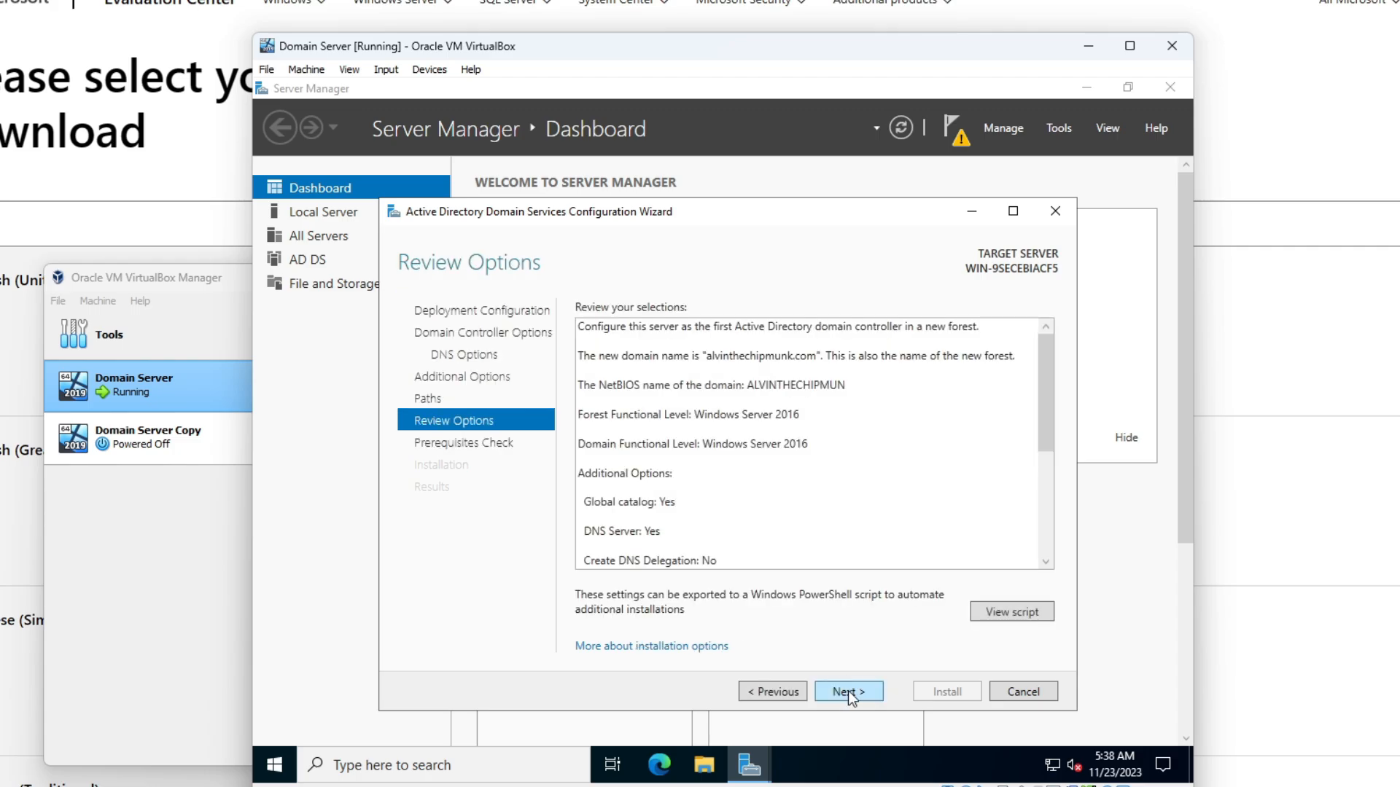
{"action": "left_click", "coordinate": [847, 692]}
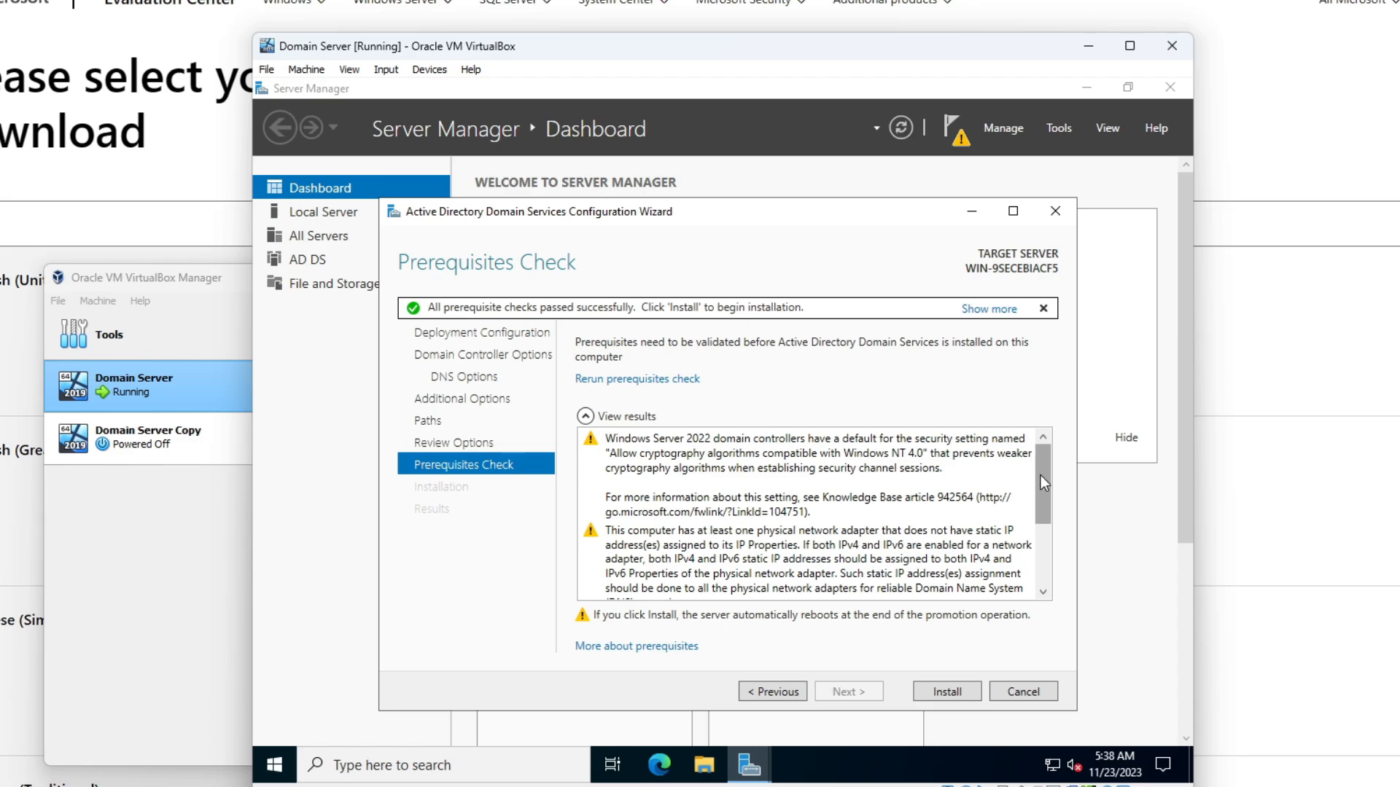
{"action": "scroll", "coordinate": [1040, 475], "scroll_direction": "down", "scroll_amount": 1}
{"action": "left_click_drag", "start_coordinate": [1051, 554], "coordinate": [984, 313]}
{"action": "left_click", "coordinate": [951, 694]}
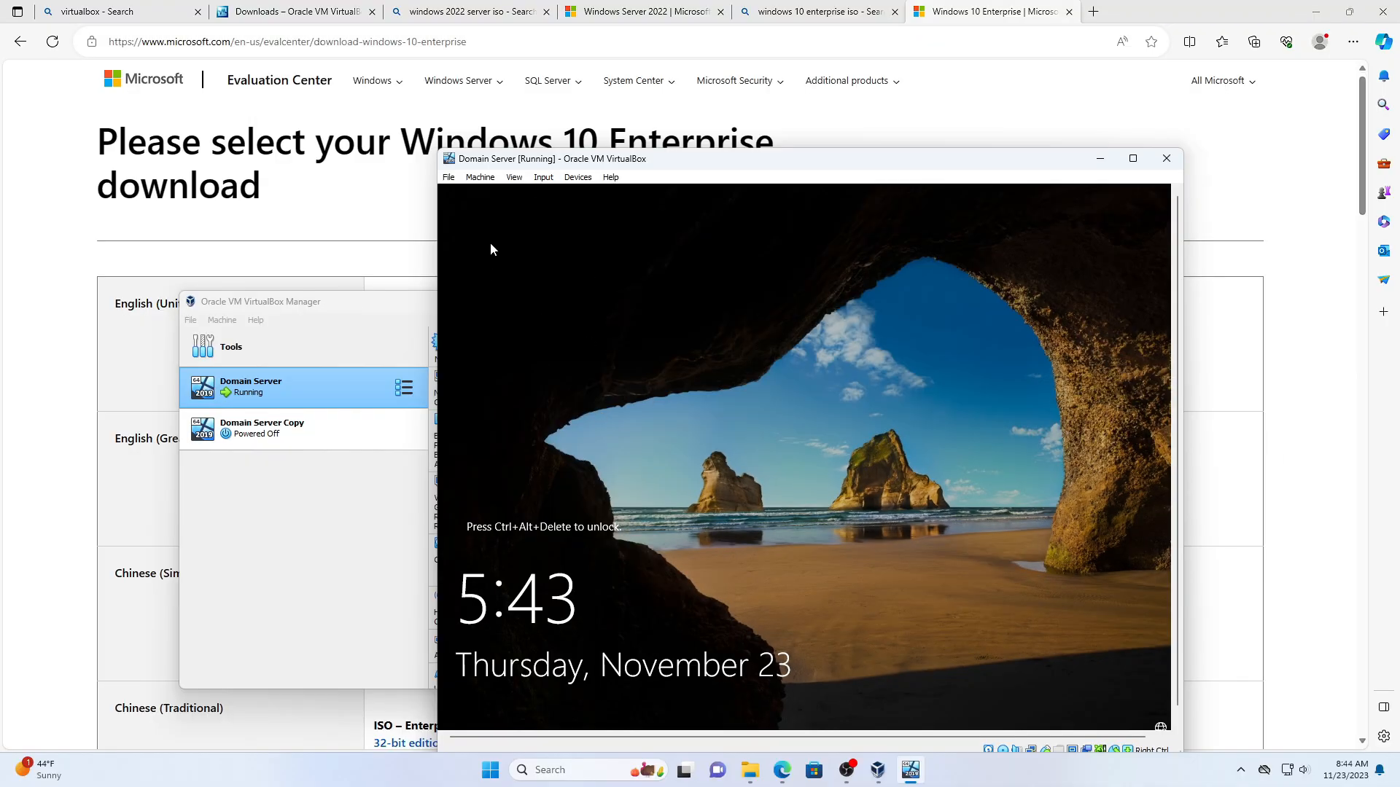
- Send Ctrl+Alt+Del, sign in with the Administrator password, and reposition the VM window
{"action": "left_click", "coordinate": [543, 177]}
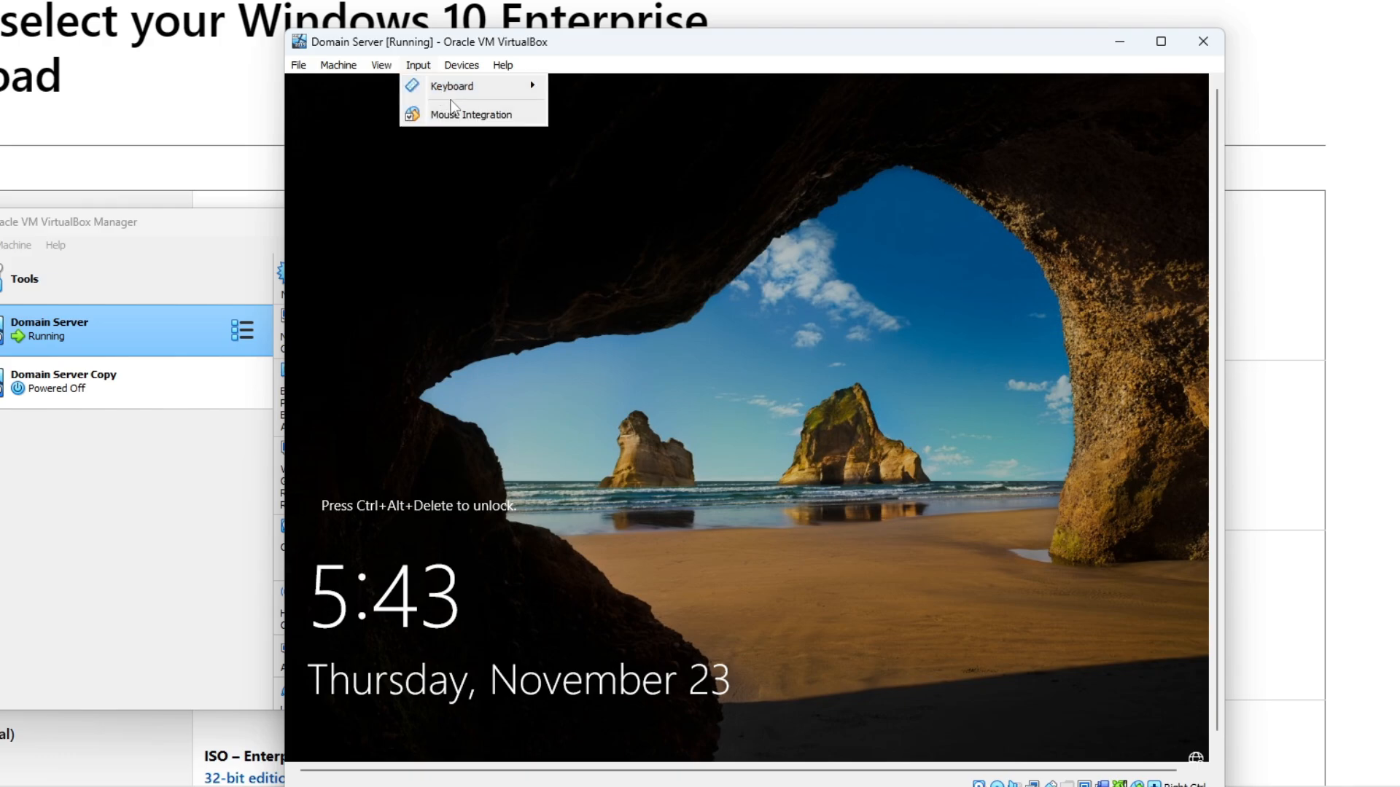
{"action": "mouse_move", "coordinate": [583, 193]}
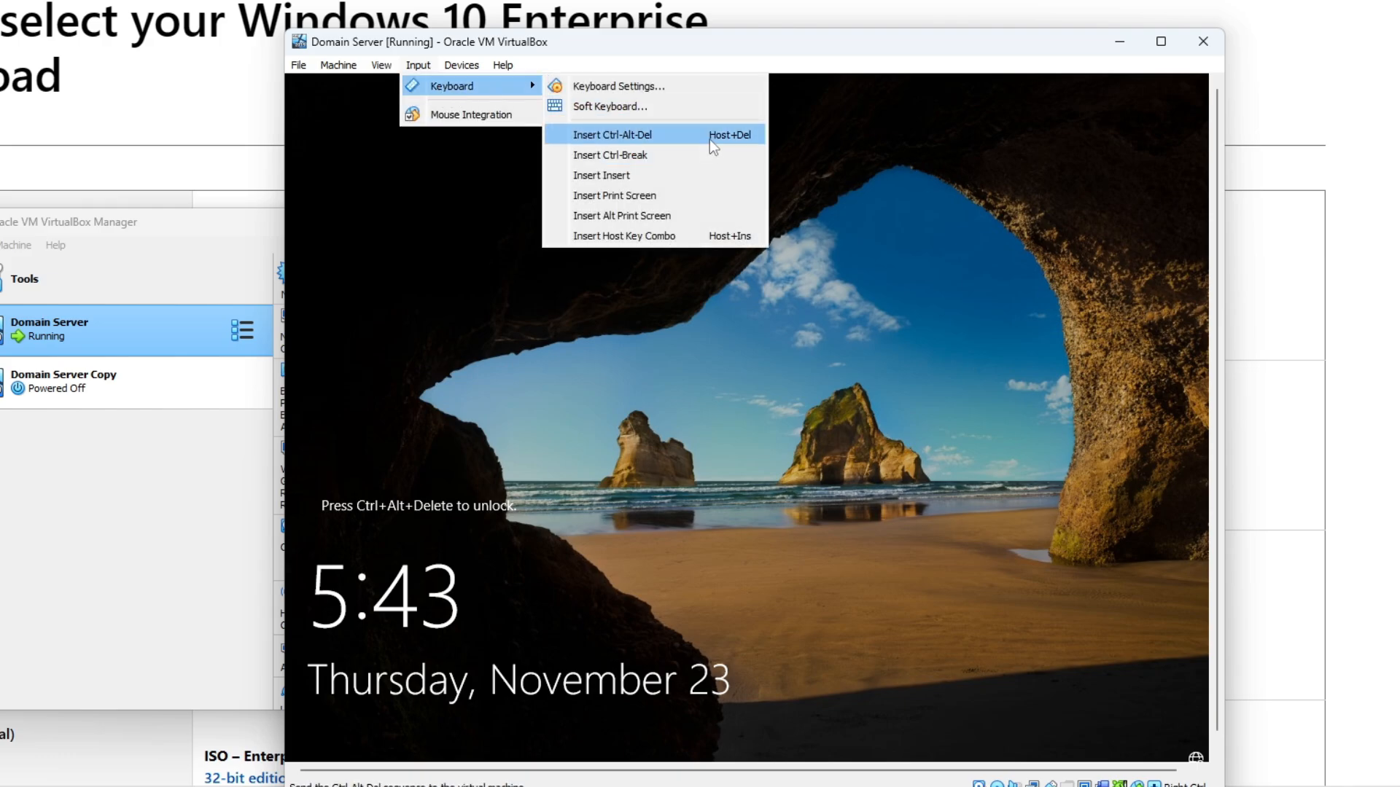
{"action": "left_click", "coordinate": [710, 138]}
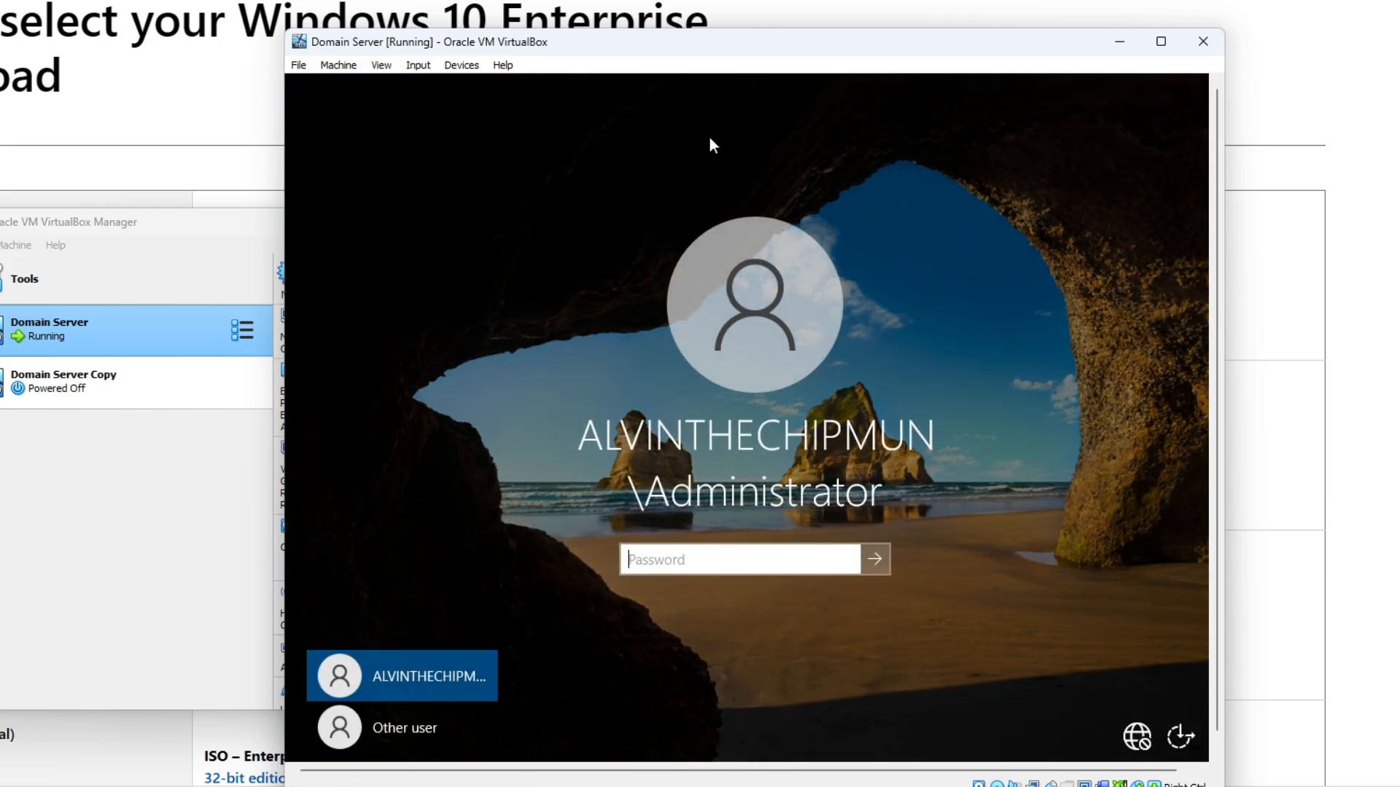
{"action": "type", "text": "************"}
{"action": "key", "text": "Return"}
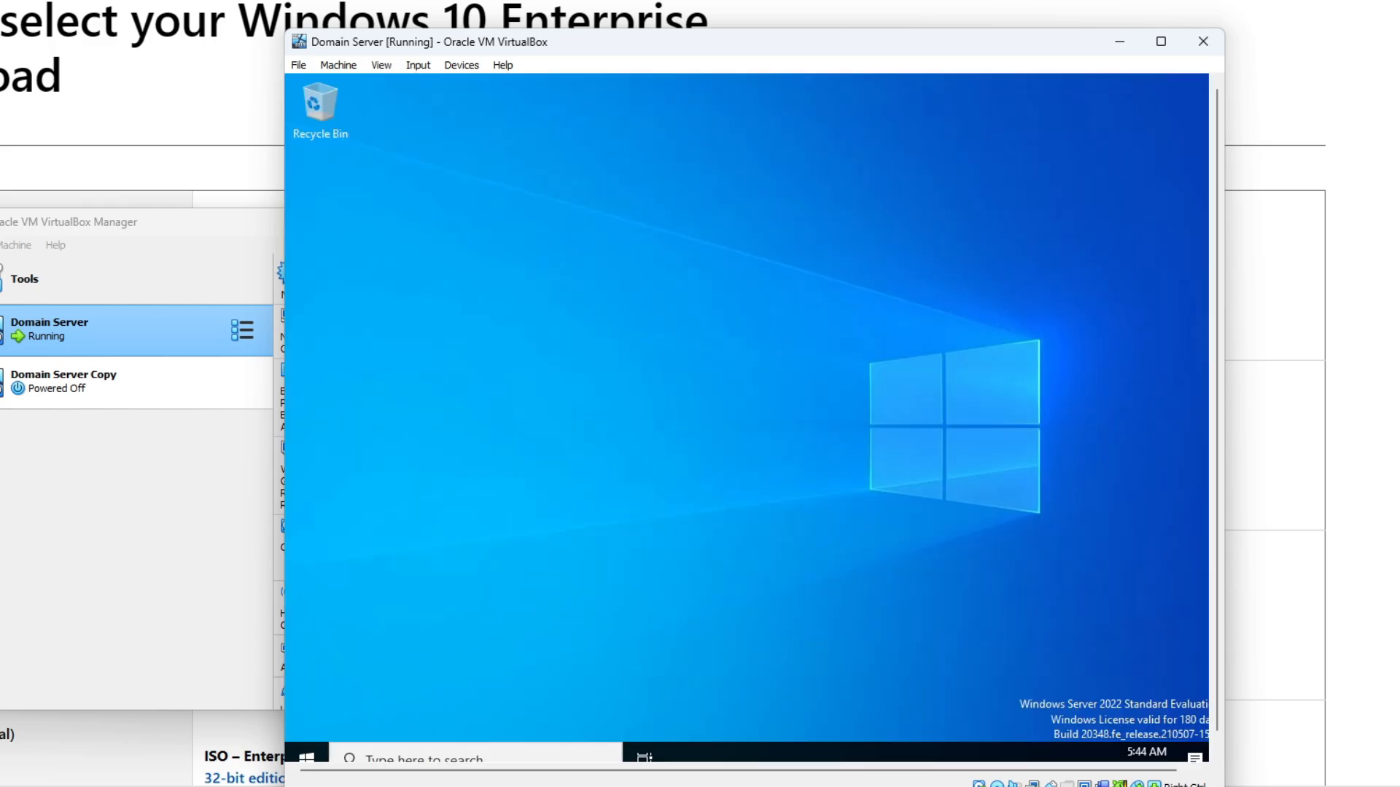
{"action": "left_click_drag", "start_coordinate": [666, 45], "coordinate": [603, 0]}
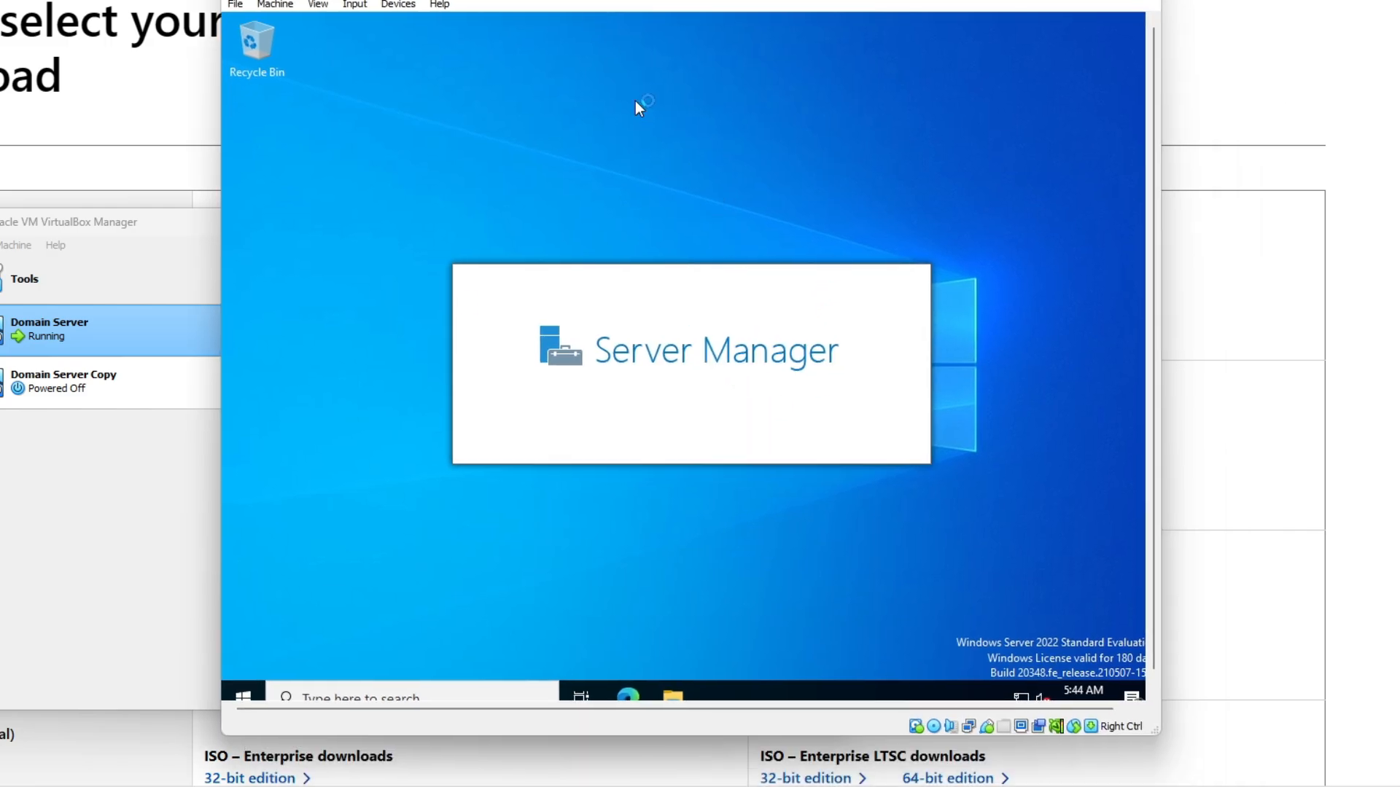
{"action": "left_click_drag", "start_coordinate": [641, 12], "coordinate": [880, 2]}
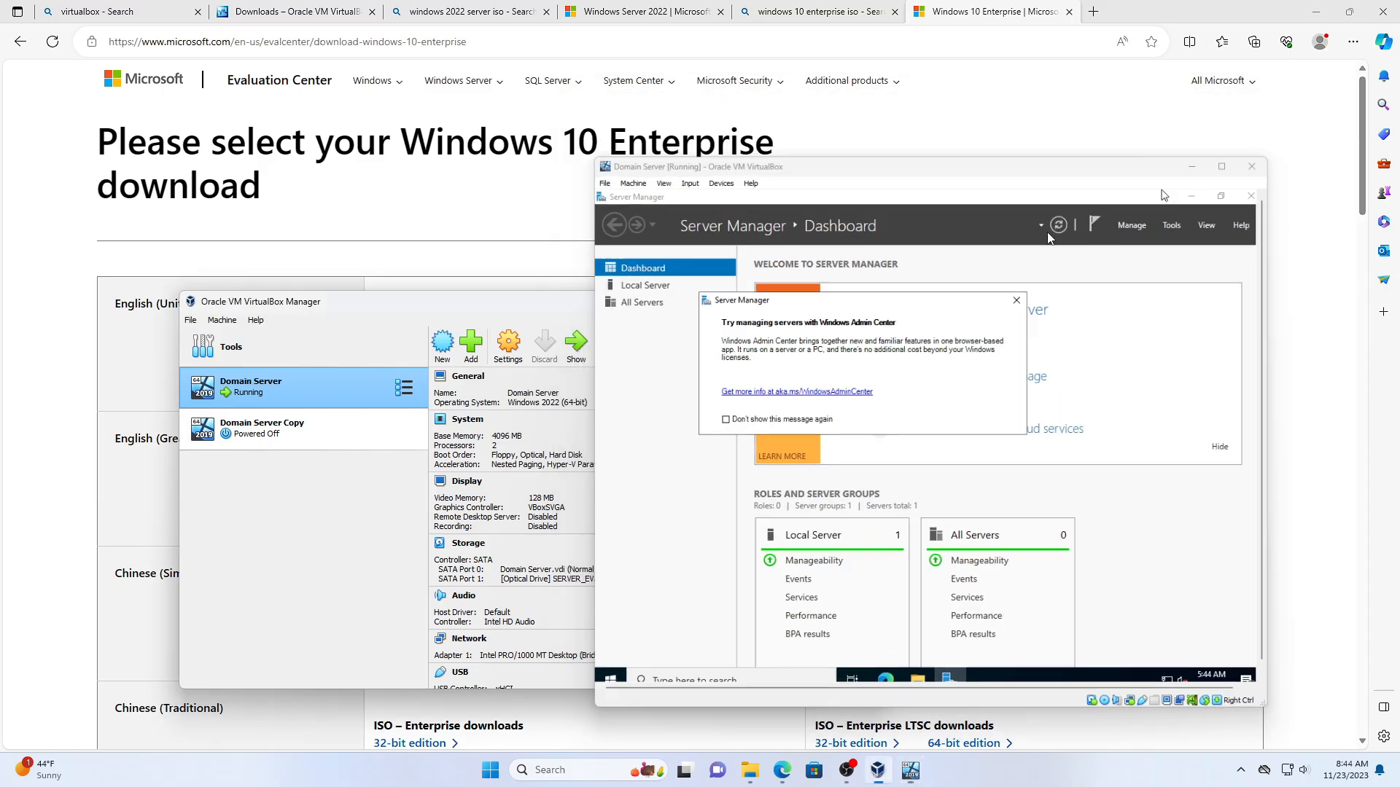
- Start a new VM named 'Win 10 Enterprise' with version Other Windows (64-bit)
{"action": "left_click", "coordinate": [1237, 102]}
{"action": "left_click", "coordinate": [442, 342]}
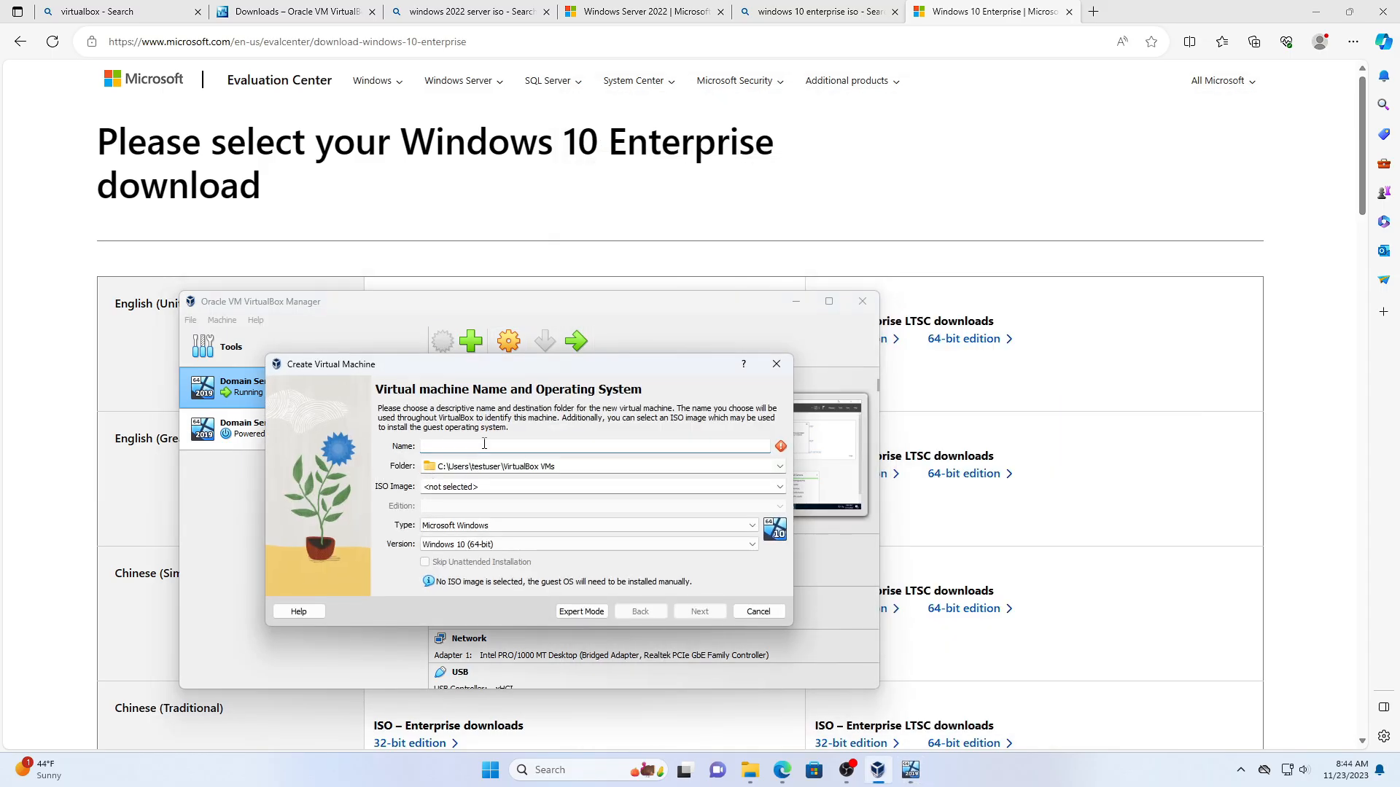
{"action": "left_click_drag", "start_coordinate": [532, 366], "coordinate": [832, 338]}
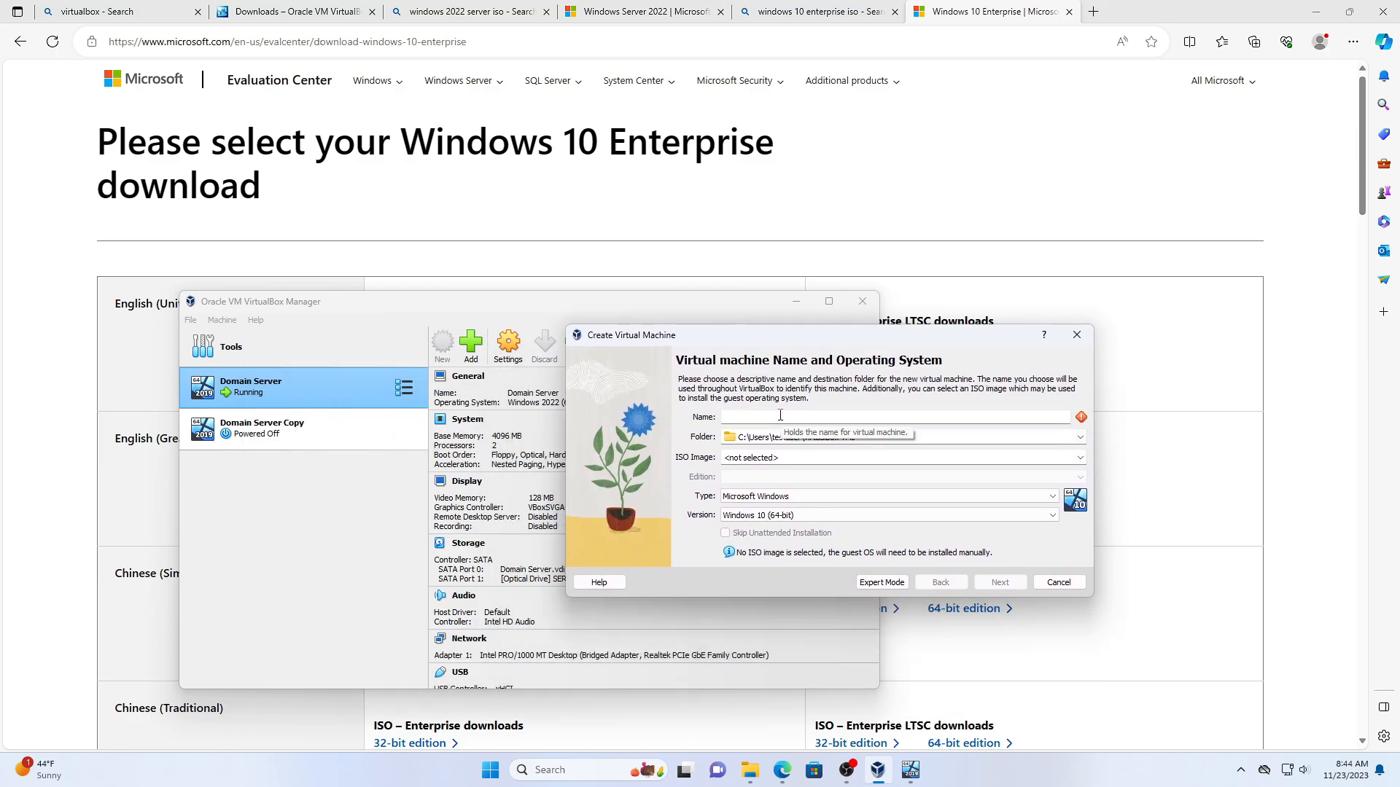
{"action": "type", "text": "Win 10 Enterprise"}
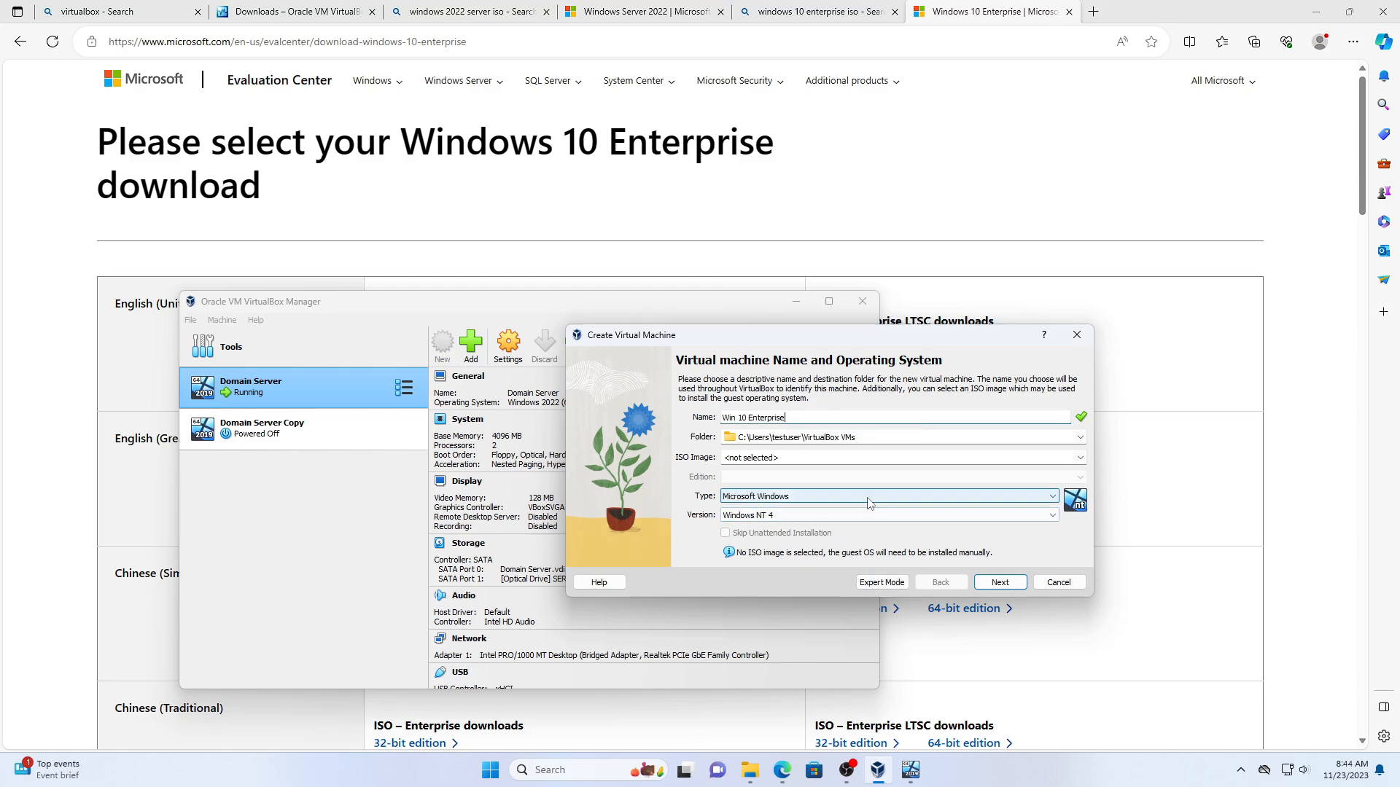
{"action": "left_click", "coordinate": [771, 516]}
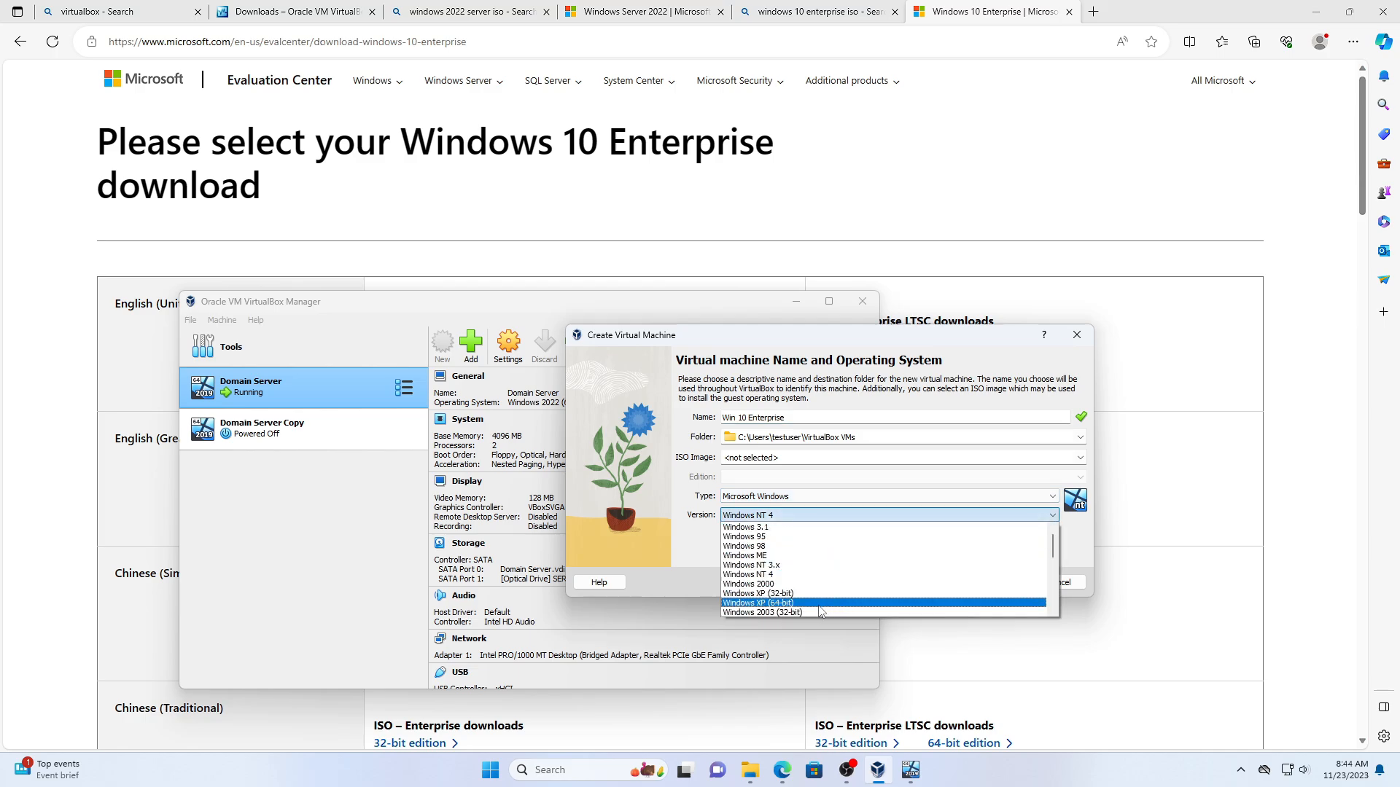
{"action": "scroll", "coordinate": [820, 613], "scroll_direction": "down", "scroll_amount": 7}
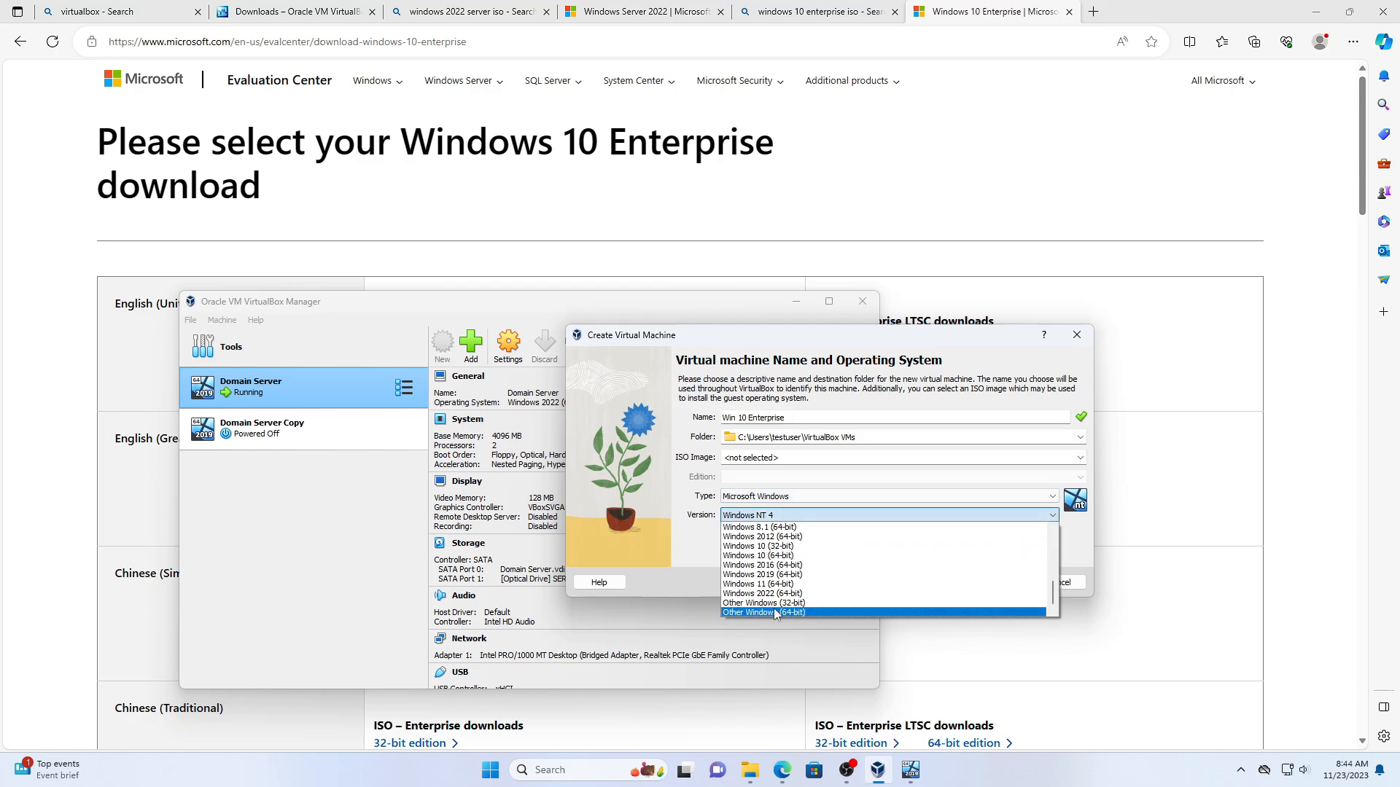
{"action": "left_click", "coordinate": [776, 614]}
{"action": "left_click", "coordinate": [979, 580]}
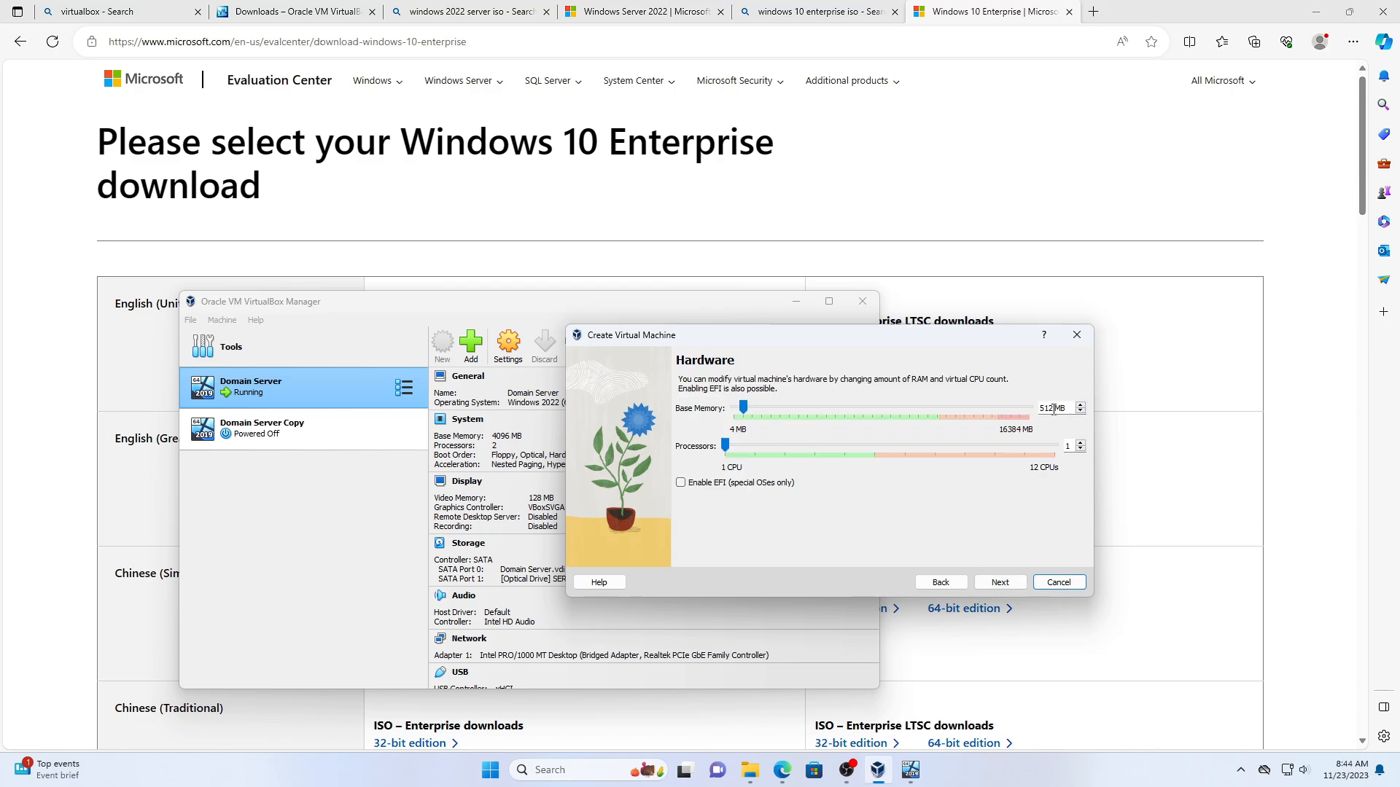
- Give it 4096 MB memory, 2 processors and a 30 GB virtual disk, and finish
{"action": "left_click_drag", "start_coordinate": [1054, 410], "coordinate": [955, 412]}
{"action": "type", "text": "409"}
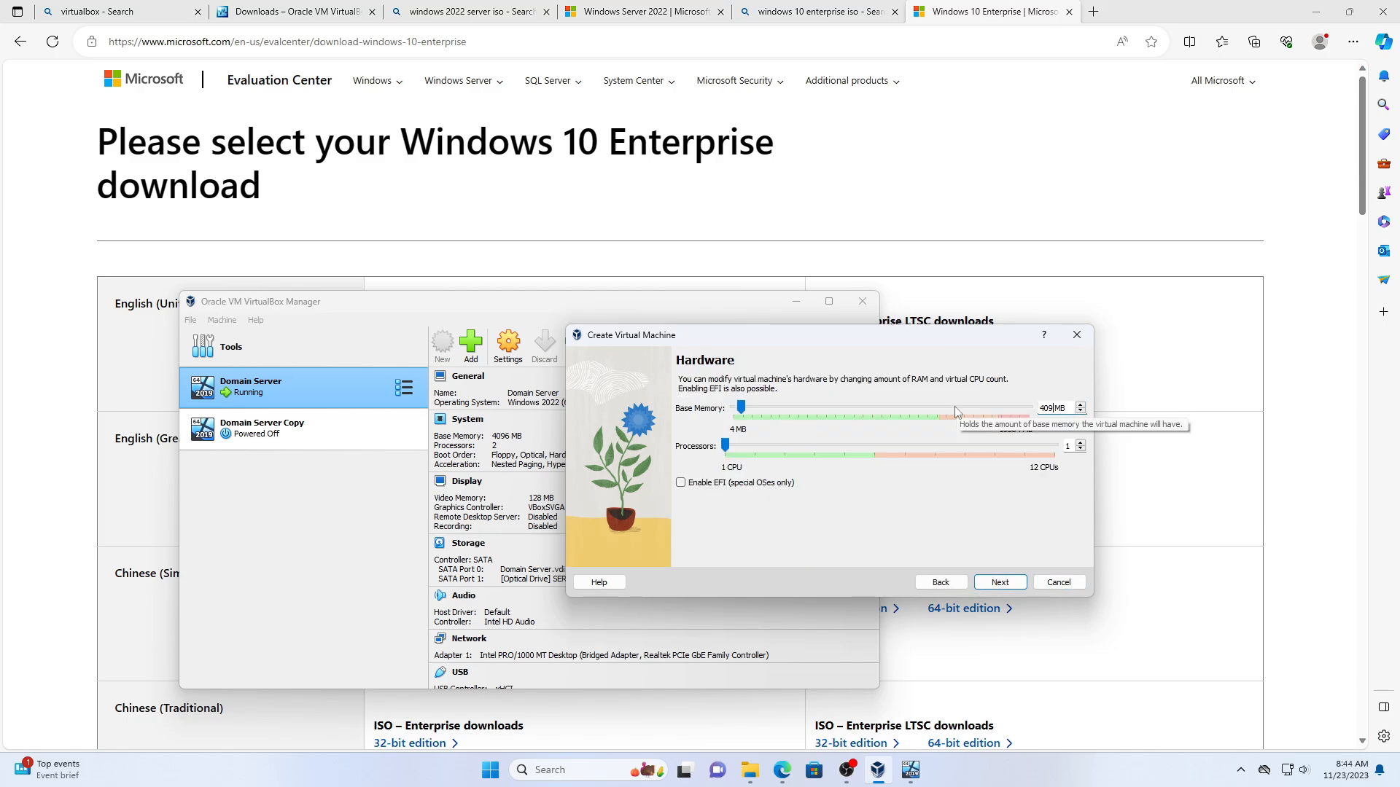
{"action": "type", "text": "6"}
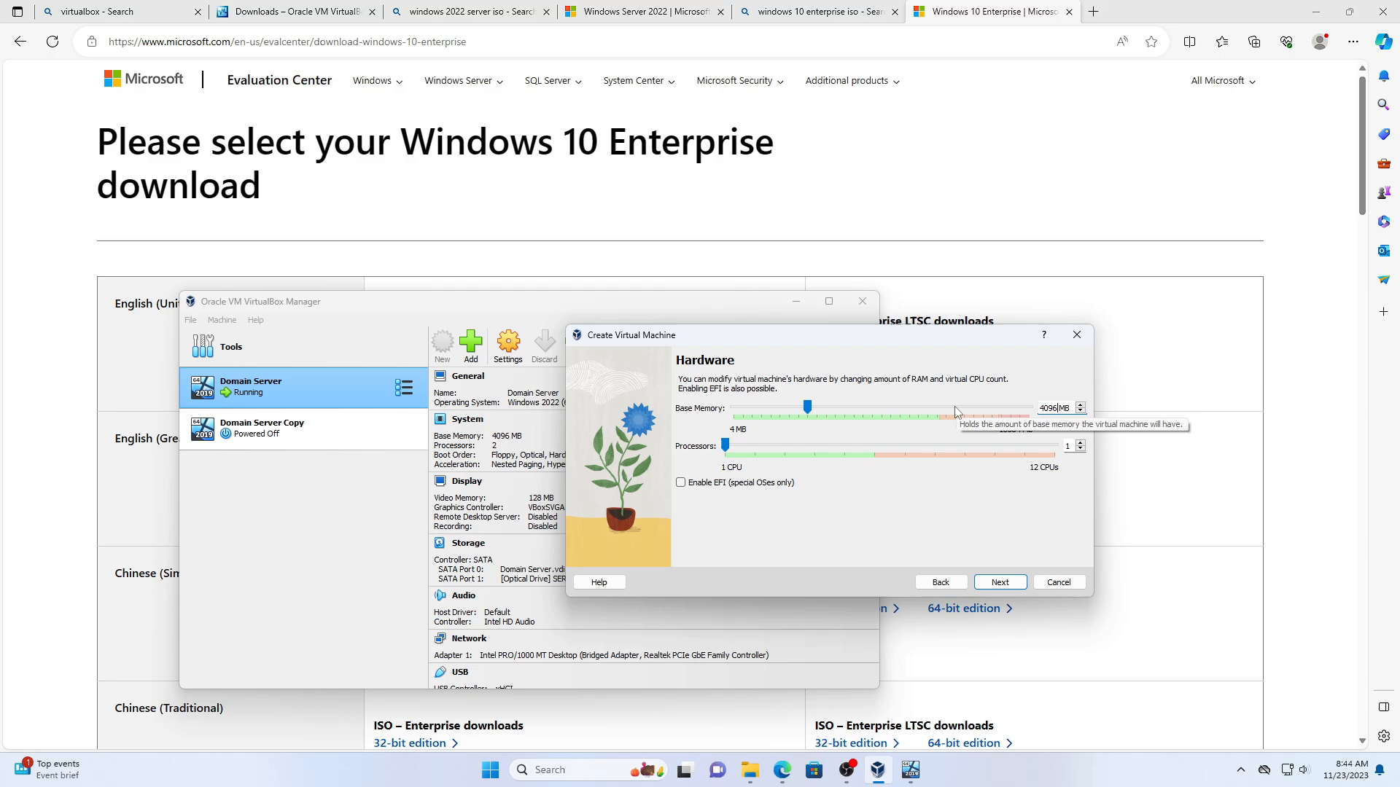
{"action": "left_click", "coordinate": [1080, 444]}
{"action": "left_click", "coordinate": [1012, 582]}
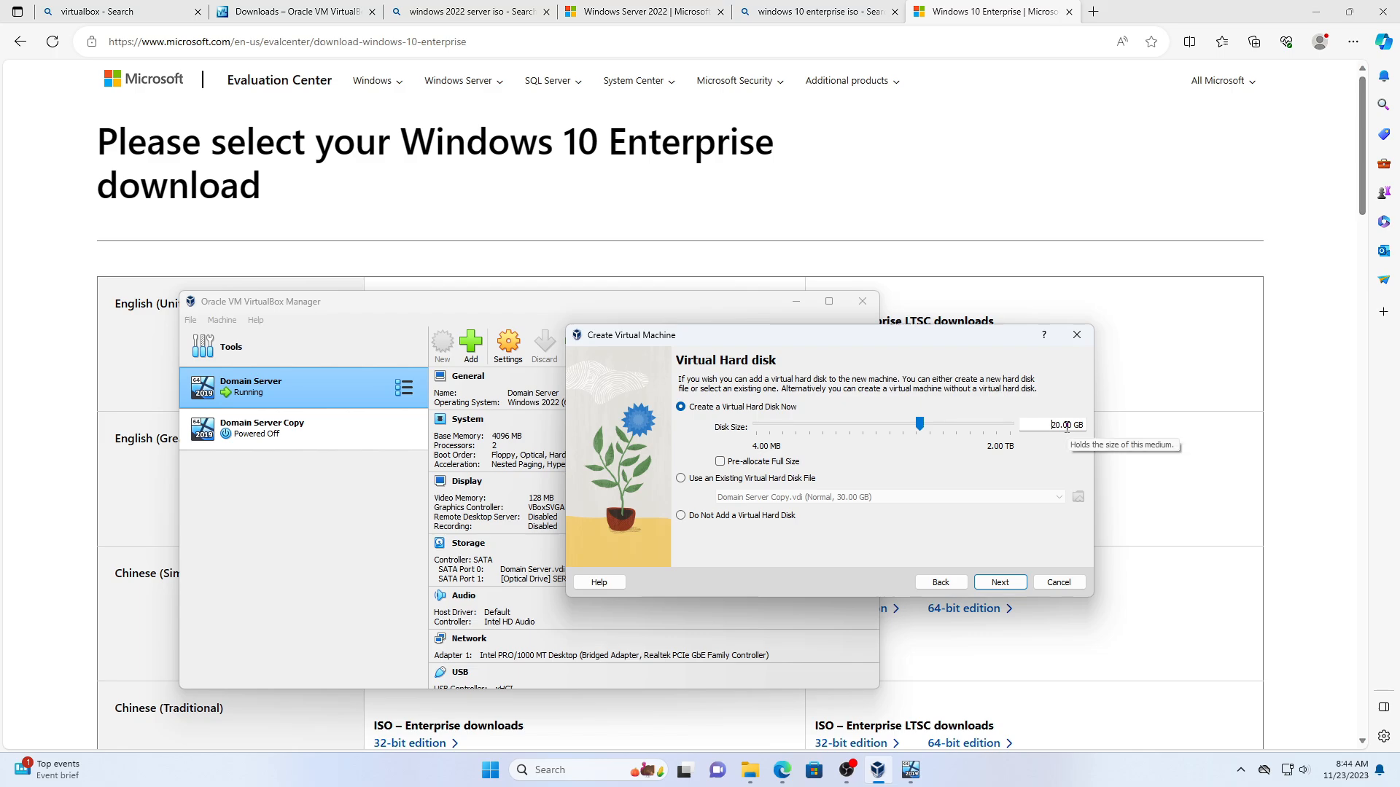
{"action": "key", "text": "BackSpace"}
{"action": "type", "text": "3"}
{"action": "left_click", "coordinate": [990, 583]}
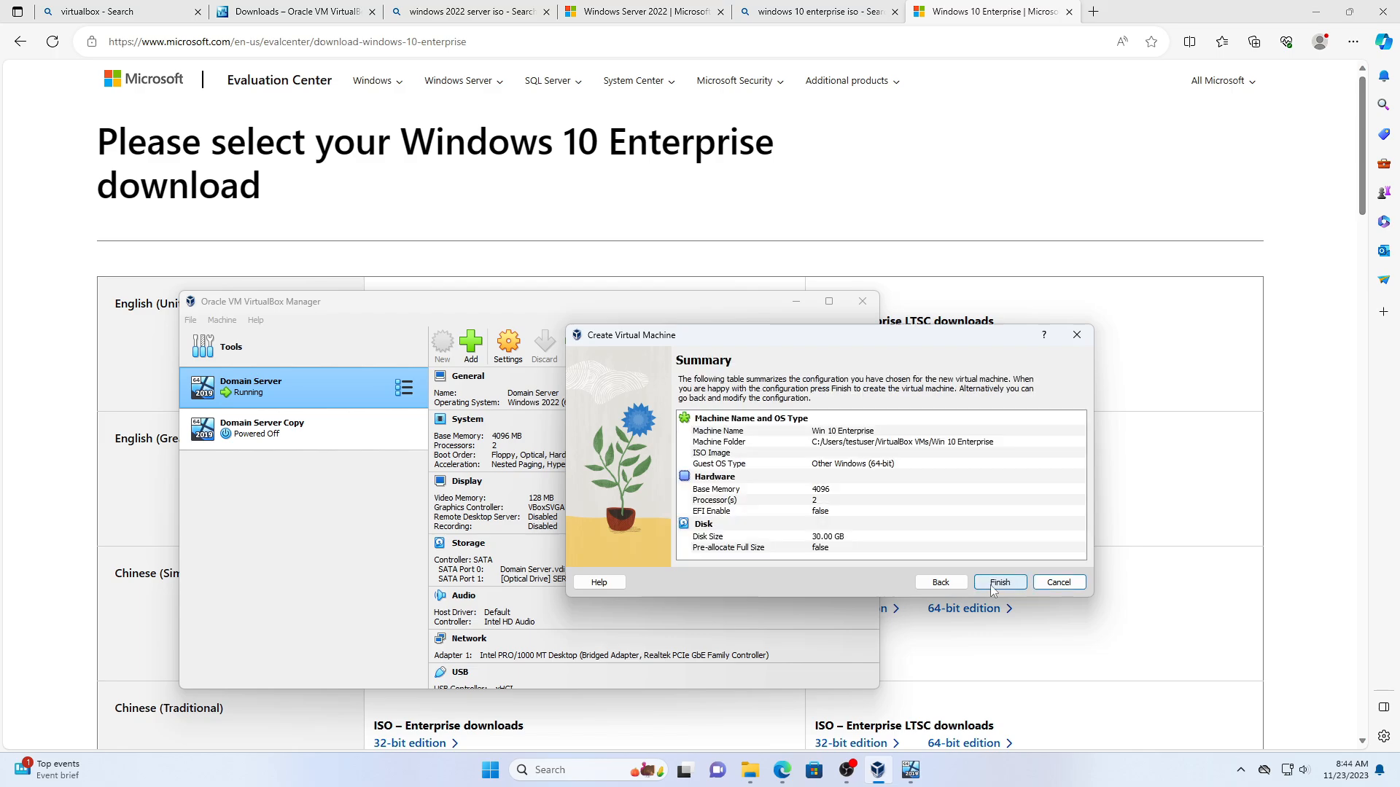
{"action": "left_click", "coordinate": [1013, 585]}
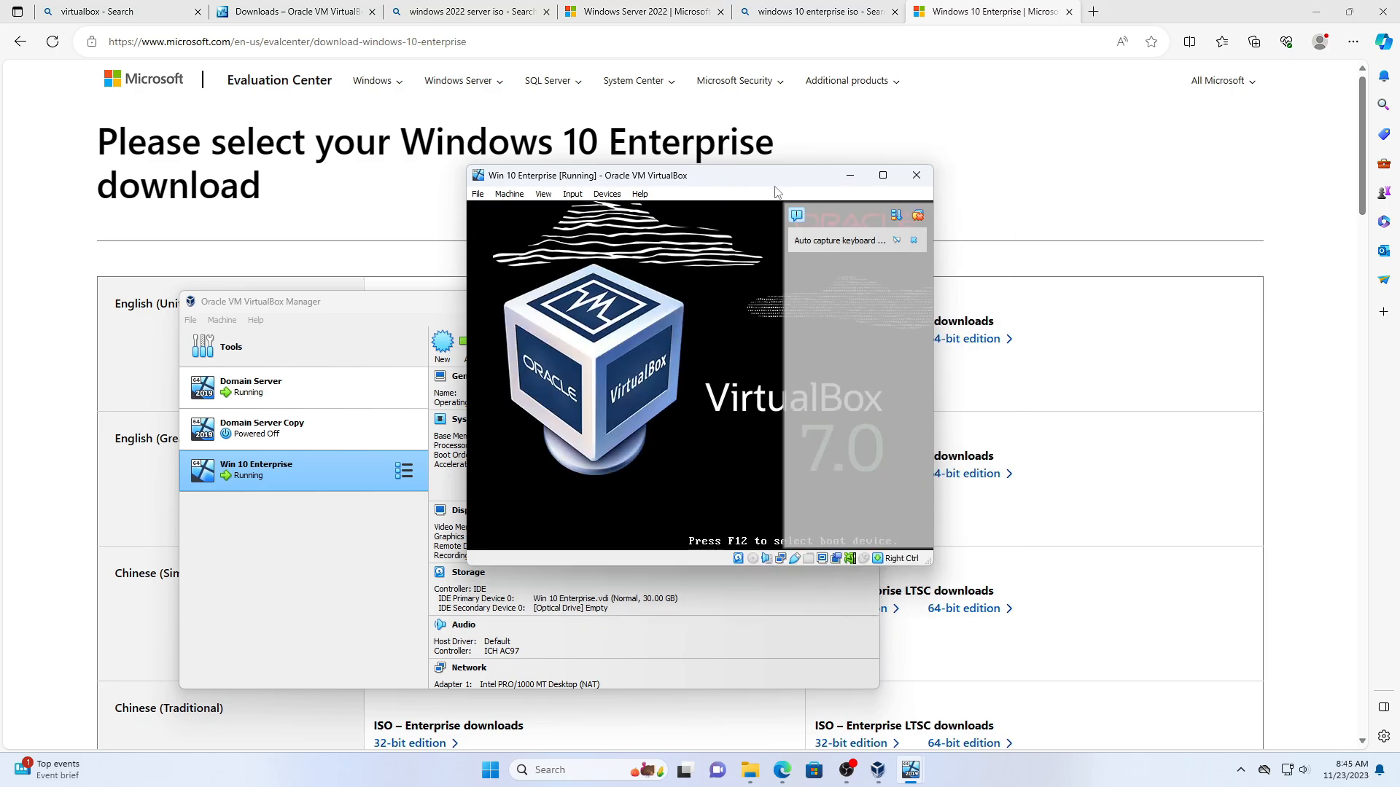
- Mount the Windows 10 Enterprise ISO from Downloads on the VM's DVD drive and retry boot
{"action": "left_click", "coordinate": [916, 218]}
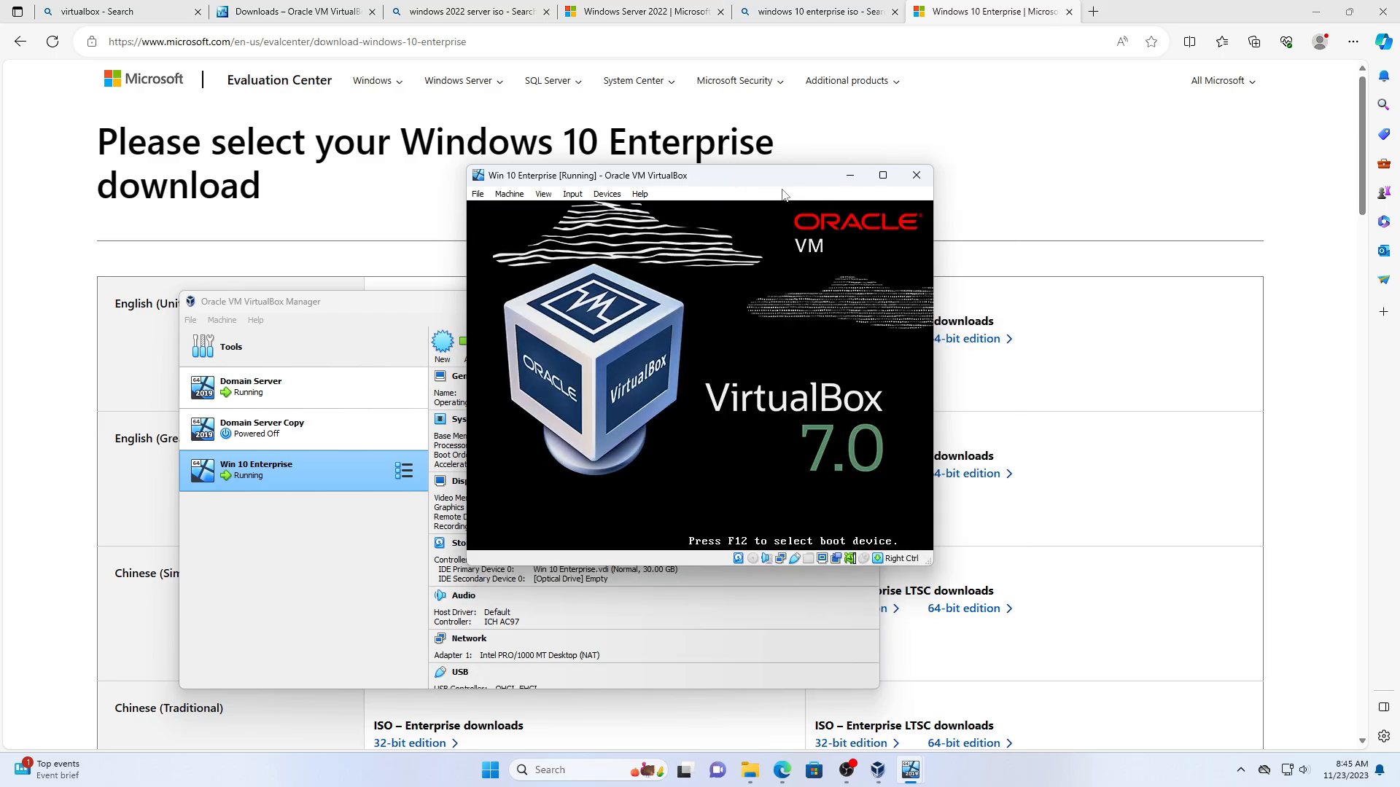
{"action": "left_click", "coordinate": [807, 371]}
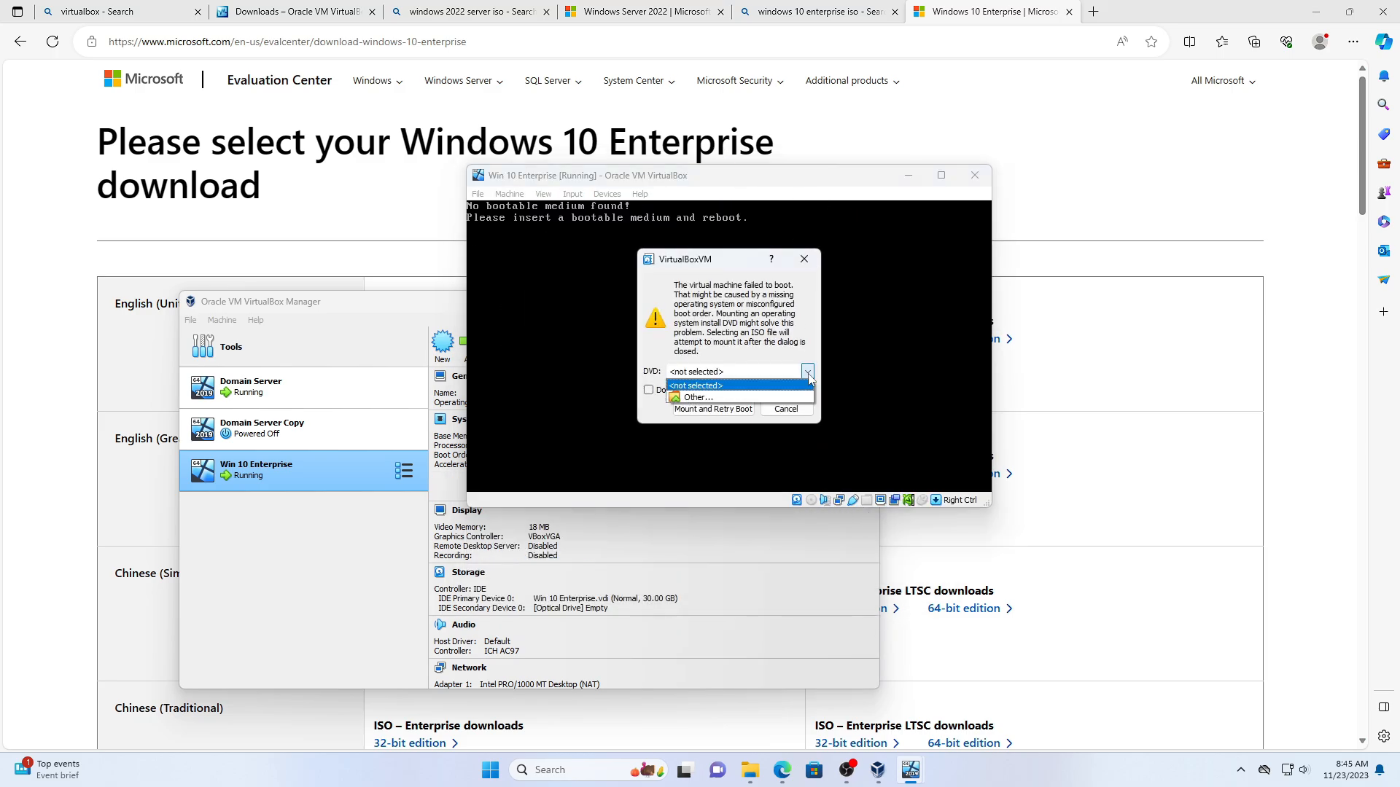
{"action": "left_click", "coordinate": [786, 399]}
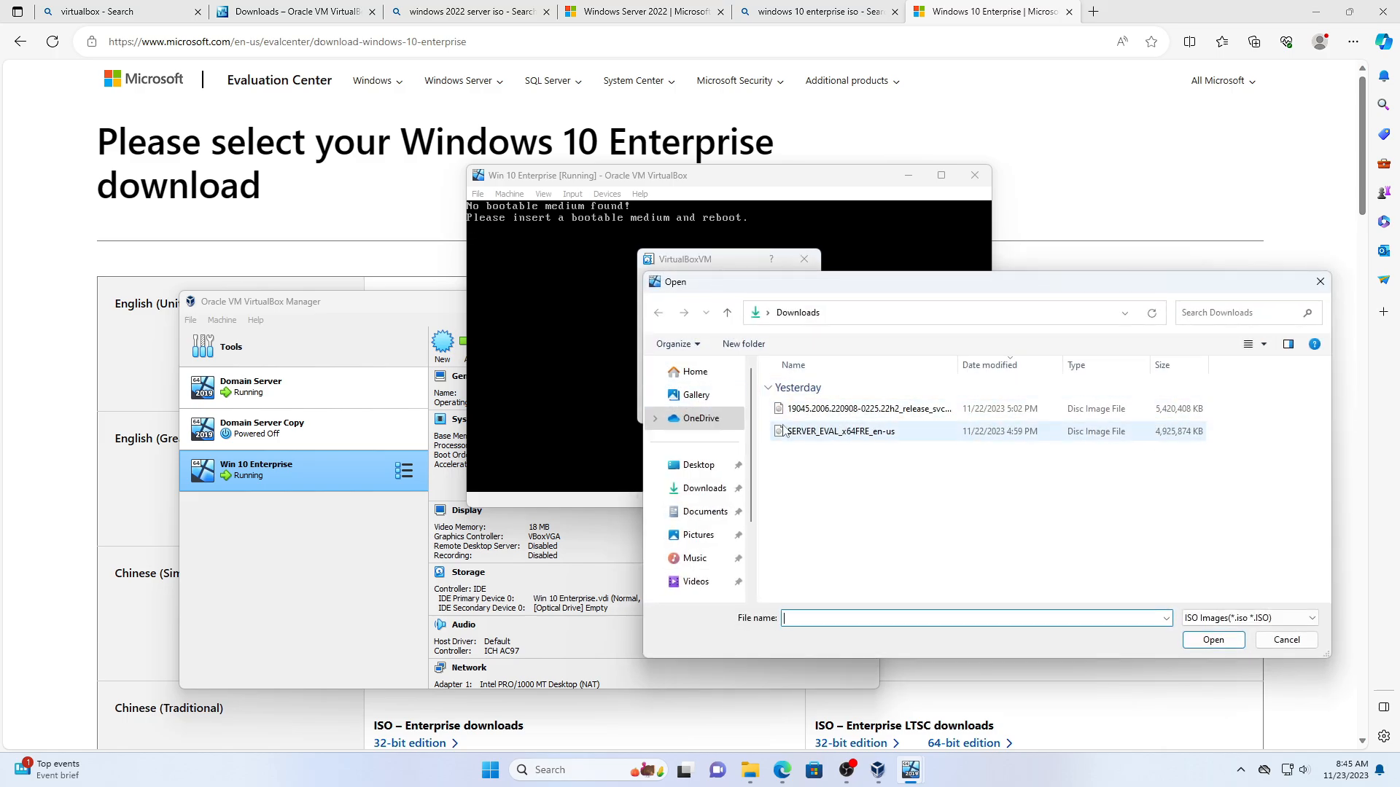
{"action": "double_click", "coordinate": [911, 410]}
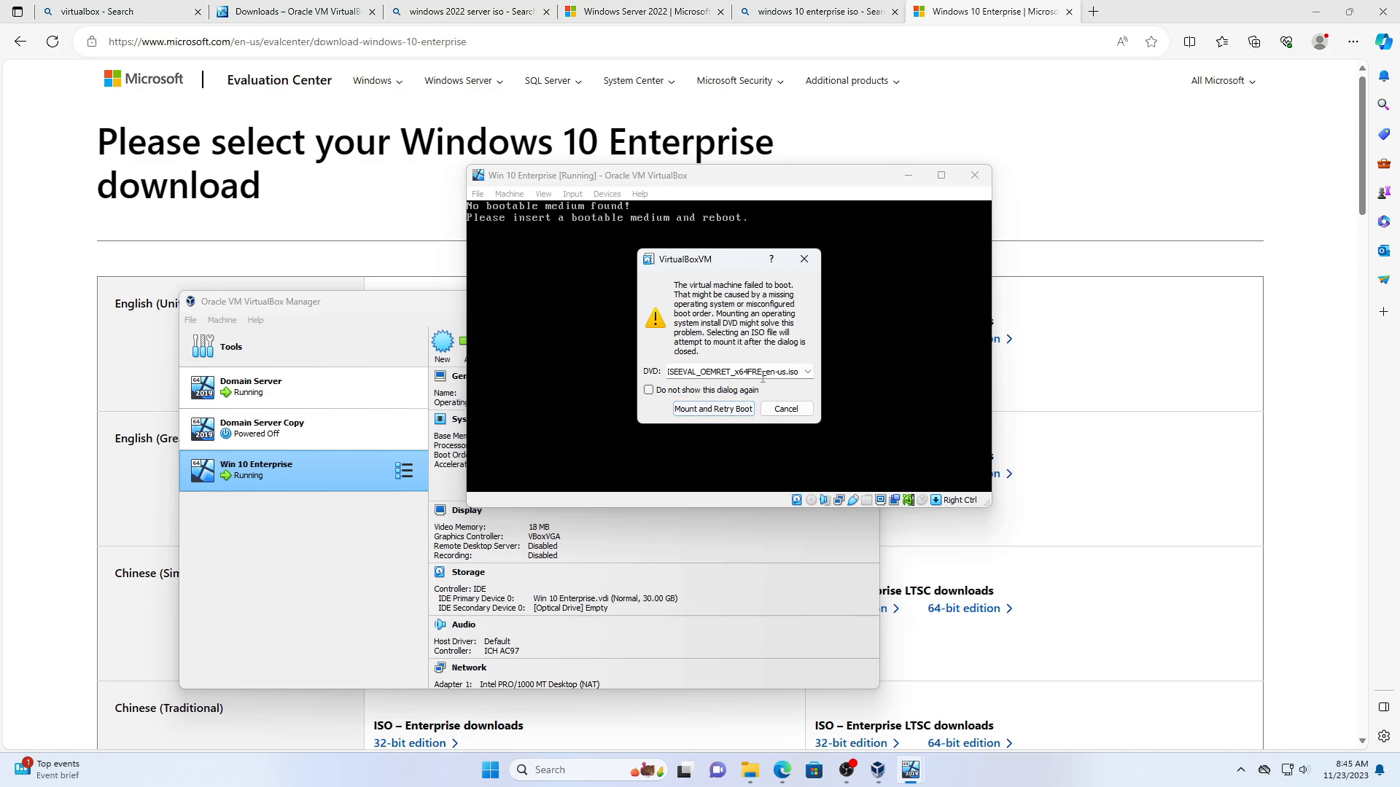
{"action": "left_click", "coordinate": [708, 409]}
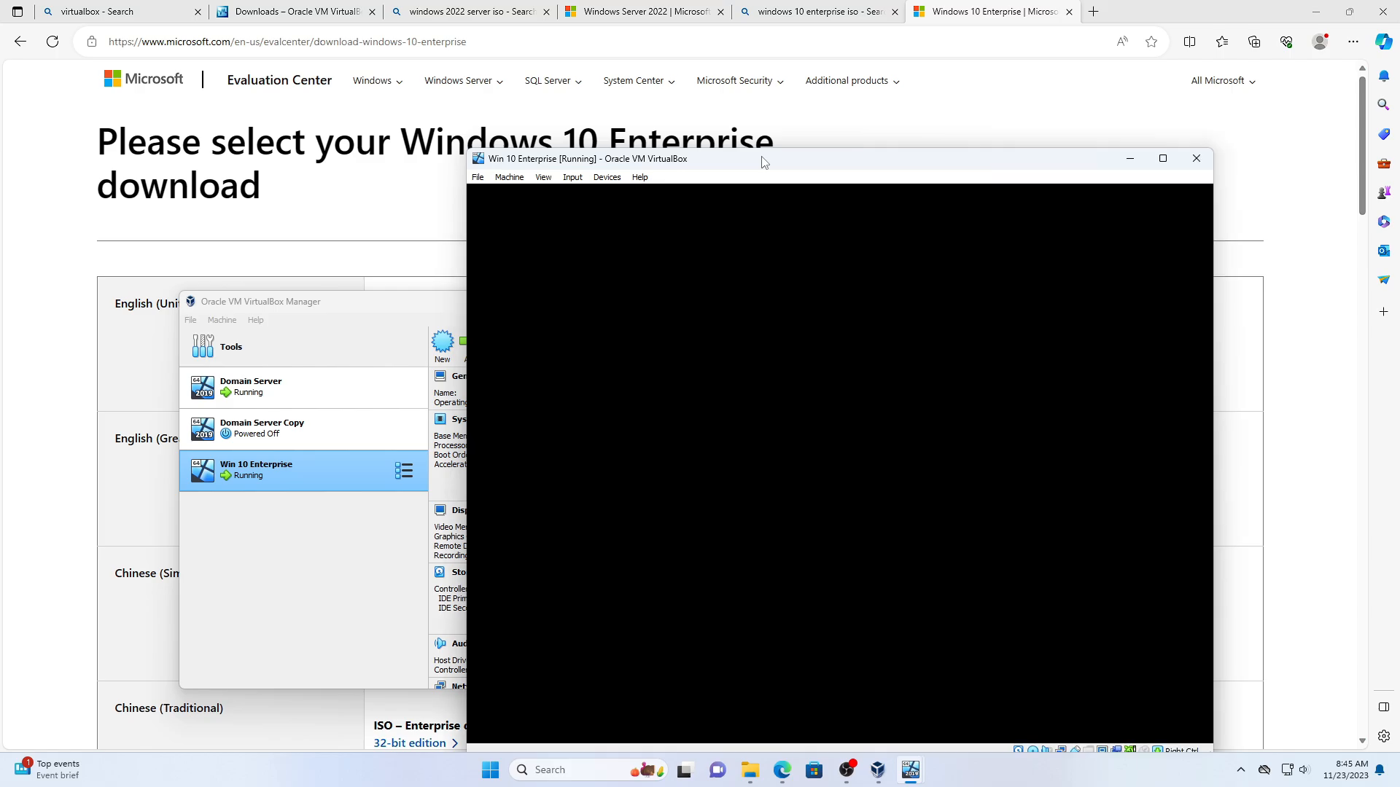
- Keep the default language settings in Windows Setup and start the installation
{"action": "left_click_drag", "start_coordinate": [759, 161], "coordinate": [645, 114]}
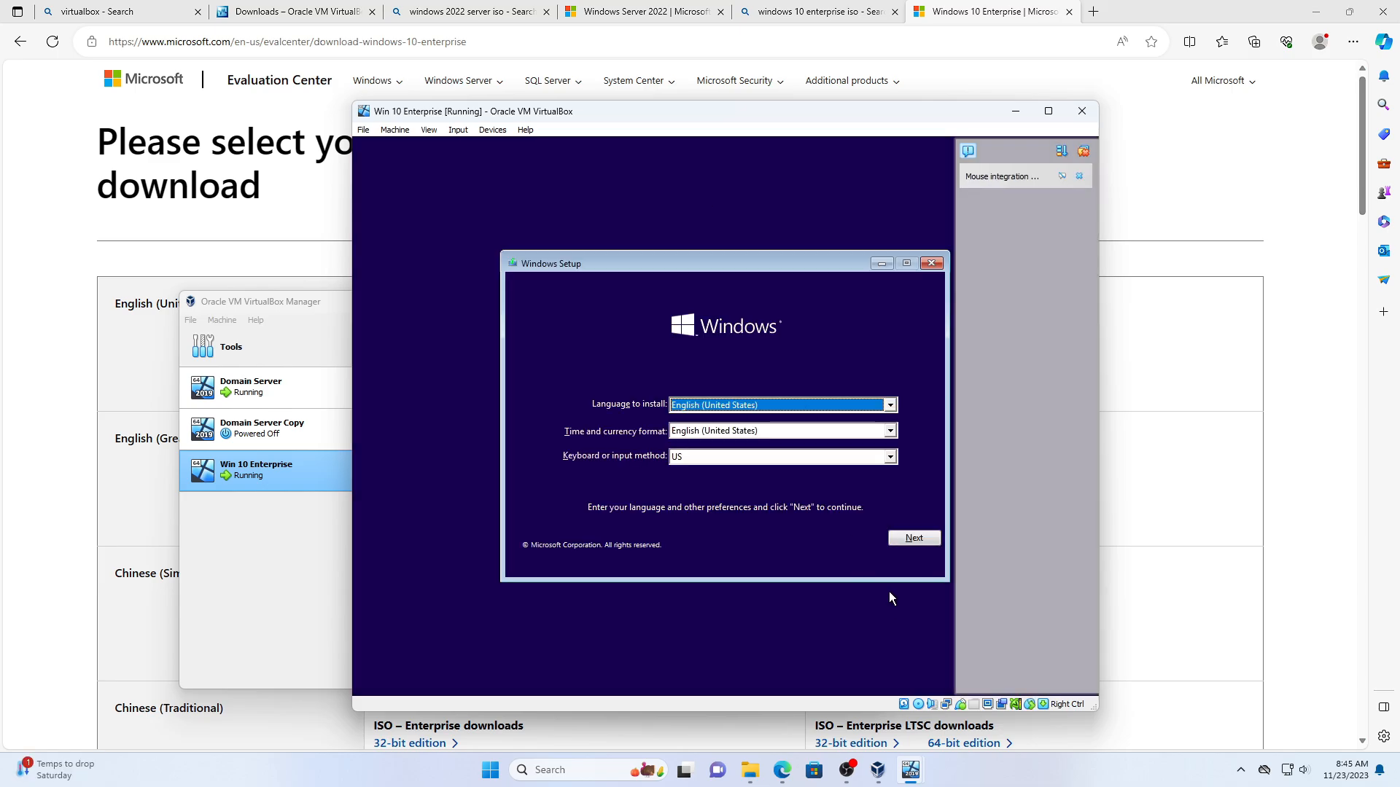
{"action": "left_click", "coordinate": [899, 539]}
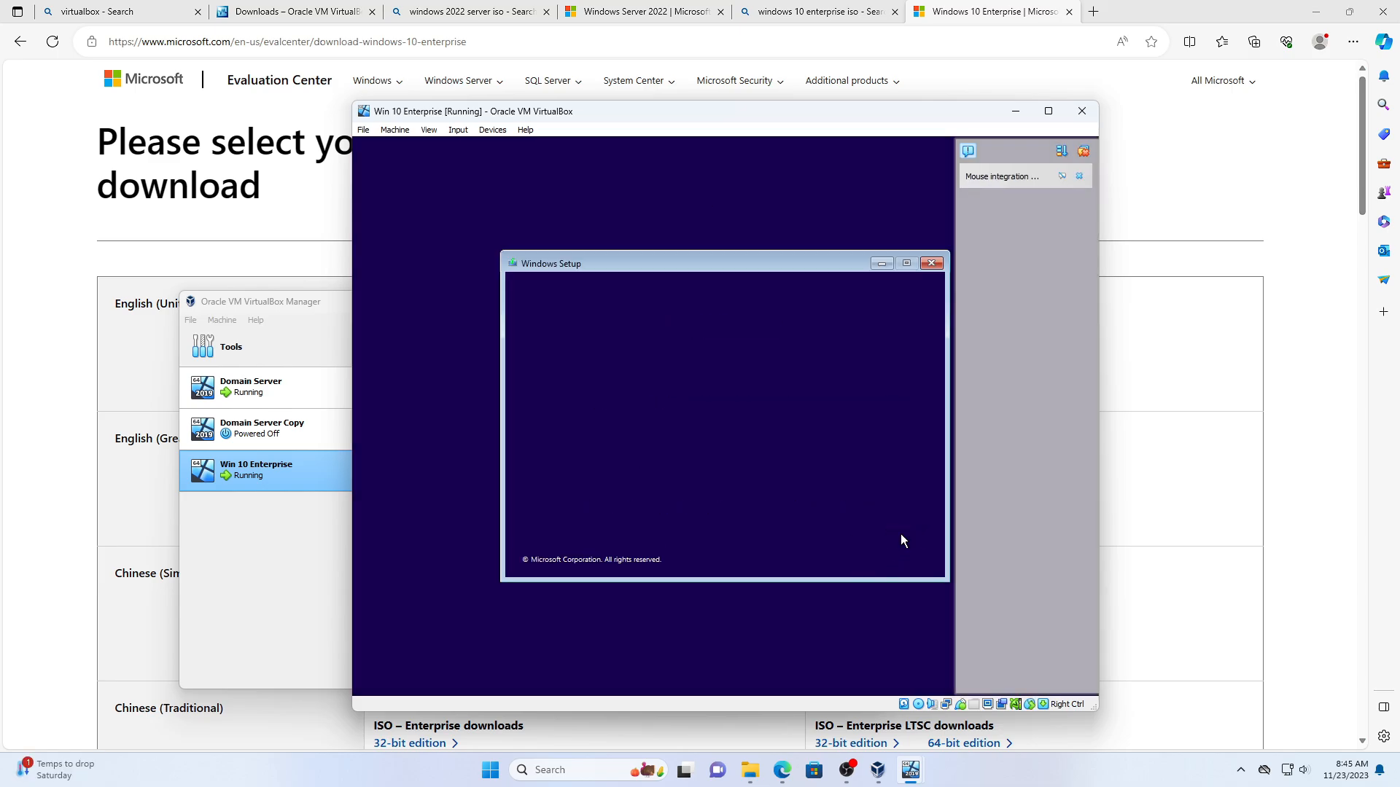
{"action": "left_click", "coordinate": [1084, 151]}
{"action": "left_click", "coordinate": [745, 422]}
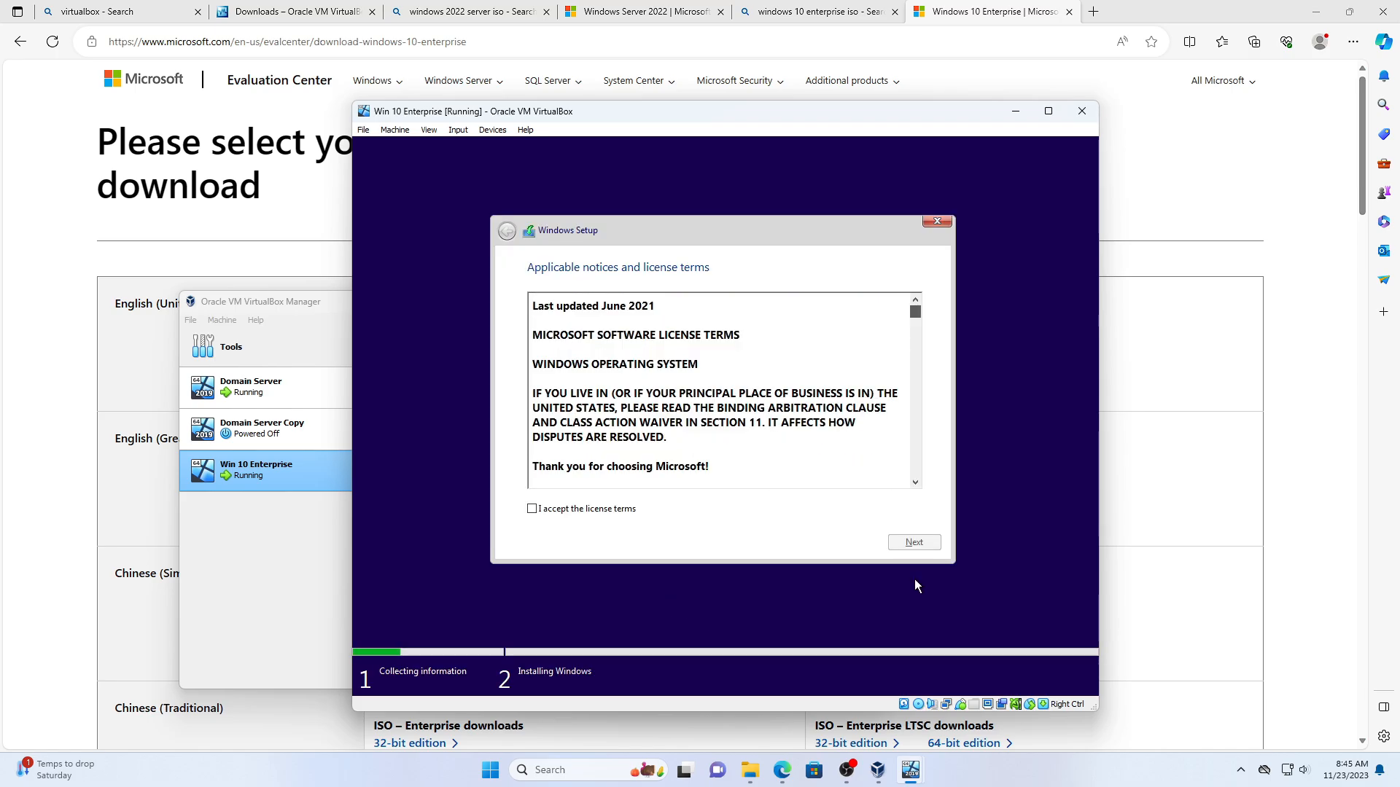
- Accept the license terms and do a Custom install onto the 30 GB unallocated Drive 0
{"action": "left_click", "coordinate": [541, 511]}
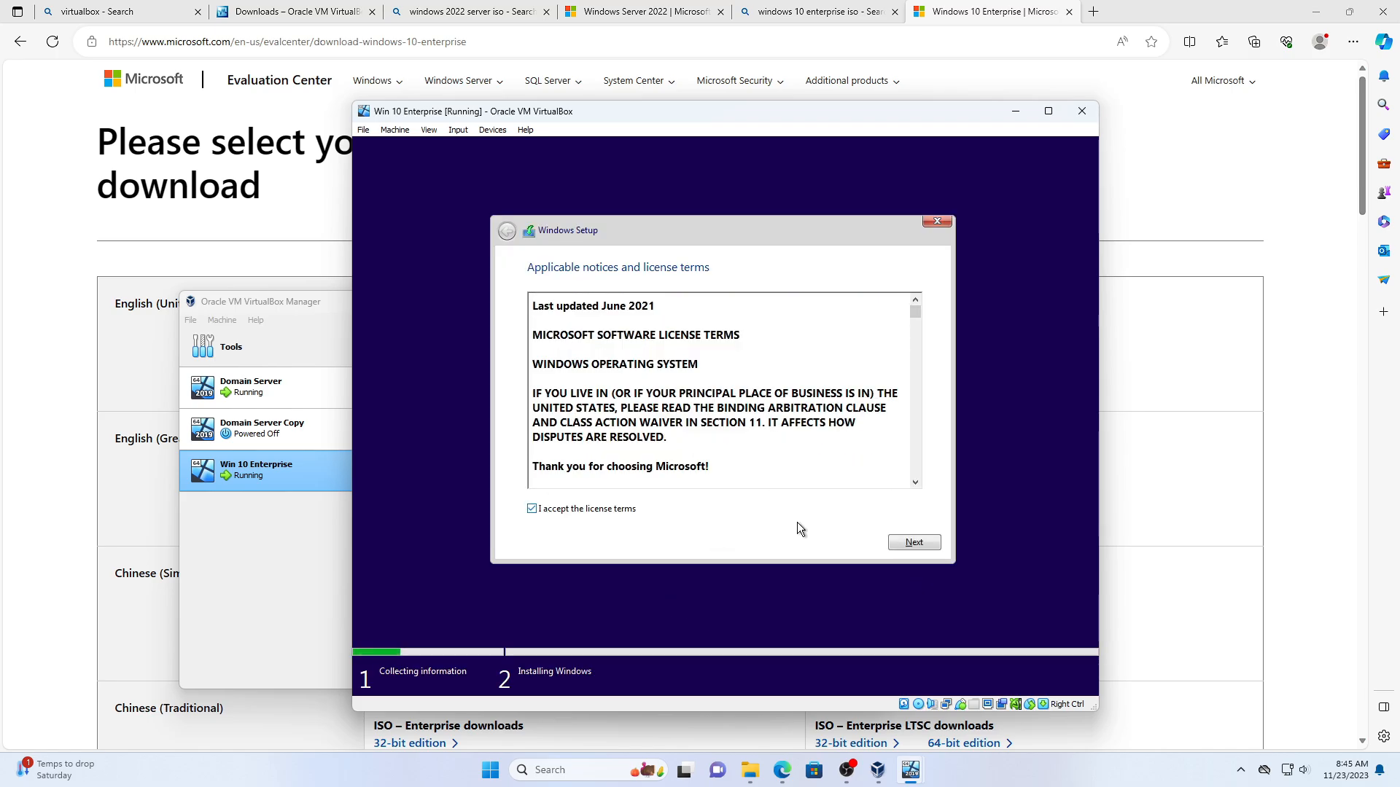
{"action": "left_click", "coordinate": [915, 543]}
{"action": "left_click", "coordinate": [606, 407]}
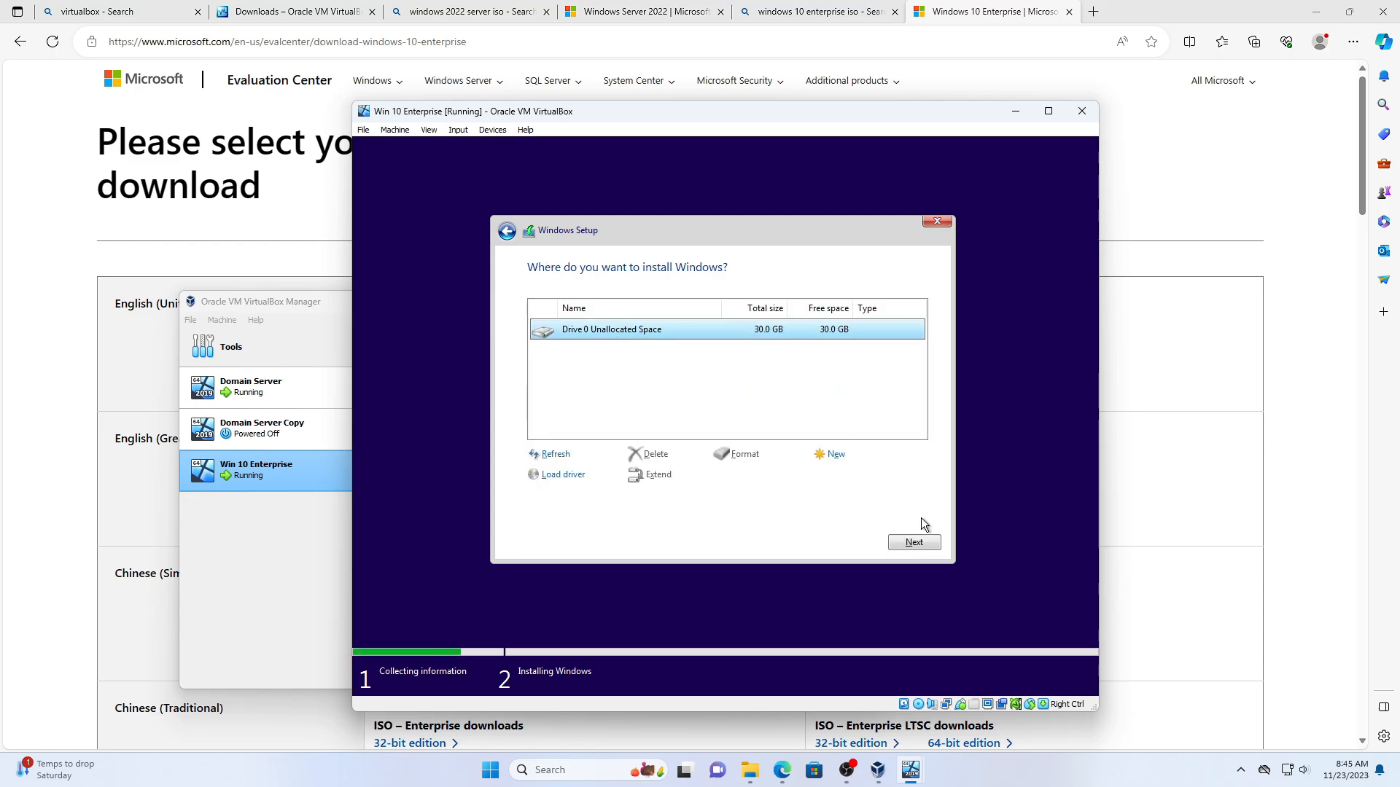
{"action": "left_click", "coordinate": [924, 546]}
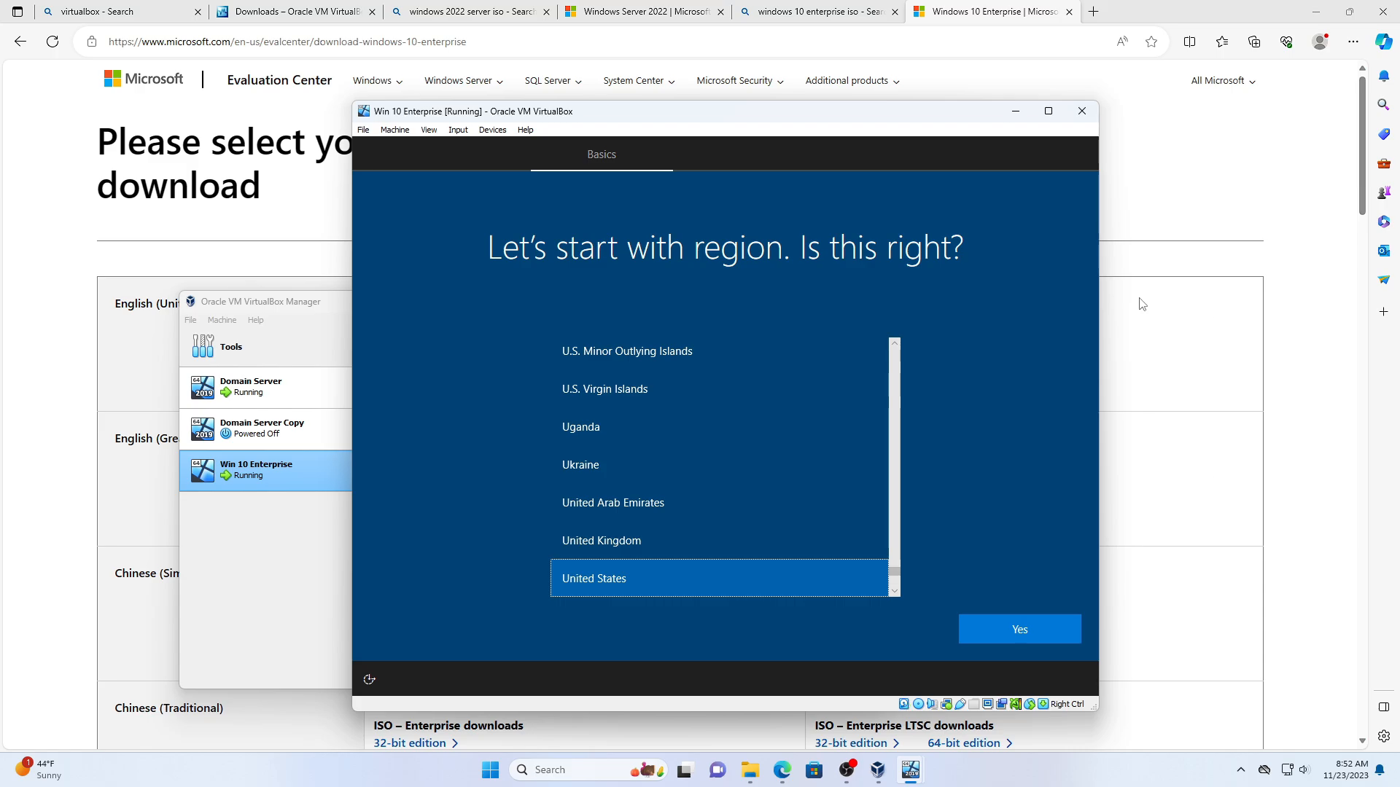
- Confirm United States region and US keyboard, skip a second layout, and choose Domain join instead
{"action": "left_click", "coordinate": [1014, 618]}
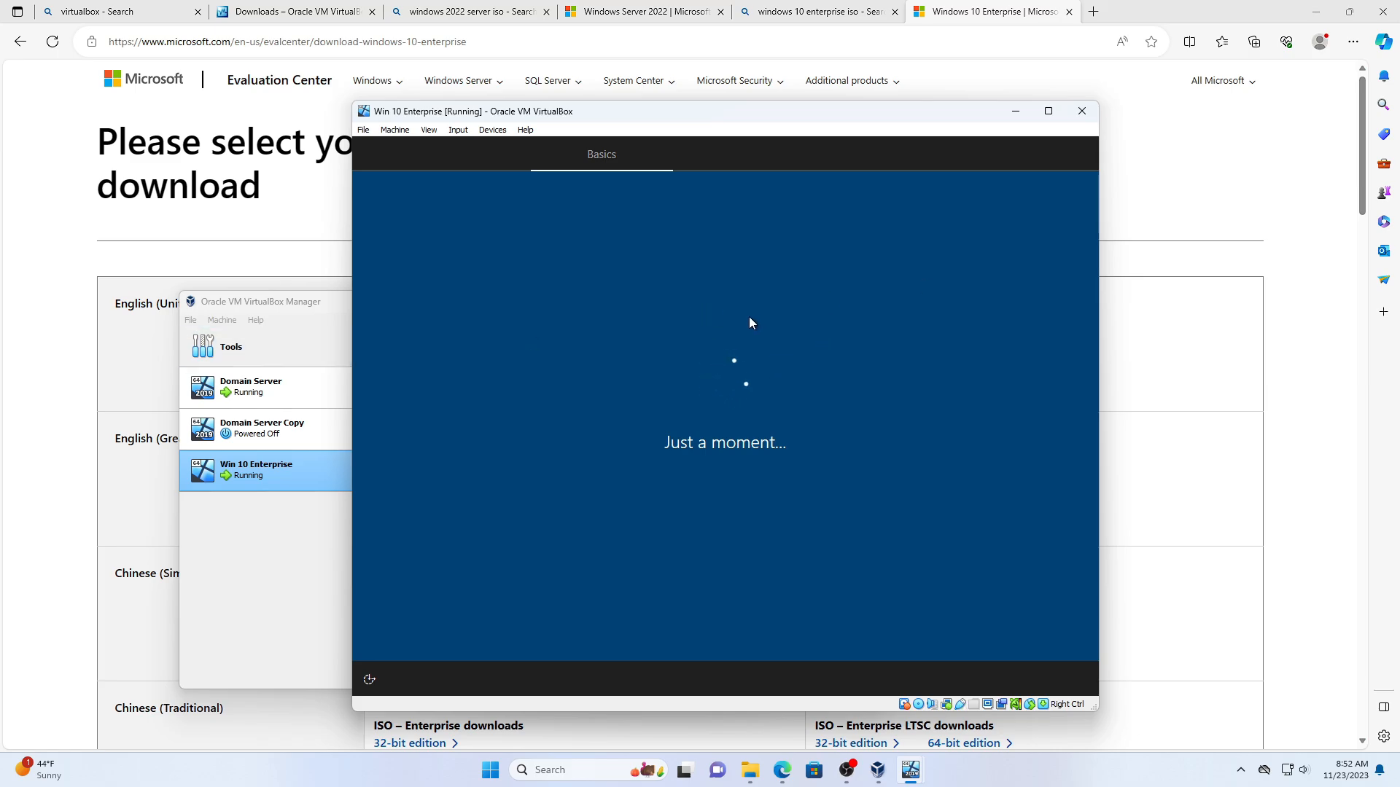
{"action": "left_click", "coordinate": [1017, 632]}
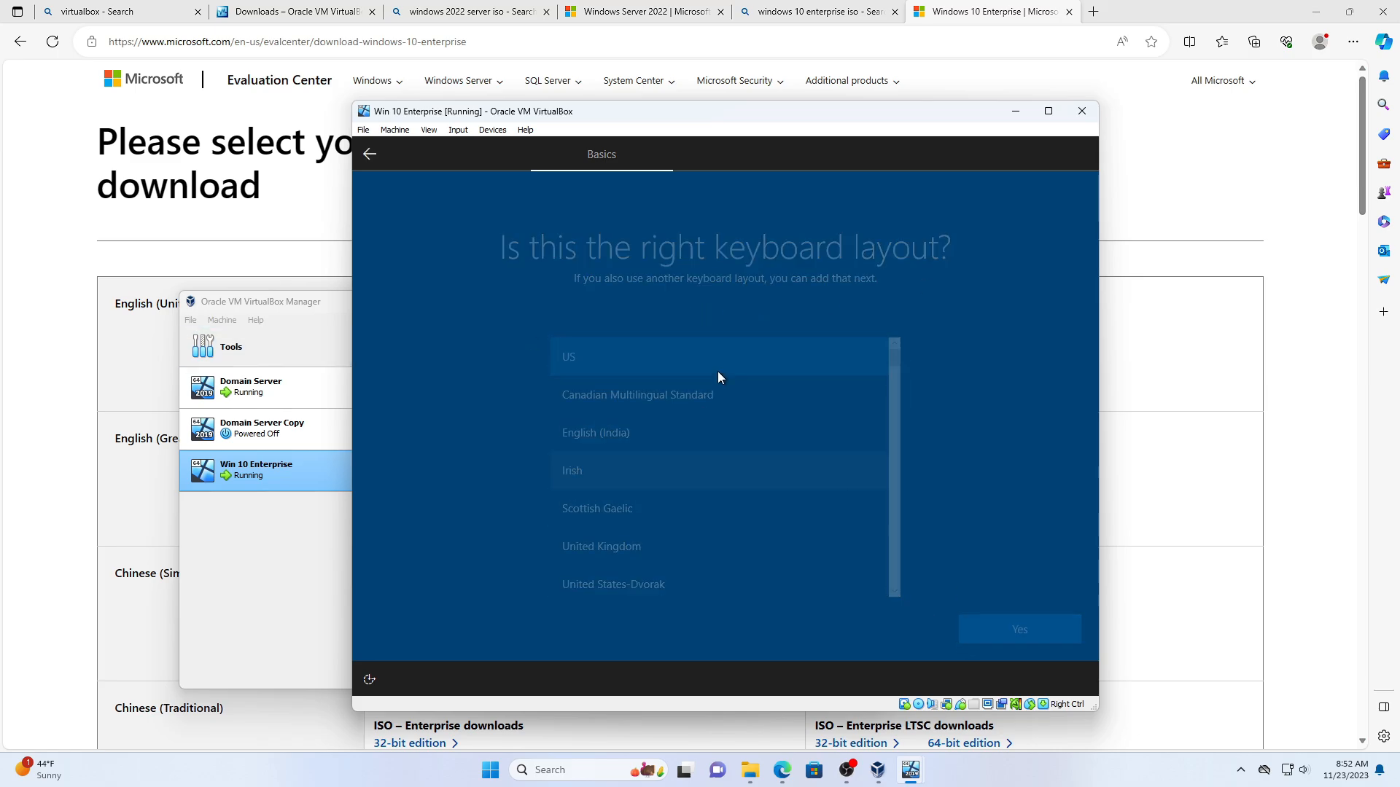
{"action": "left_click", "coordinate": [1034, 635]}
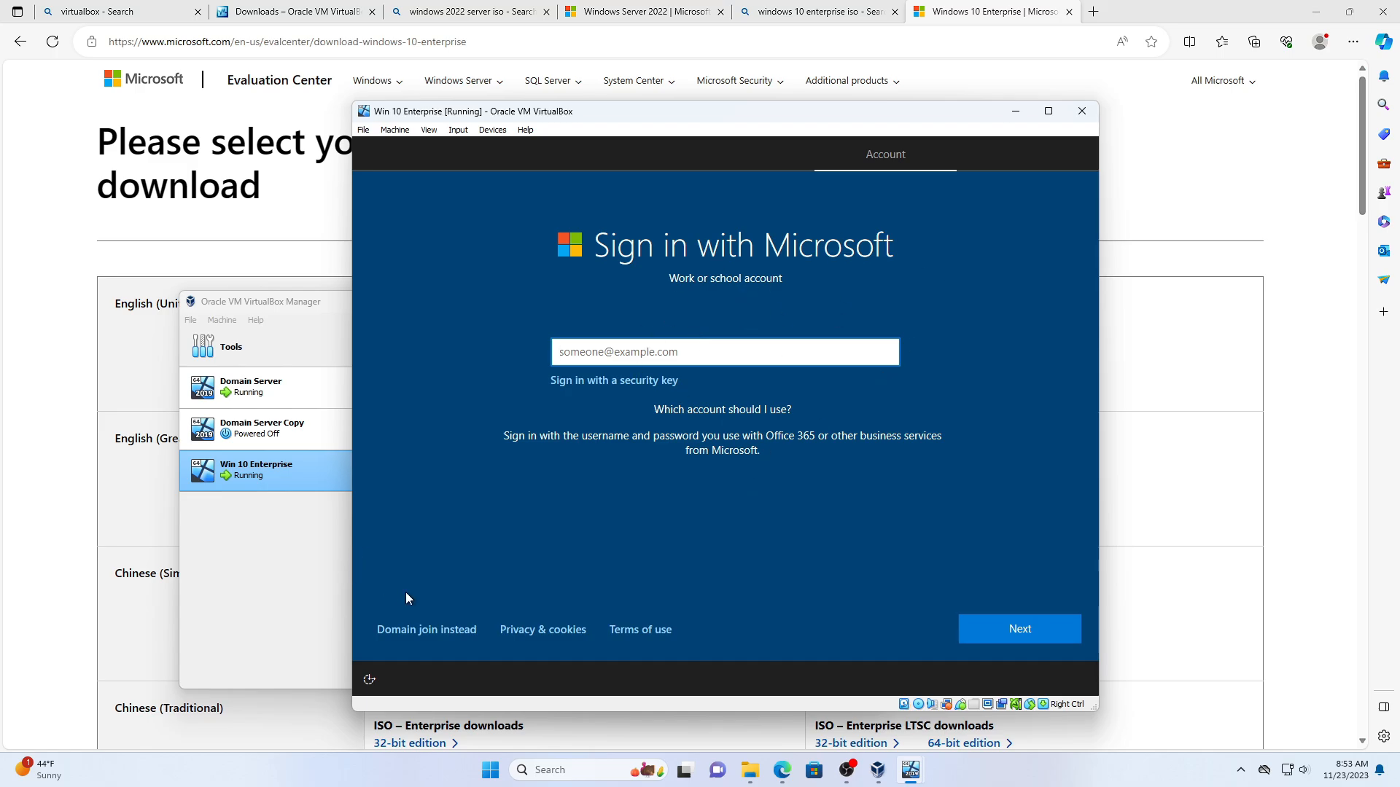
{"action": "left_click", "coordinate": [426, 632]}
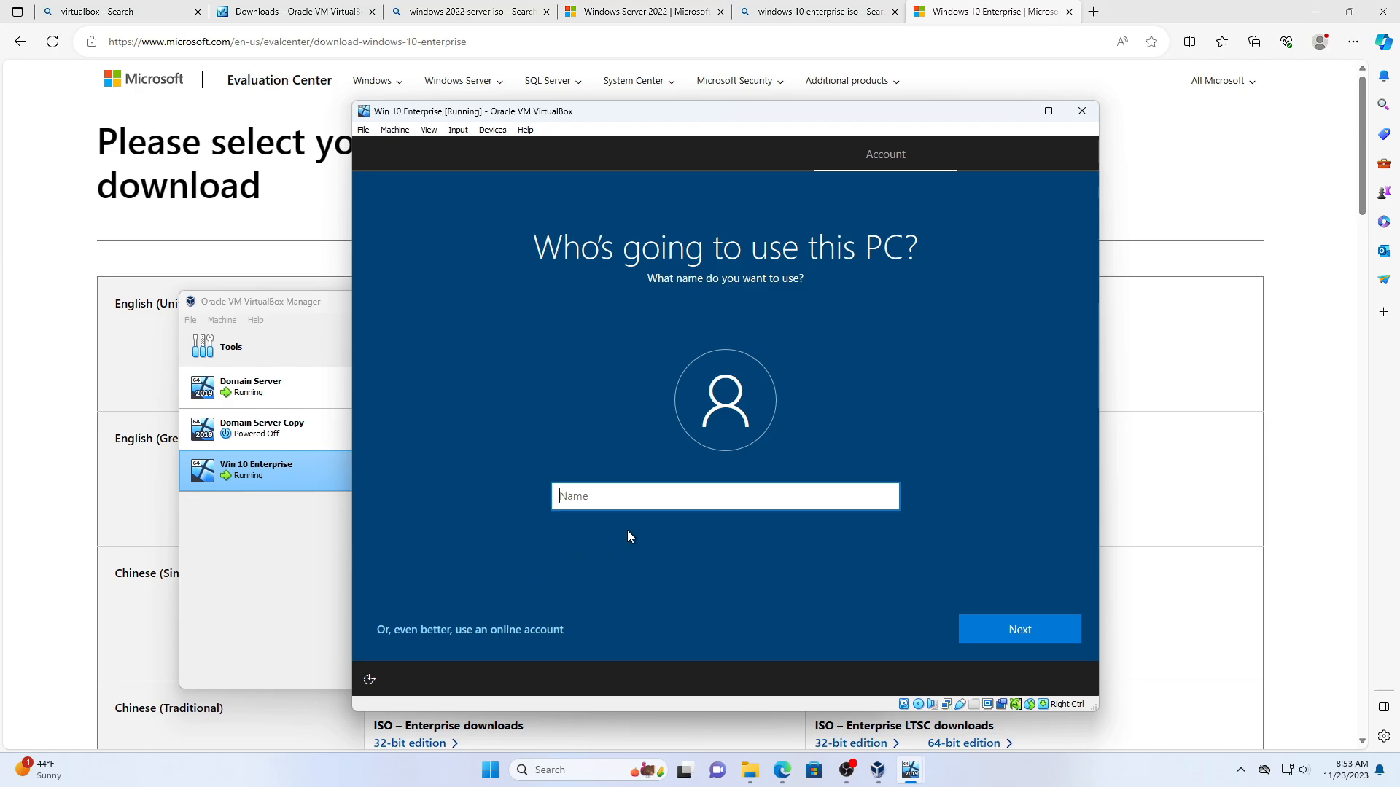
- Name the local account 'sql', then enter and confirm its password
{"action": "type", "text": "sql"}
{"action": "key", "text": "Return"}
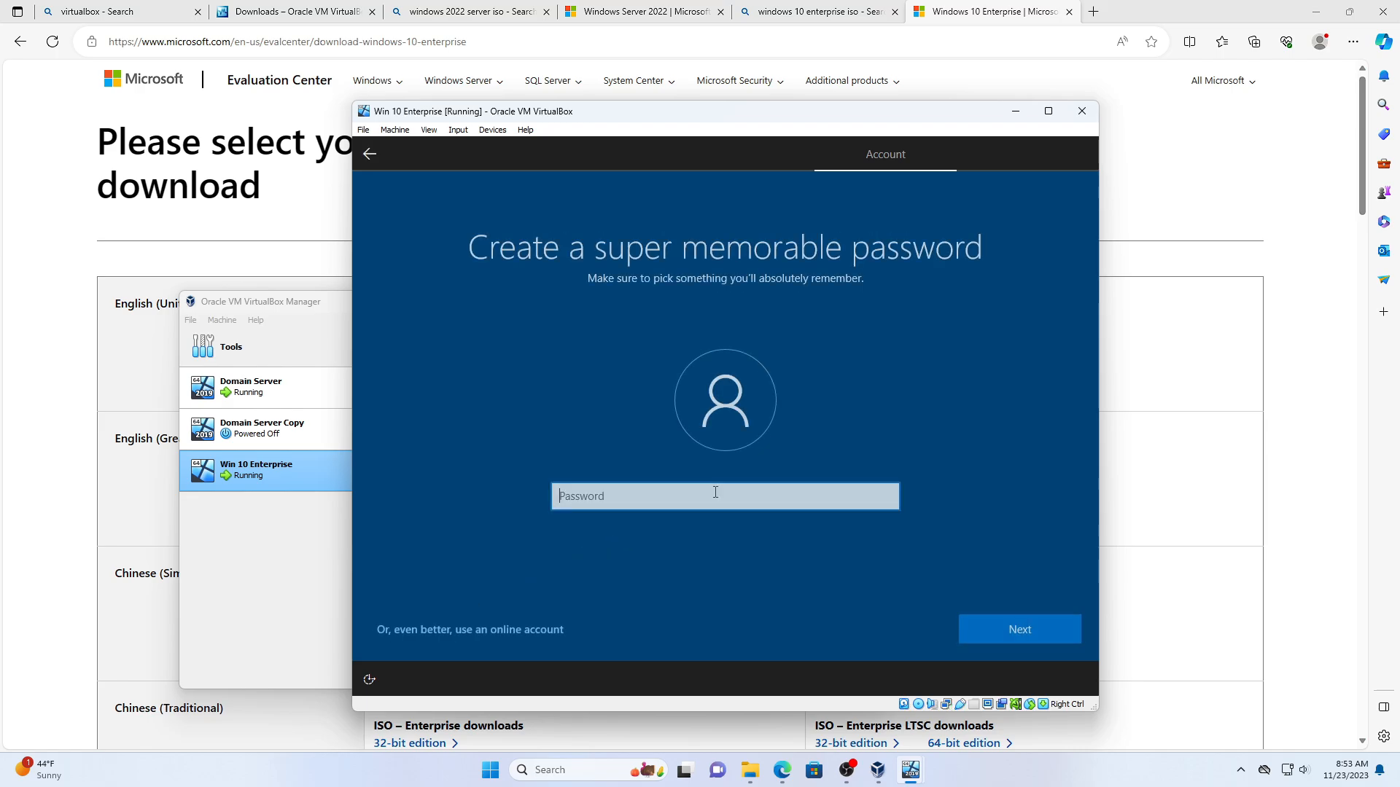
{"action": "type", "text": "•••••"}
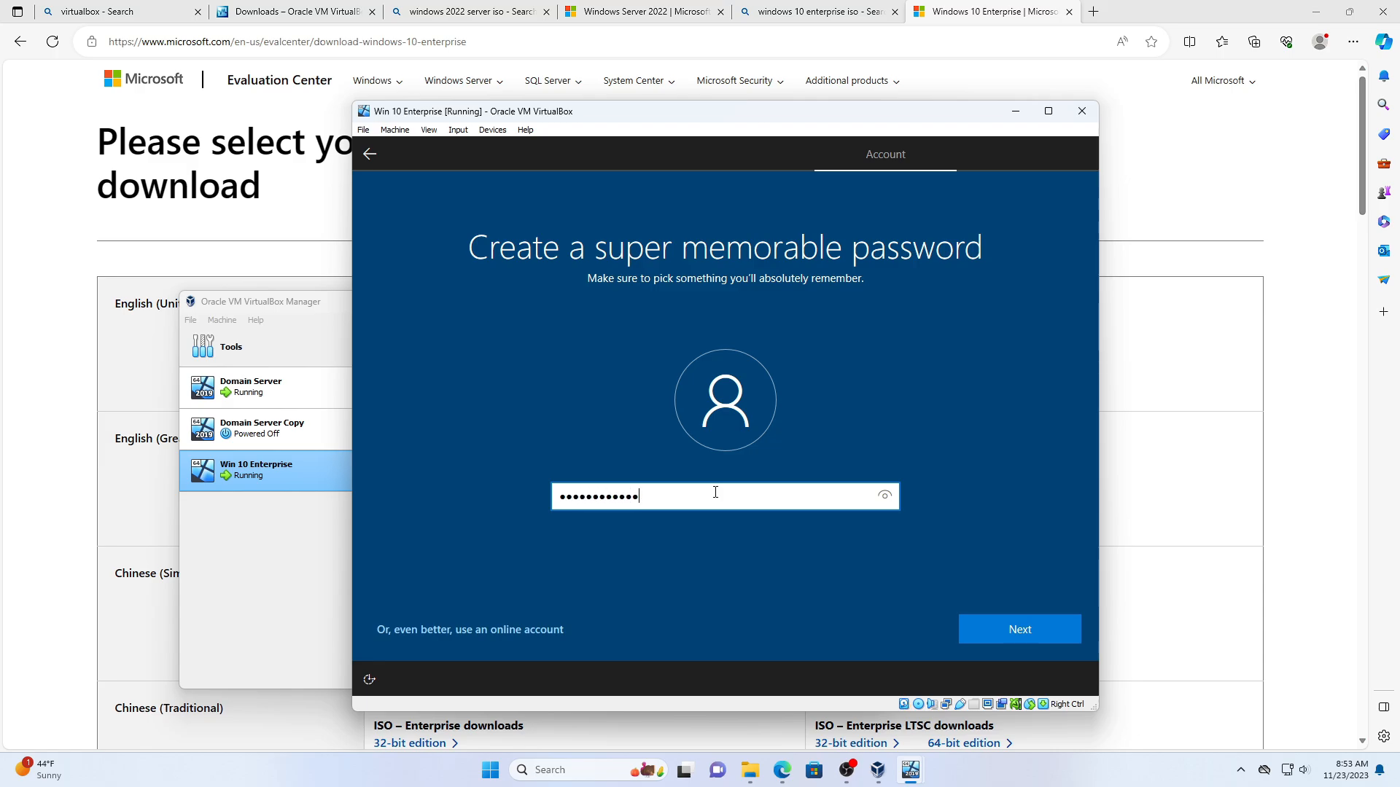
{"action": "key", "text": "Return"}
{"action": "type", "text": "••••"}
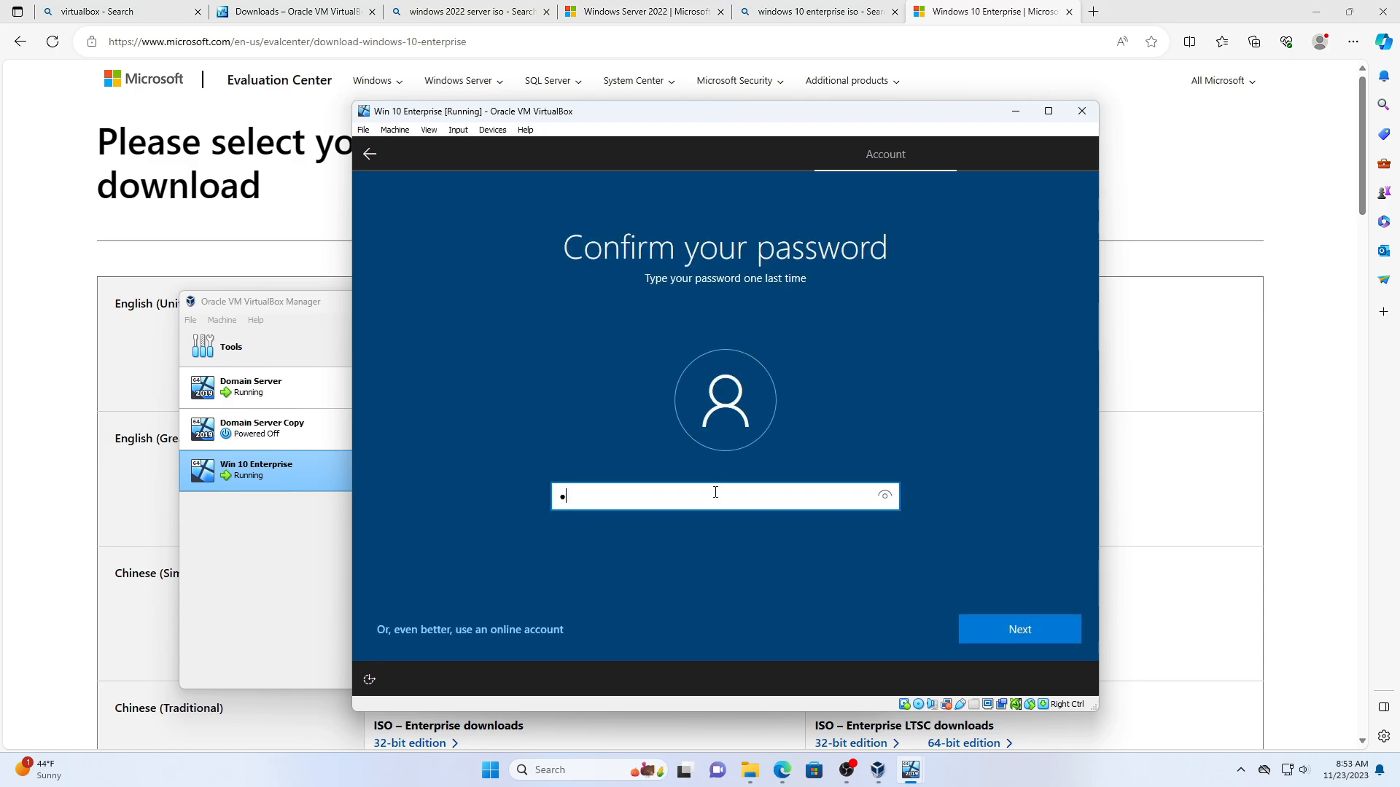
{"action": "key", "text": "BackSpace"}
{"action": "key", "text": "BackSpace"}
{"action": "key", "text": "BackSpace"}
{"action": "key", "text": "BackSpace"}
{"action": "type", "text": "••••••••••"}
{"action": "key", "text": "Return"}
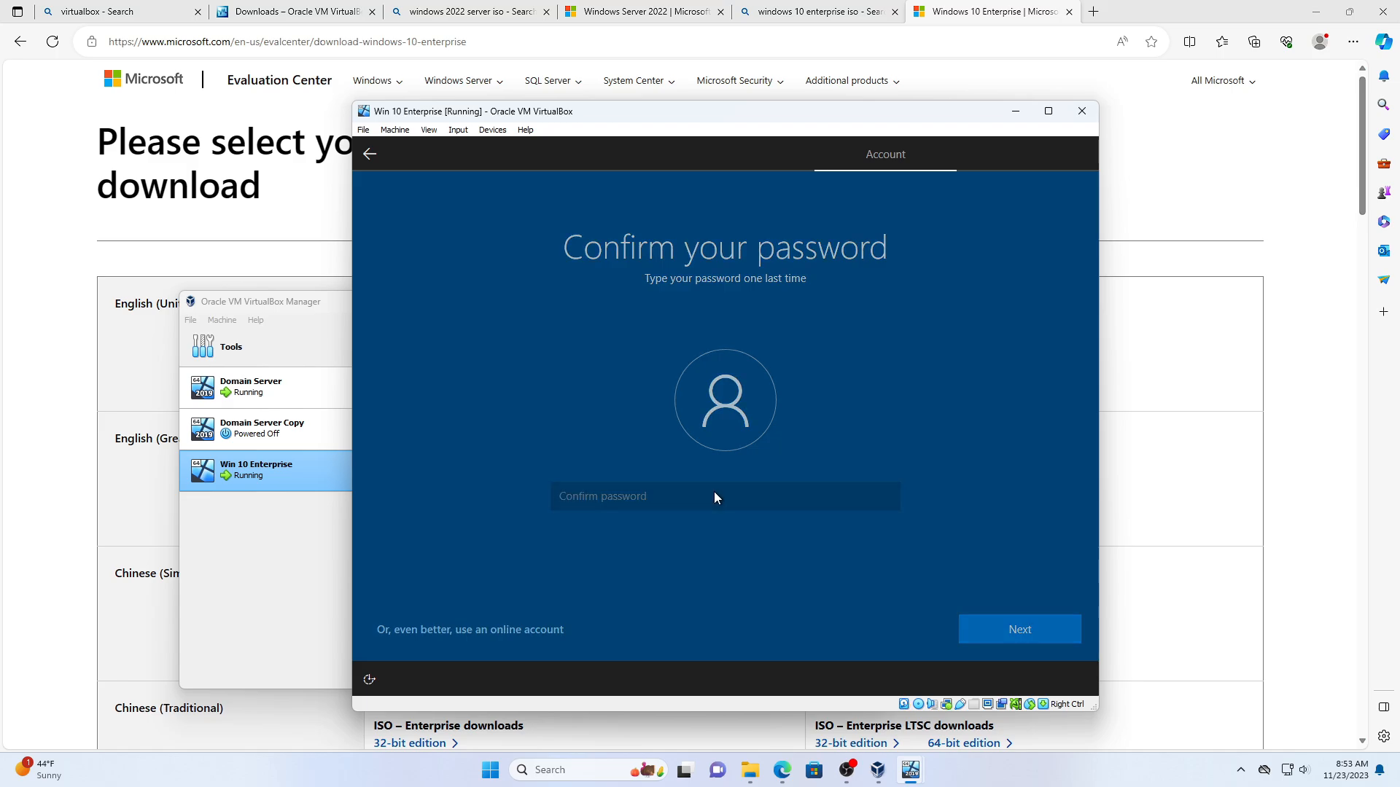
{"action": "type", "text": "••••••"}
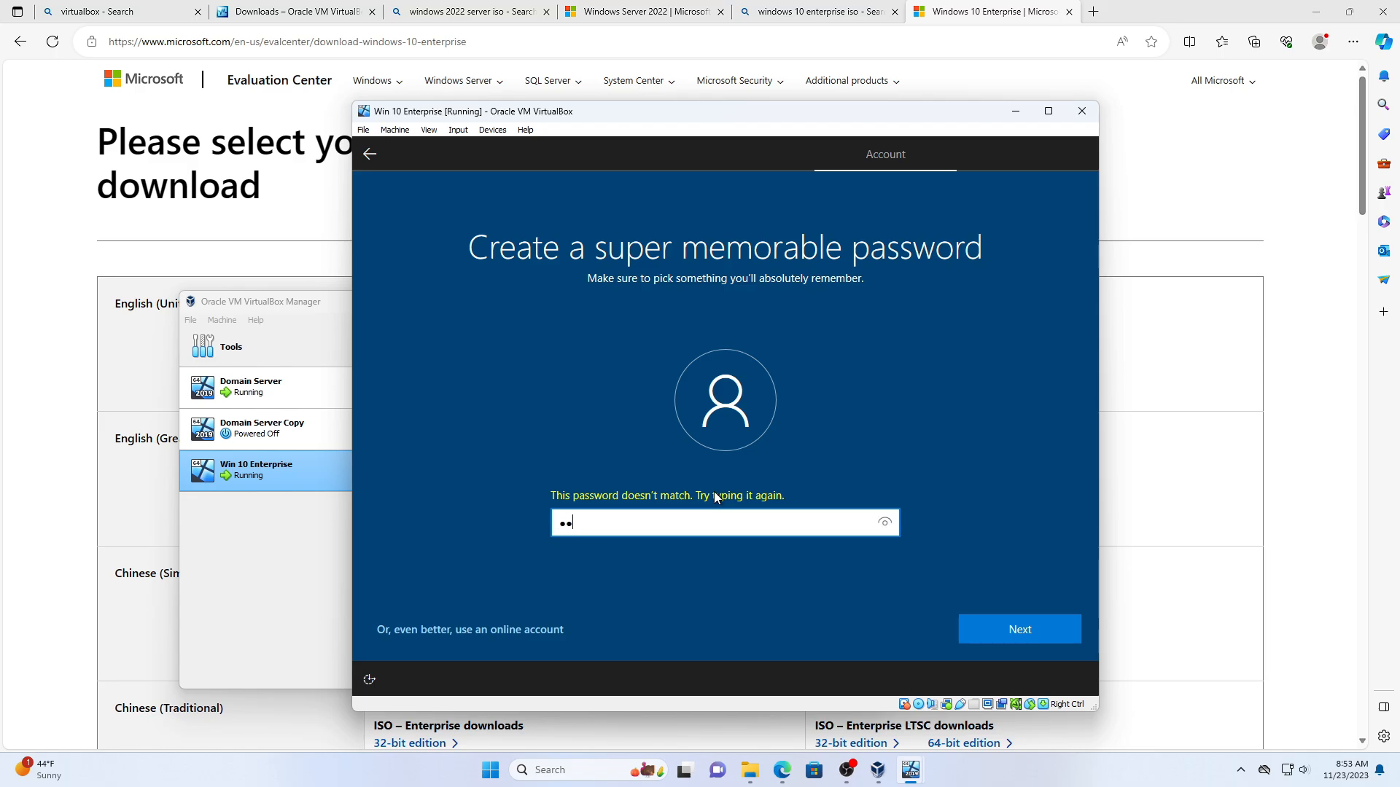
{"action": "type", "text": "•••••"}
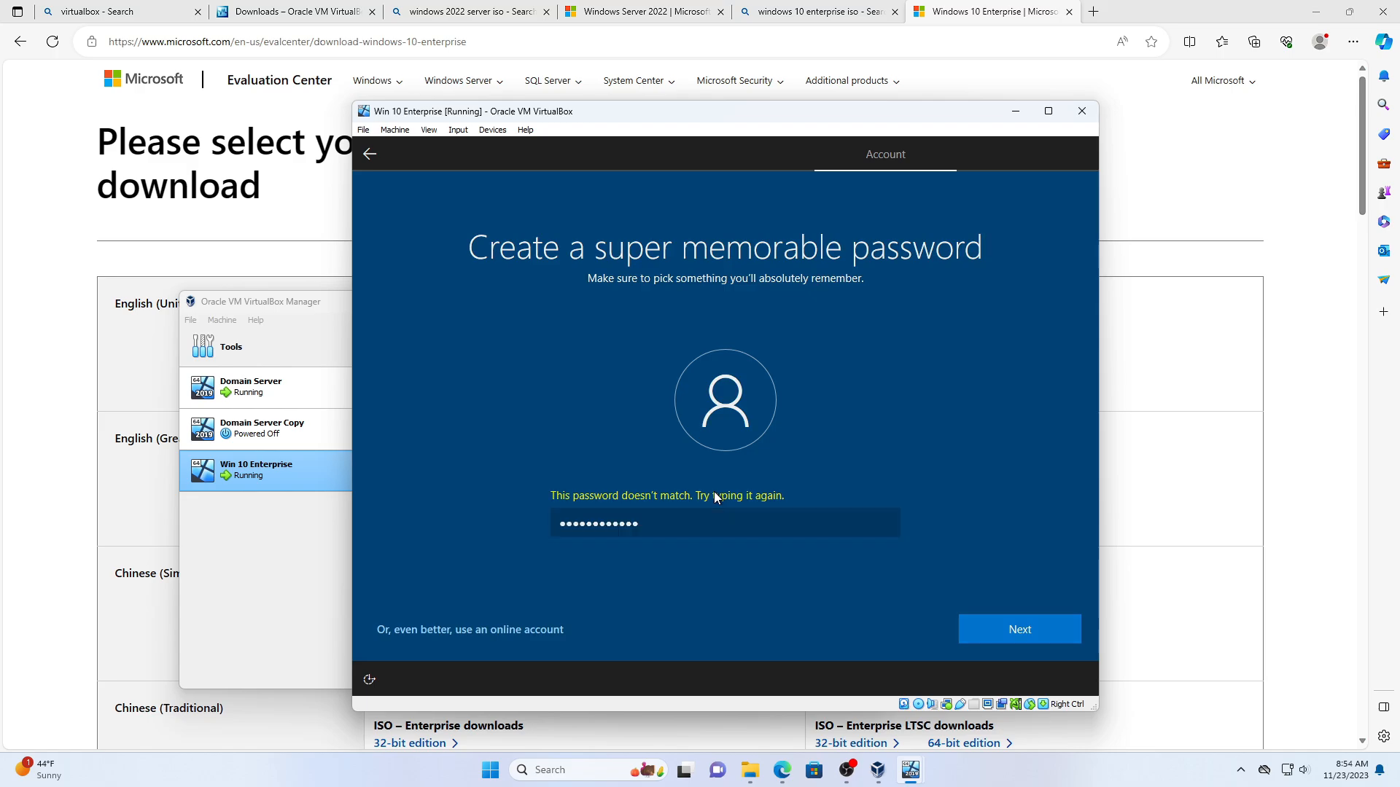
{"action": "key", "text": "Return"}
{"action": "type", "text": "••••••••••"}
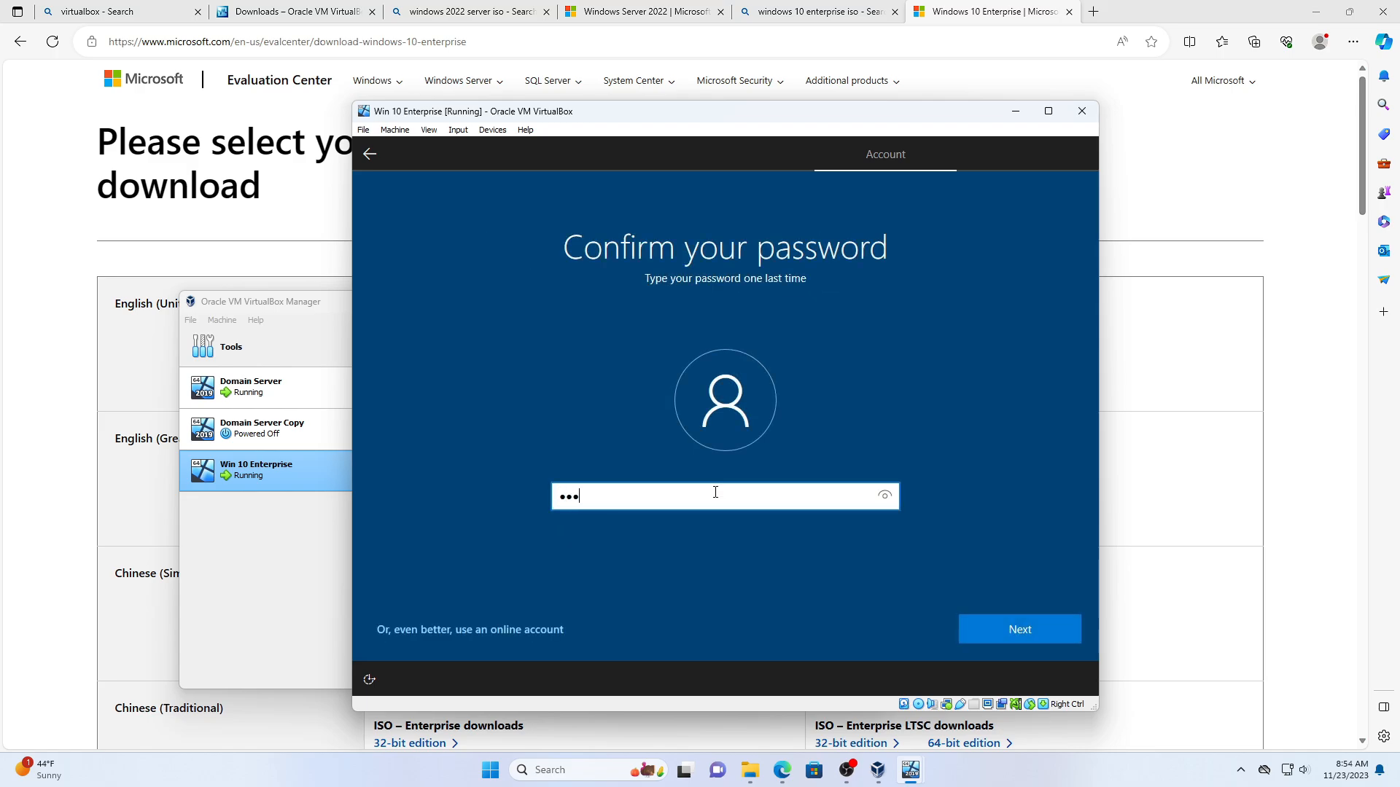
{"action": "key", "text": "Return"}
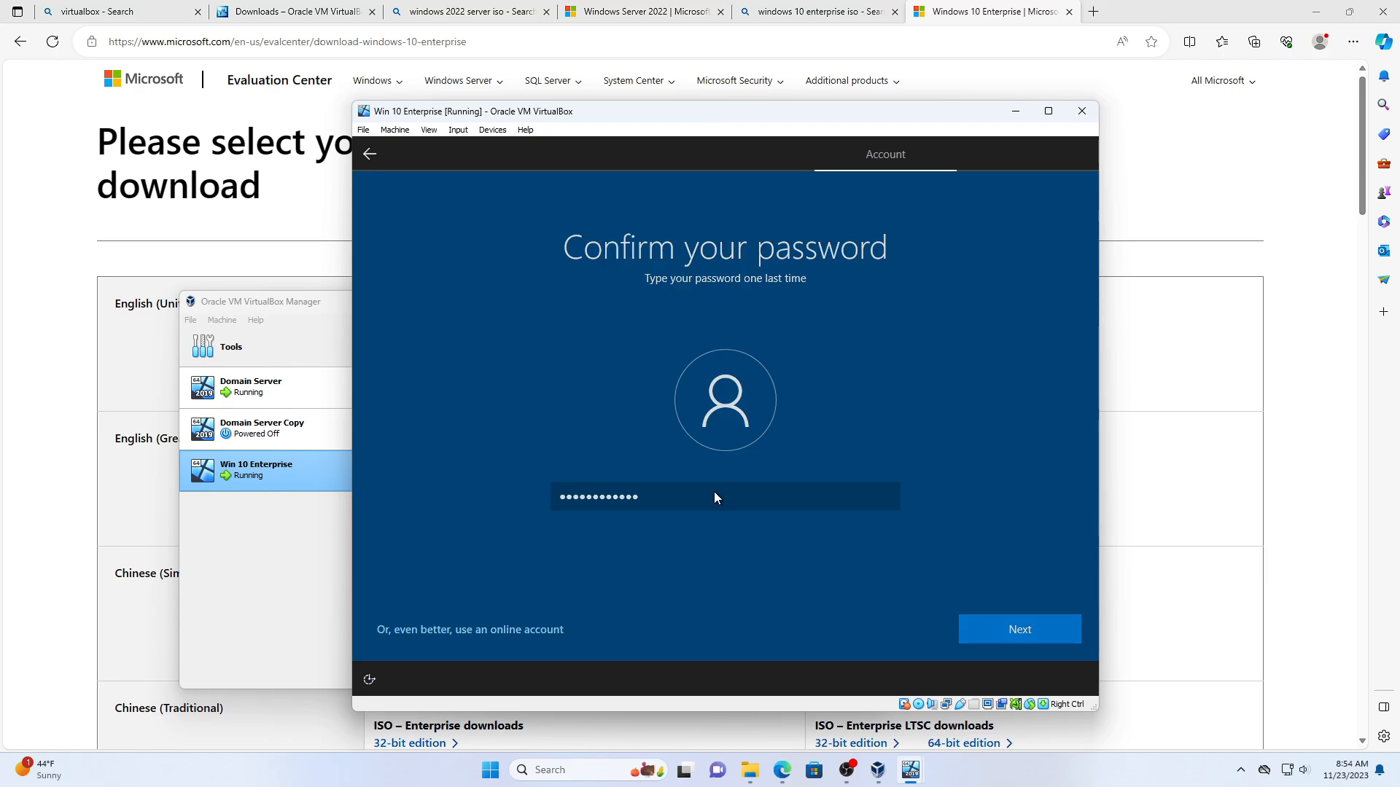
- Answer three security questions: birth city, oldest cousin, and childhood nickname, then submit
{"action": "left_click", "coordinate": [716, 510]}
{"action": "left_click", "coordinate": [682, 541]}
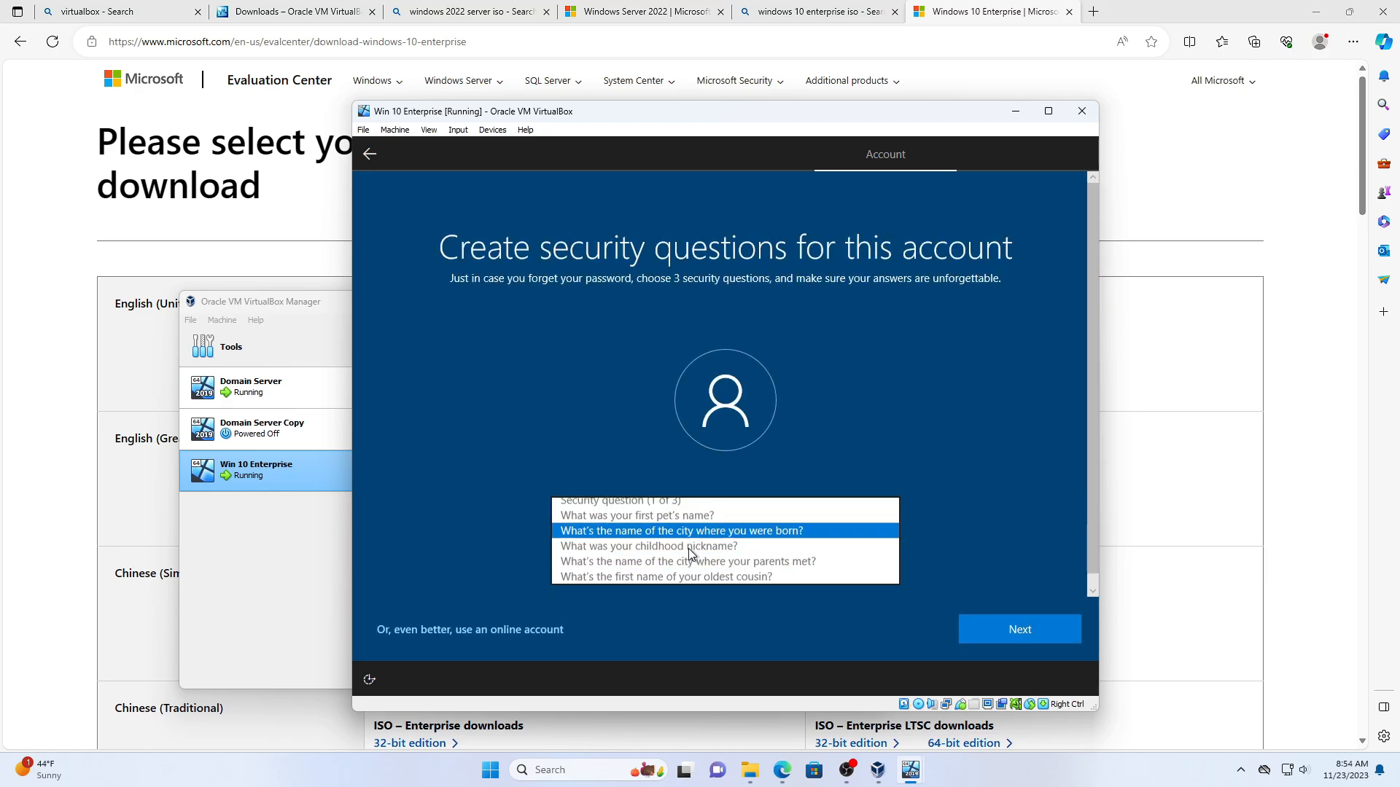
{"action": "type", "text": "as"}
{"action": "left_click", "coordinate": [1010, 629]}
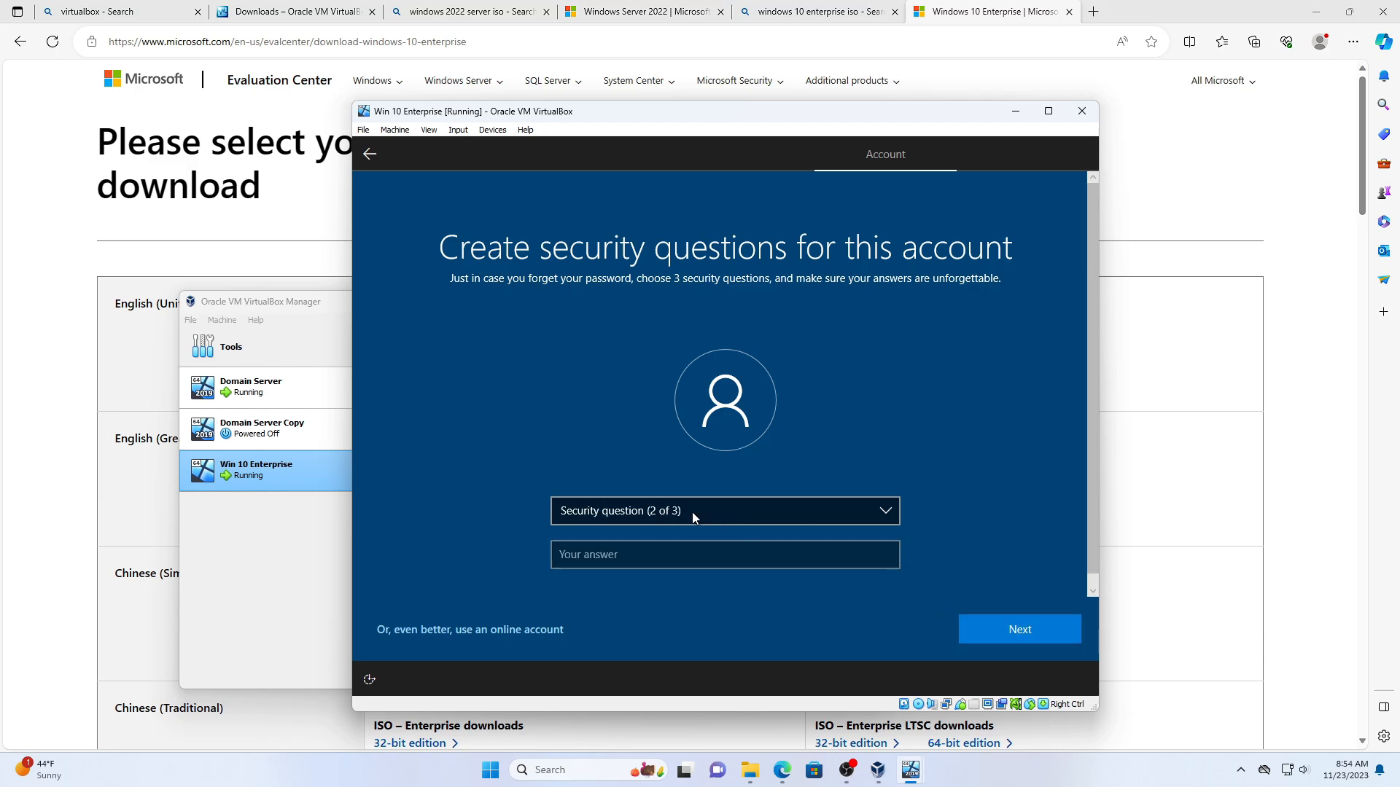
{"action": "left_click", "coordinate": [694, 514]}
{"action": "left_click", "coordinate": [669, 573]}
{"action": "type", "text": "as"}
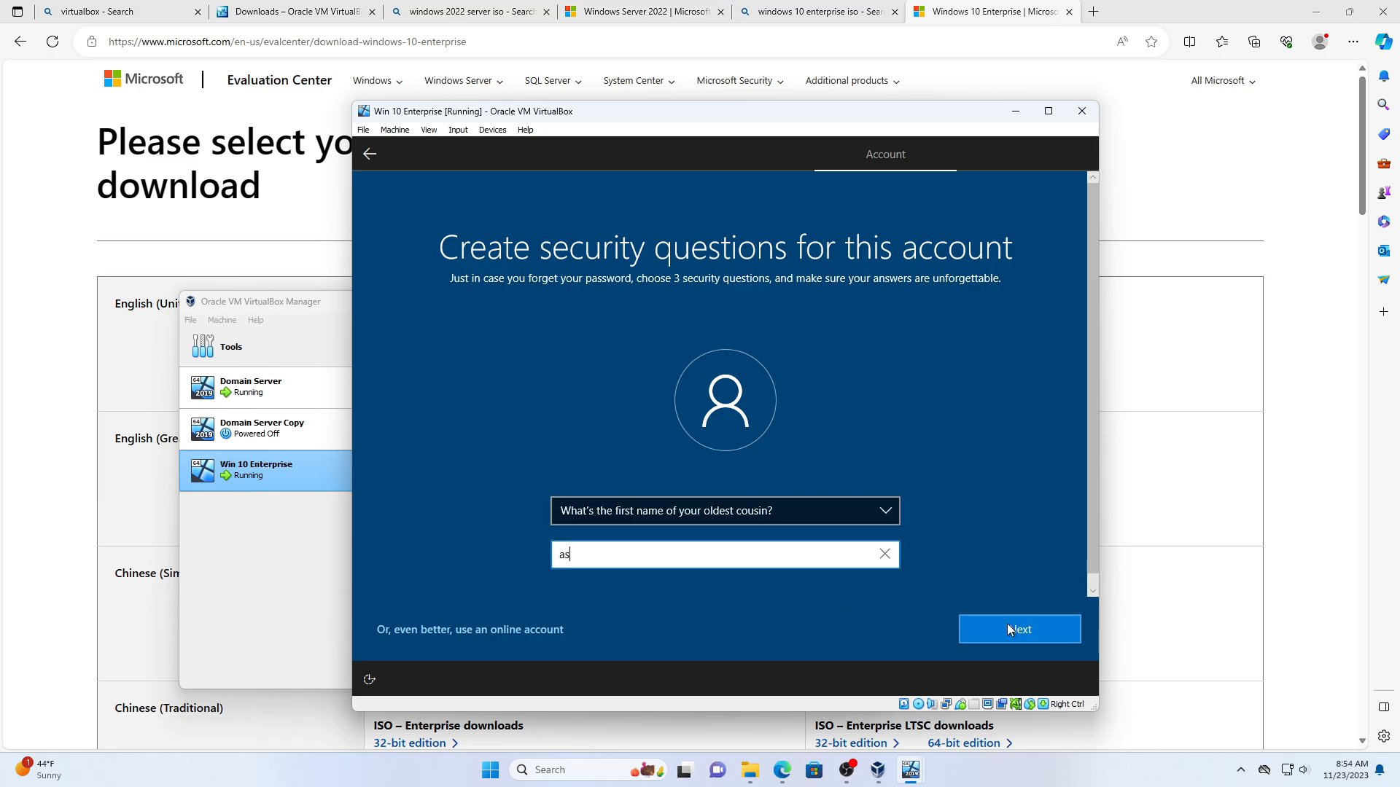
{"action": "left_click", "coordinate": [1008, 627]}
{"action": "left_click", "coordinate": [705, 503]}
{"action": "left_click", "coordinate": [668, 557]}
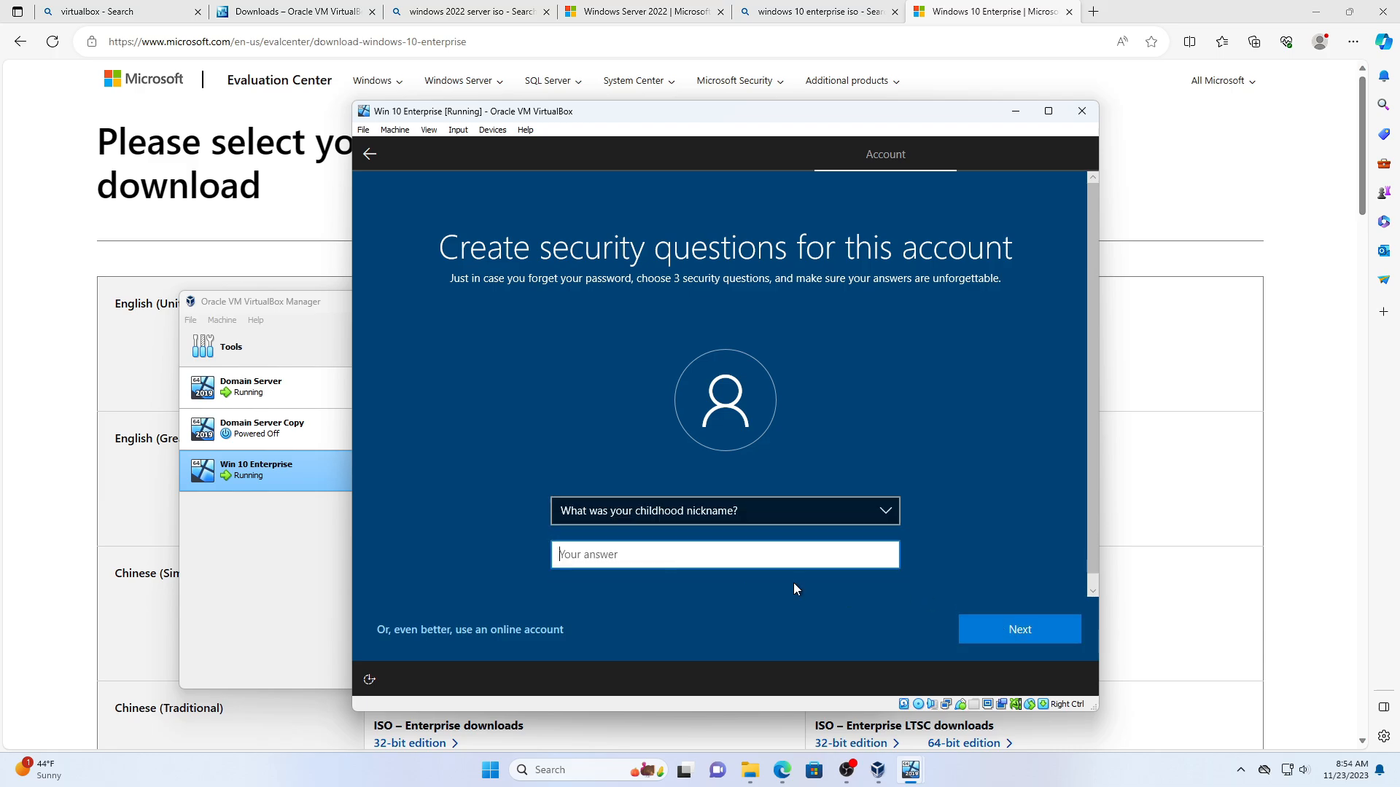
{"action": "type", "text": "as"}
{"action": "left_click", "coordinate": [1025, 631]}
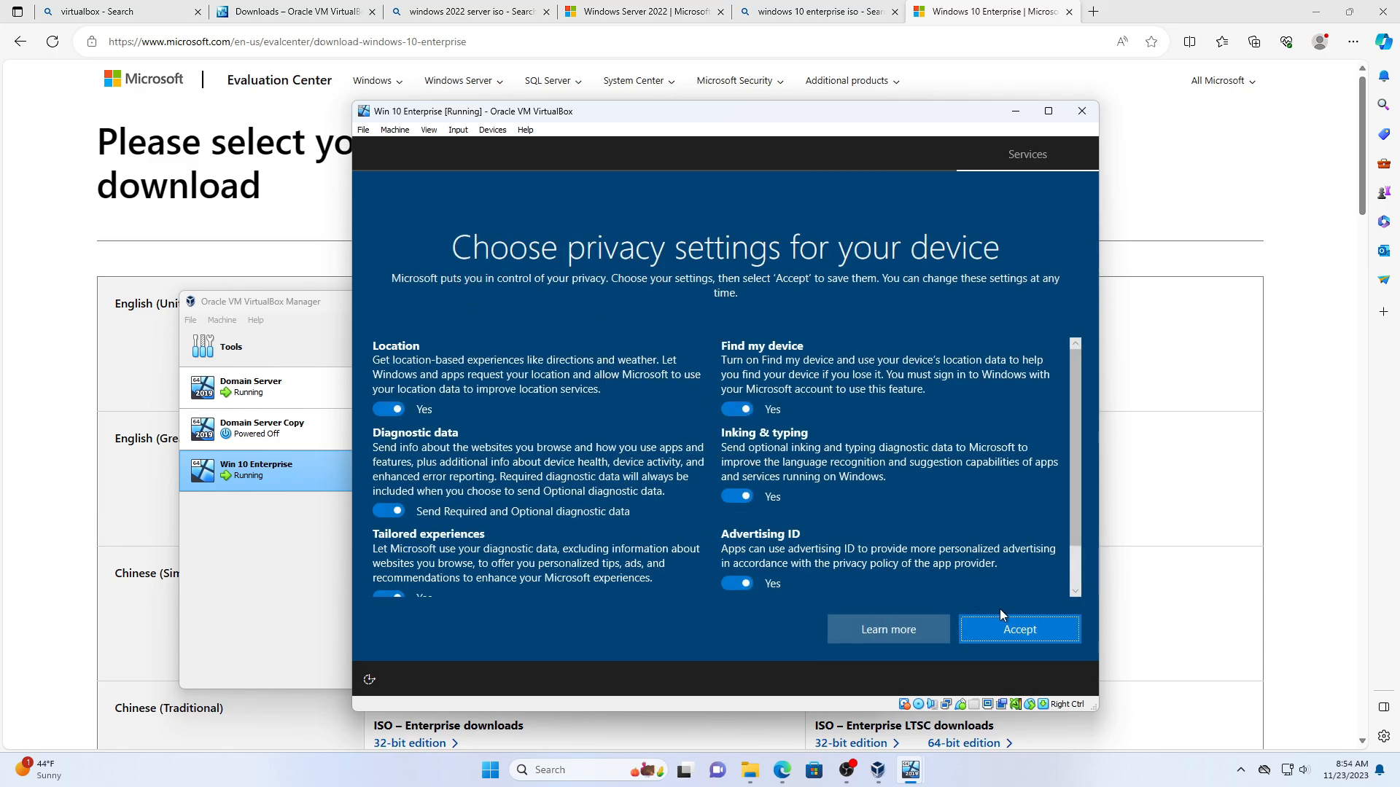
- Accept the privacy settings and choose Not now for Cortana
{"action": "left_click", "coordinate": [1006, 618]}
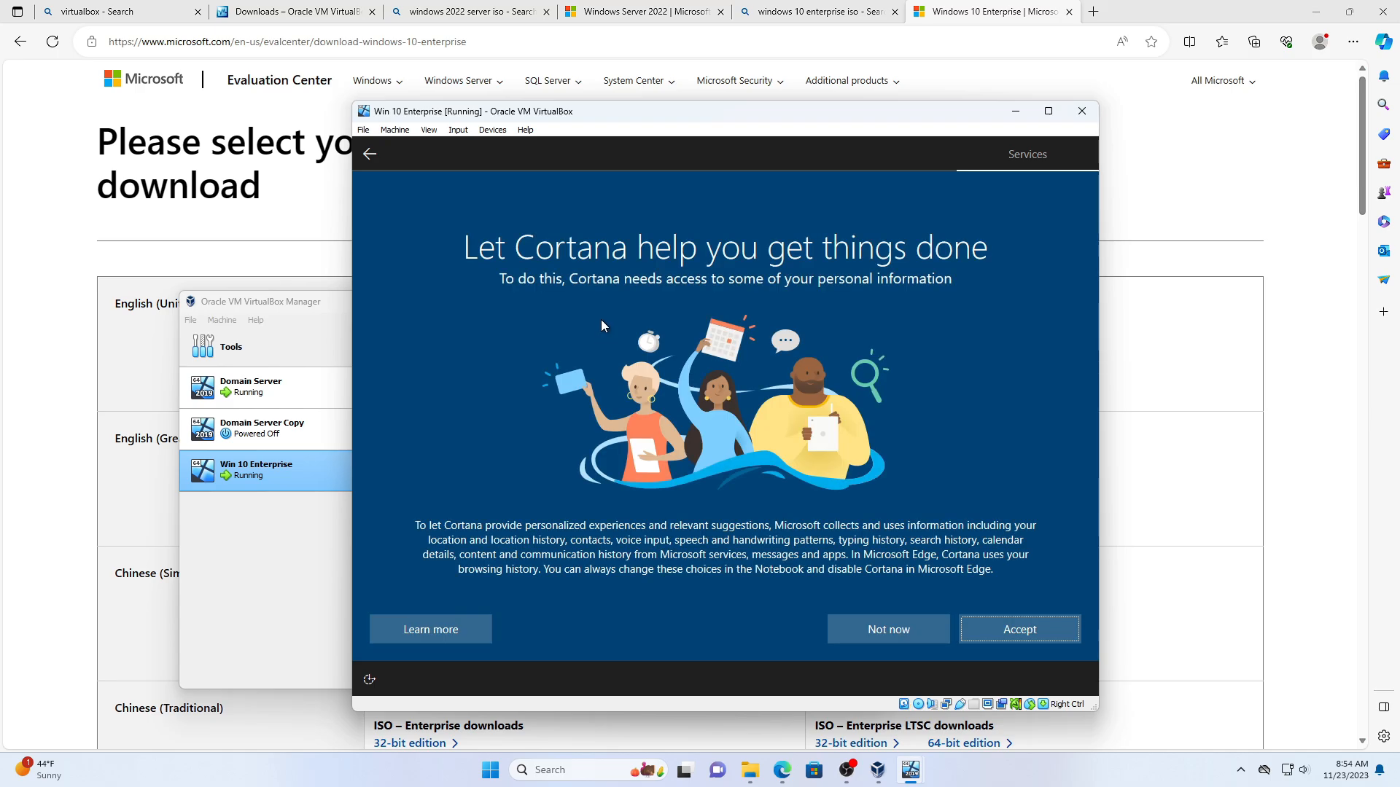
{"action": "left_click", "coordinate": [885, 631]}
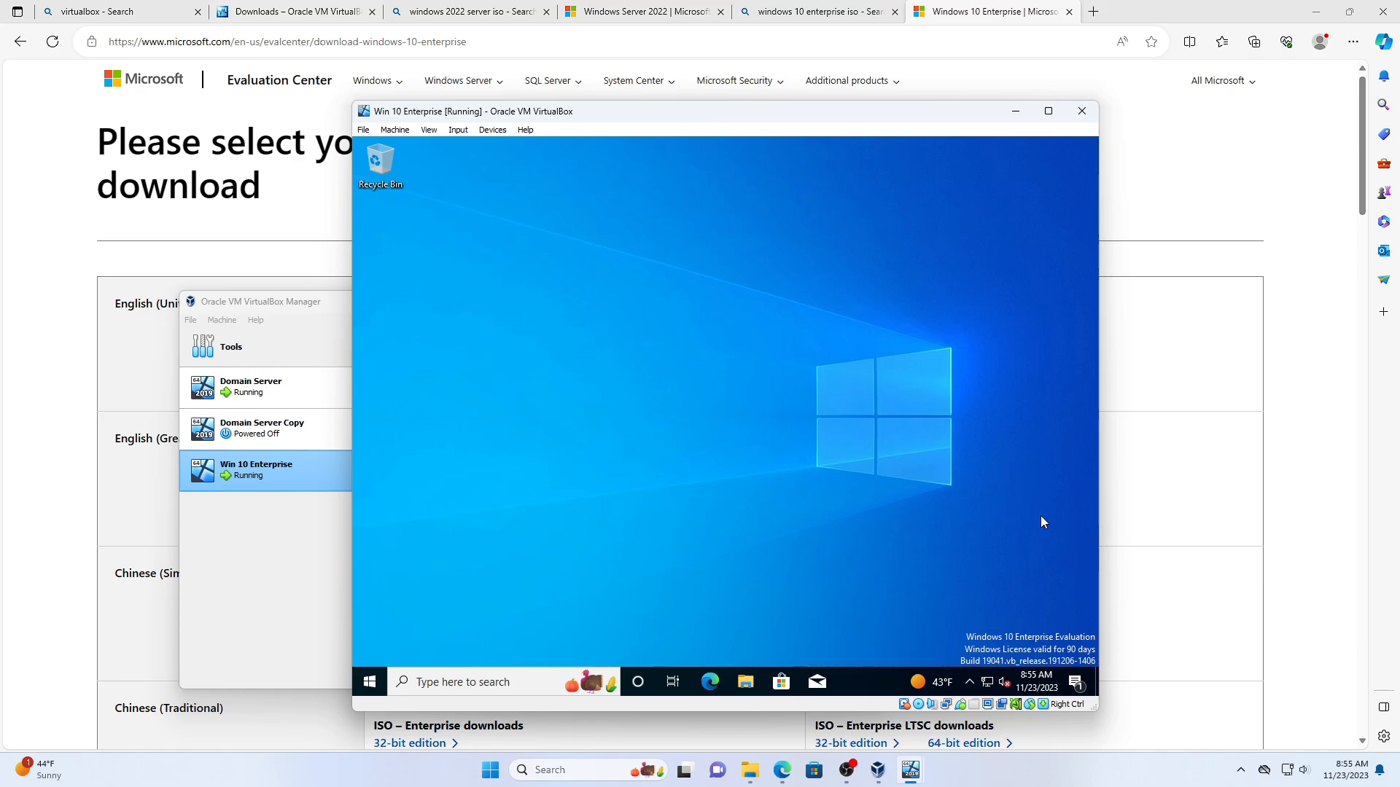
- Open the Ethernet adapter's Properties from the guest's network settings via Change adapter options
{"action": "left_click", "coordinate": [989, 681]}
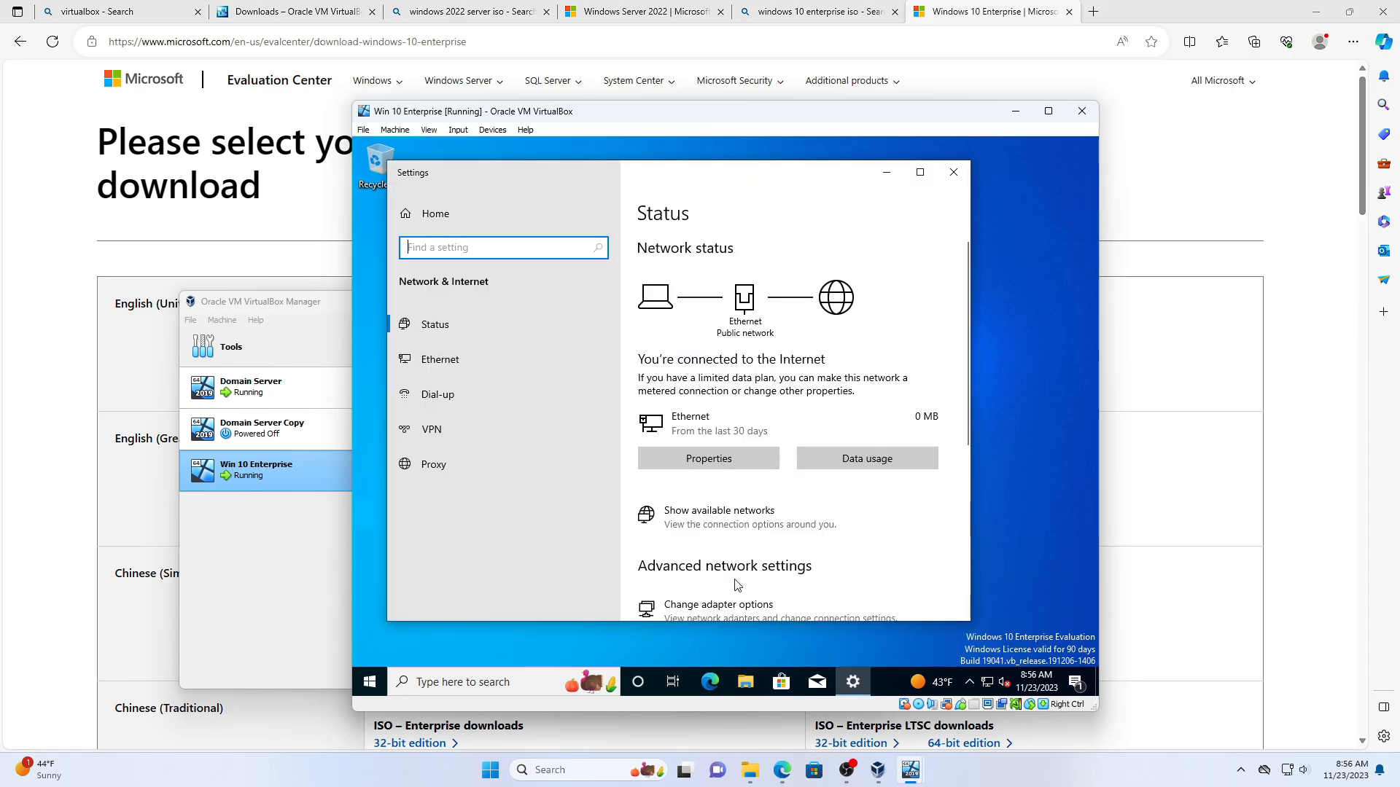
{"action": "left_click", "coordinate": [742, 611]}
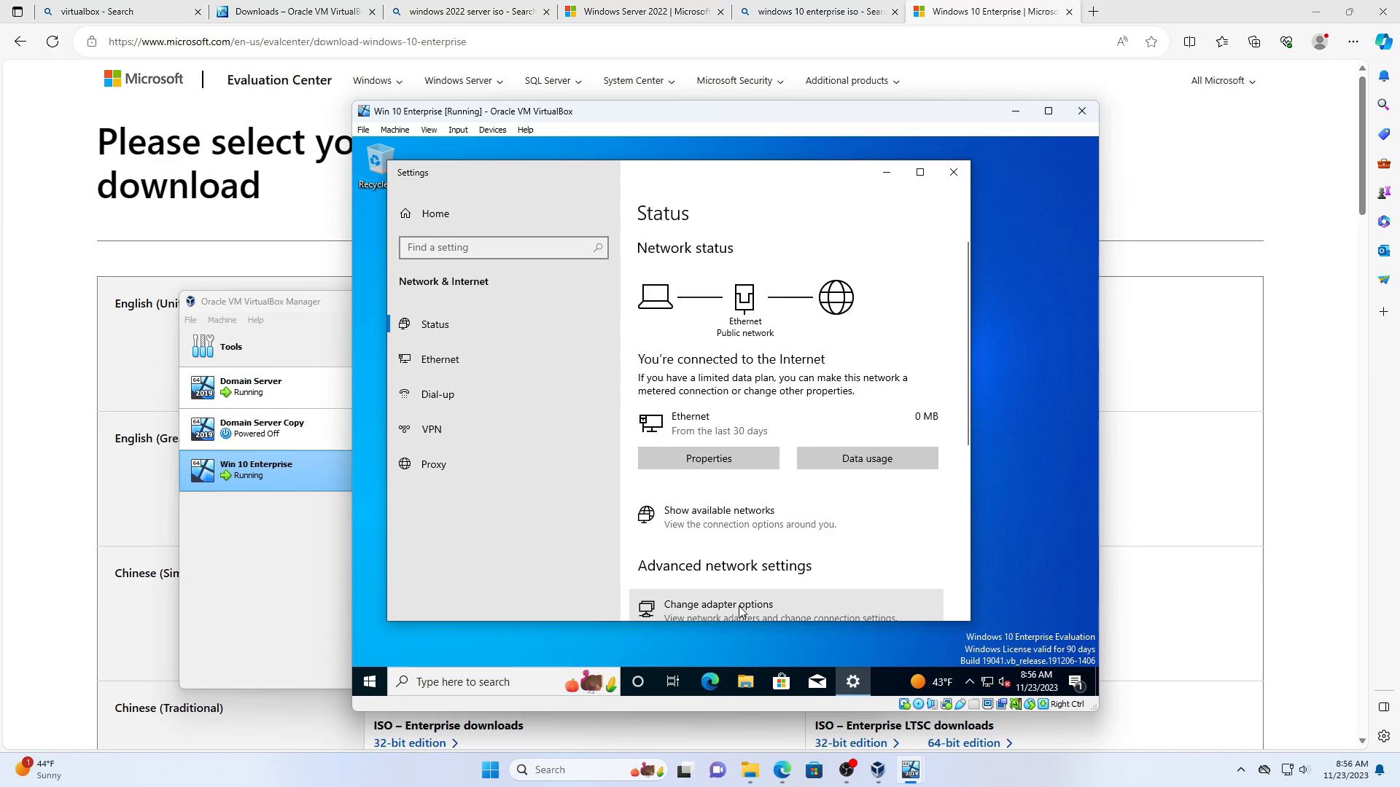
{"action": "right_click", "coordinate": [510, 283]}
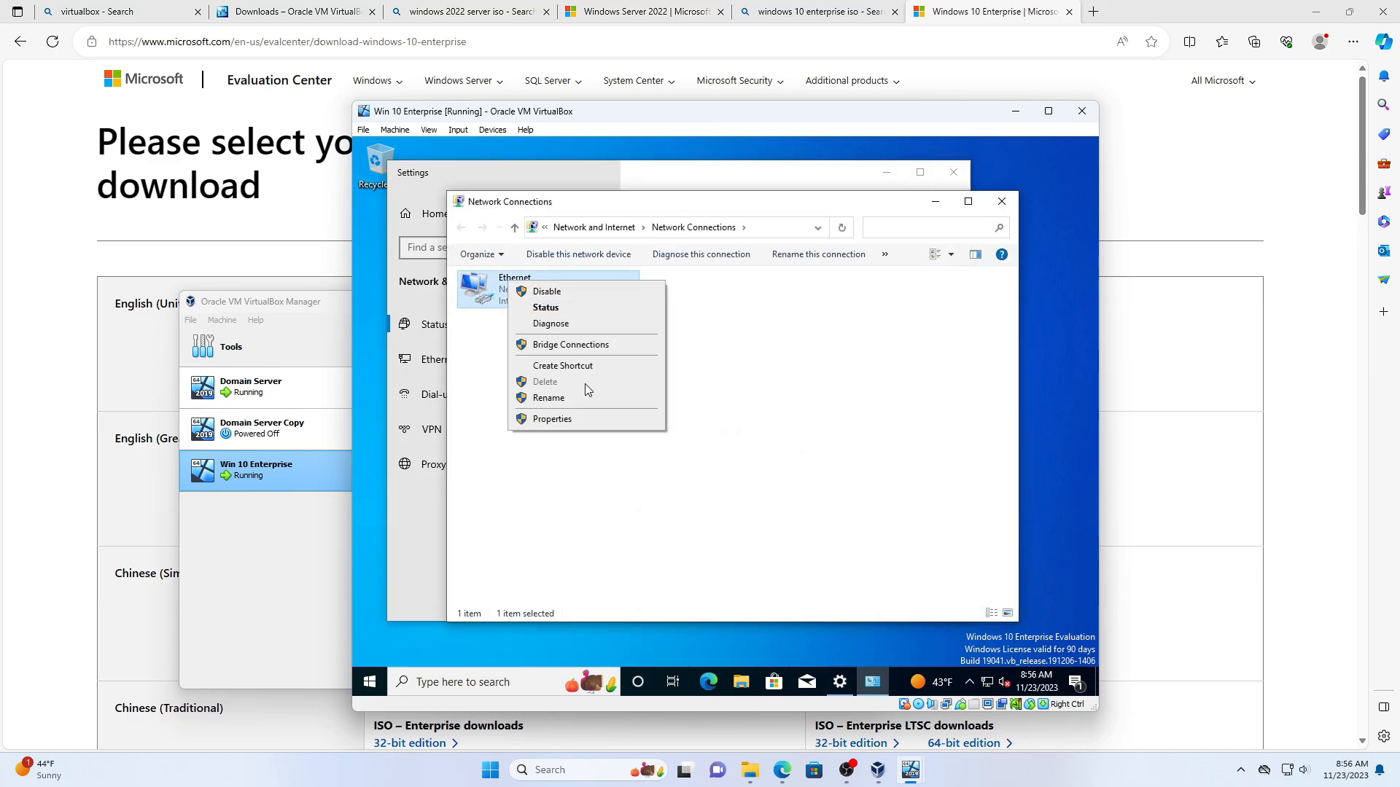
{"action": "left_click", "coordinate": [580, 422]}
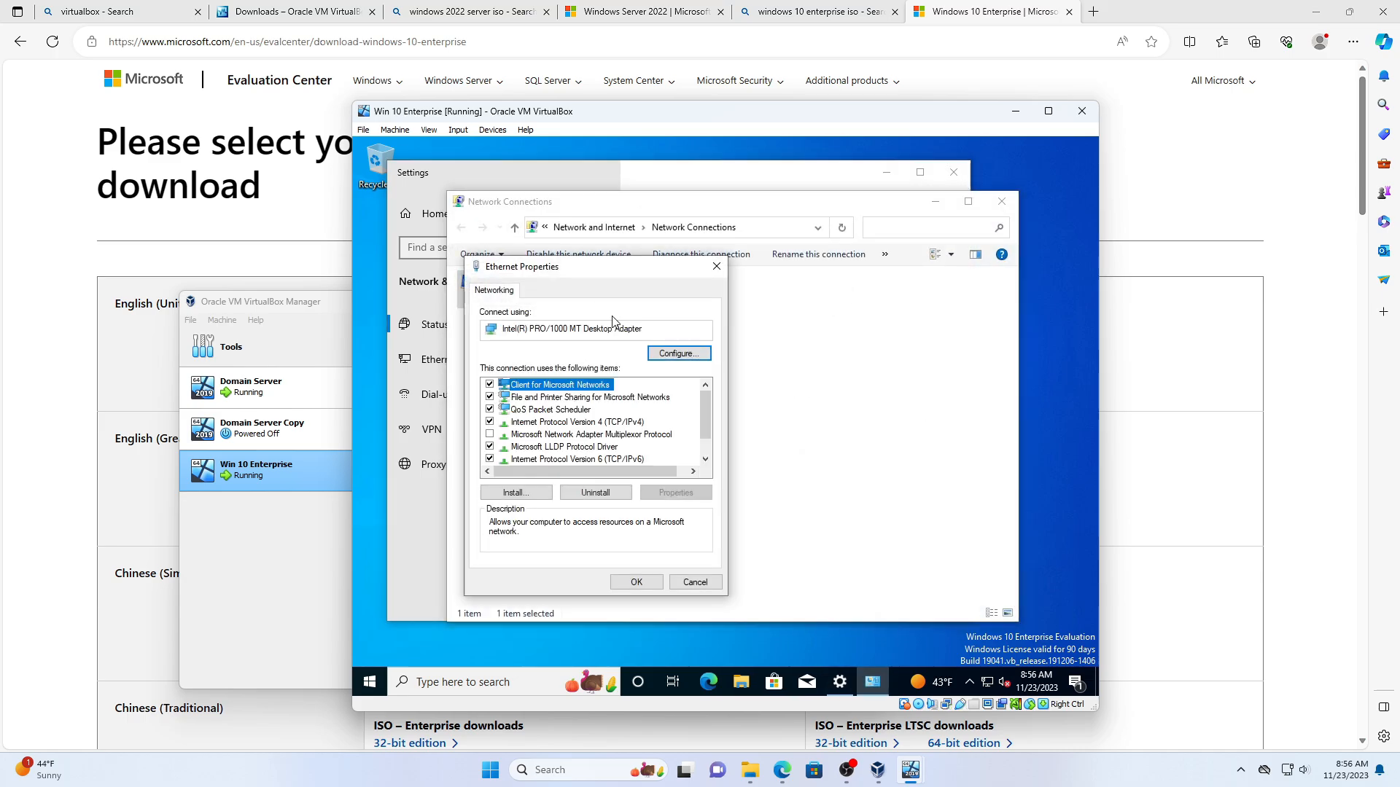
- In Internet Protocol Version 4 properties, select 'Use the following DNS server addresses'; shift the VM window right
{"action": "left_click", "coordinate": [589, 423]}
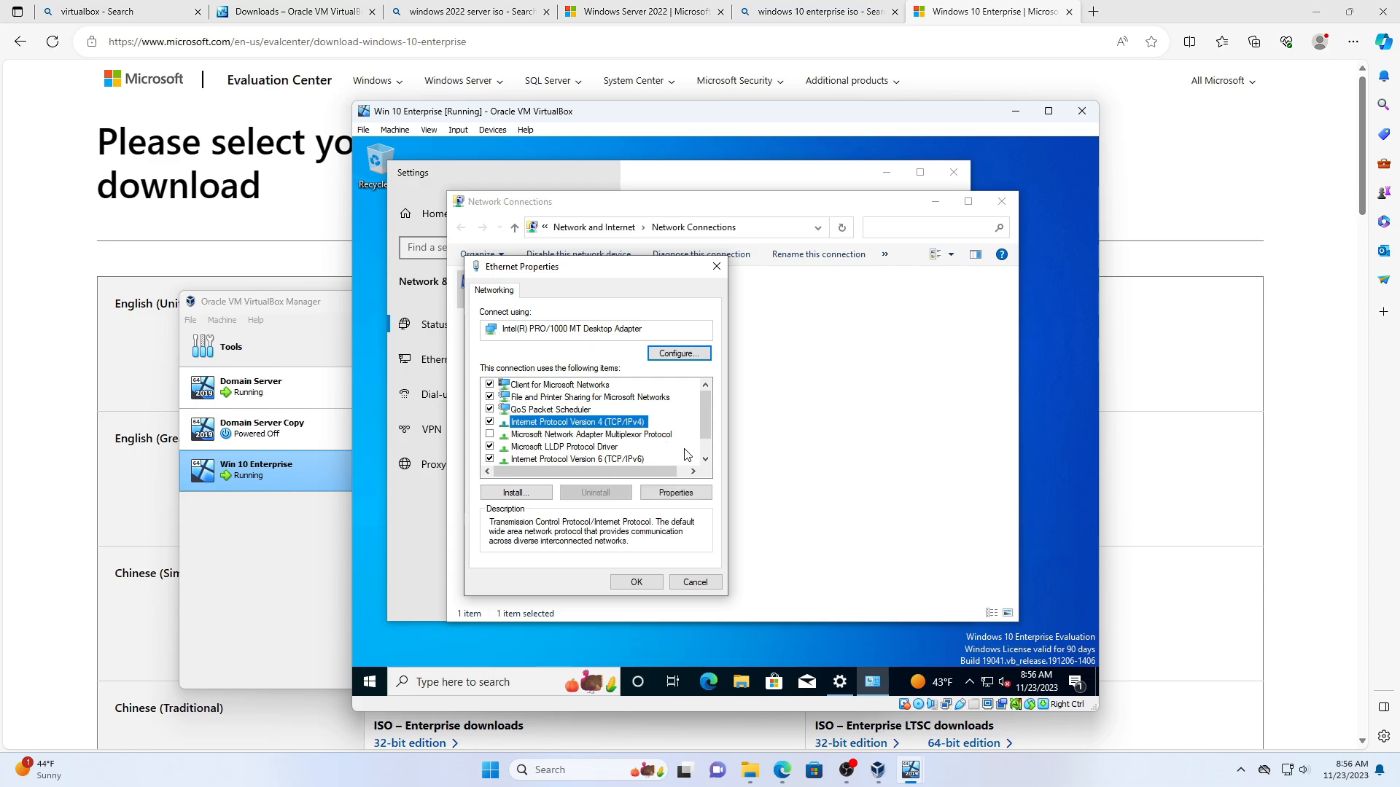
{"action": "left_click", "coordinate": [677, 493]}
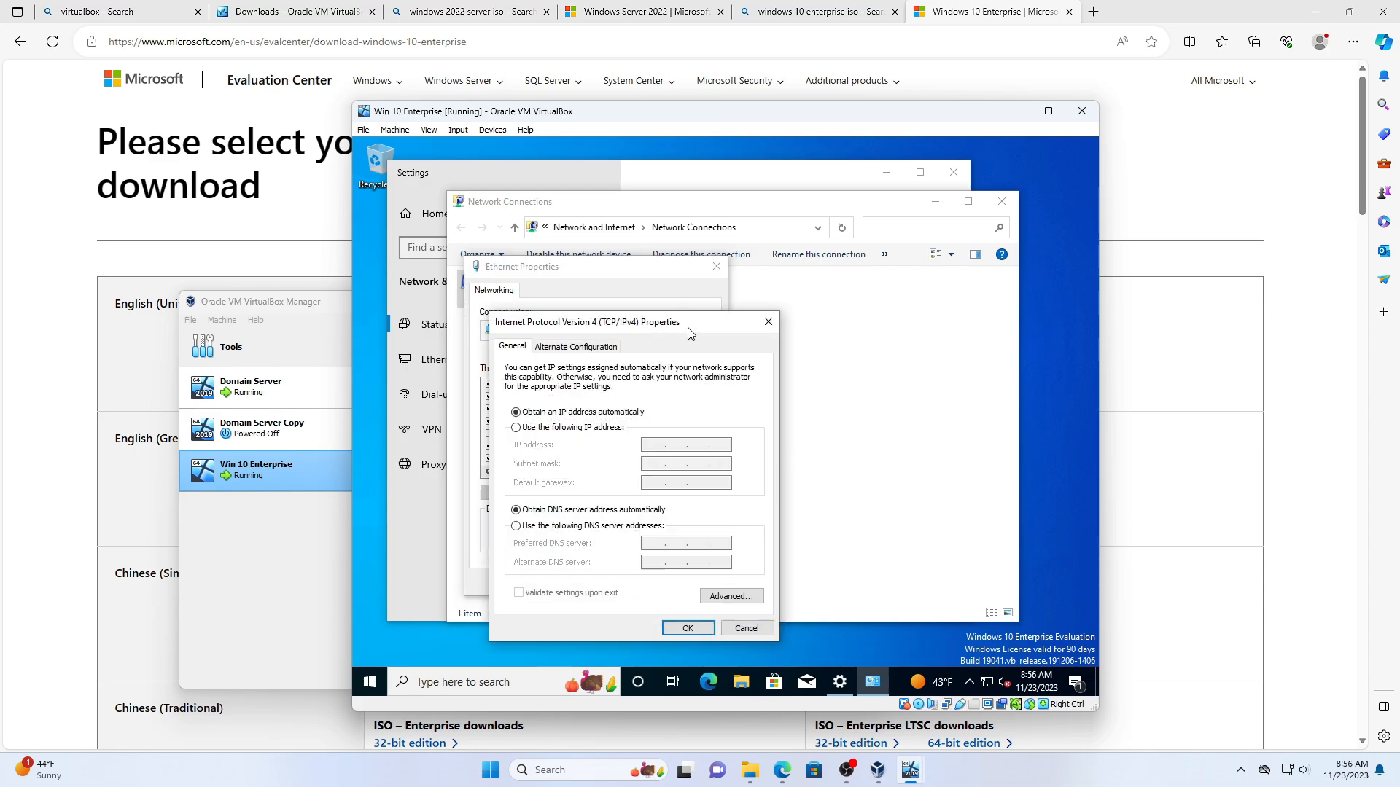
{"action": "left_click_drag", "start_coordinate": [688, 327], "coordinate": [789, 253]}
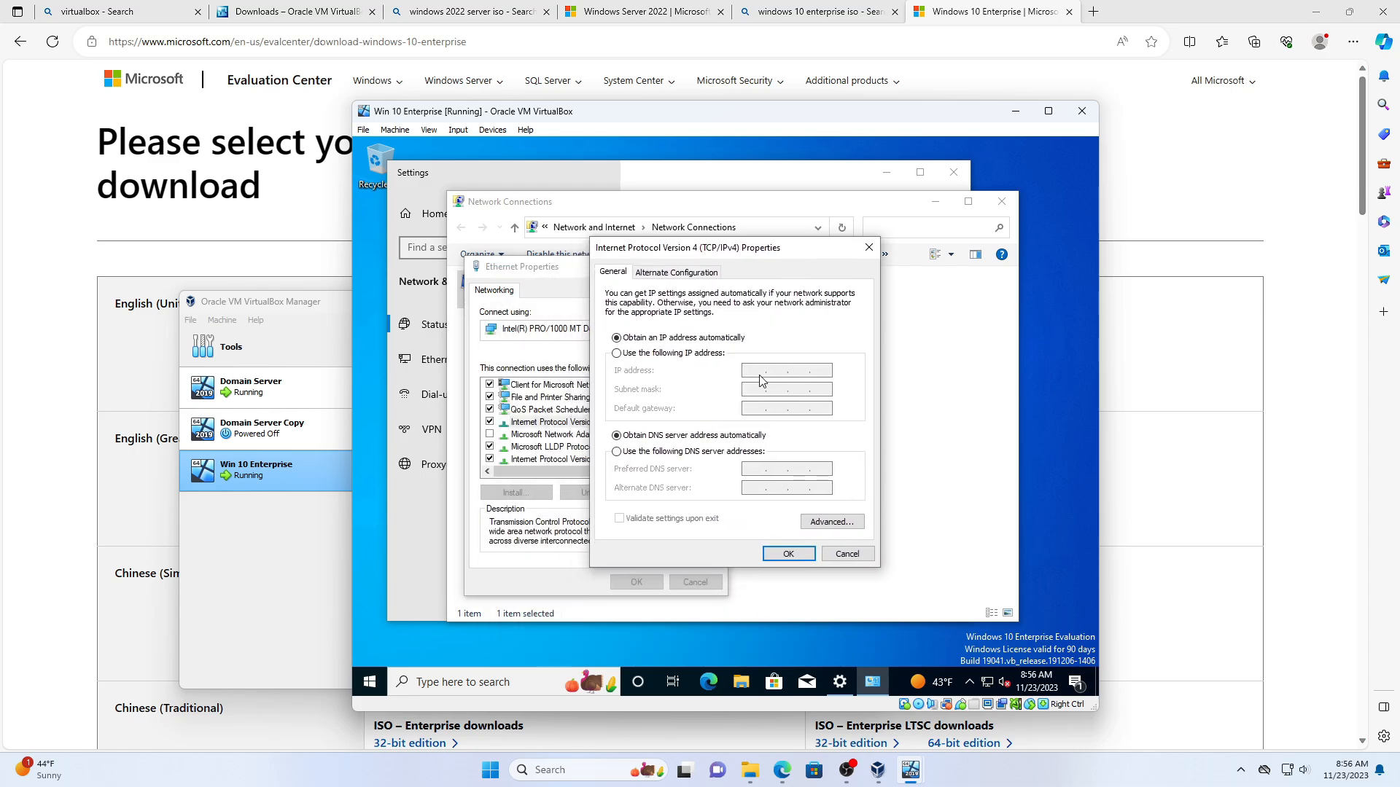
{"action": "left_click", "coordinate": [617, 452]}
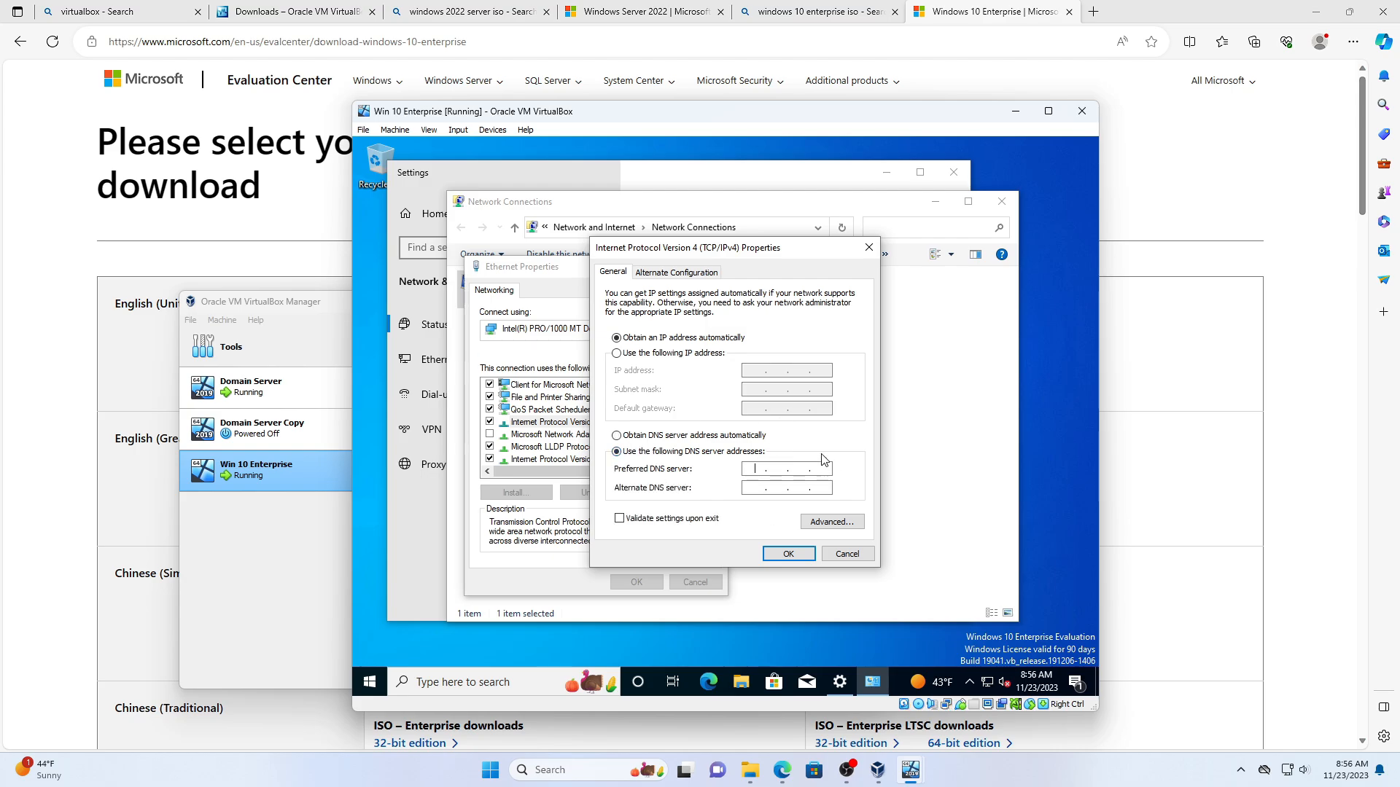
{"action": "left_click_drag", "start_coordinate": [795, 122], "coordinate": [1039, 120]}
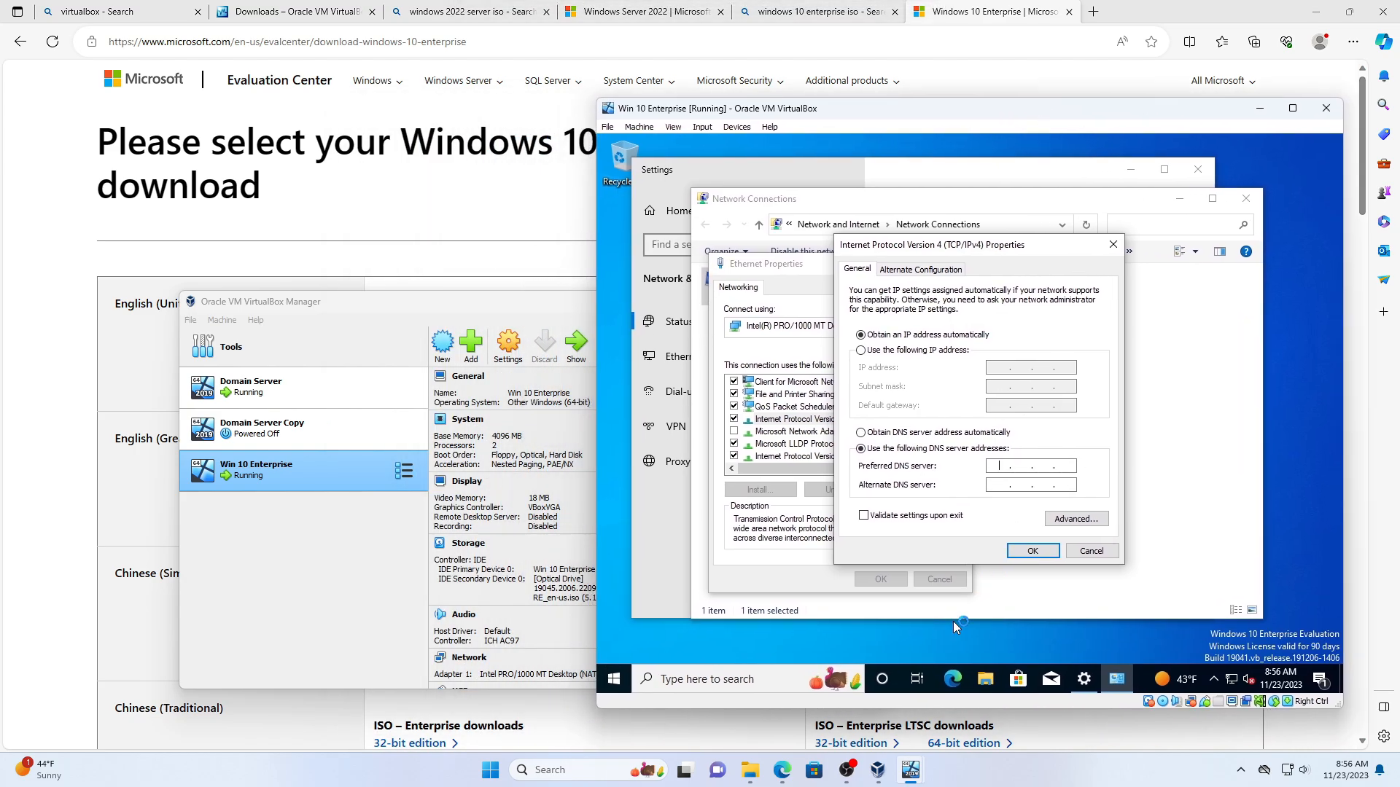
- Bring the Domain Server VM window forward and place it on the left
{"action": "mouse_move", "coordinate": [908, 784]}
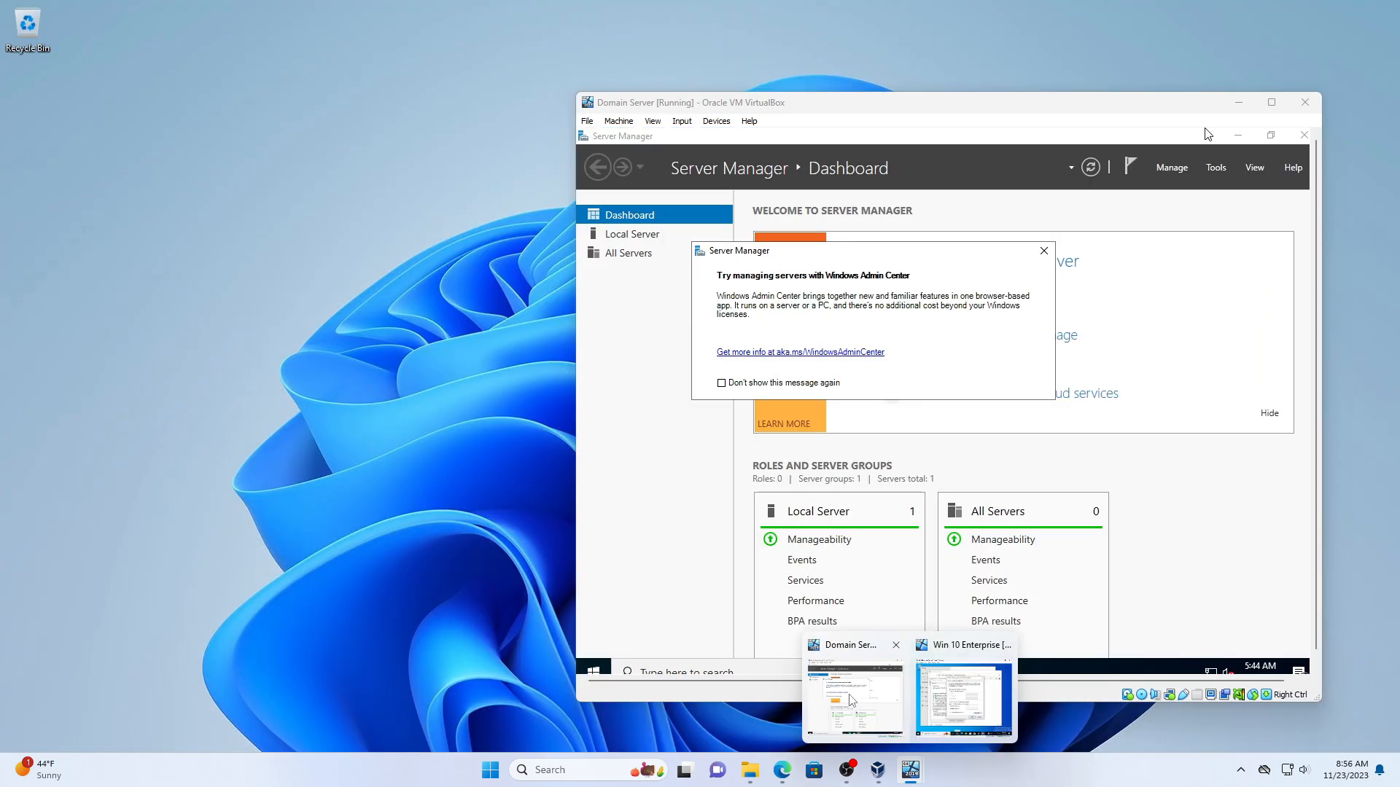
{"action": "left_click", "coordinate": [849, 700]}
{"action": "mouse_move", "coordinate": [920, 774]}
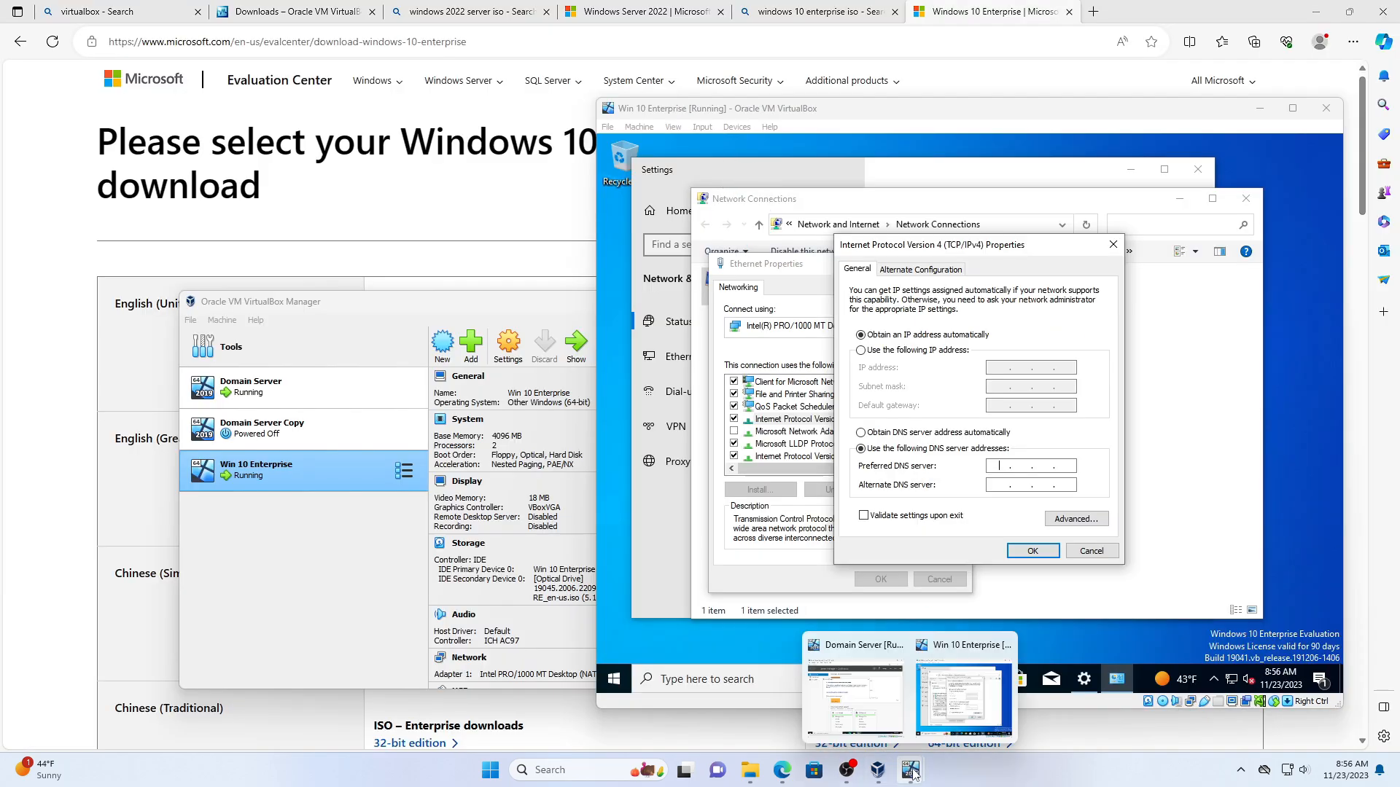
{"action": "left_click", "coordinate": [854, 696]}
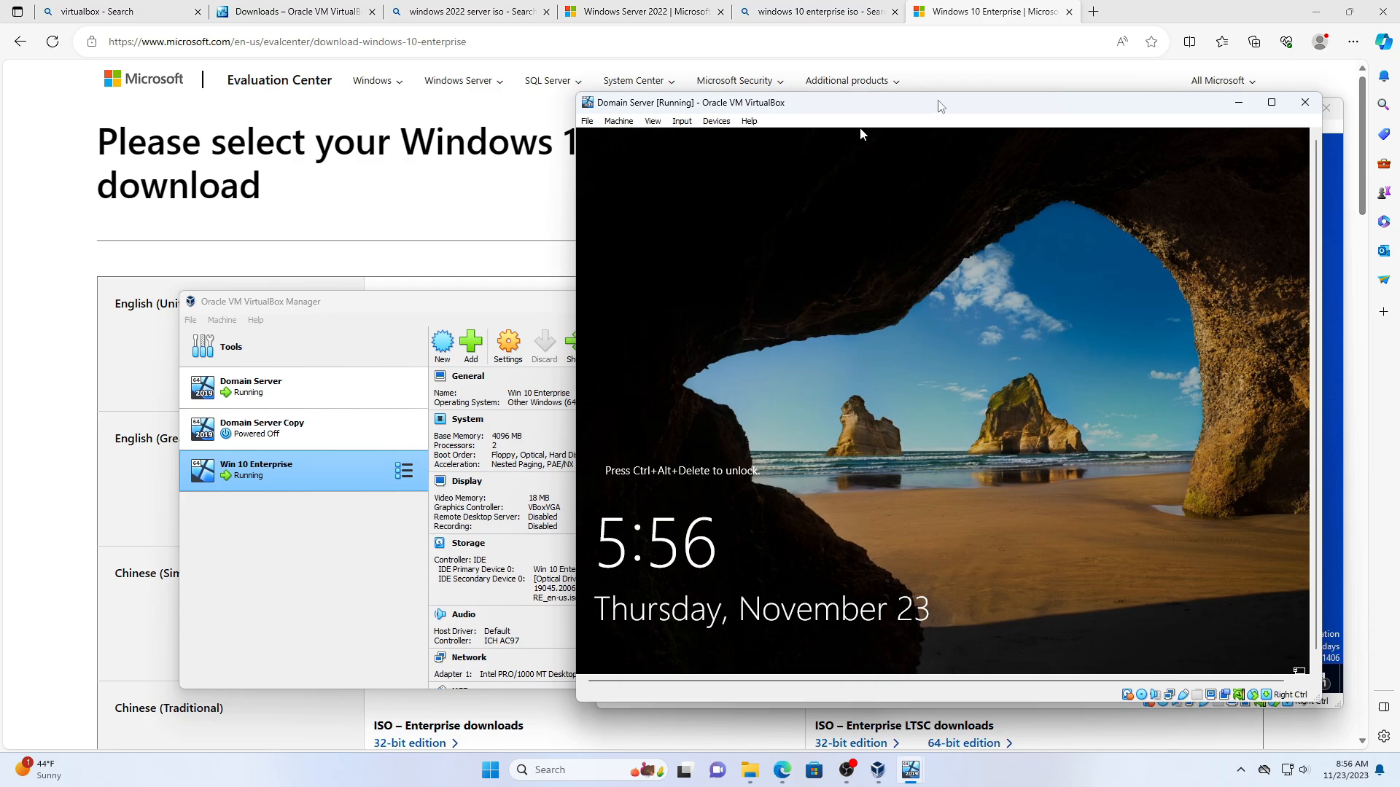
{"action": "left_click_drag", "start_coordinate": [939, 104], "coordinate": [388, 106]}
- Send Ctrl-Alt-Del, sign in with the Administrator password, and make the window taller
{"action": "left_click", "coordinate": [130, 120]}
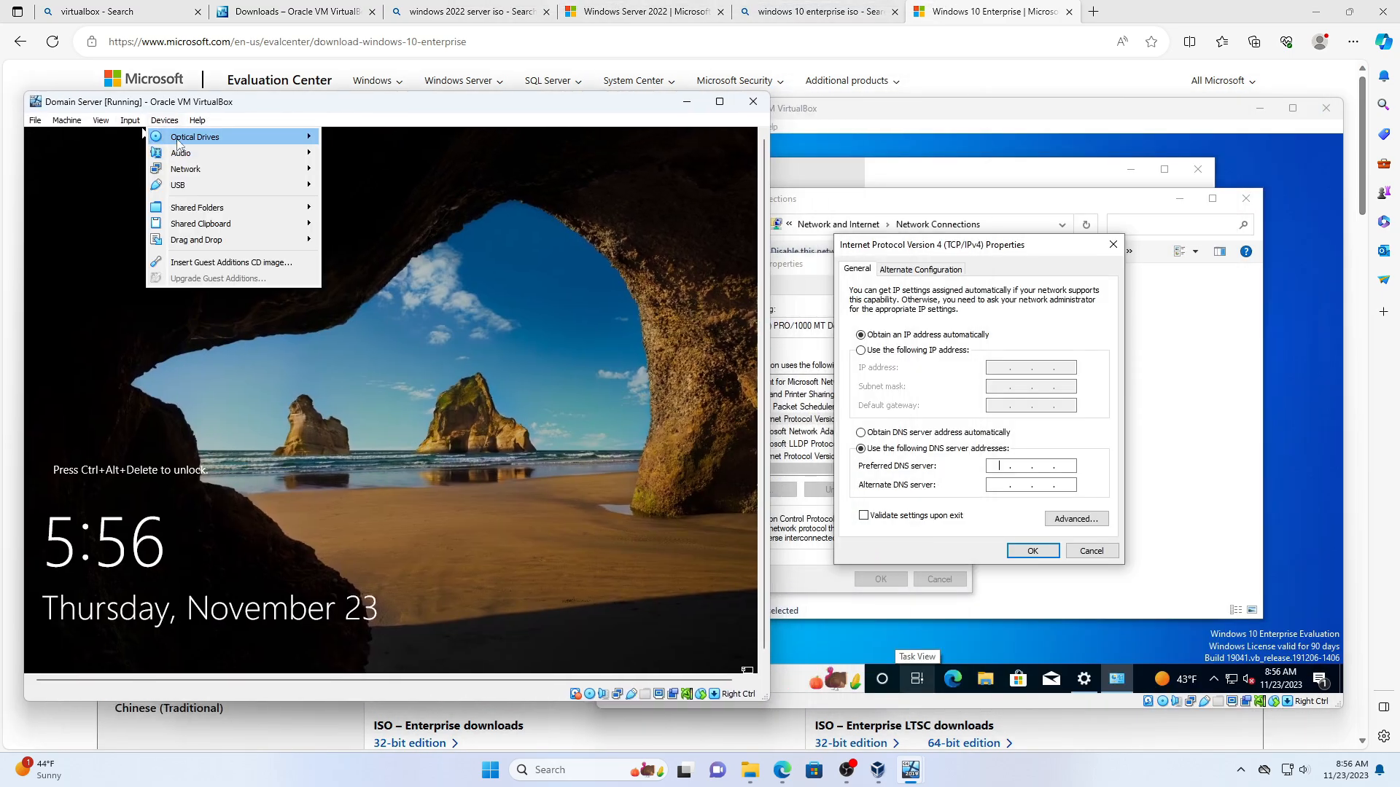
{"action": "mouse_move", "coordinate": [211, 138]}
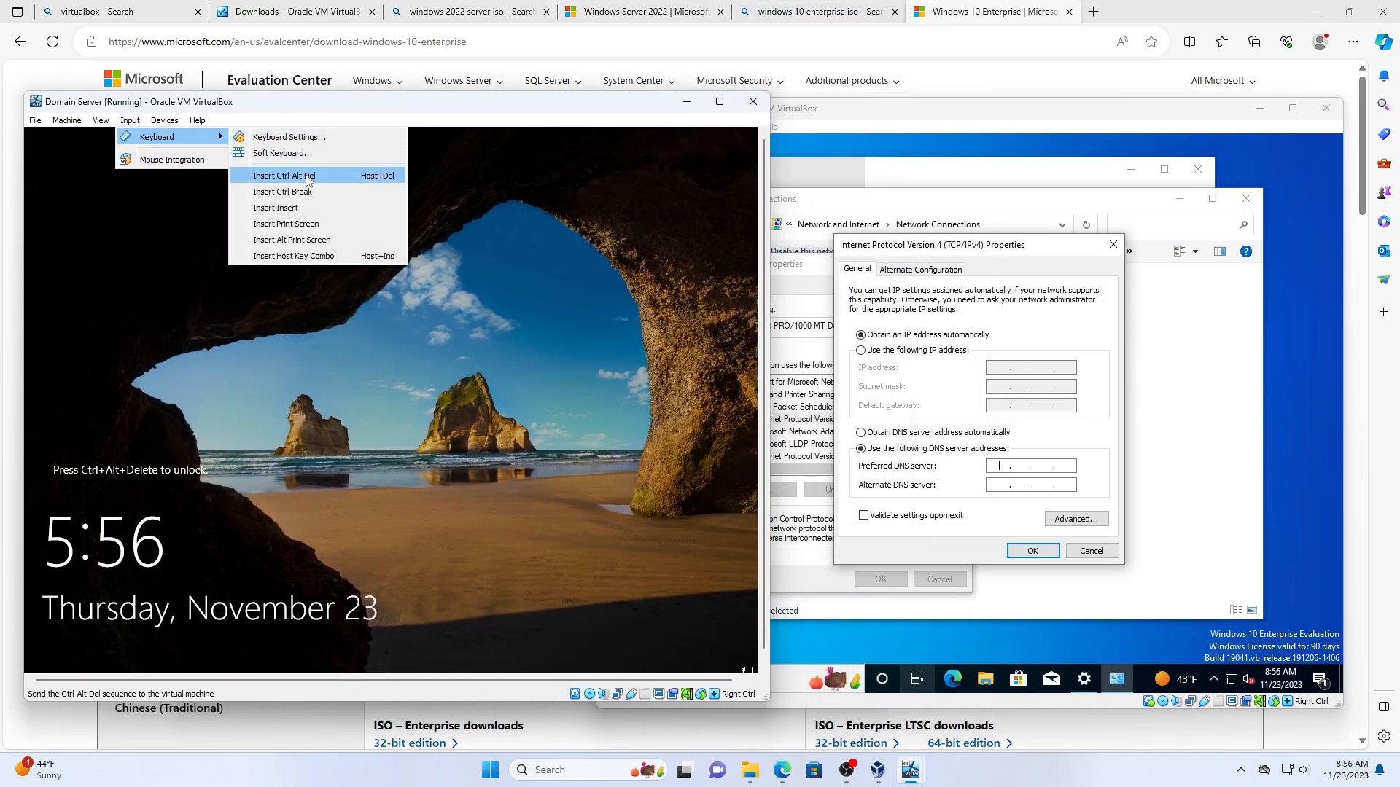
{"action": "left_click", "coordinate": [291, 177]}
{"action": "type", "text": "P@s"}
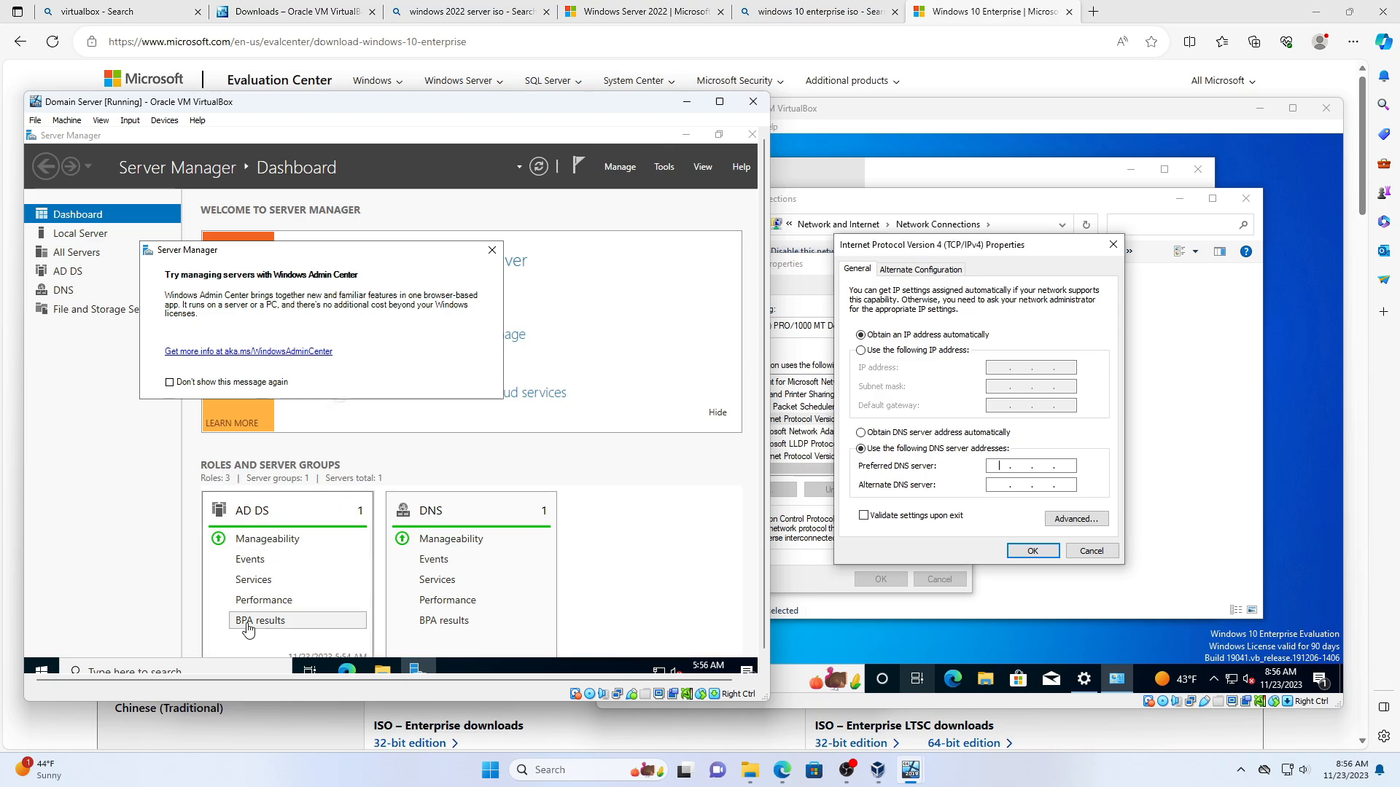
{"action": "left_click_drag", "start_coordinate": [351, 702], "coordinate": [351, 731]}
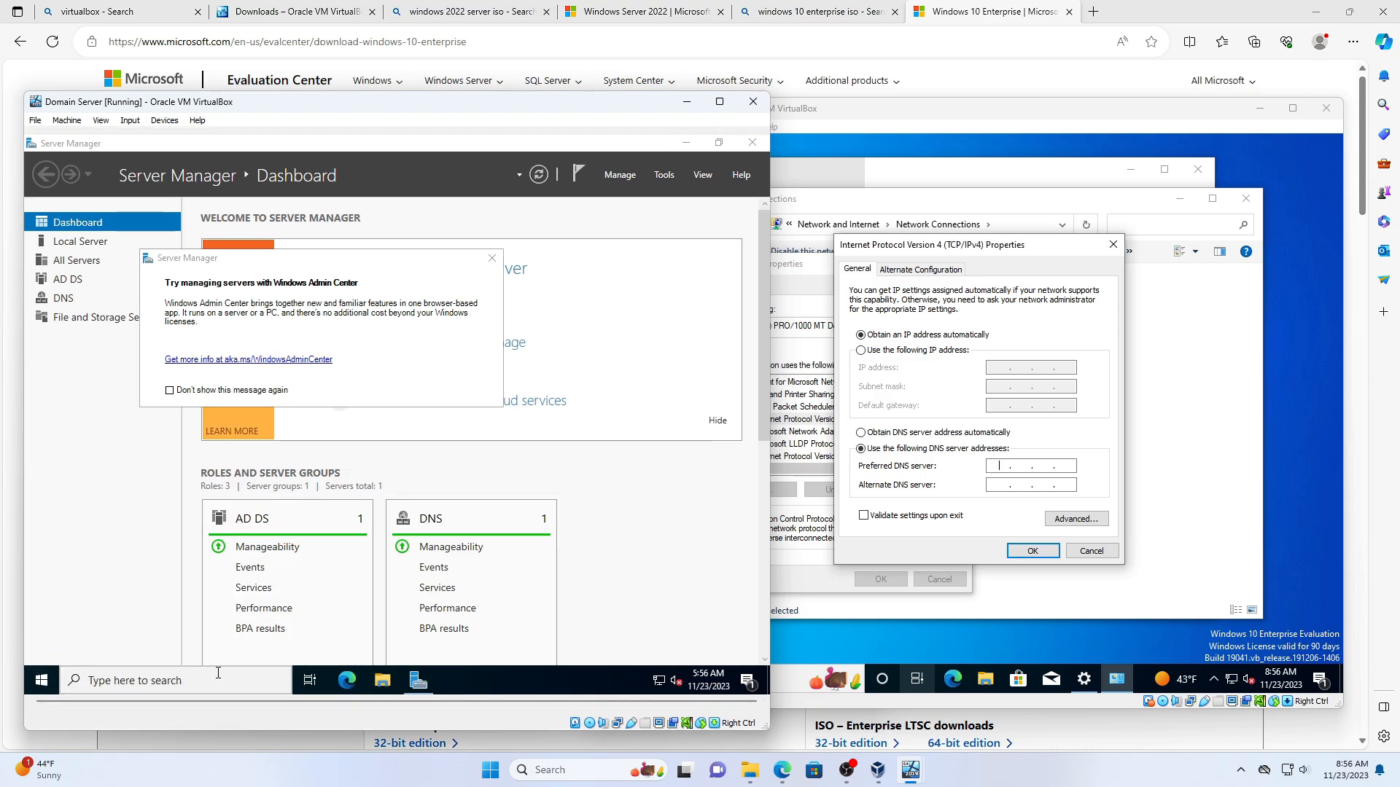
- Open Command Prompt on the Domain Server and run ipconfig
{"action": "left_click", "coordinate": [193, 681]}
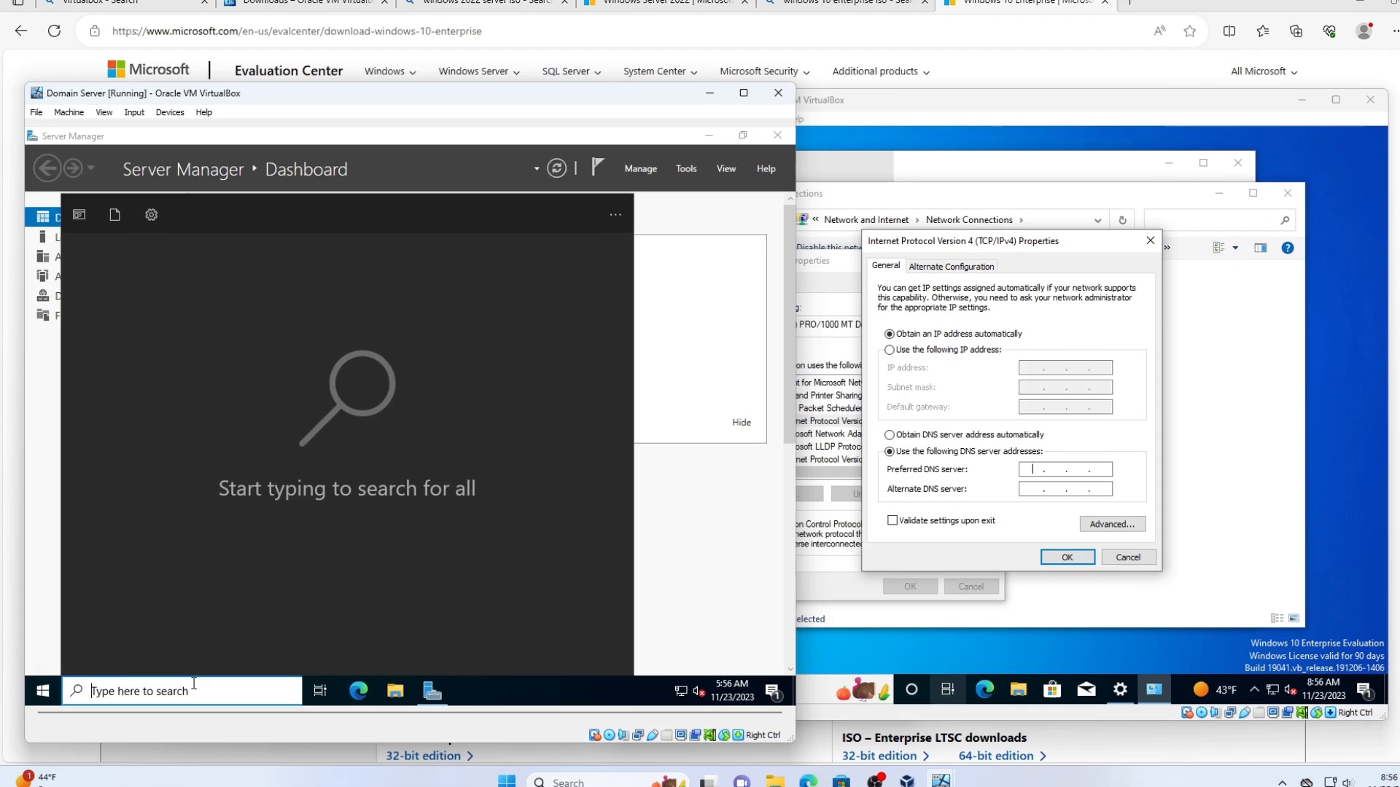
{"action": "type", "text": "cmd"}
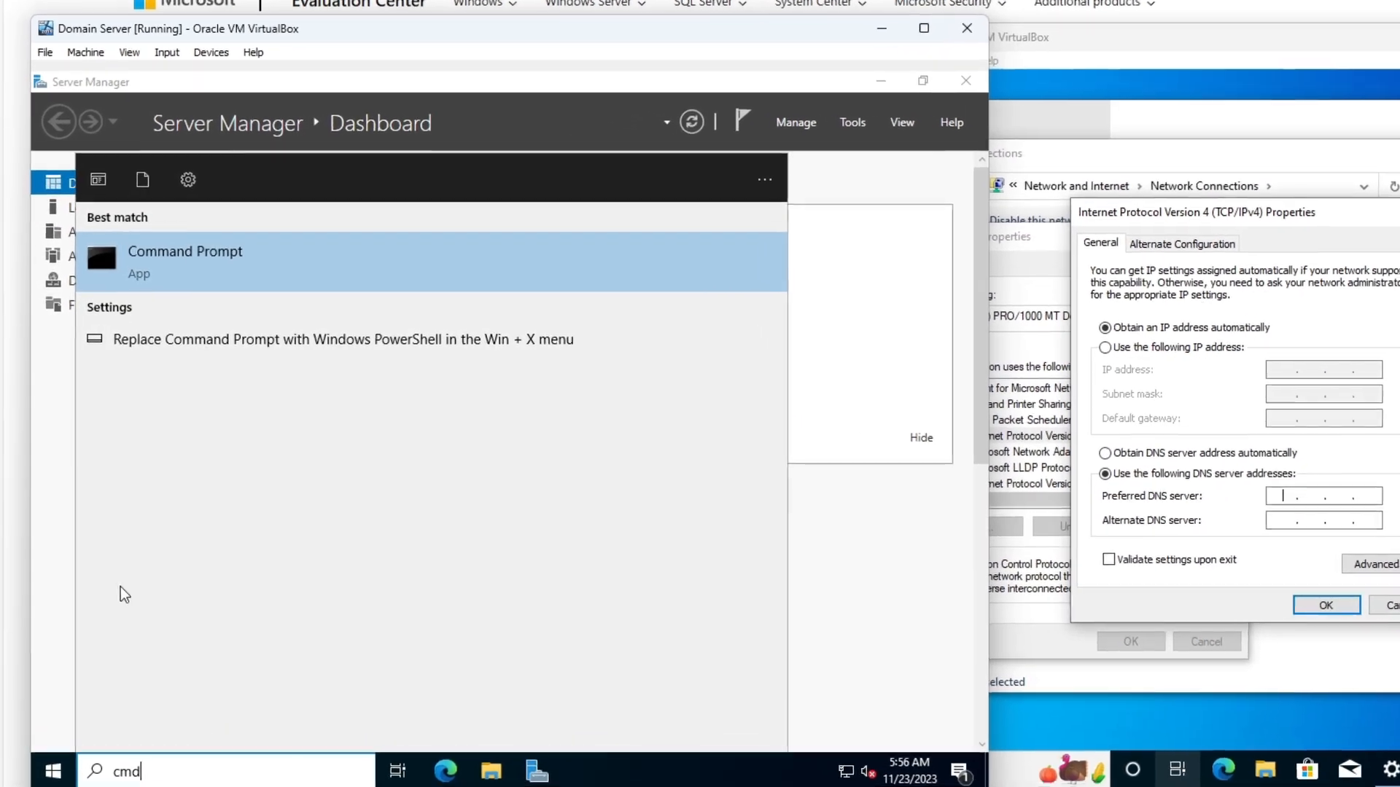
{"action": "left_click", "coordinate": [215, 281]}
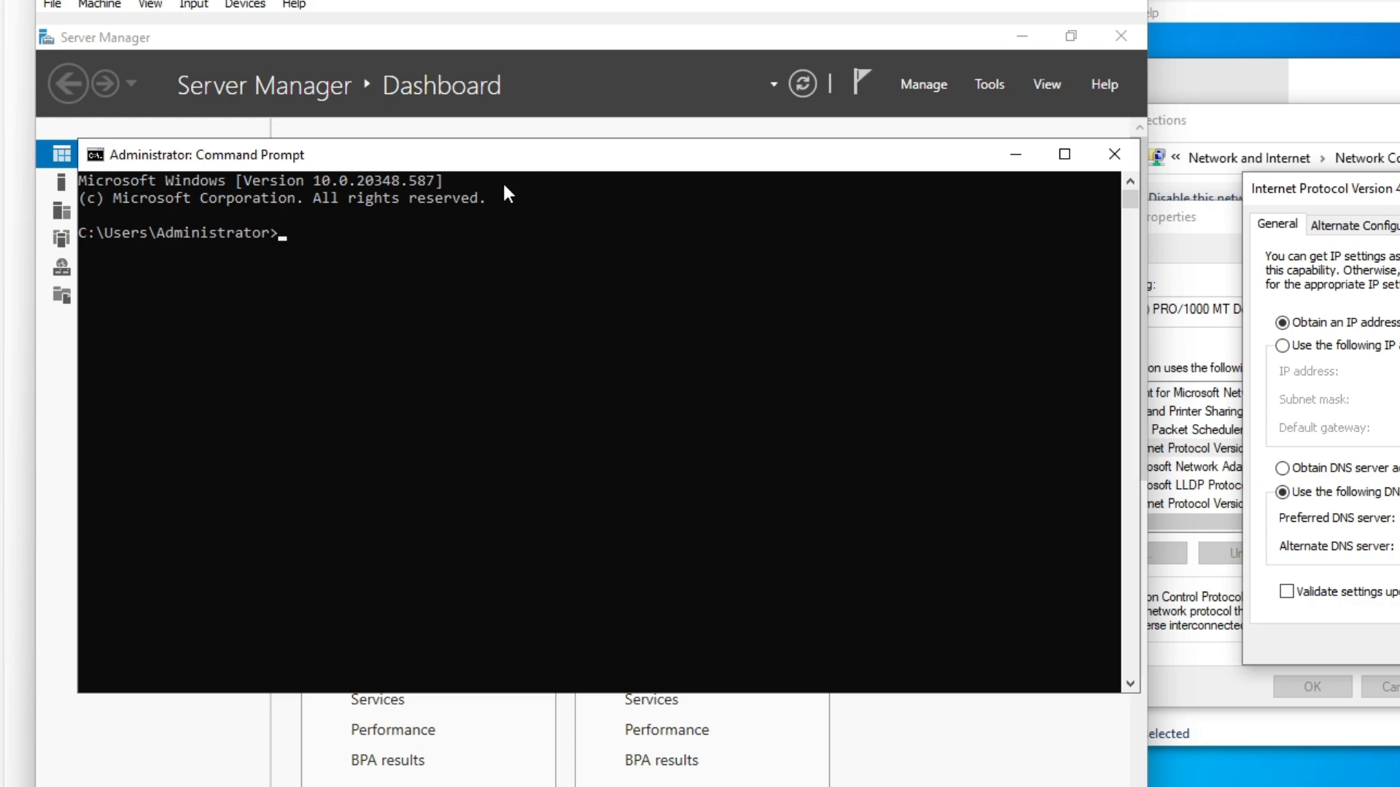
{"action": "left_click", "coordinate": [320, 236]}
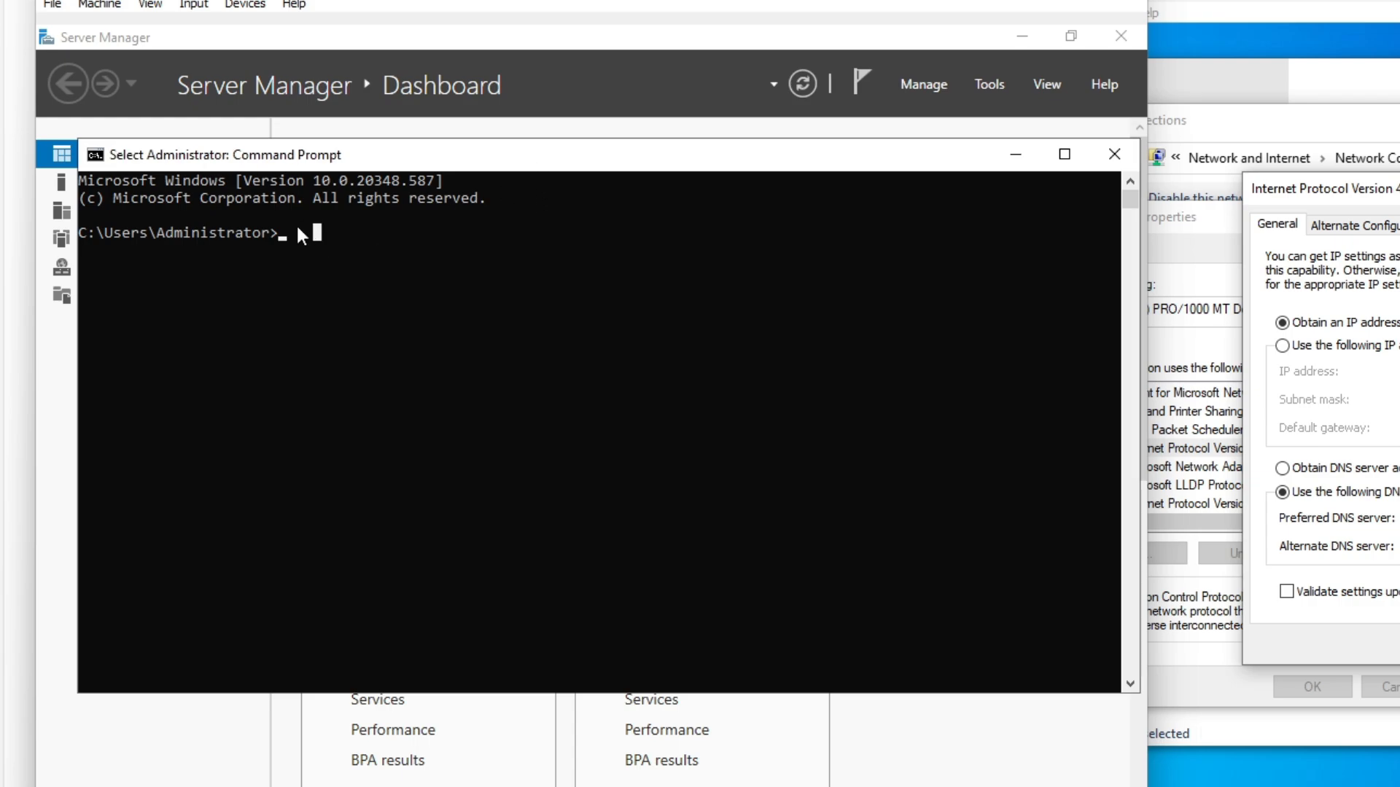
{"action": "type", "text": "ipc"}
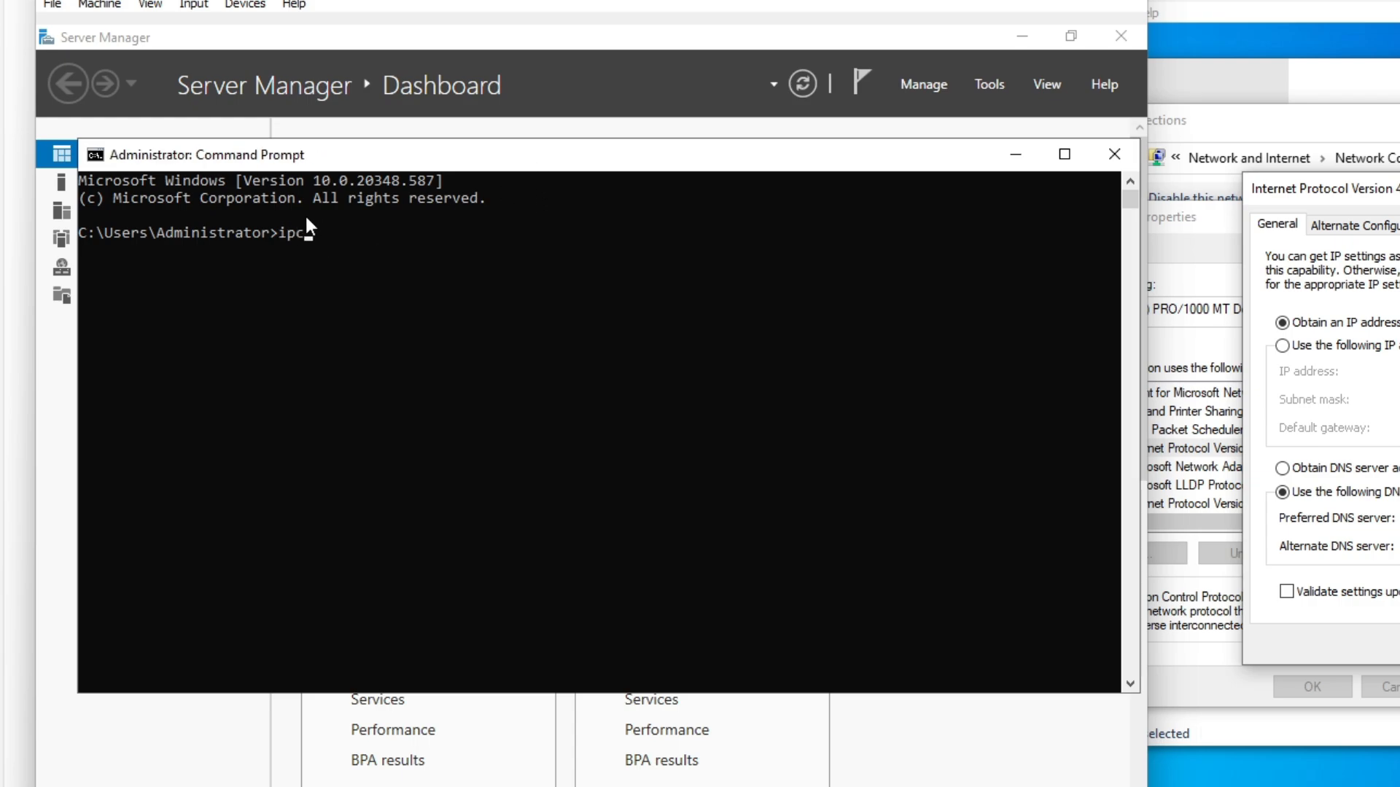
{"action": "type", "text": "onfig"}
{"action": "key", "text": "Return"}
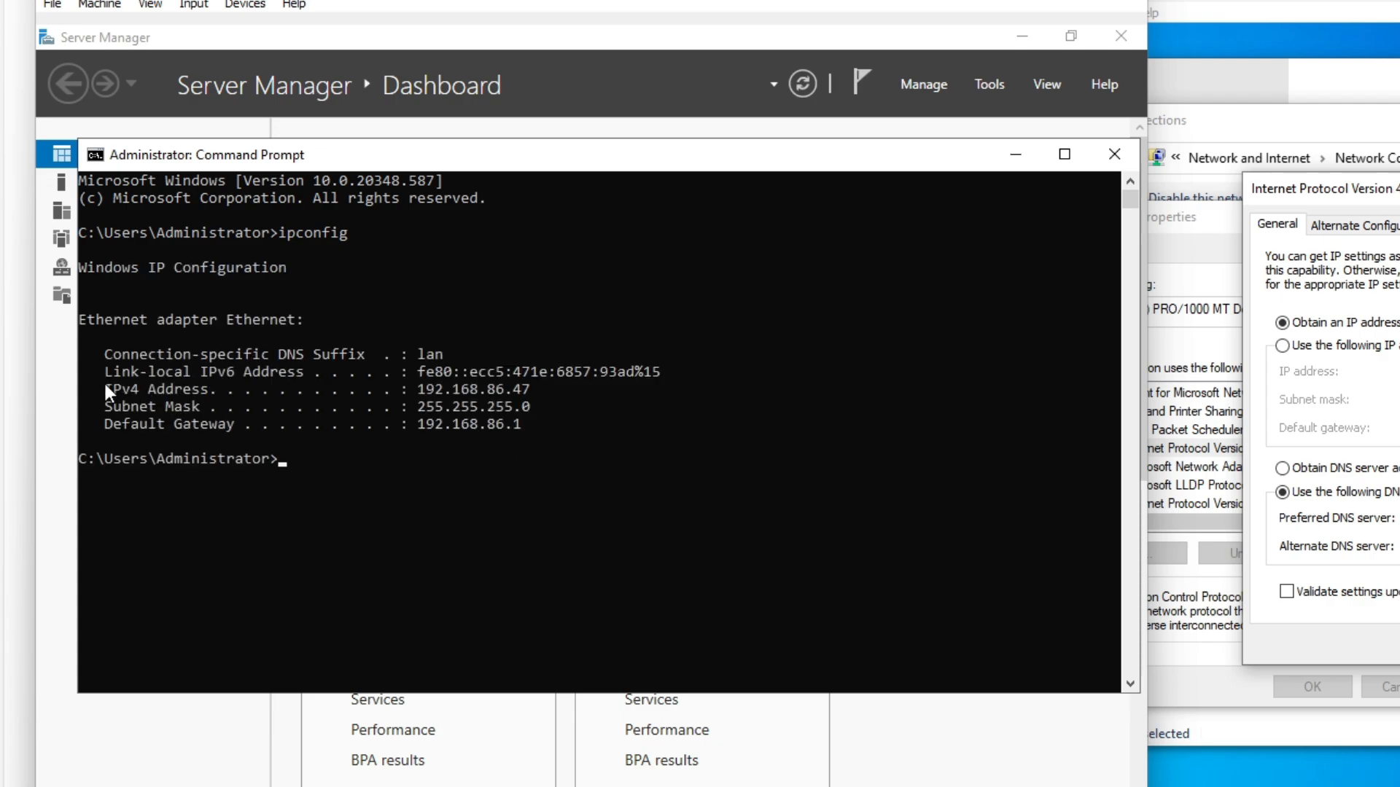
- Select the IPv4 address 192.168.86.47 and bring the Windows 10 VM forward
{"action": "left_click_drag", "start_coordinate": [106, 391], "coordinate": [187, 395]}
{"action": "left_click_drag", "start_coordinate": [417, 398], "coordinate": [530, 398]}
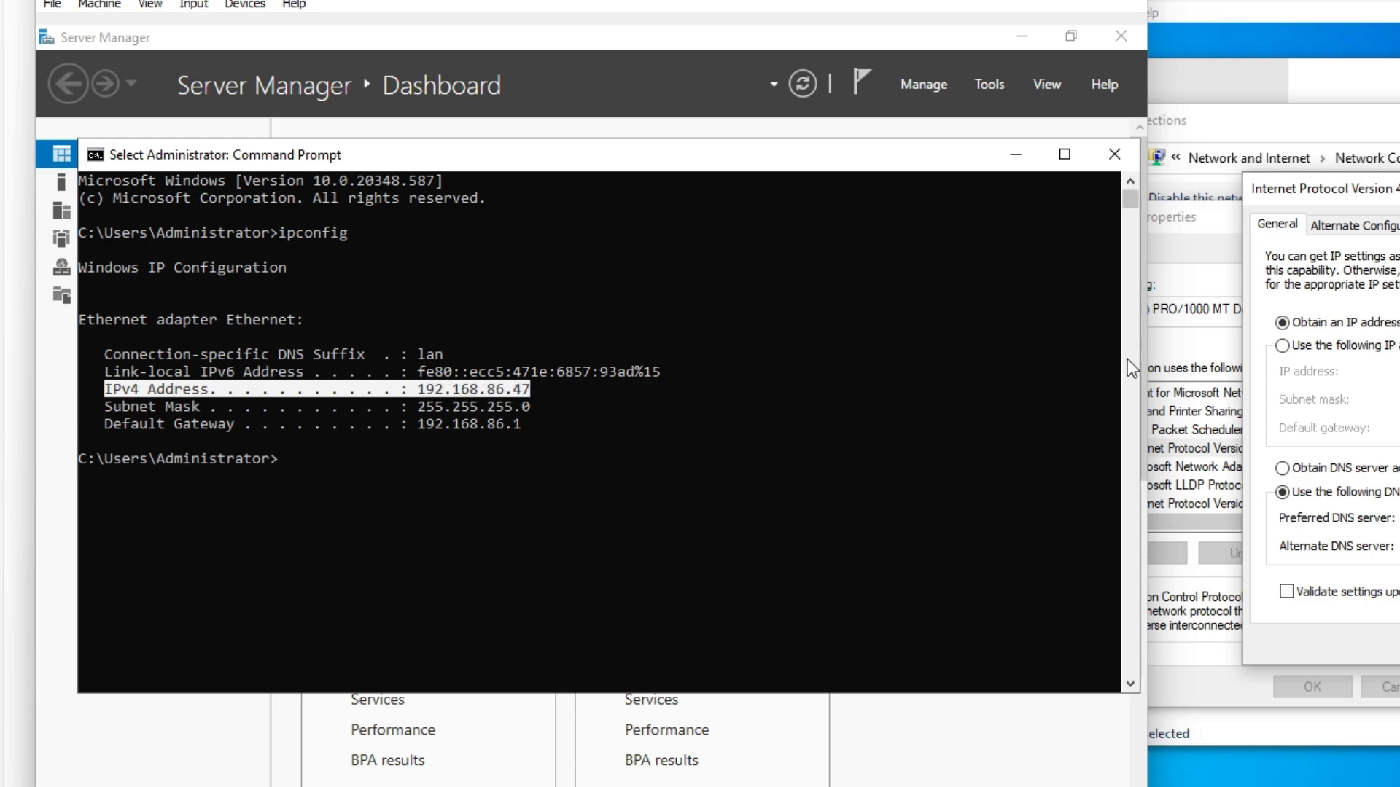
{"action": "left_click_drag", "start_coordinate": [1130, 108], "coordinate": [1148, 105]}
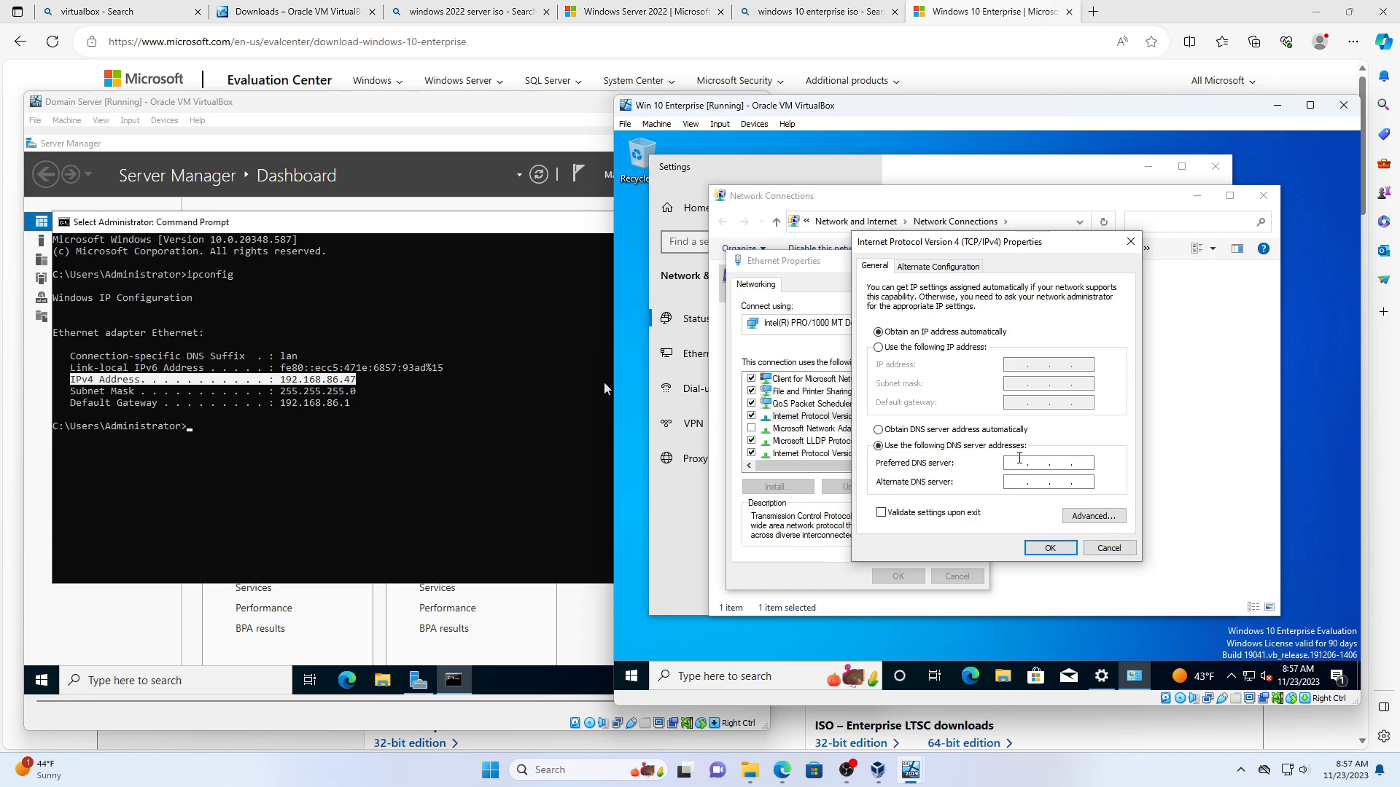
- Enter 192.168.86.47 as the preferred DNS server, confirm, and close the network windows
{"action": "type", "text": "192 . 168 . 86 . 47"}
{"action": "left_click", "coordinate": [1056, 550]}
{"action": "left_click", "coordinate": [895, 571]}
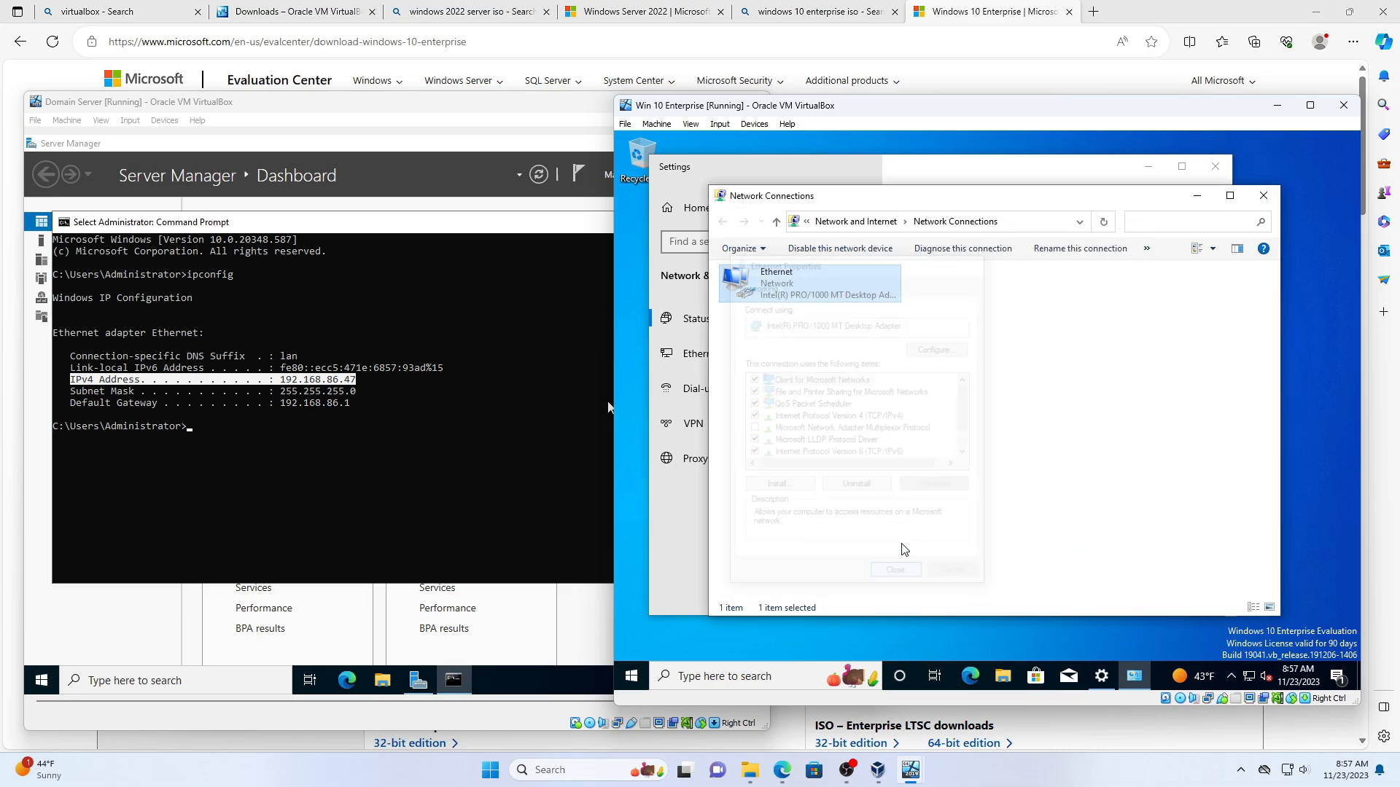
{"action": "left_click", "coordinate": [1261, 197]}
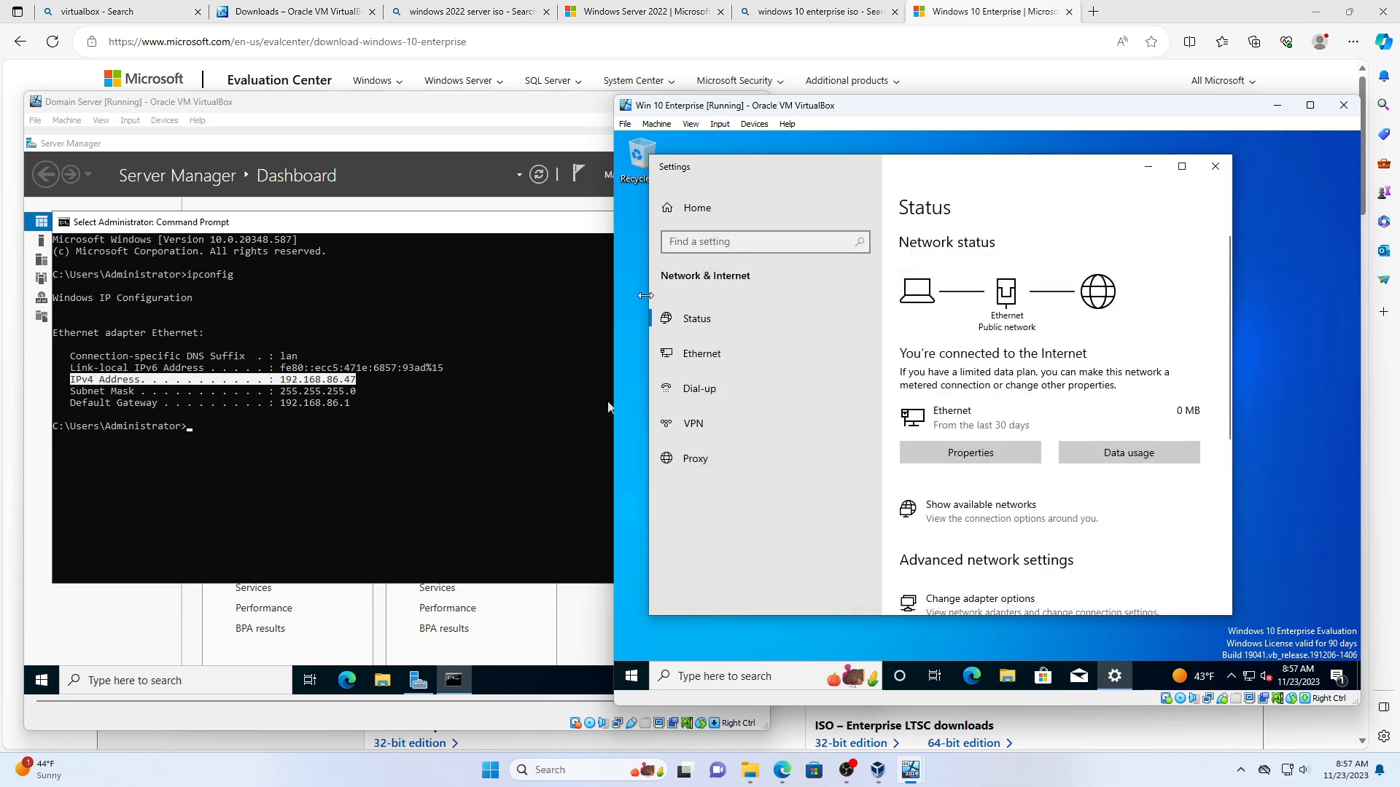
{"action": "left_click", "coordinate": [1215, 166]}
- Open Advanced system settings from the Win+X System About page
{"action": "right_click", "coordinate": [631, 676]}
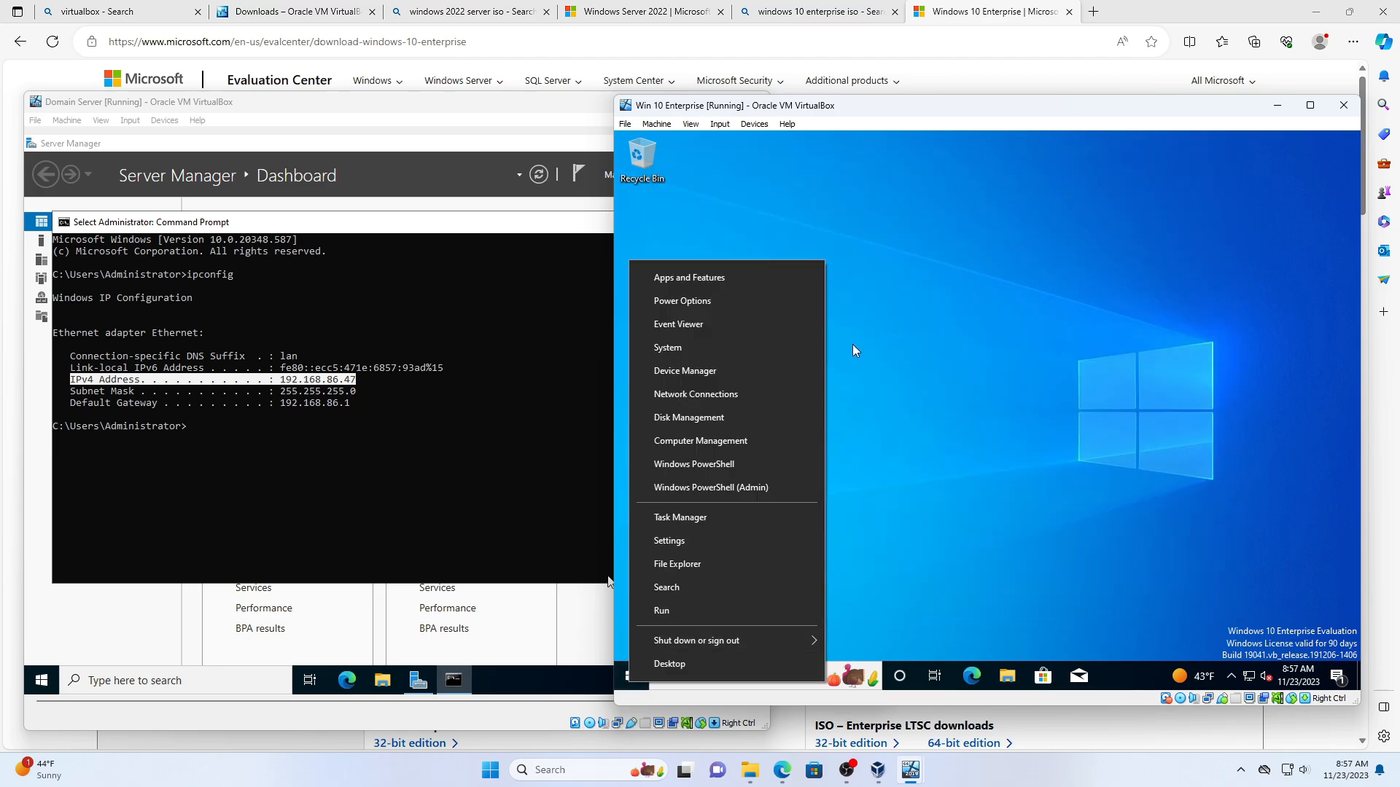
{"action": "left_click", "coordinate": [737, 349]}
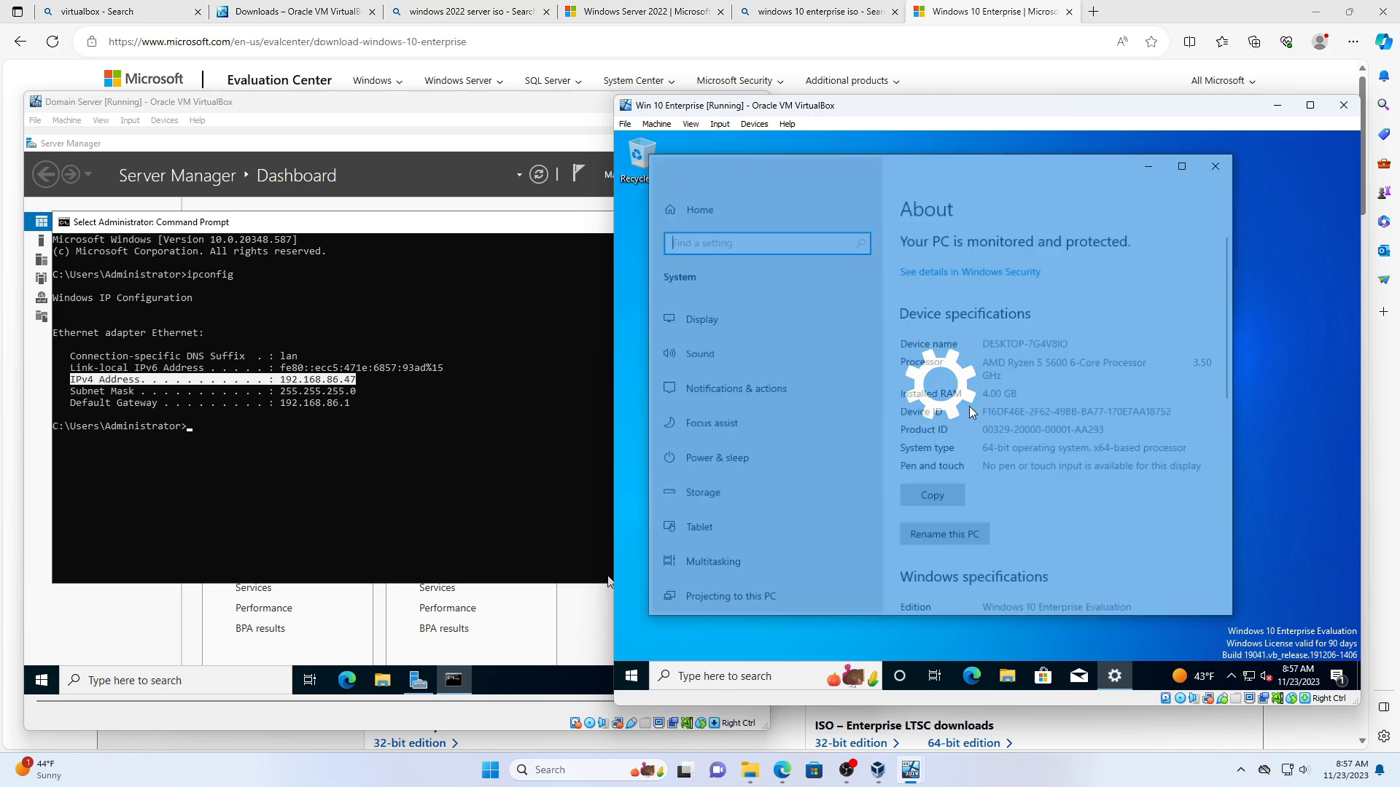
{"action": "scroll", "coordinate": [1086, 478], "scroll_direction": "down", "scroll_amount": 3}
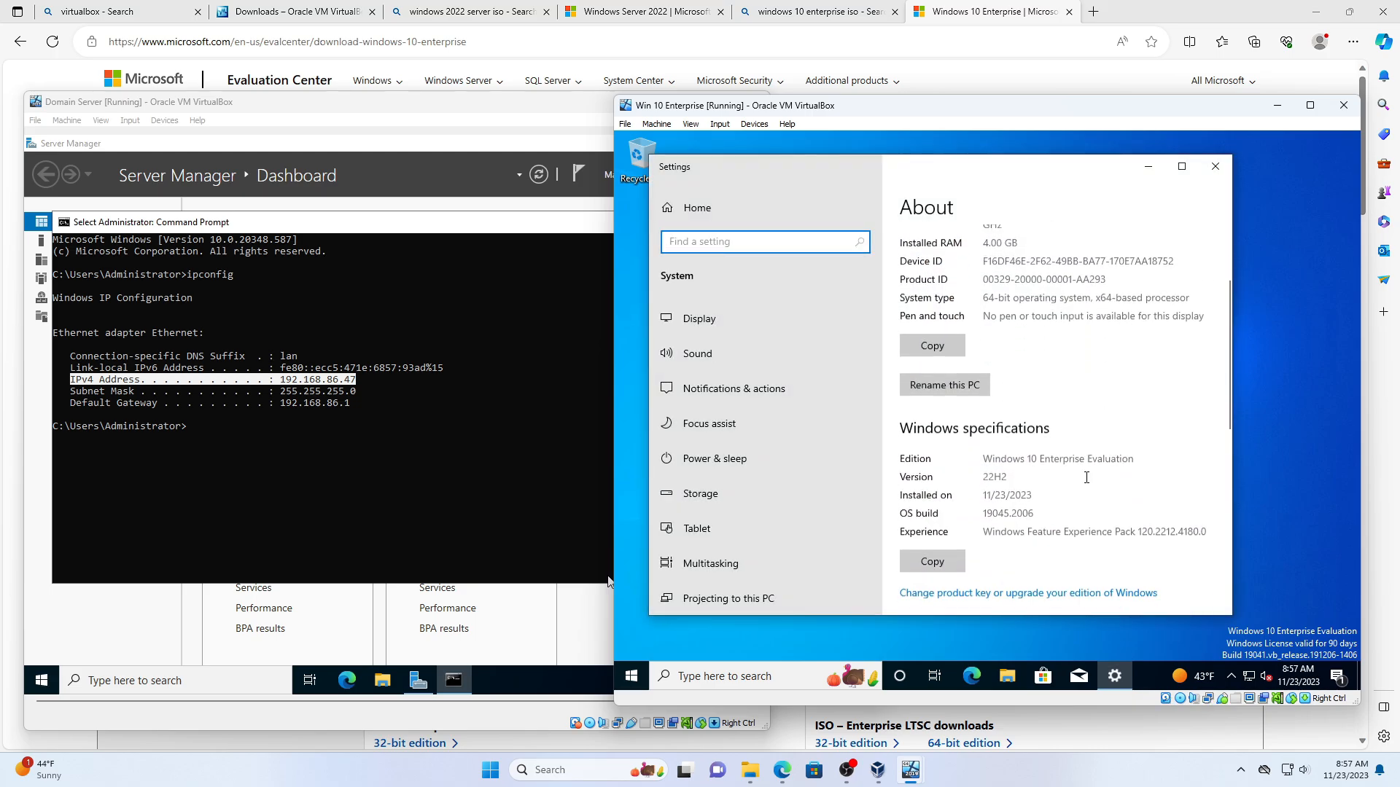
{"action": "scroll", "coordinate": [1093, 473], "scroll_direction": "down", "scroll_amount": 4}
{"action": "scroll", "coordinate": [1050, 483], "scroll_direction": "down", "scroll_amount": 2}
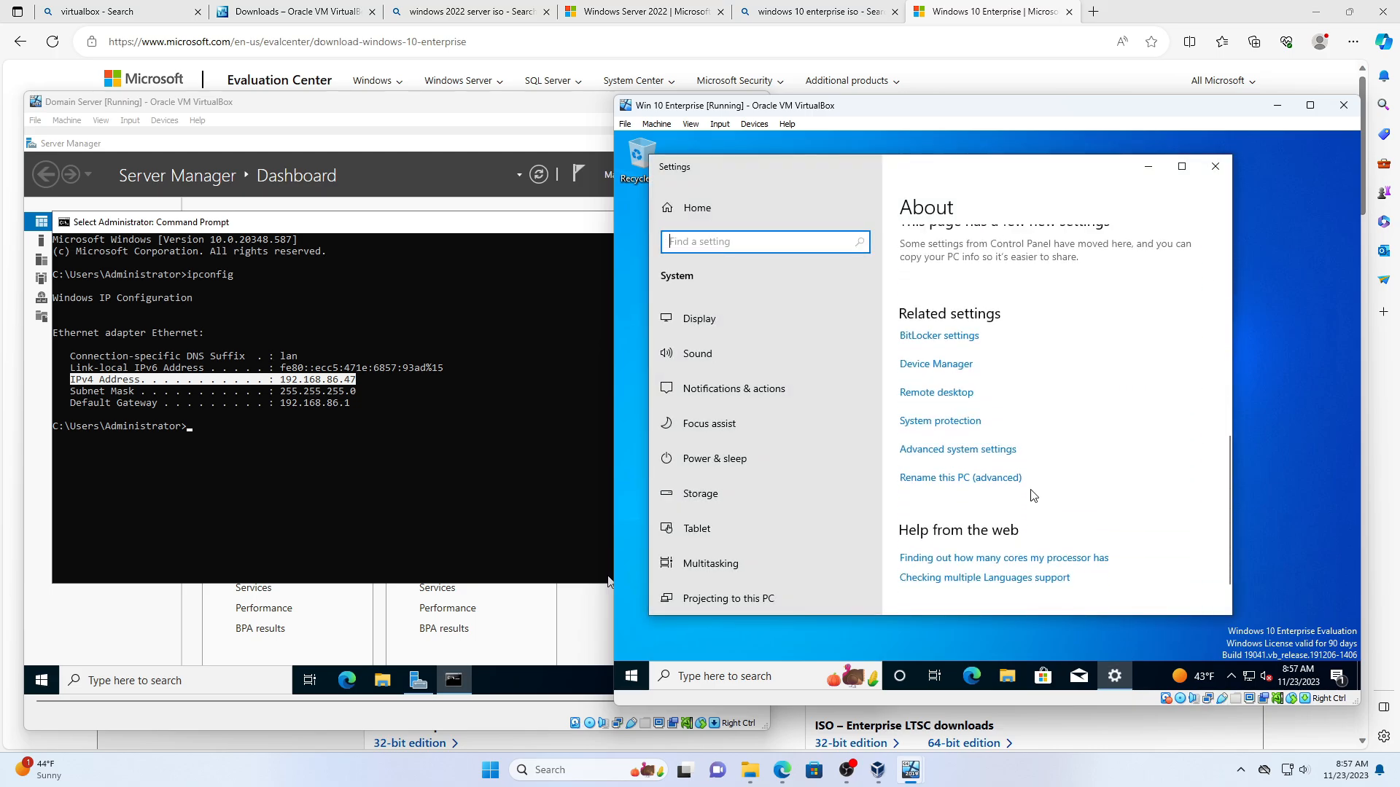
{"action": "left_click", "coordinate": [957, 451]}
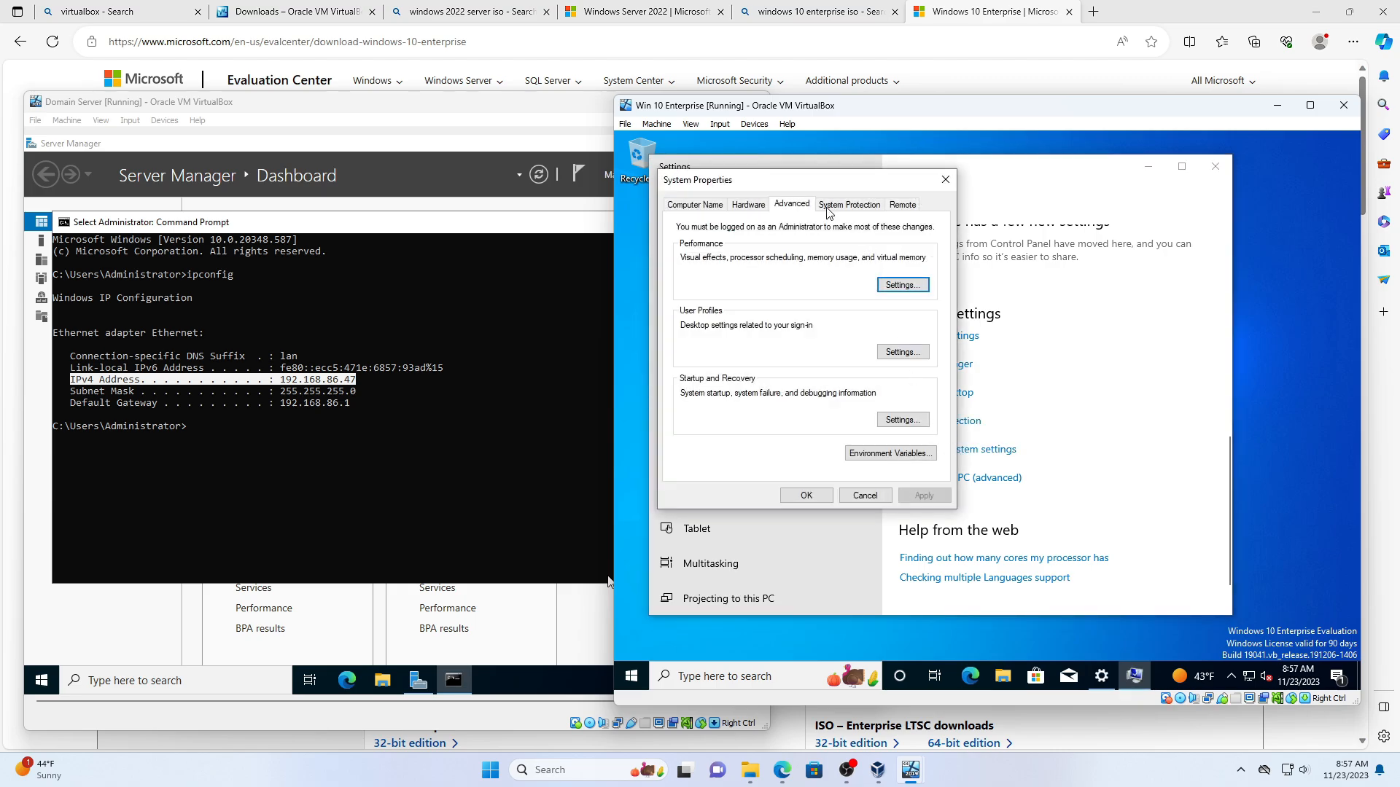
- On the Computer Name tab, change membership from WORKGROUP to domain alvinthechipmunk.com
{"action": "left_click", "coordinate": [690, 209]}
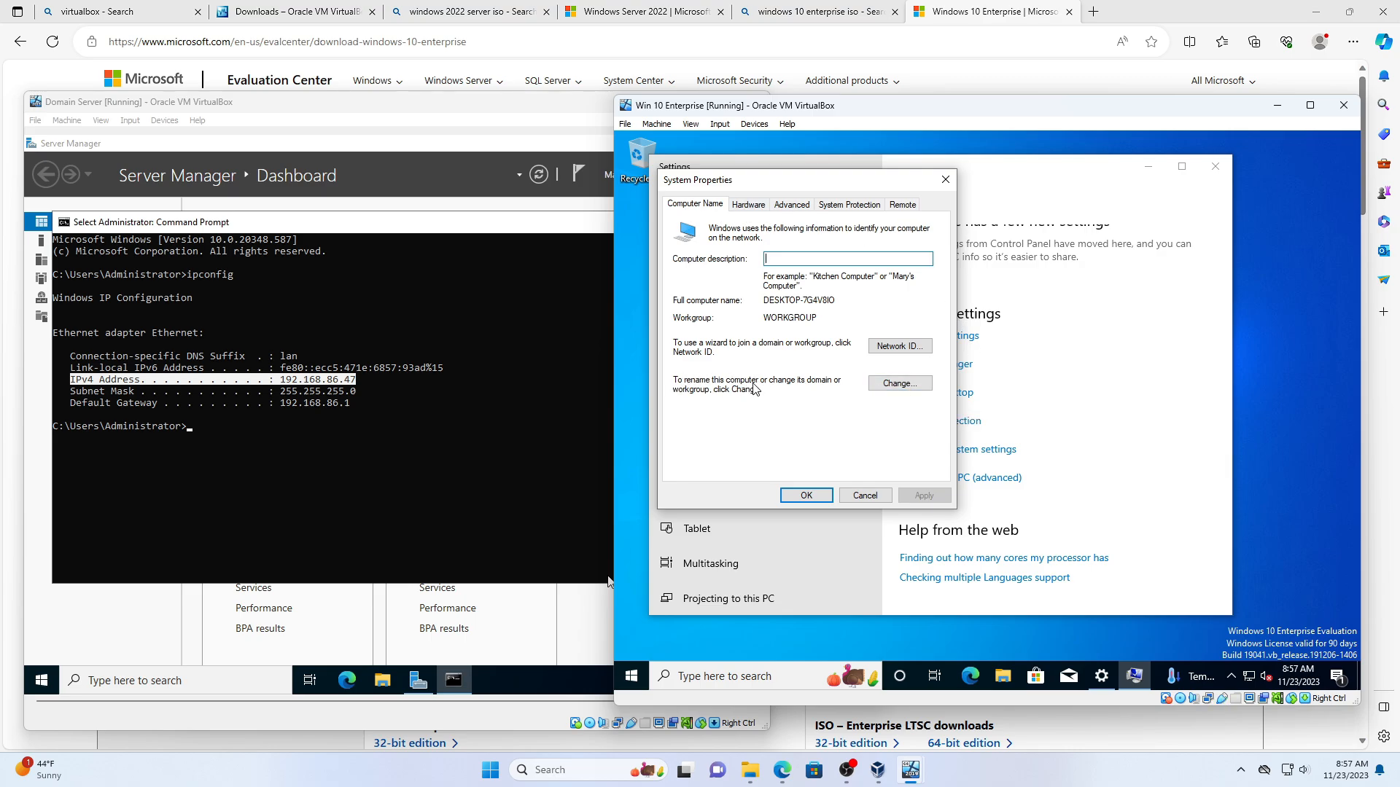
{"action": "left_click", "coordinate": [900, 383]}
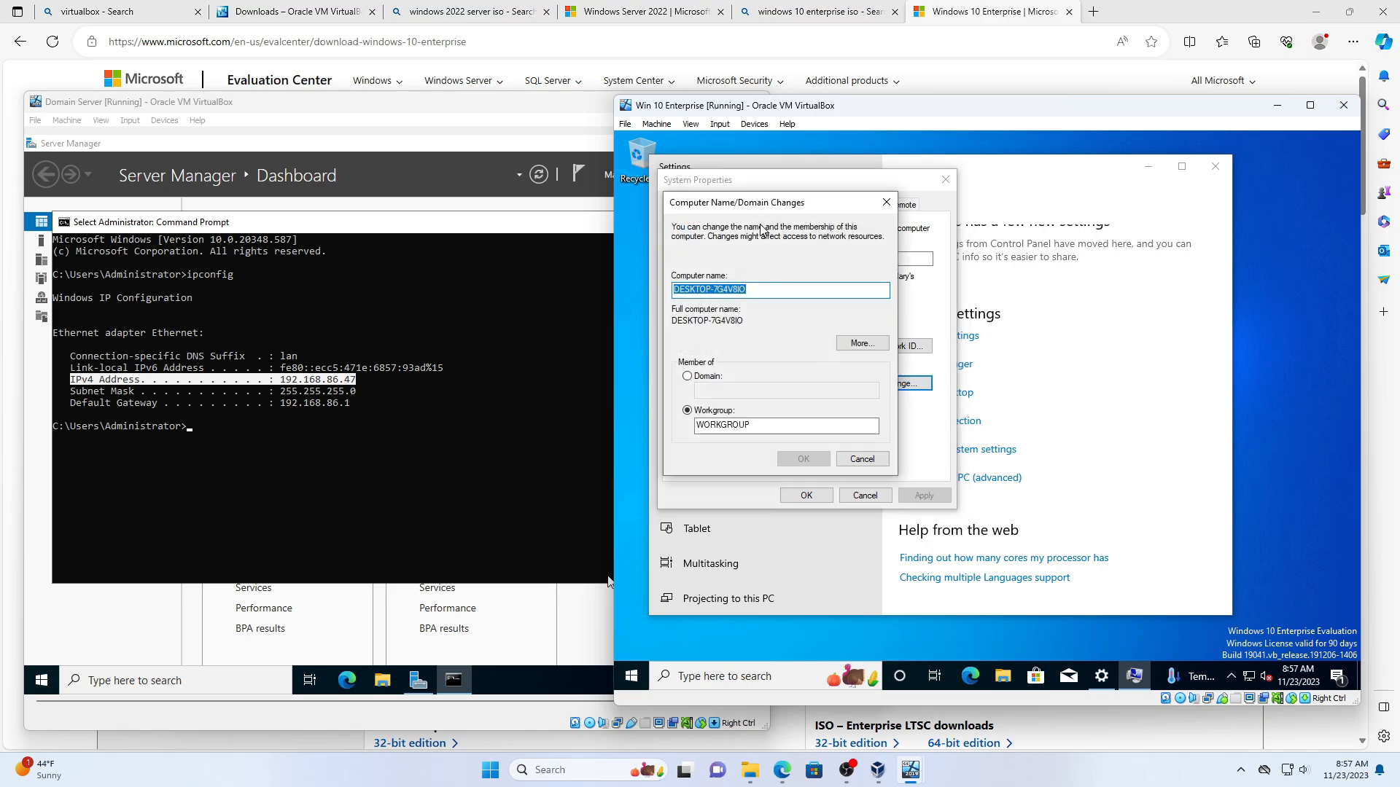
{"action": "left_click_drag", "start_coordinate": [778, 205], "coordinate": [984, 209]}
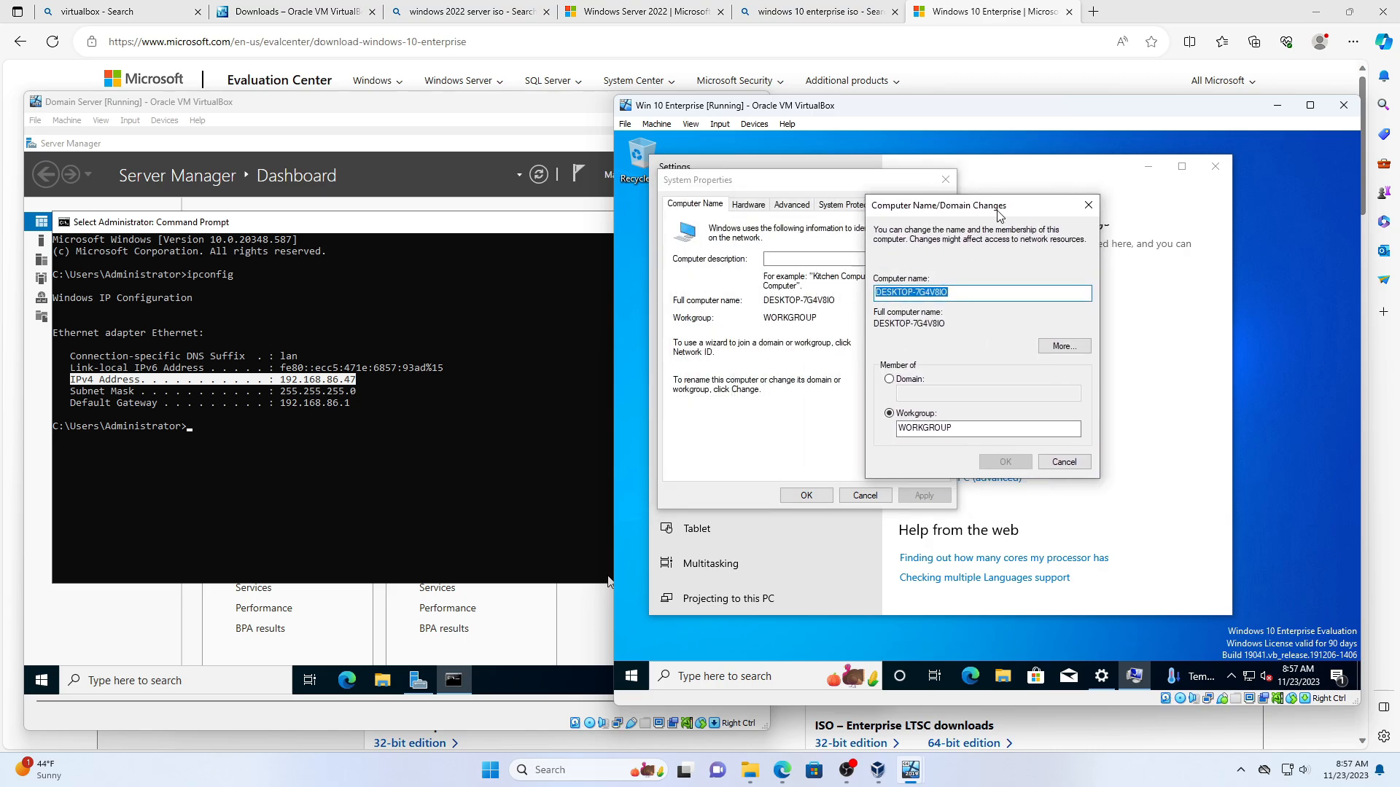
{"action": "left_click", "coordinate": [894, 380]}
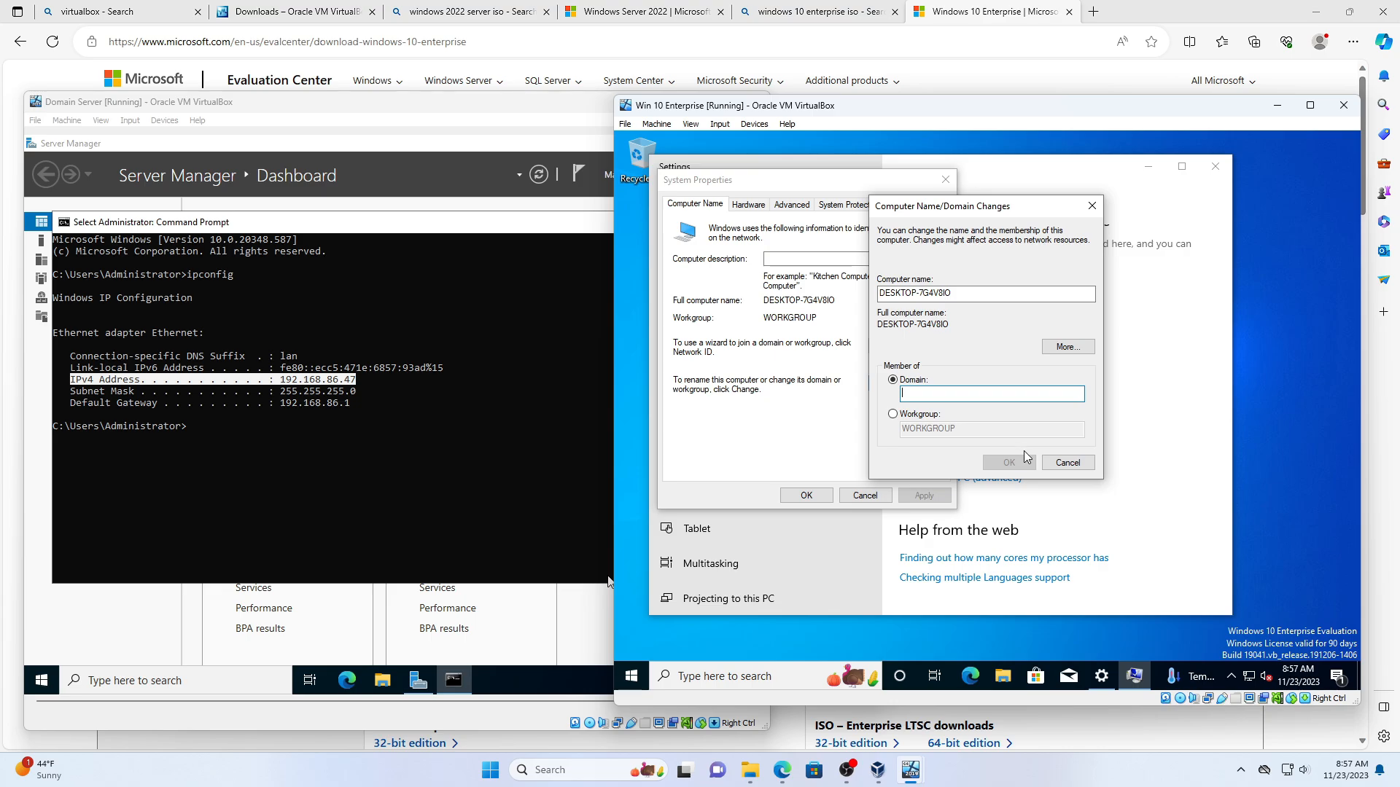
{"action": "type", "text": "alvinthechipmunk.com"}
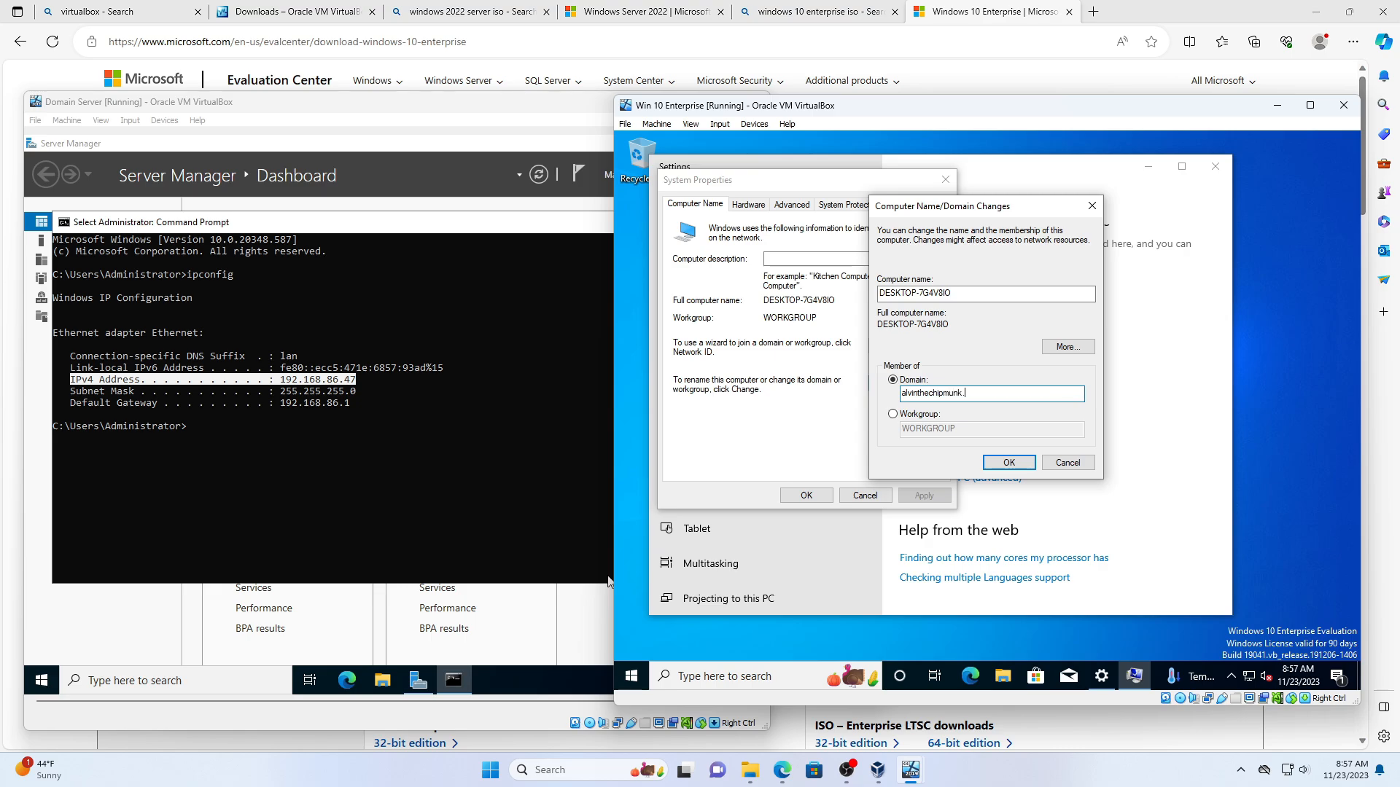
- Confirm the domain change and enter Administrator as the domain account user name
{"action": "left_click", "coordinate": [1008, 464]}
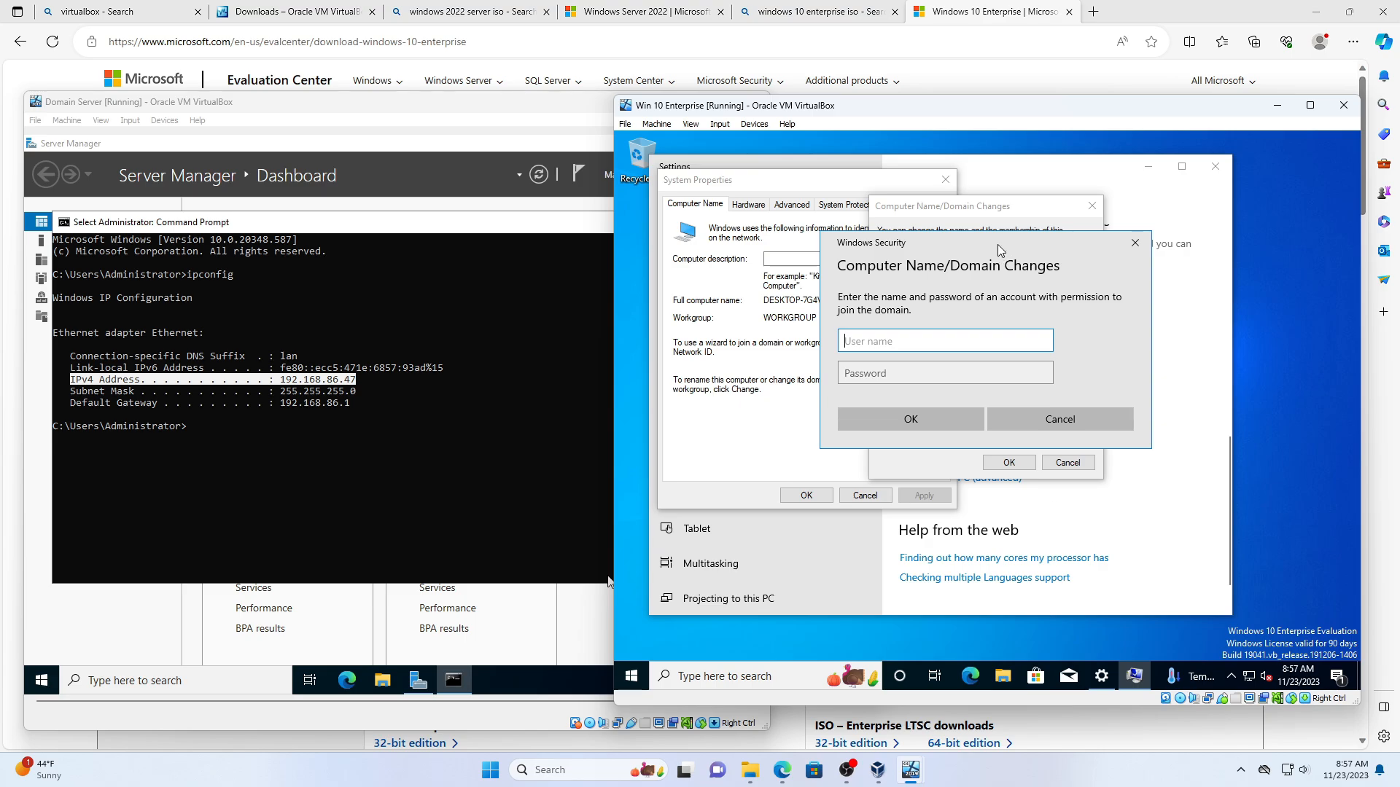
{"action": "left_click_drag", "start_coordinate": [998, 245], "coordinate": [1024, 343]}
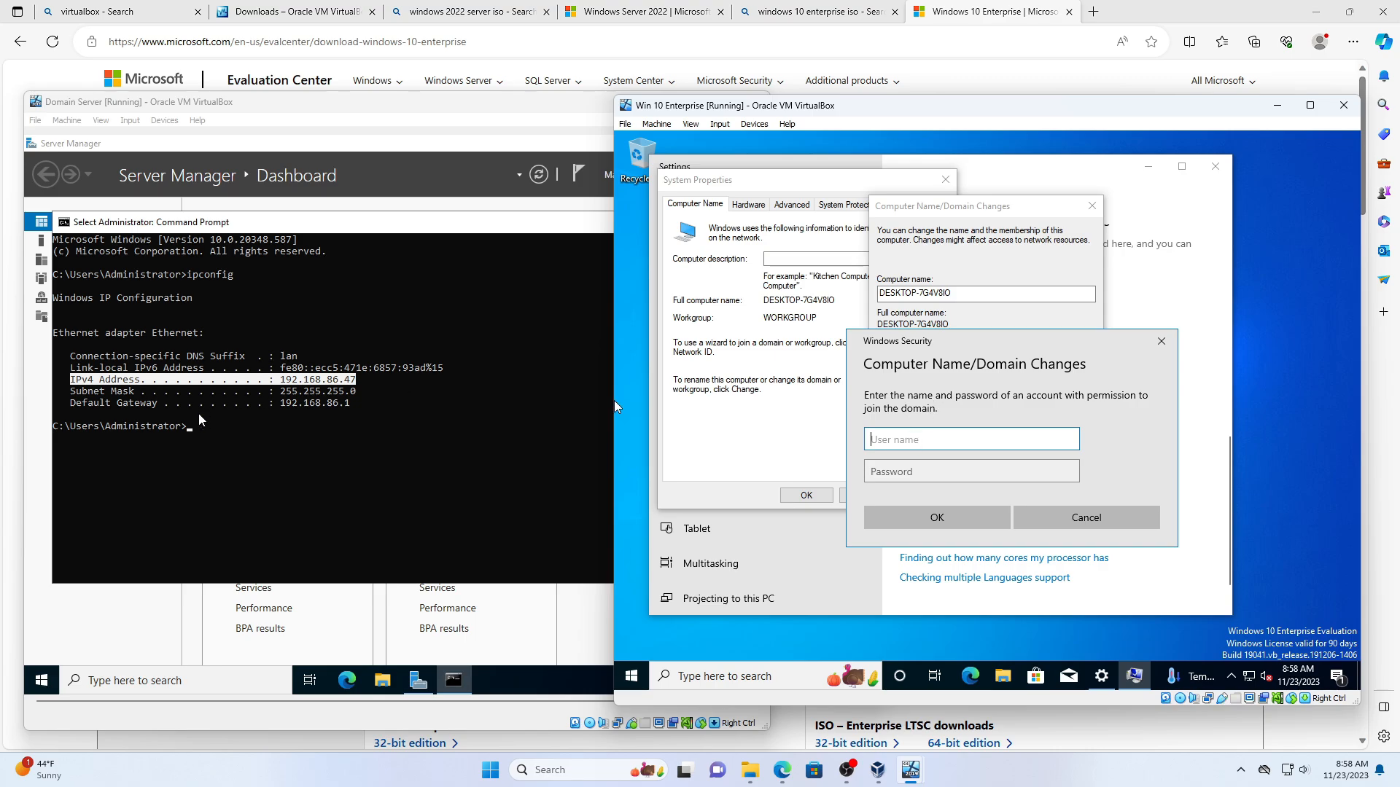
{"action": "double_click", "coordinate": [172, 427]}
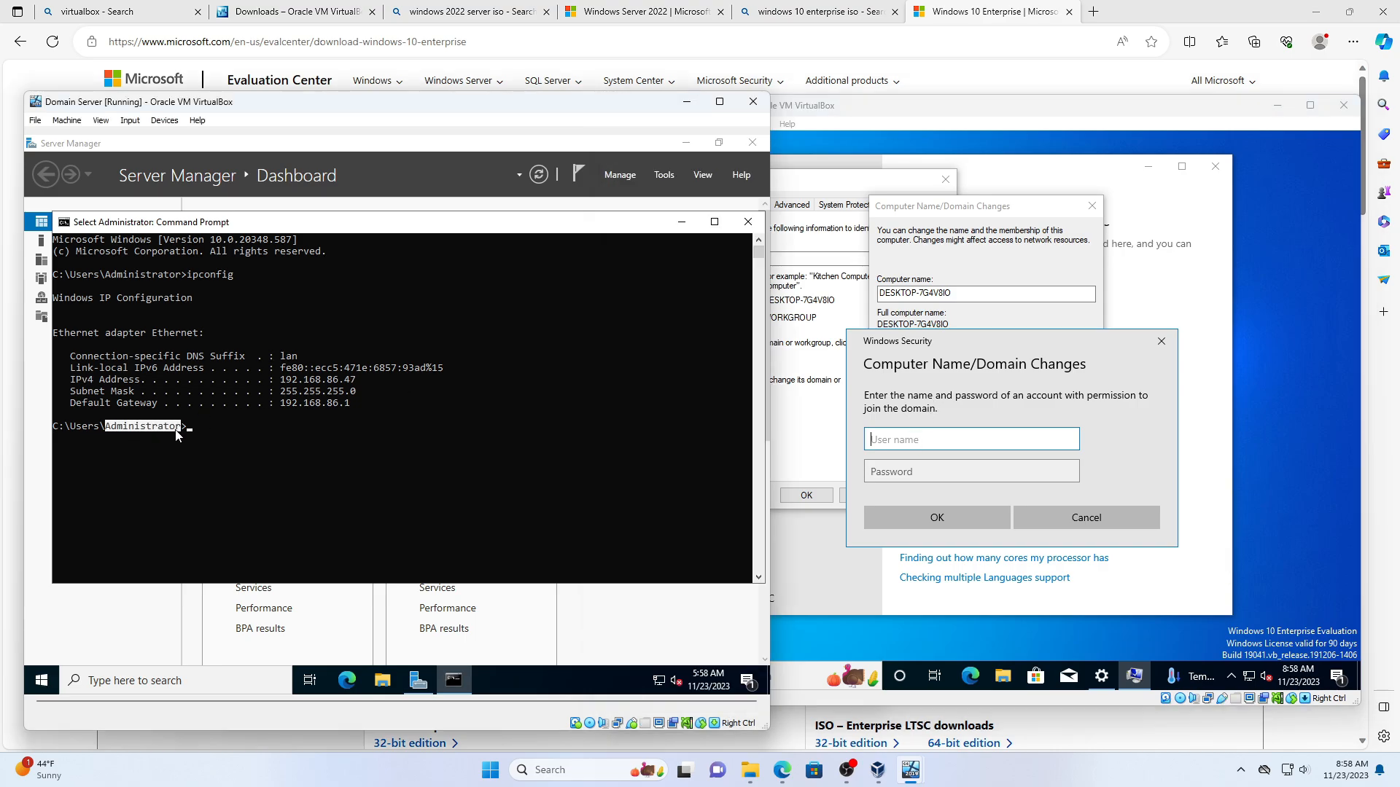
{"action": "left_click", "coordinate": [917, 438]}
{"action": "type", "text": "Ad"}
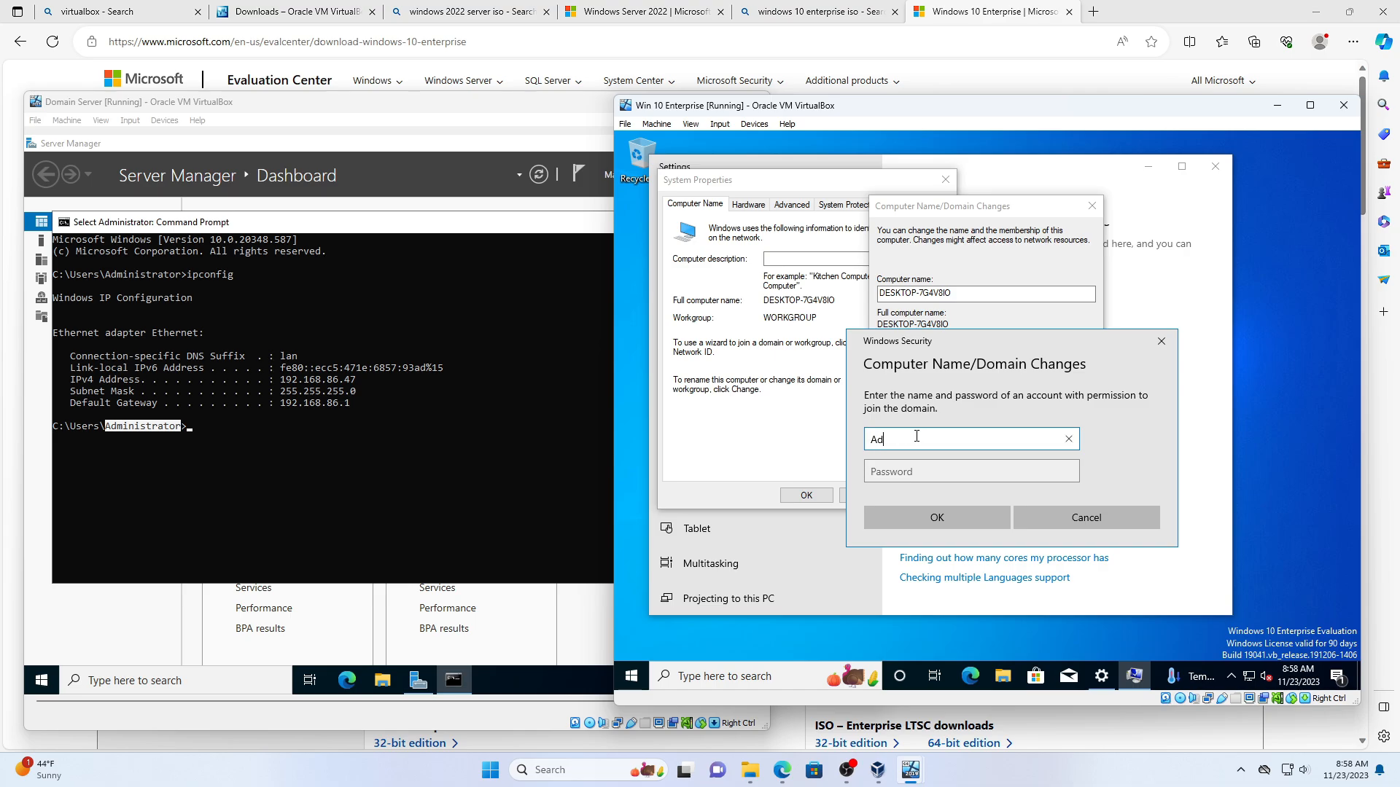
{"action": "type", "text": "ministrator"}
- Enter the domain administrator's password, submit, and acknowledge the welcome and restart messages
{"action": "left_click", "coordinate": [961, 472]}
{"action": "type", "text": "*****"}
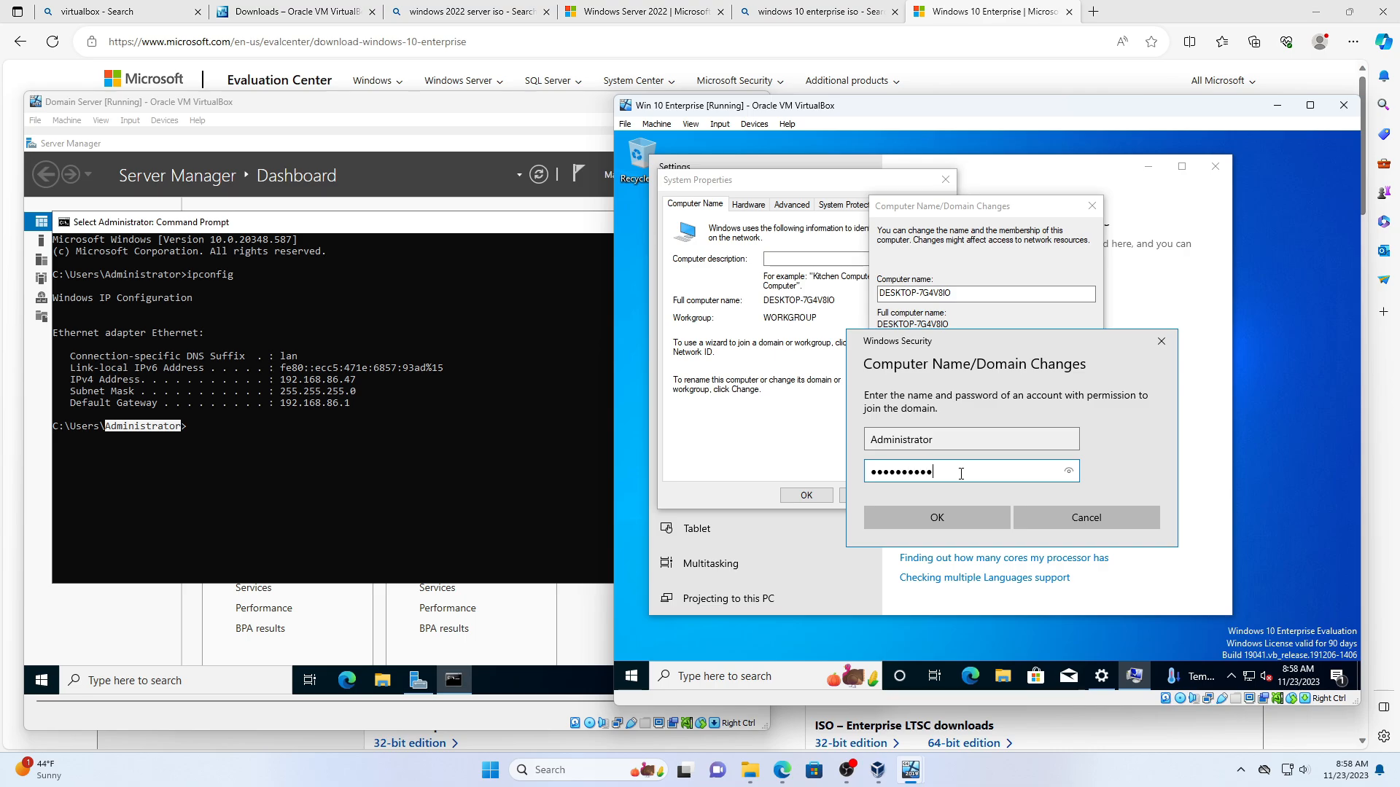
{"action": "type", "text": "*******"}
{"action": "left_click", "coordinate": [1069, 472]}
{"action": "left_click", "coordinate": [937, 518]}
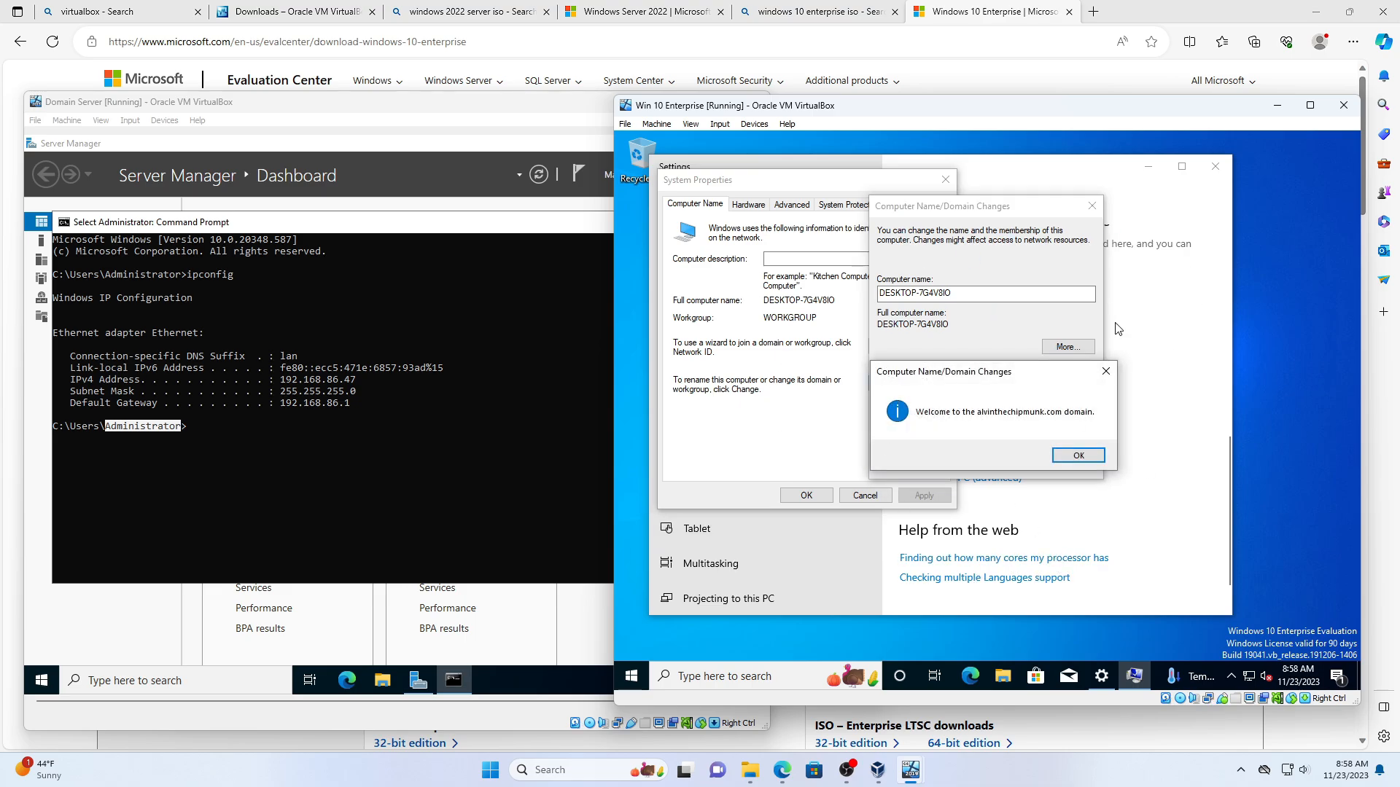
{"action": "left_click", "coordinate": [1078, 456]}
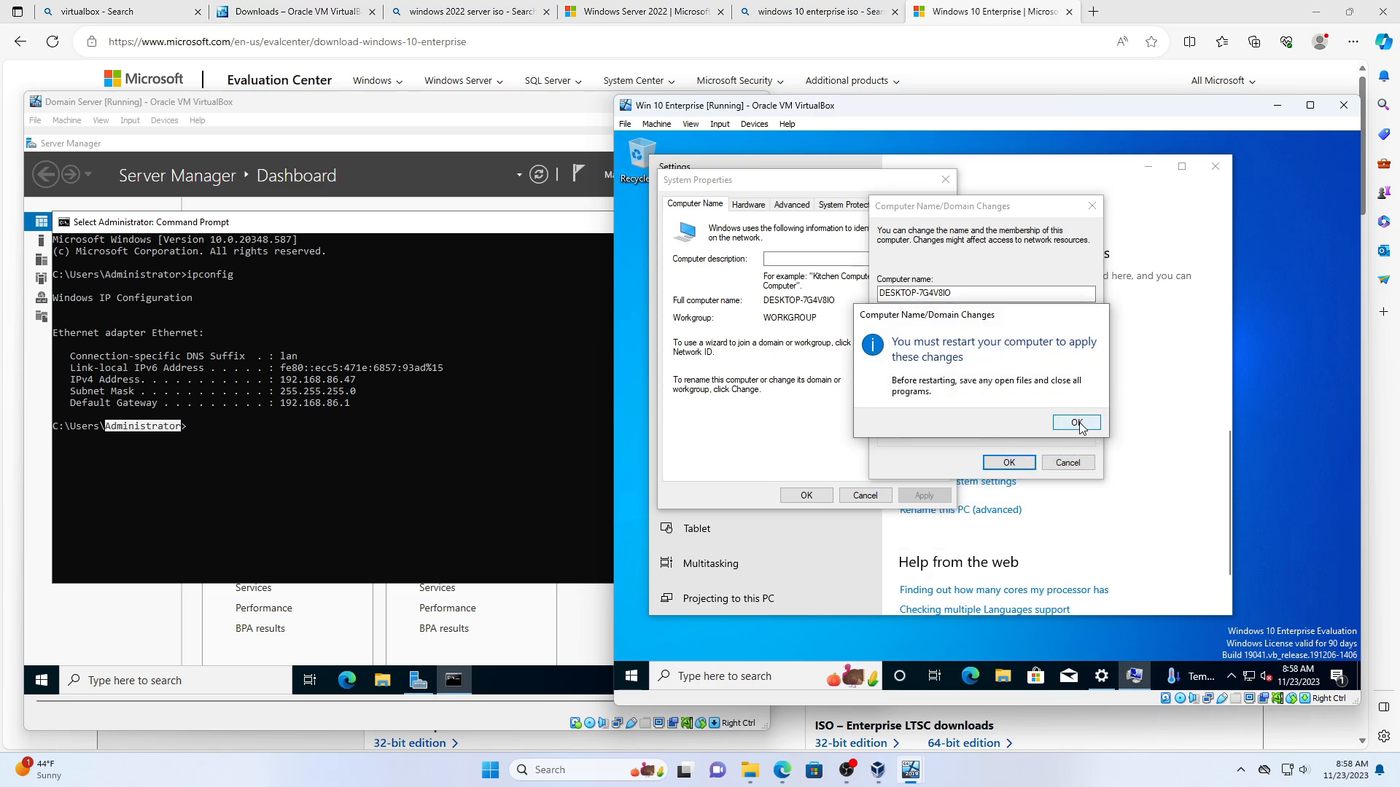
{"action": "left_click", "coordinate": [1075, 423]}
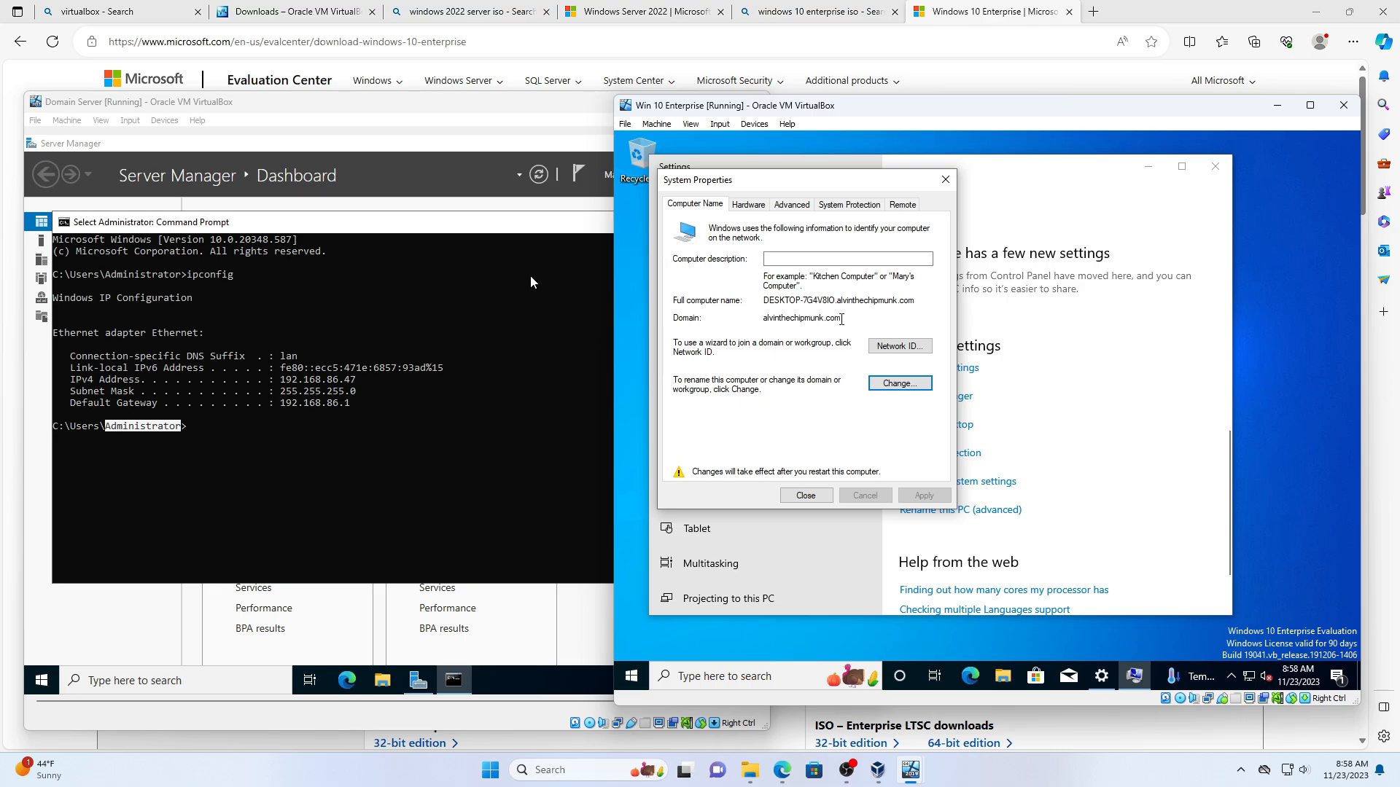